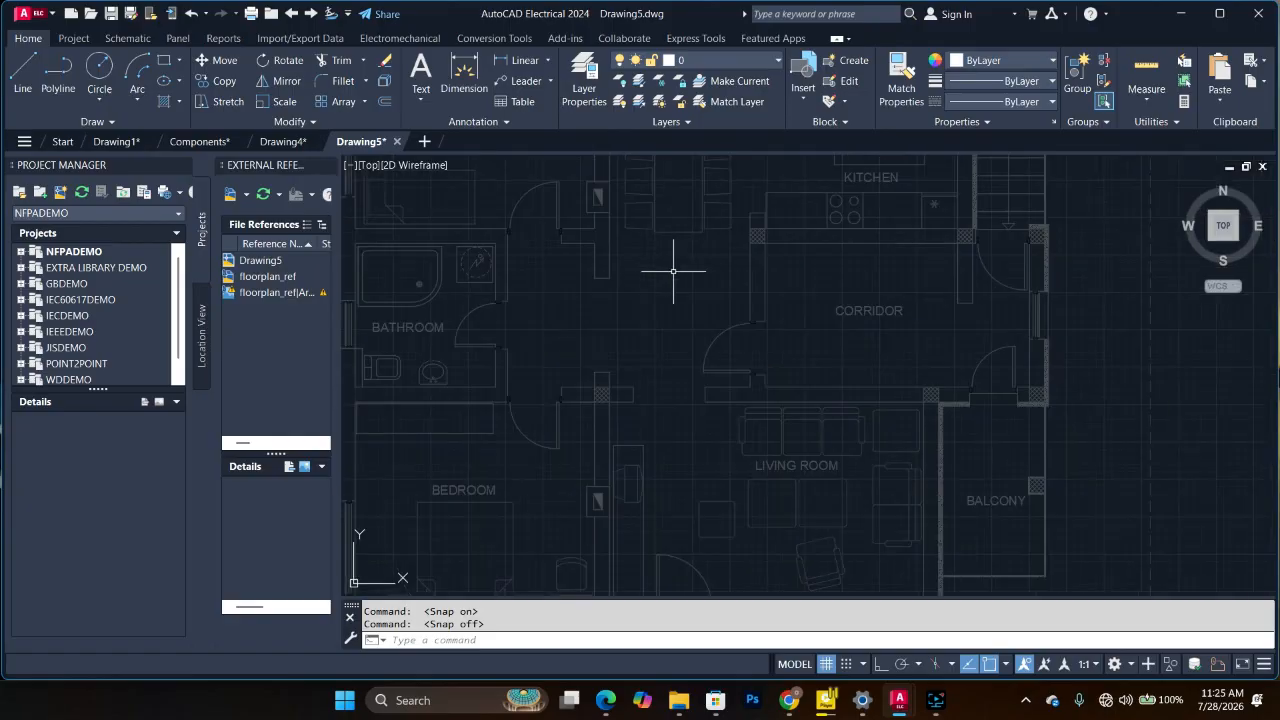
# Step: Copy the light symbol from the legend beside the title block to the clipboard
pyautogui.moveTo(694, 260); pyautogui.dragTo(654, 405, button='middle')
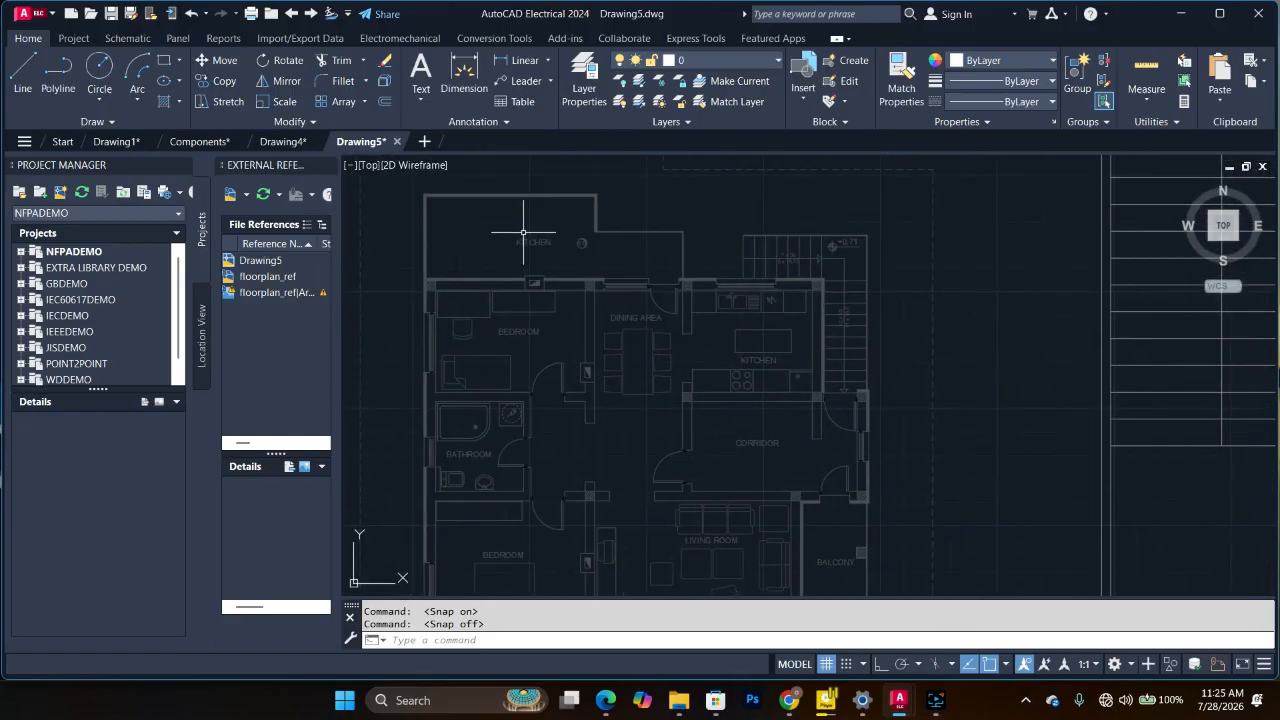
pyautogui.moveTo(979, 360); pyautogui.dragTo(711, 306, button='middle')
pyautogui.scroll(-6, 745, 303)
pyautogui.scroll(2, 927, 263)
pyautogui.scroll(3, 927, 263)
pyautogui.scroll(2, 871, 471)
pyautogui.scroll(-2, 836, 407)
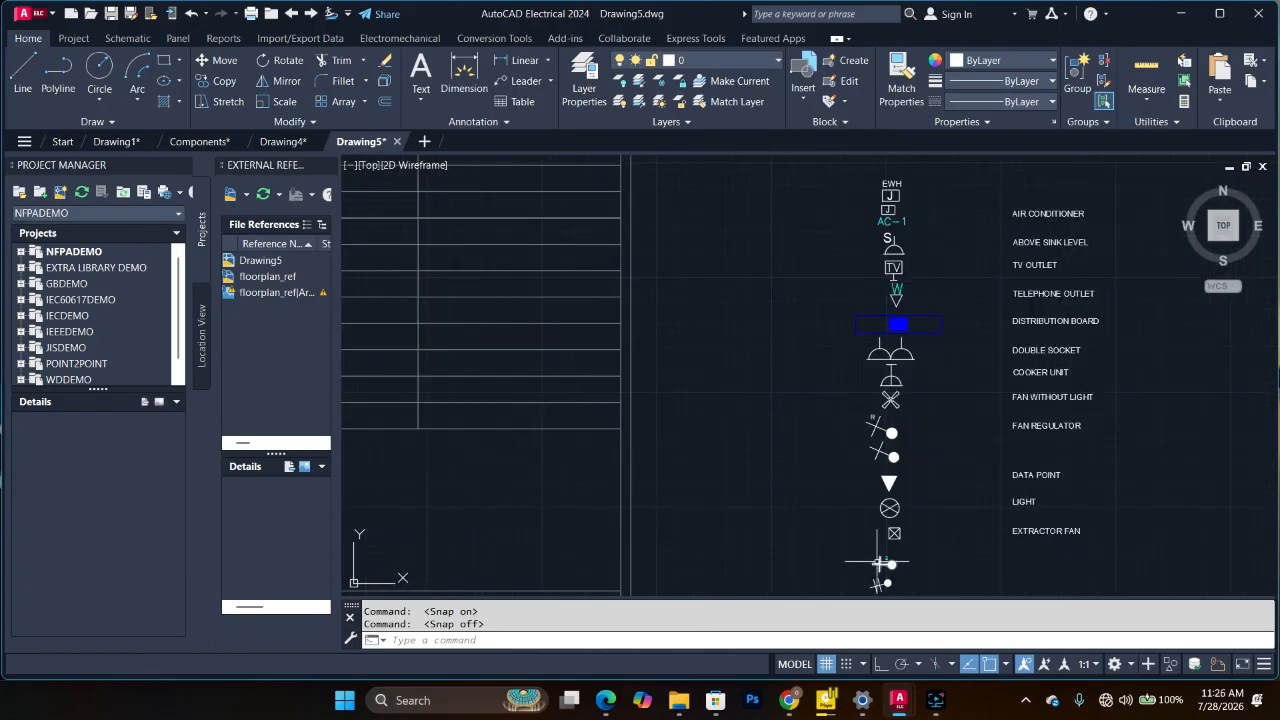
pyautogui.scroll(2, 878, 534)
pyautogui.hotkey('ctrl', 'c')
pyautogui.moveTo(646, 497); pyautogui.dragTo(684, 372)
pyautogui.scroll(-7, 684, 372)
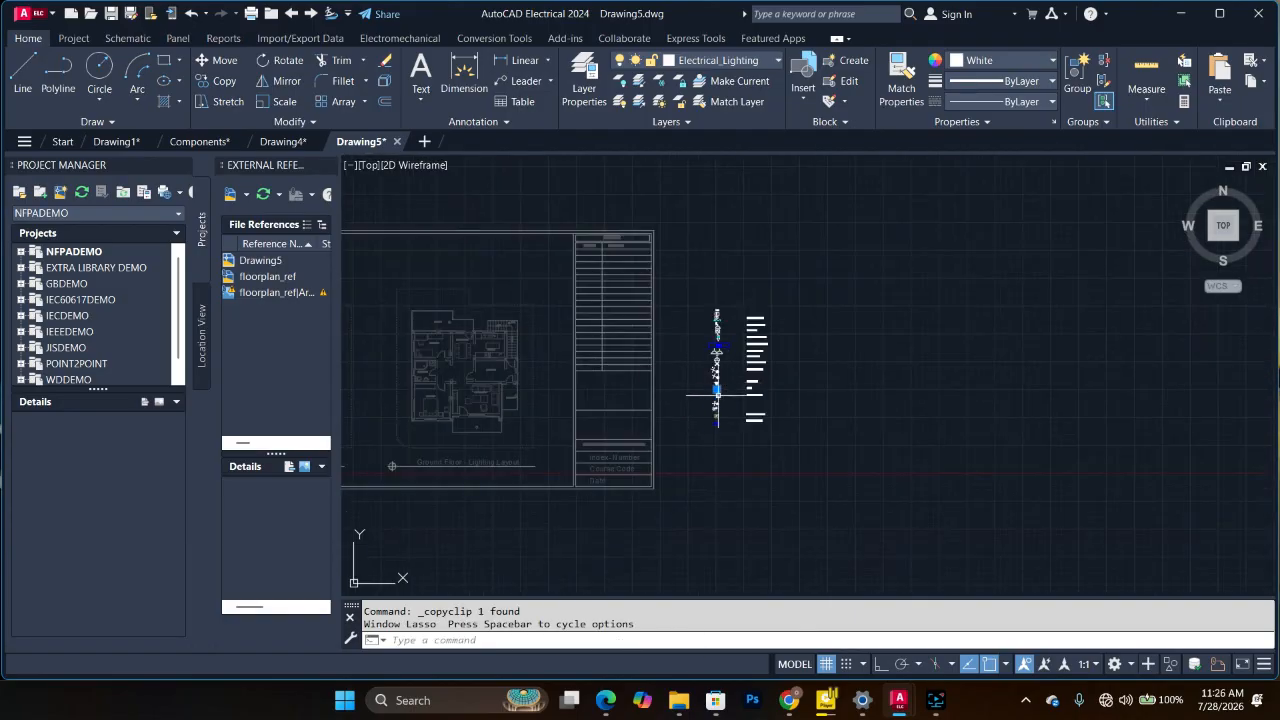
# Step: Paste the light symbol into the upper-left corner of the living room on the Ground Floor - Lighting Layout plan
pyautogui.scroll(-1, 588, 400)
pyautogui.scroll(8, 620, 420)
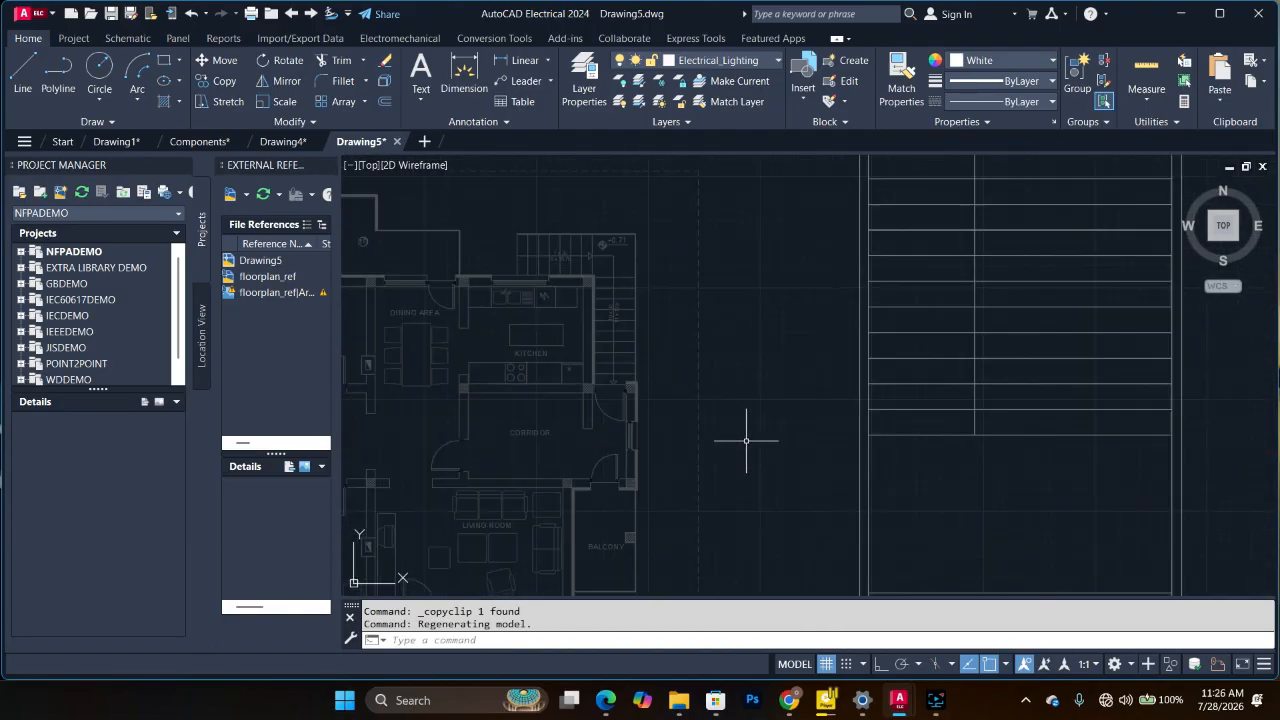
pyautogui.scroll(-4, 563, 445)
pyautogui.scroll(-3, 1051, 386)
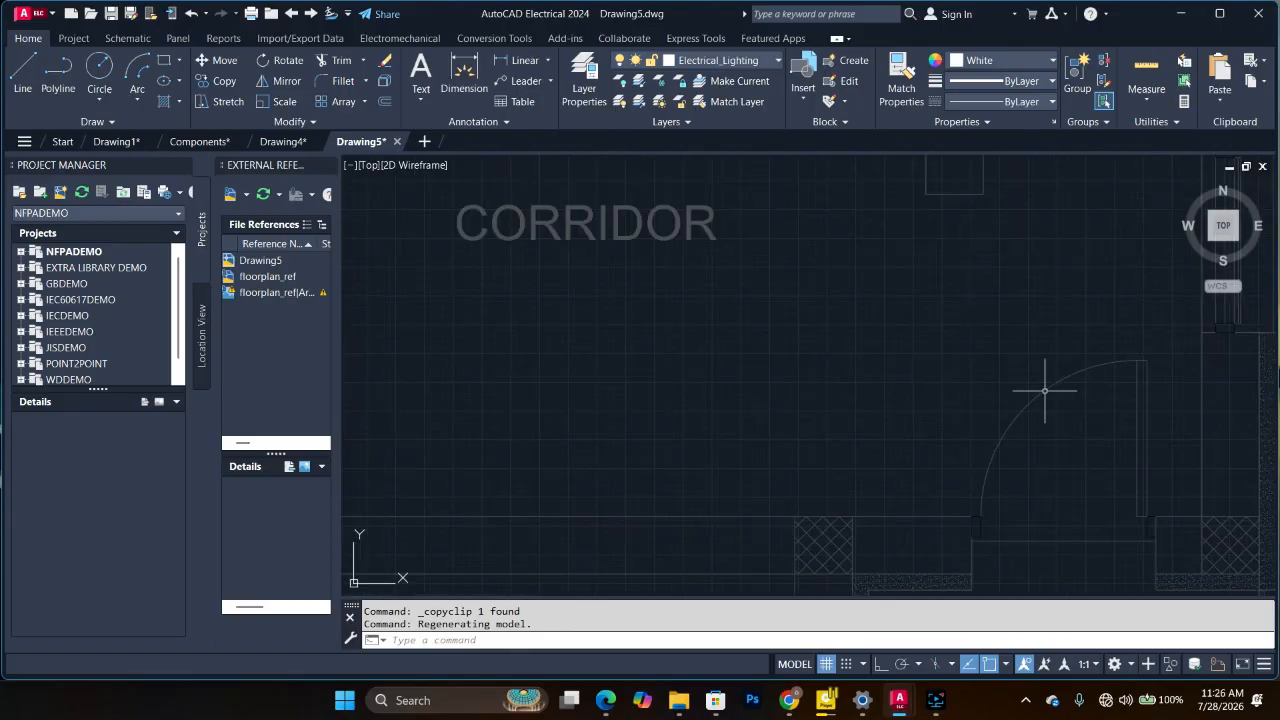
pyautogui.scroll(-3, 761, 488)
pyautogui.scroll(5, 623, 409)
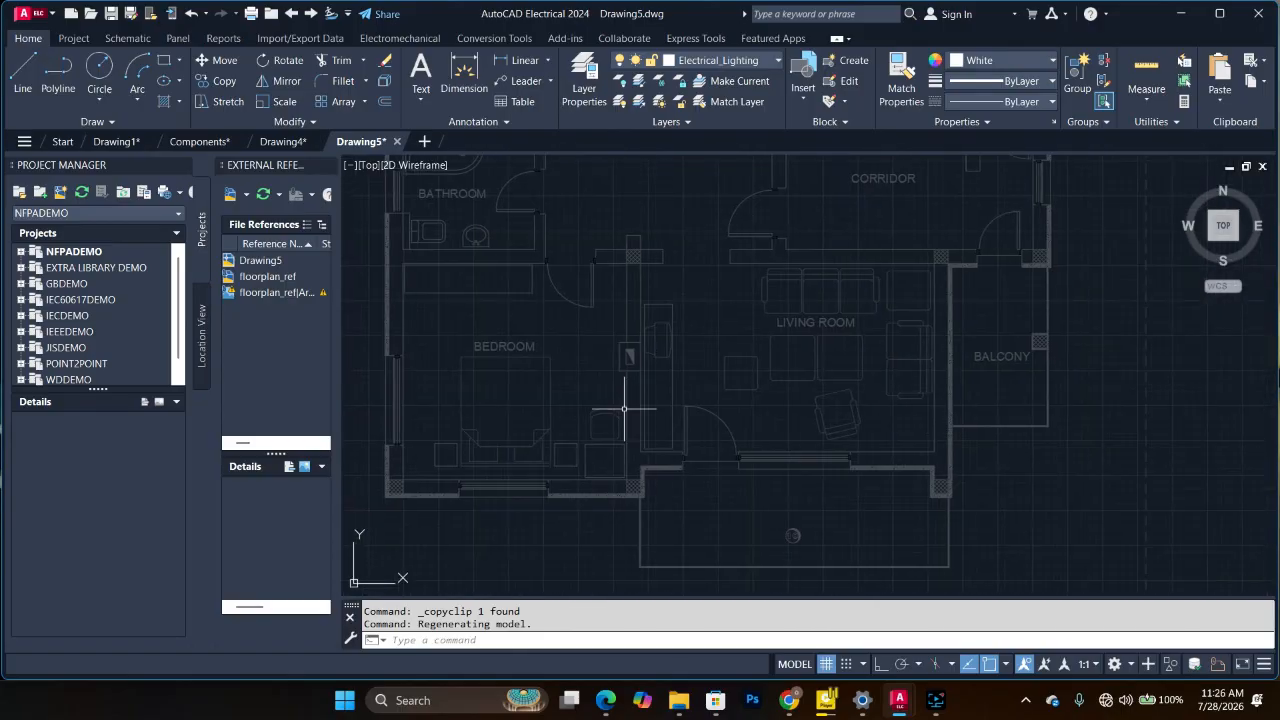
pyautogui.scroll(-2, 735, 392)
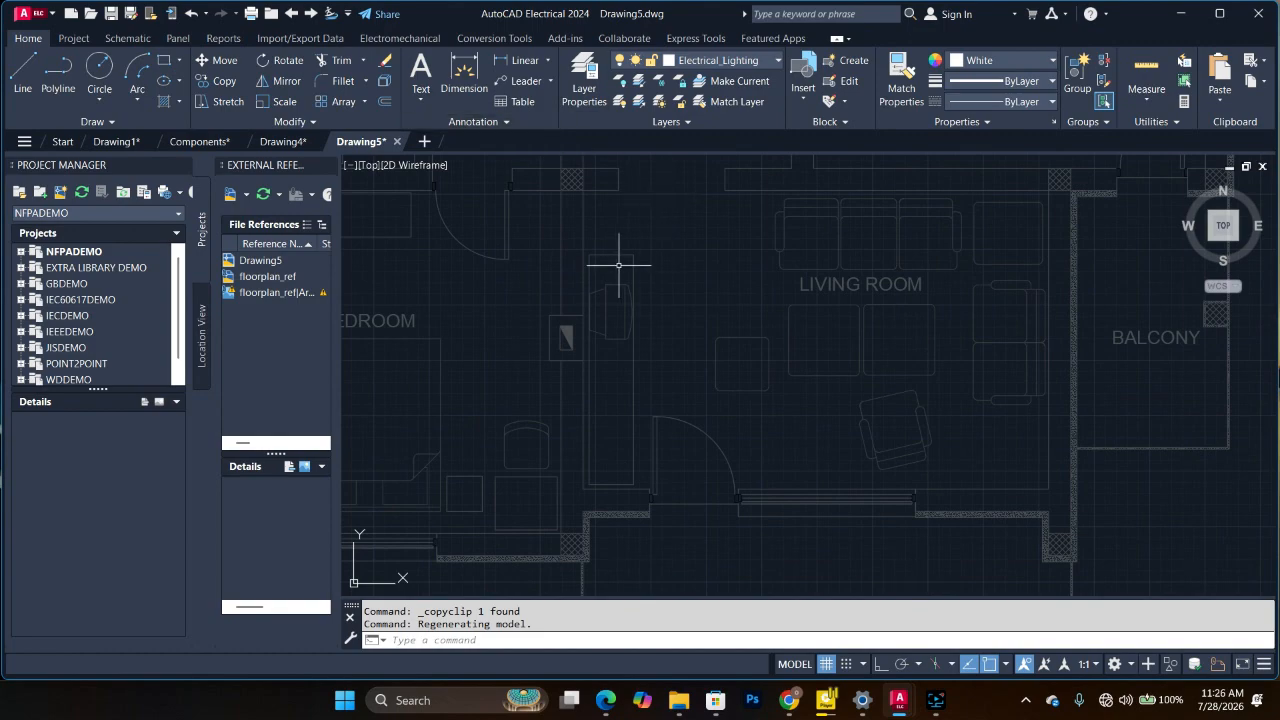
pyautogui.hotkey('ctrl', 'v')
pyautogui.scroll(4, 644, 265)
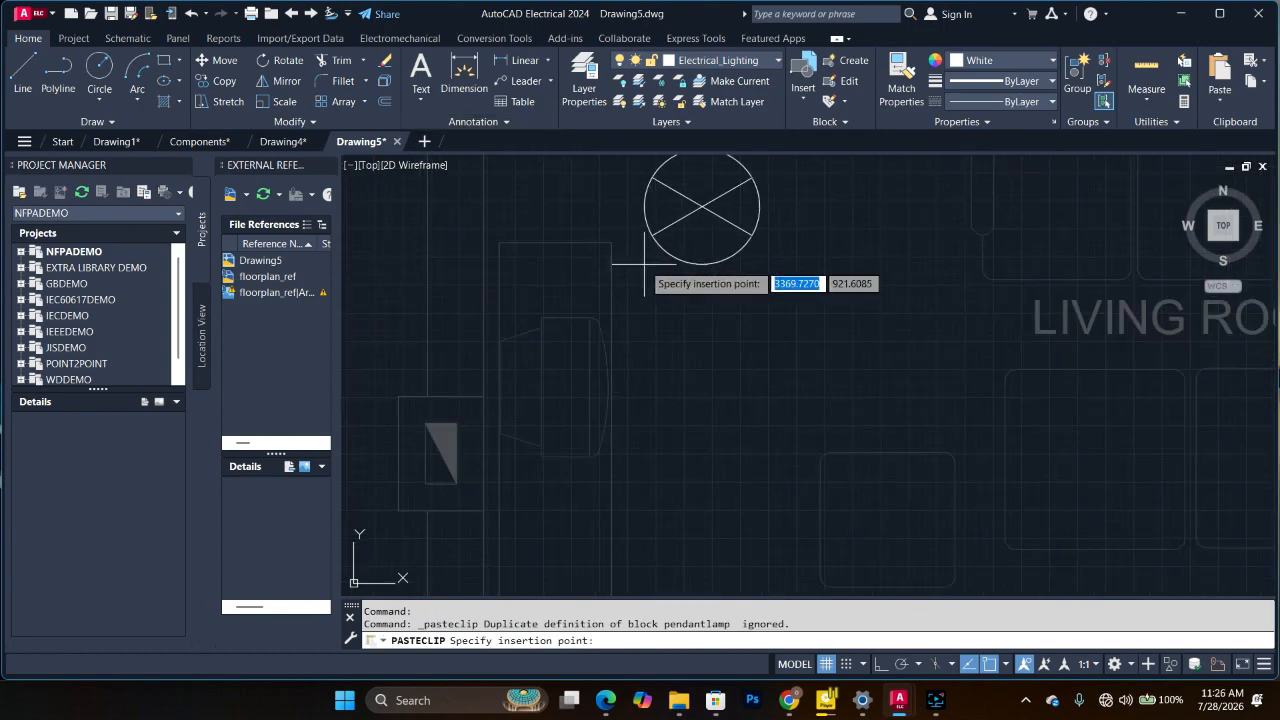
pyautogui.click(644, 265)
# Step: Try pasting a second light near the living room's lower-left door, and undo that placement
pyautogui.scroll(-4, 644, 265)
pyautogui.hotkey('ctrl', 'v')
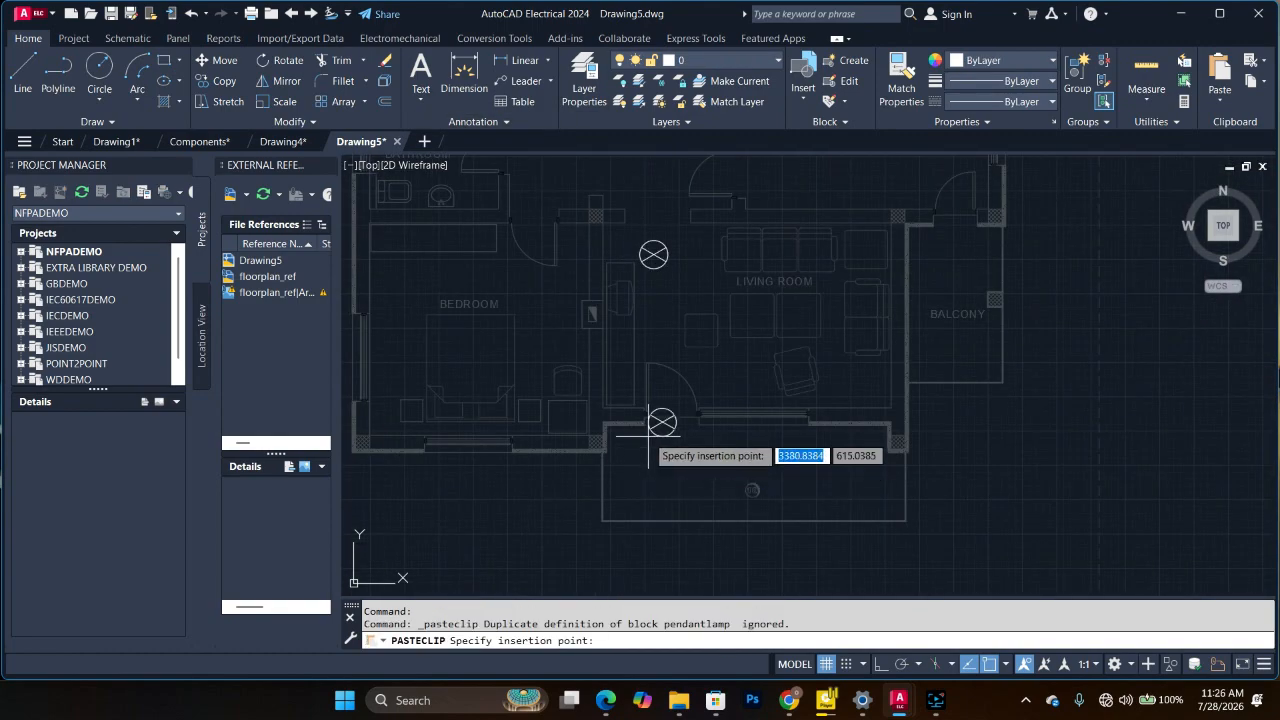
pyautogui.scroll(5, 645, 400)
pyautogui.click(627, 391)
pyautogui.scroll(-5, 627, 391)
pyautogui.scroll(5, 658, 391)
pyautogui.hotkey('ctrl', 'z')
pyautogui.hotkey('ctrl', 'z')
pyautogui.scroll(2, 709, 420)
pyautogui.scroll(-2, 599, 244)
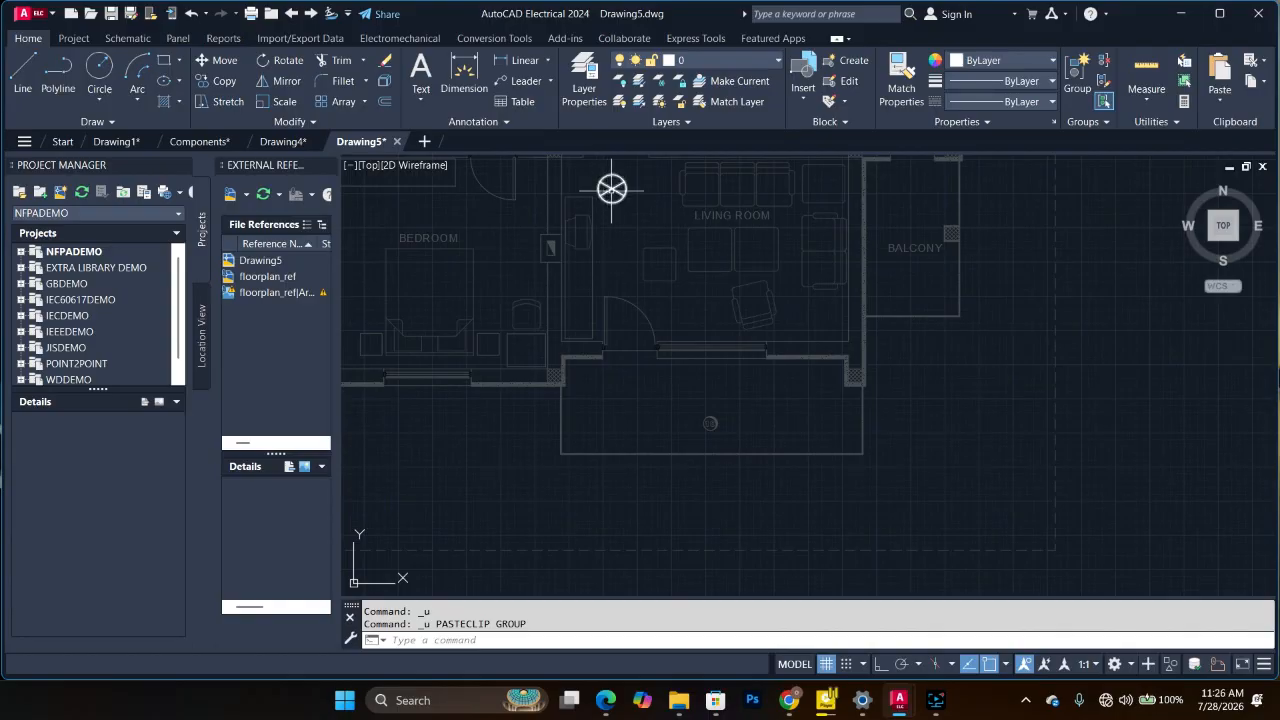
pyautogui.hotkey('ctrl', 'c')
pyautogui.hotkey('ctrl', 'v')
pyautogui.press('Escape')
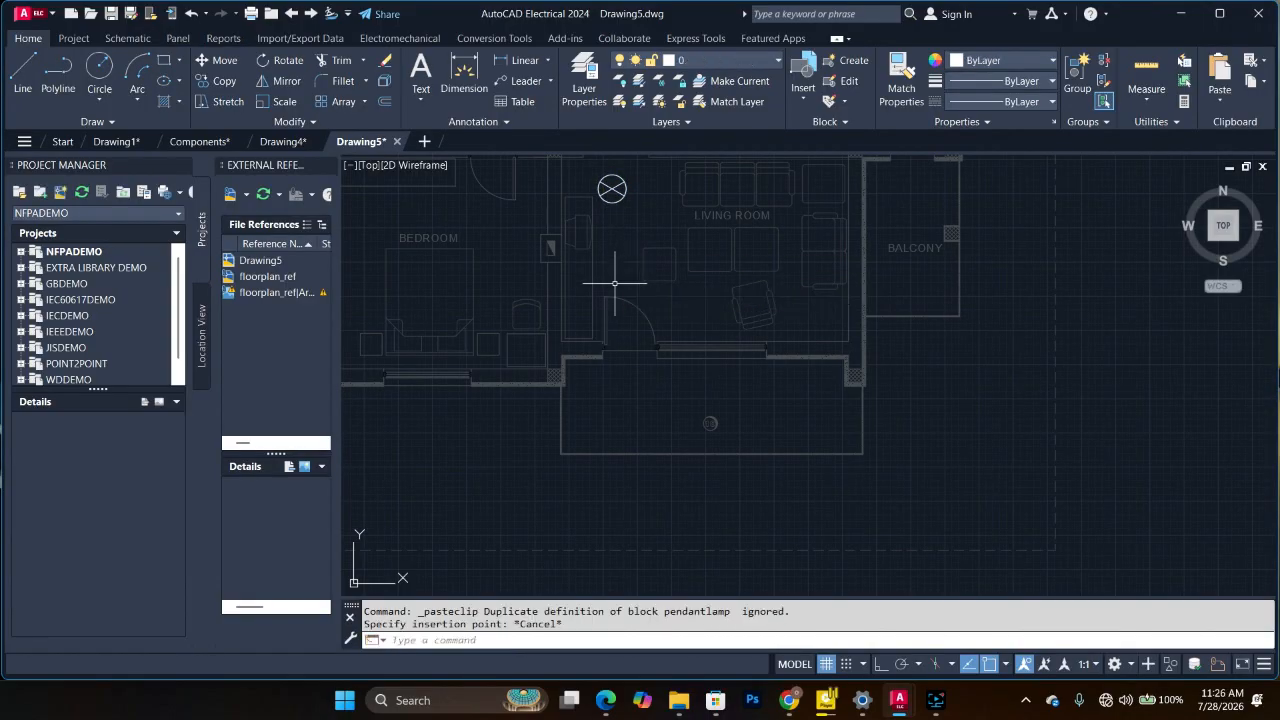
# Step: Copy the living room light about 241 units straight down and about 385 units straight right, using Ortho mode
pyautogui.click(612, 188)
pyautogui.rightClick(612, 188)
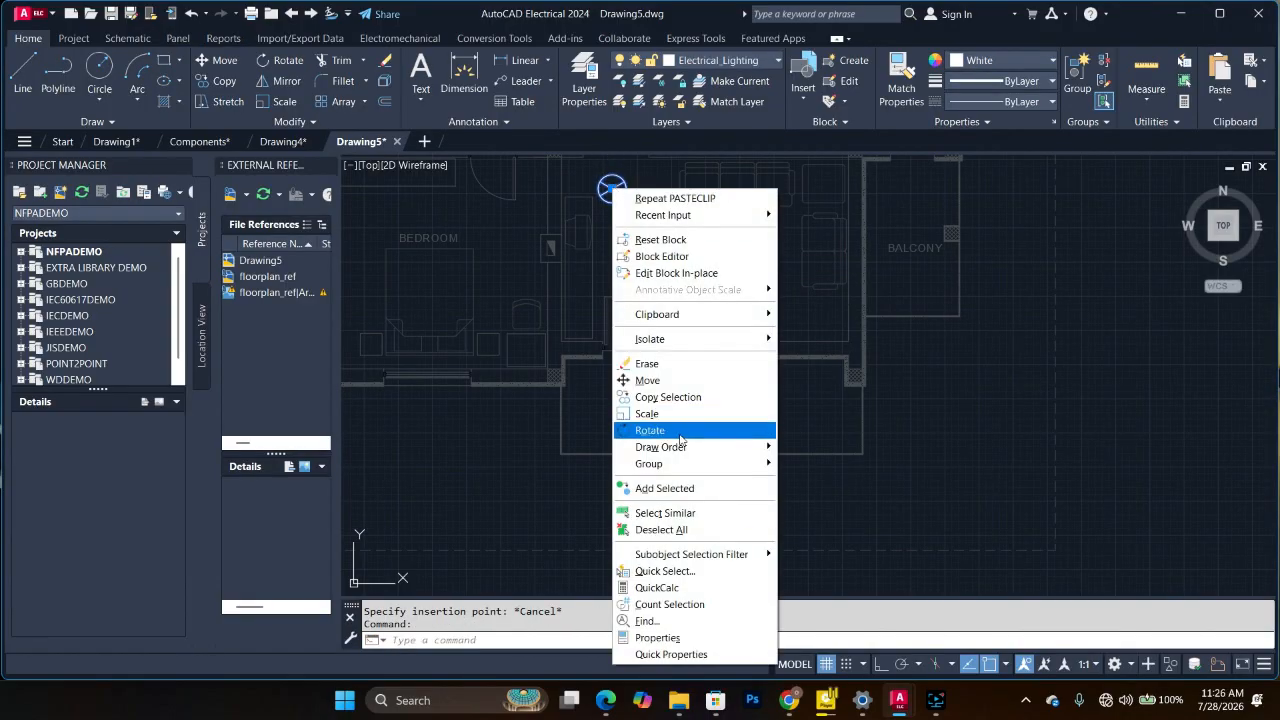
pyautogui.click(668, 397)
pyautogui.click(612, 188)
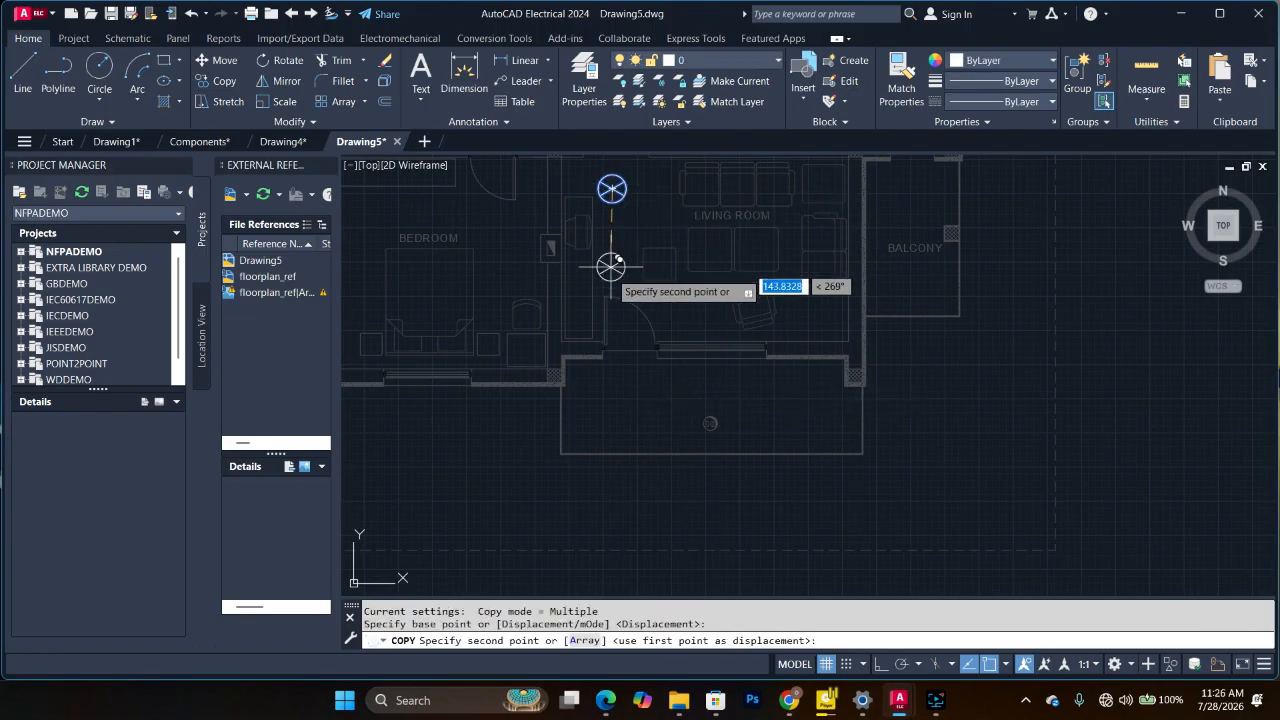
pyautogui.press('F8')
pyautogui.click(612, 320)
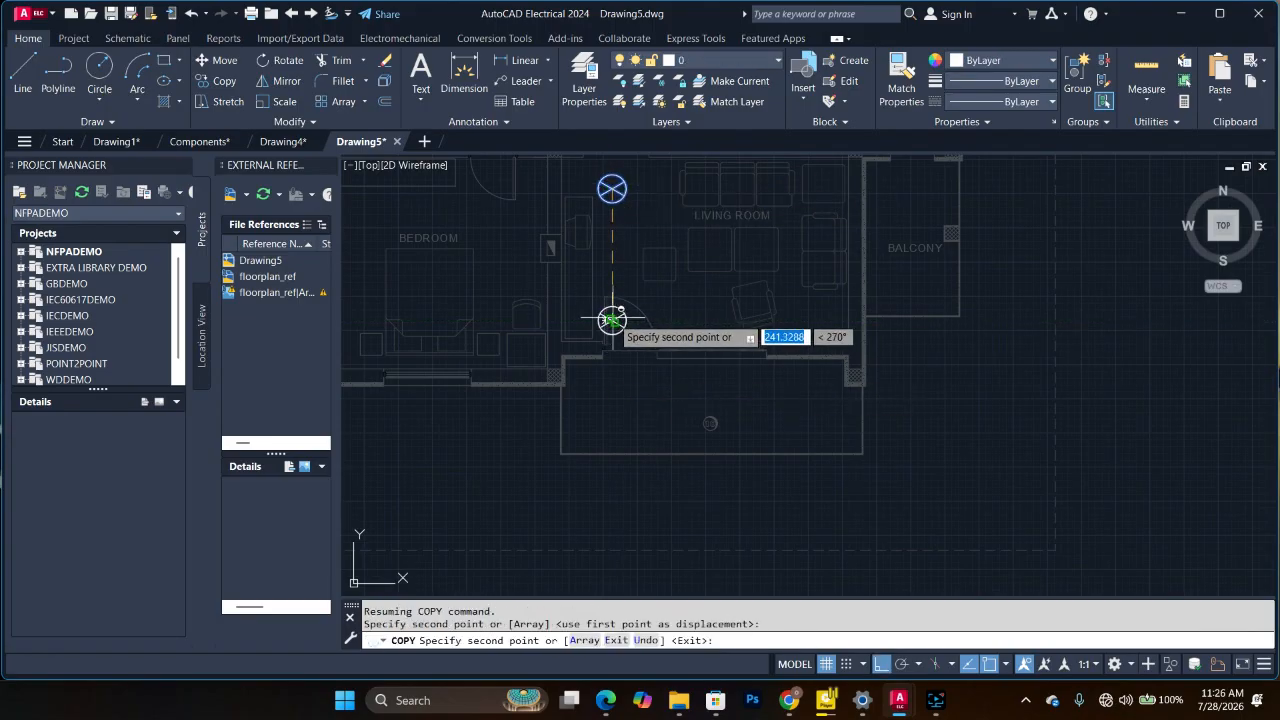
pyautogui.press('F8')
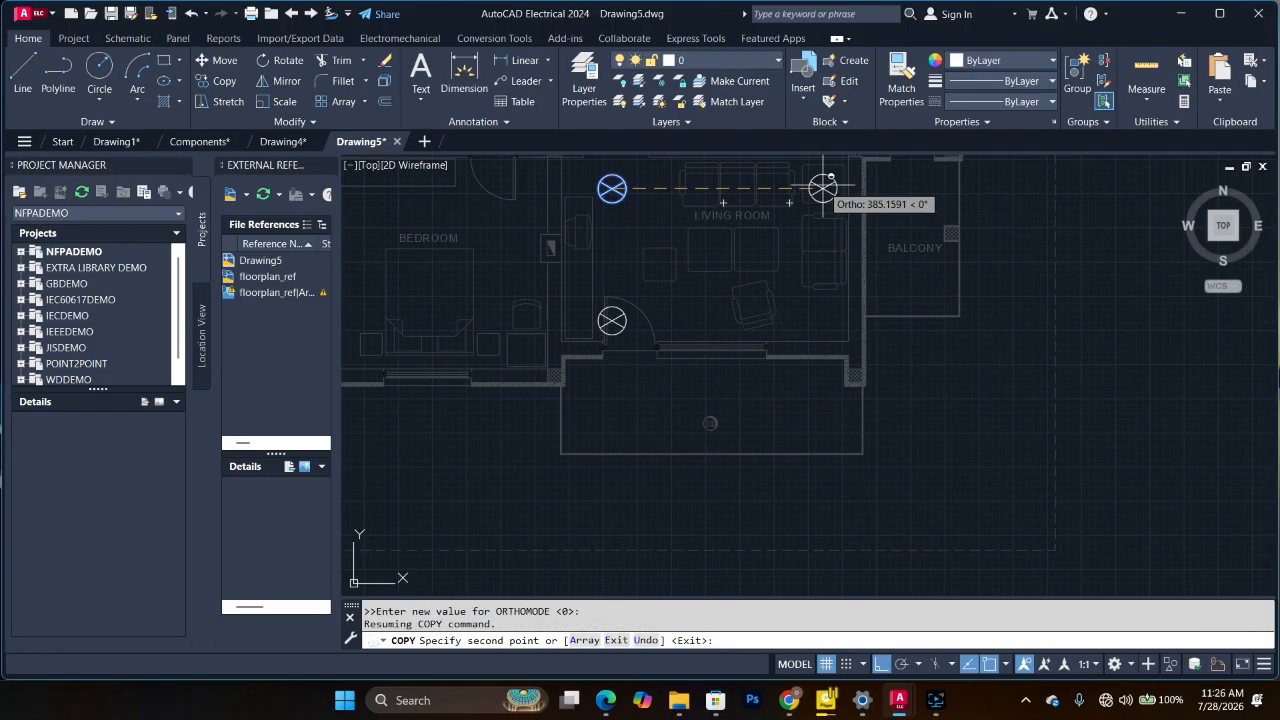
pyautogui.click(822, 188)
pyautogui.press('Escape')
# Step: Copy the living room's upper-right light straight down to the lower-right corner, level with the lower-left light
pyautogui.click(822, 188)
pyautogui.rightClick(822, 188)
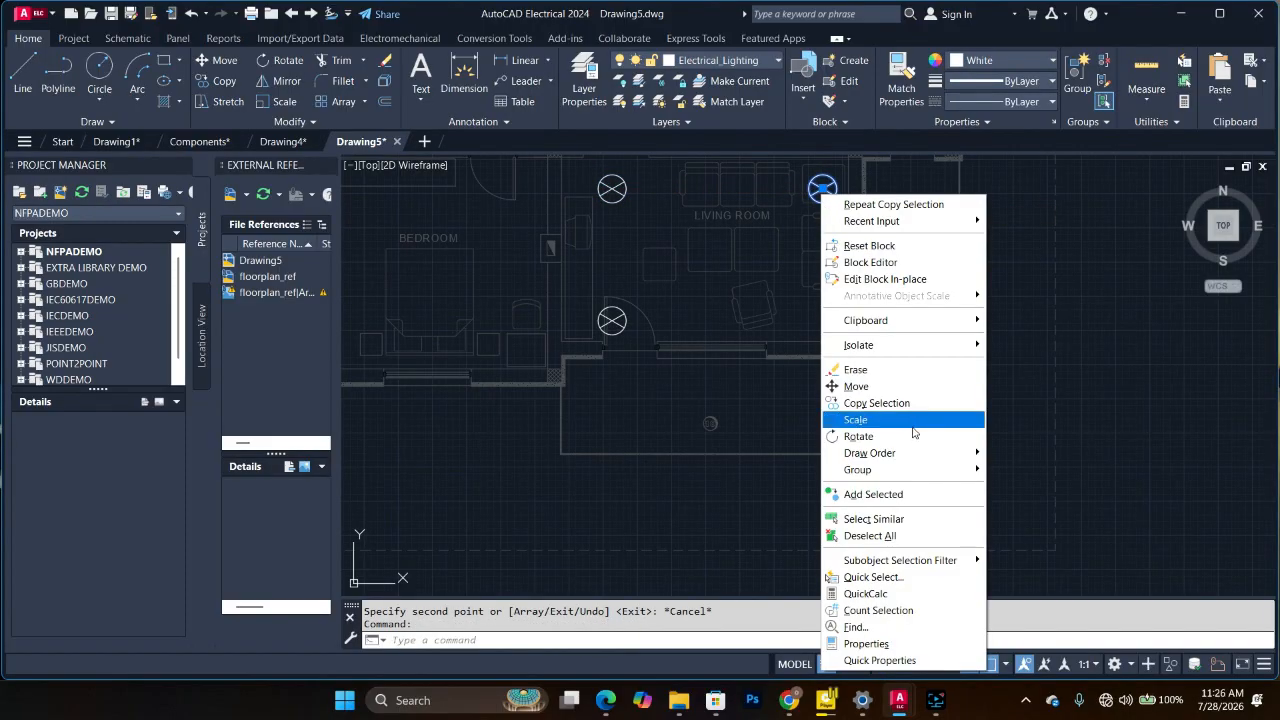
pyautogui.click(857, 406)
pyautogui.click(822, 188)
pyautogui.press('F8')
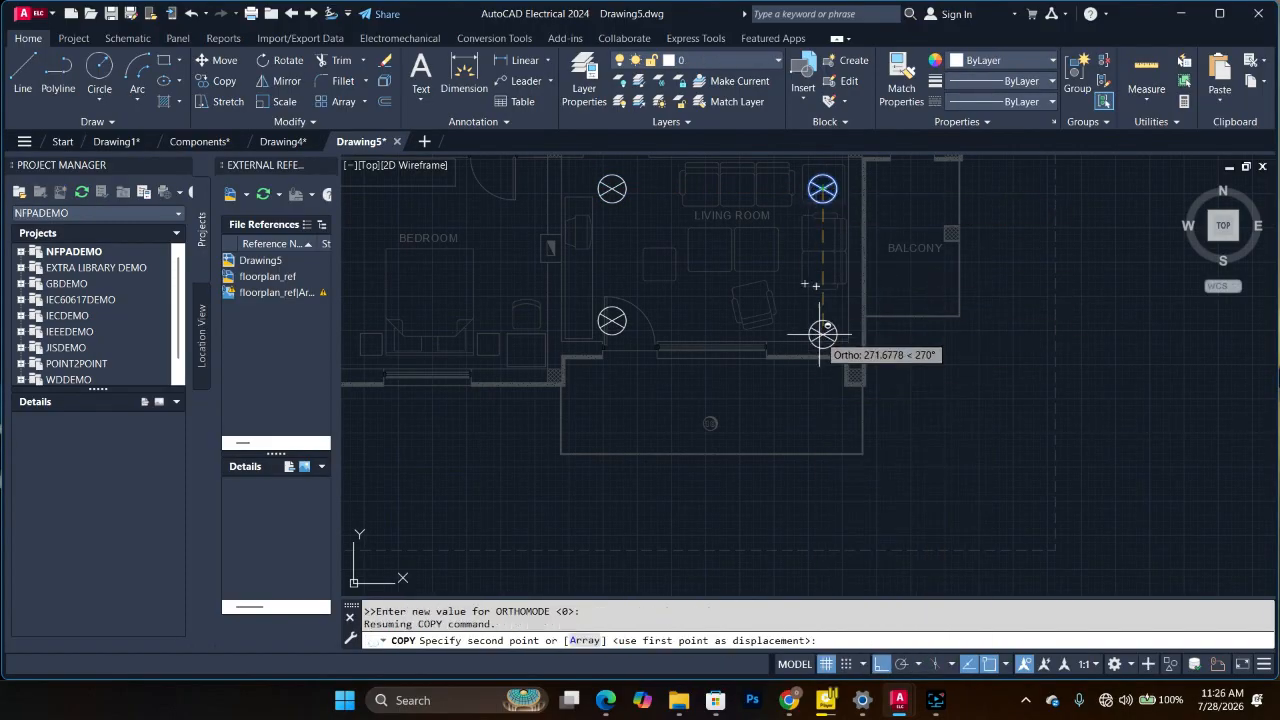
pyautogui.click(822, 326)
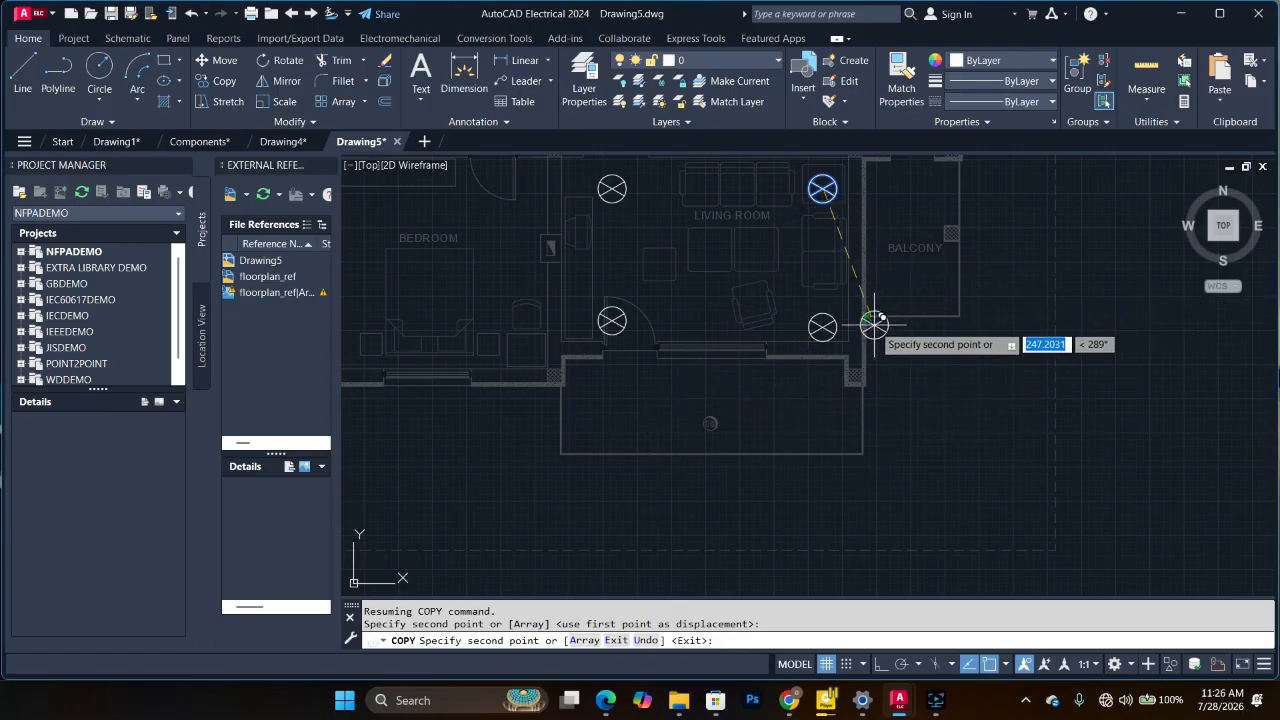
pyautogui.hotkey('ctrl', 'z')
pyautogui.press('F8')
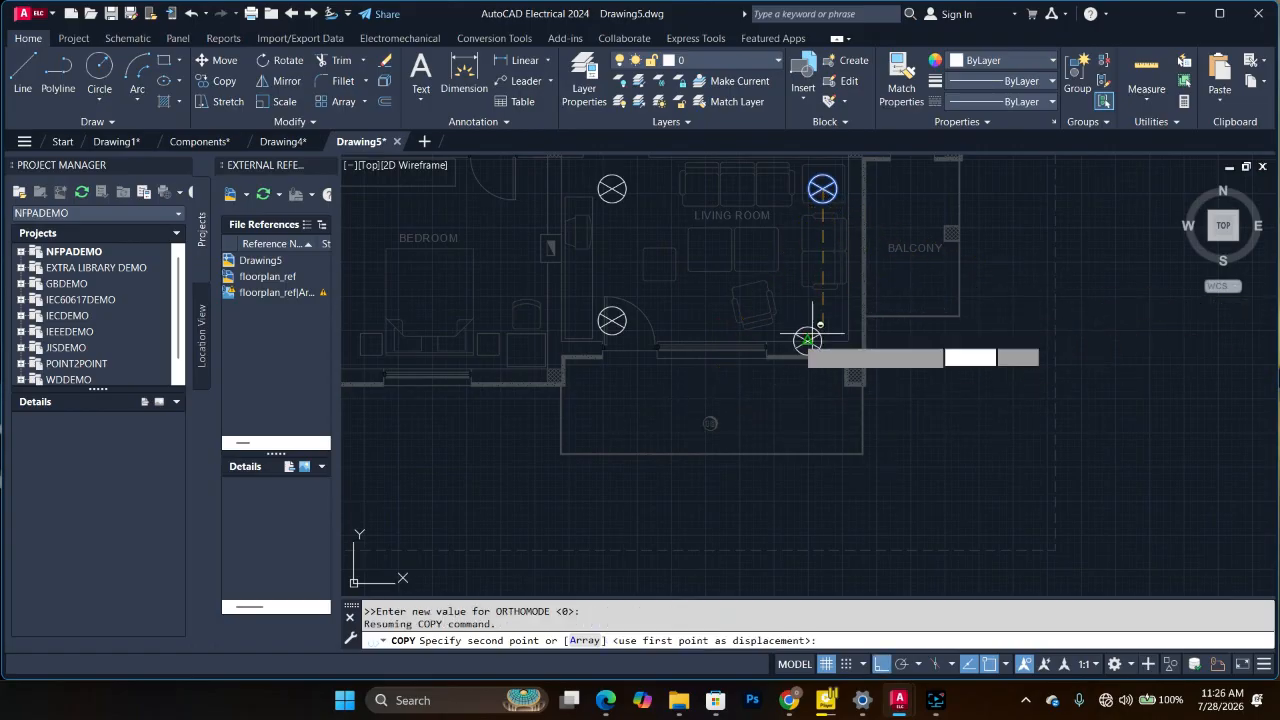
pyautogui.press('F8')
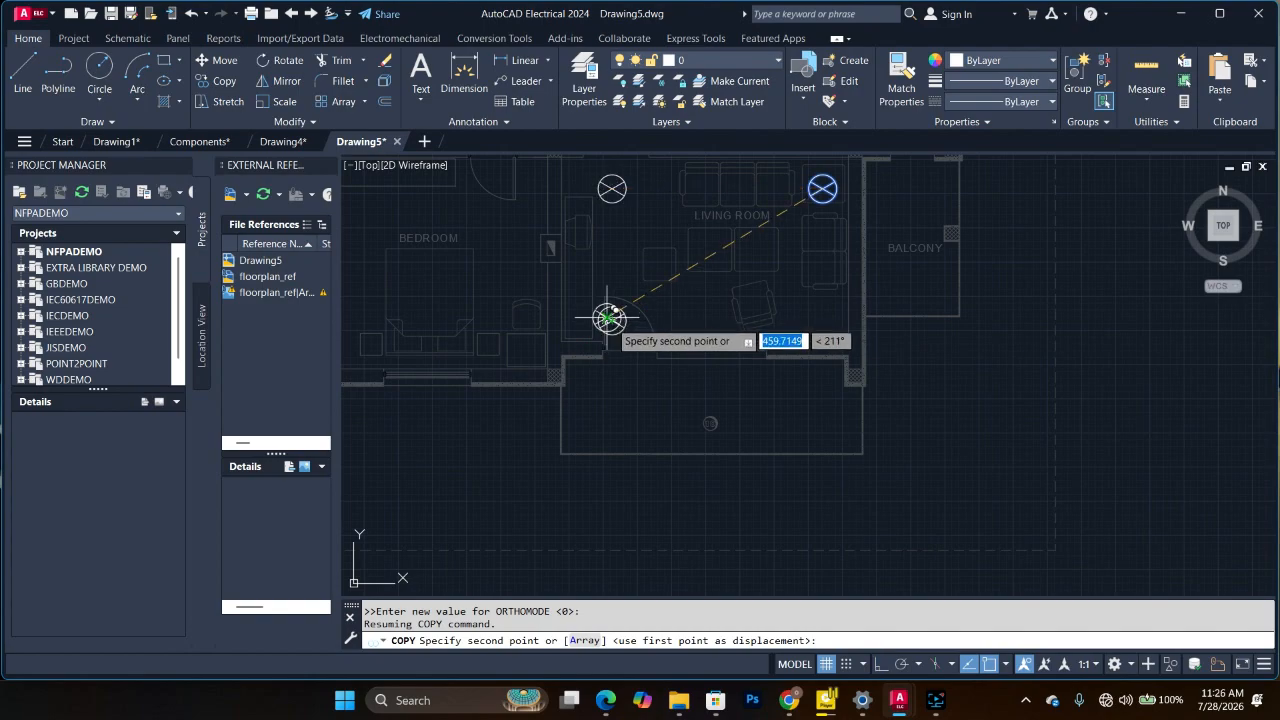
pyautogui.press('F8')
pyautogui.press('F8')
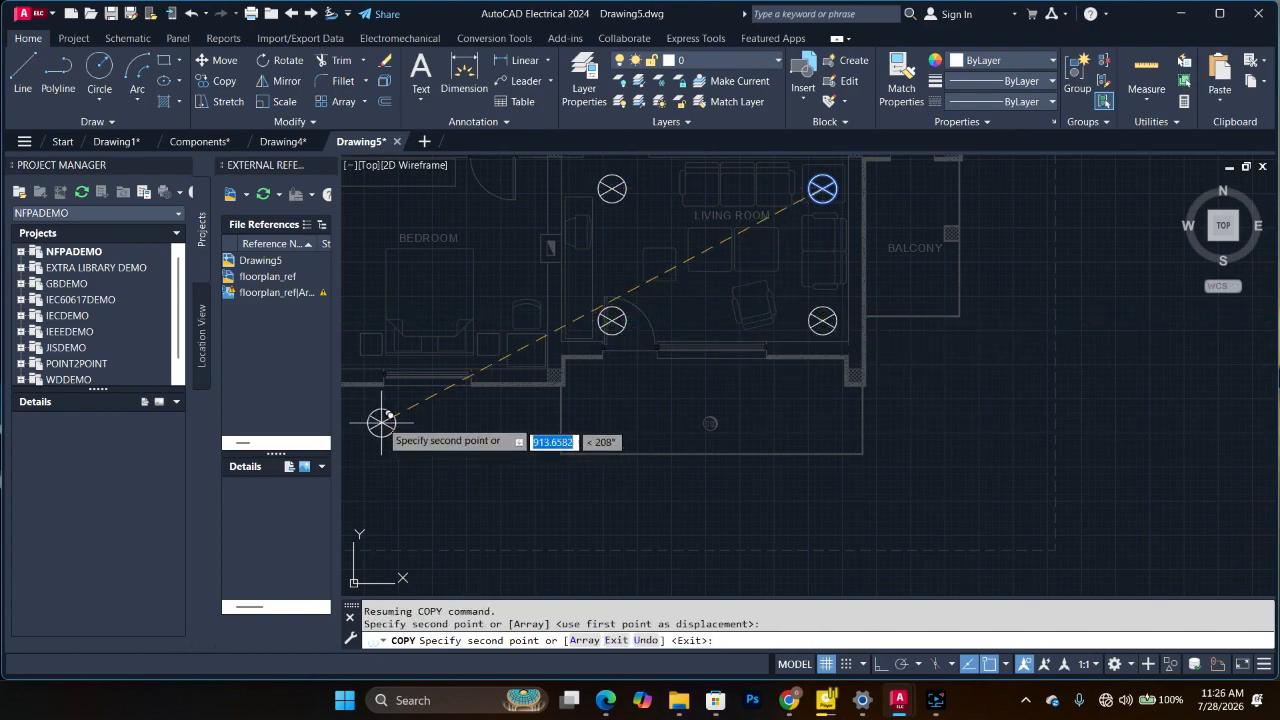
pyautogui.press('Escape')
# Step: Paste a light into the bedroom beside the living room and shift it slightly upward
pyautogui.scroll(-4, 810, 363)
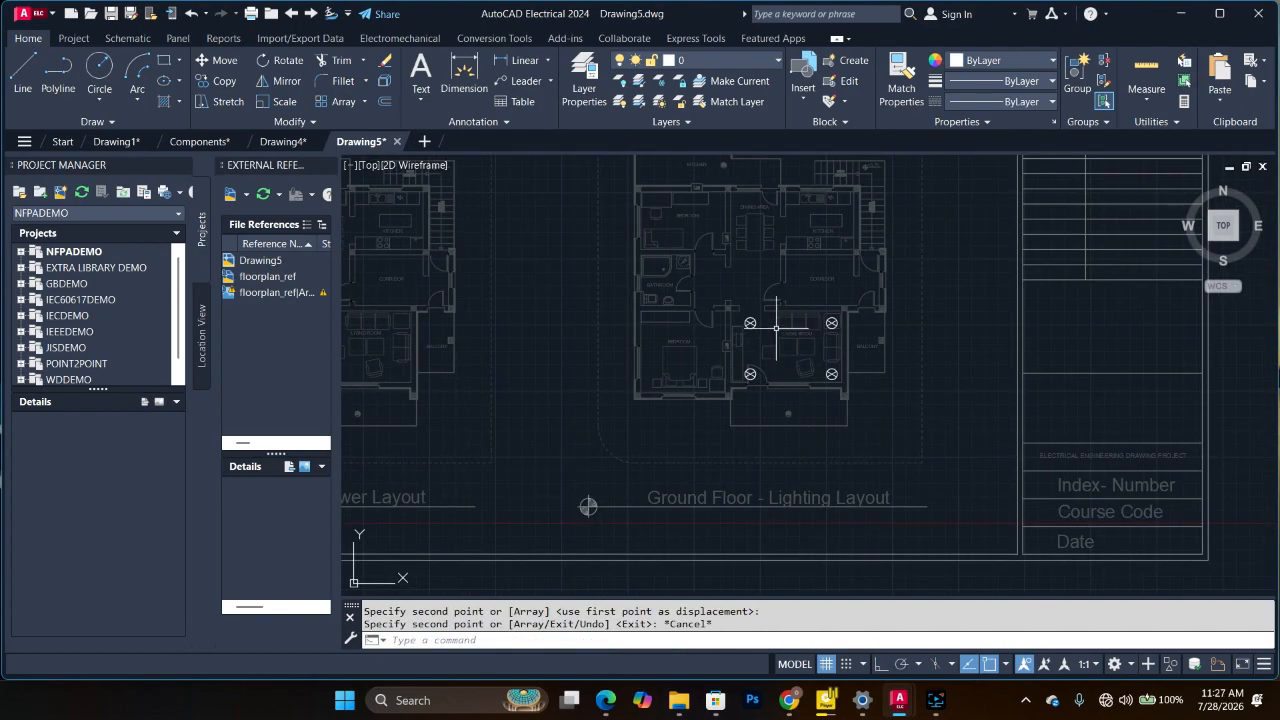
pyautogui.scroll(4, 776, 327)
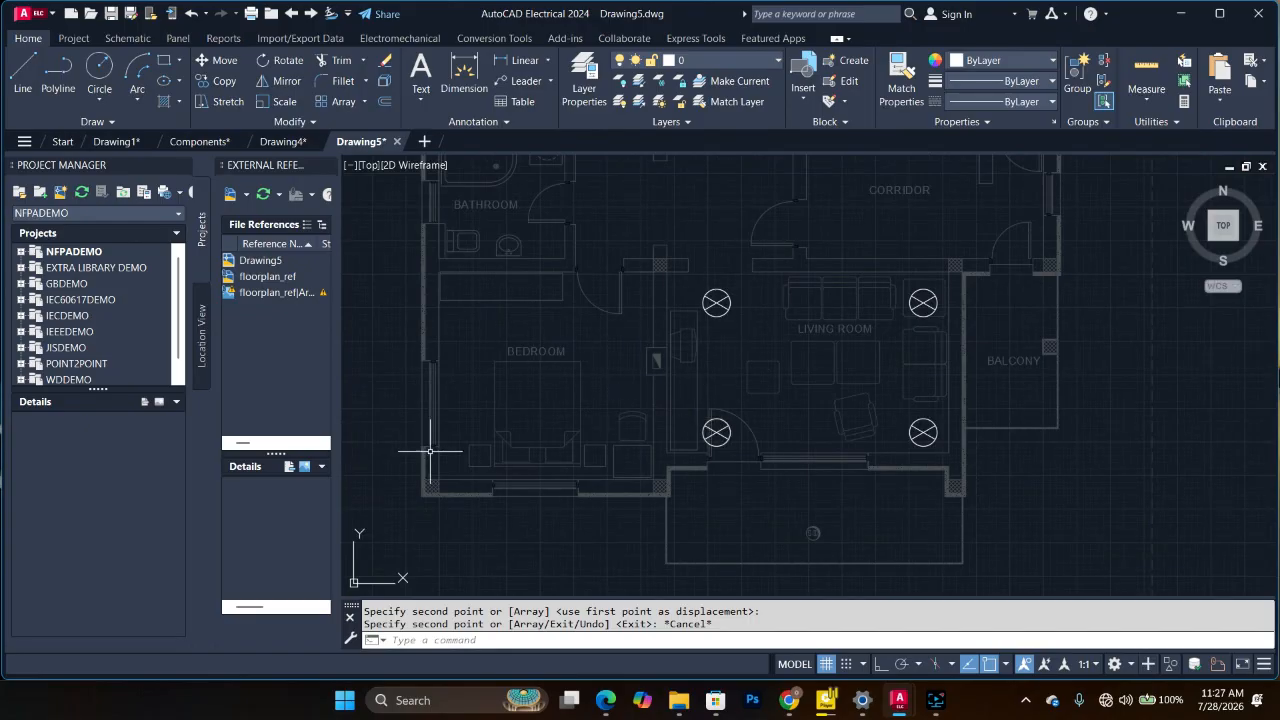
pyautogui.hotkey('ctrl', 'v')
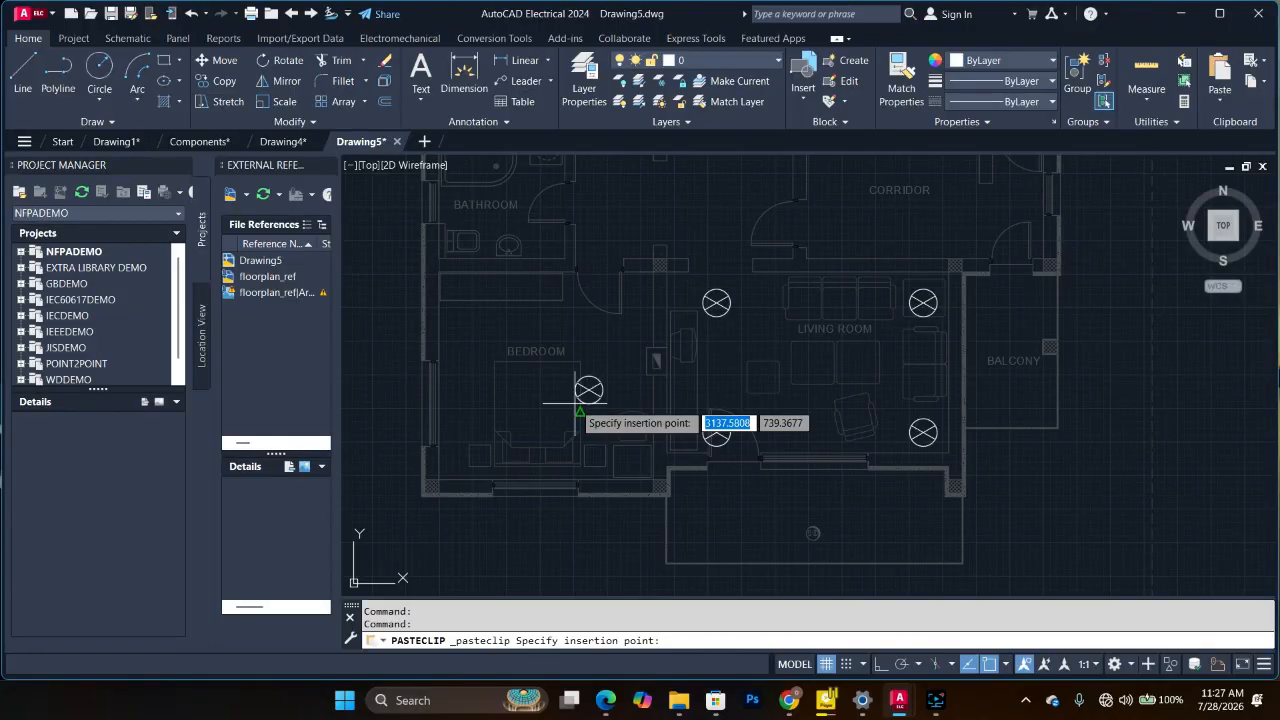
pyautogui.click(575, 404)
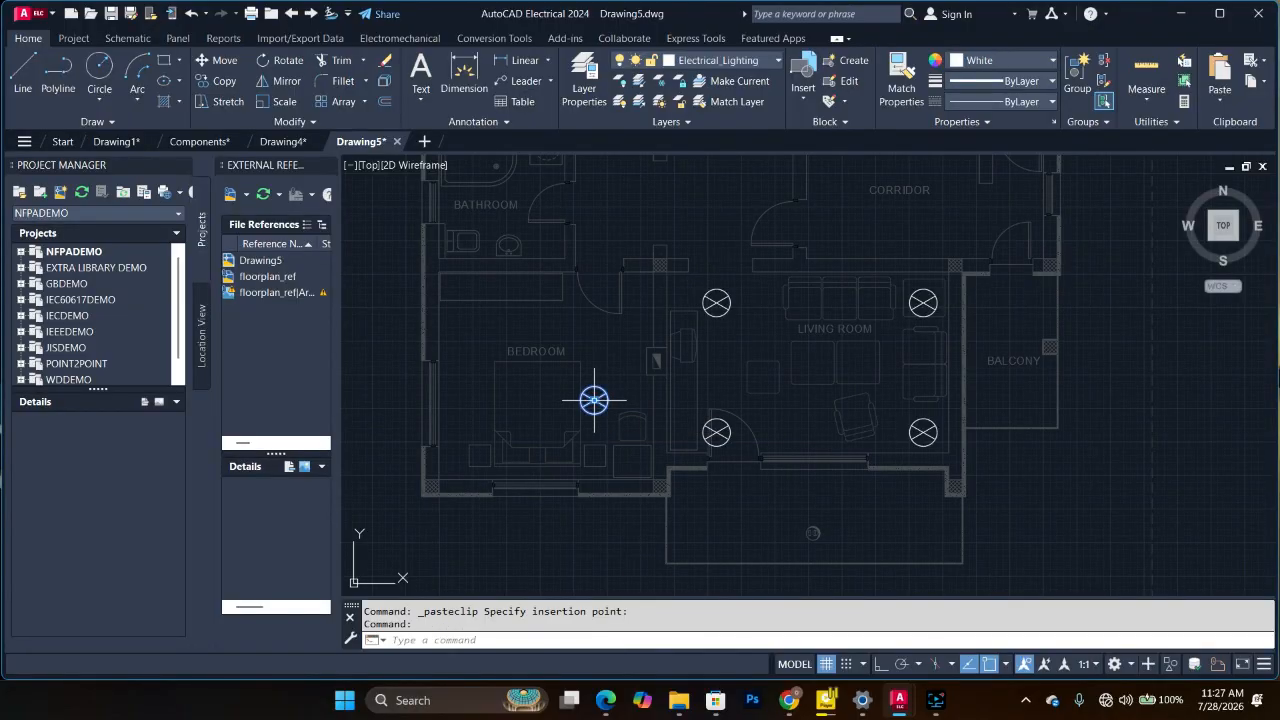
pyautogui.click(594, 400)
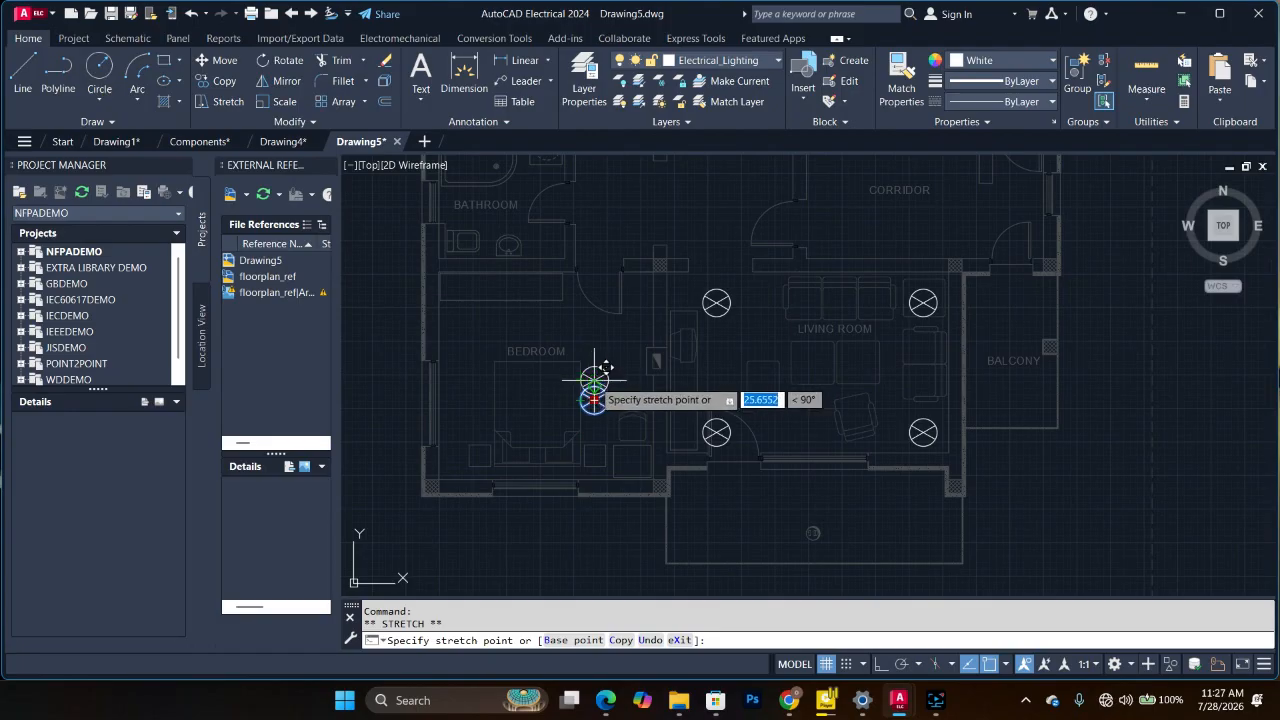
pyautogui.click(594, 387)
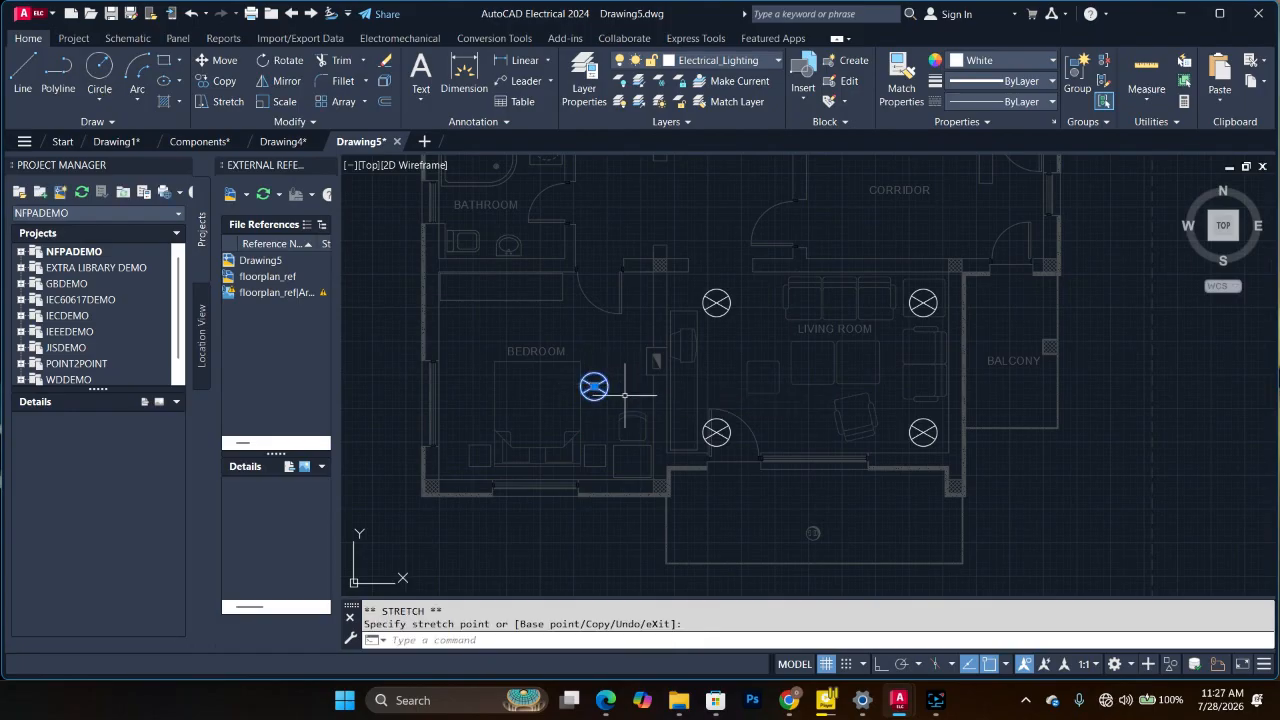
# Step: Paste a light into the upper bedroom, between the chair and the room label
pyautogui.scroll(-3, 605, 429)
pyautogui.scroll(5, 593, 282)
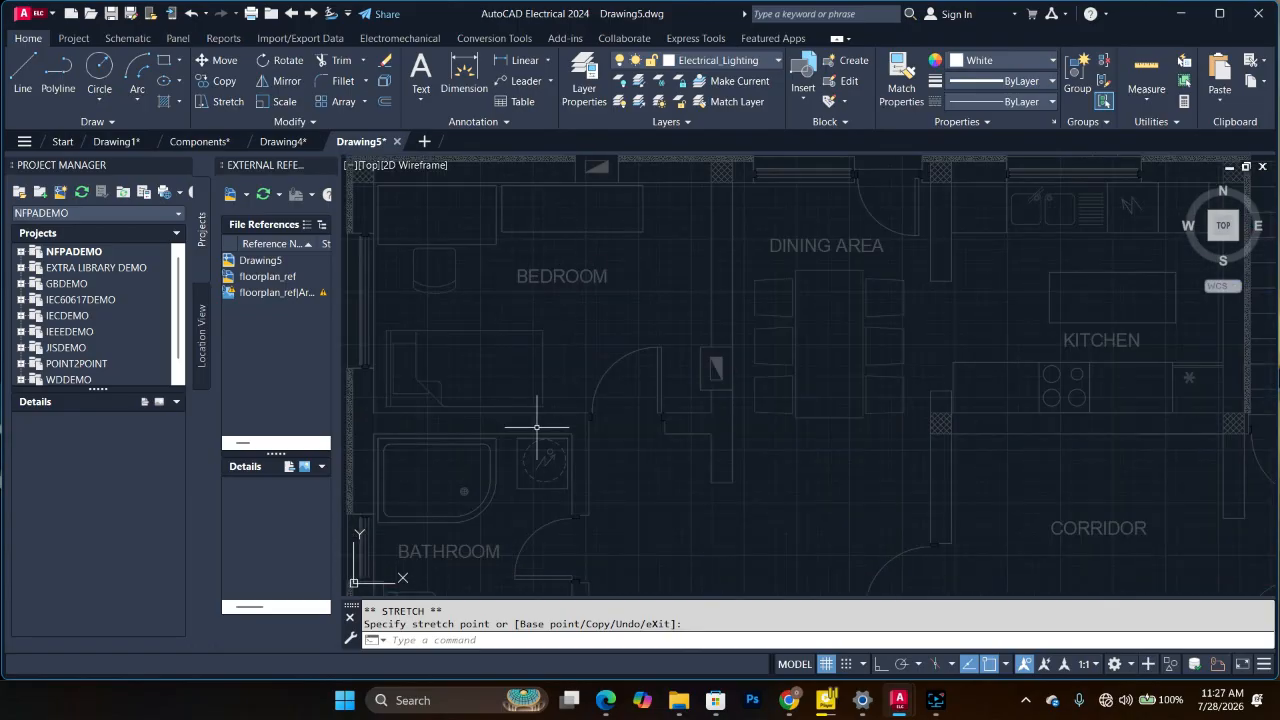
pyautogui.press('Escape')
pyautogui.hotkey('ctrl', 'v')
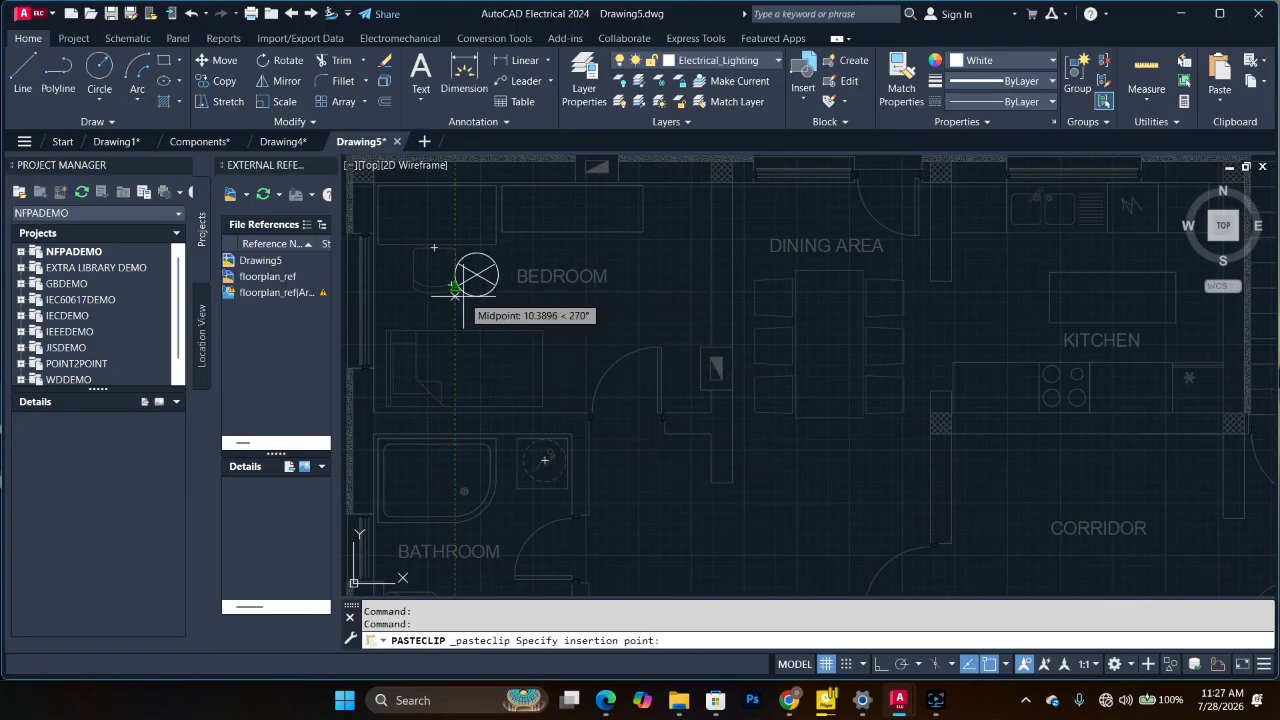
pyautogui.scroll(1, 435, 293)
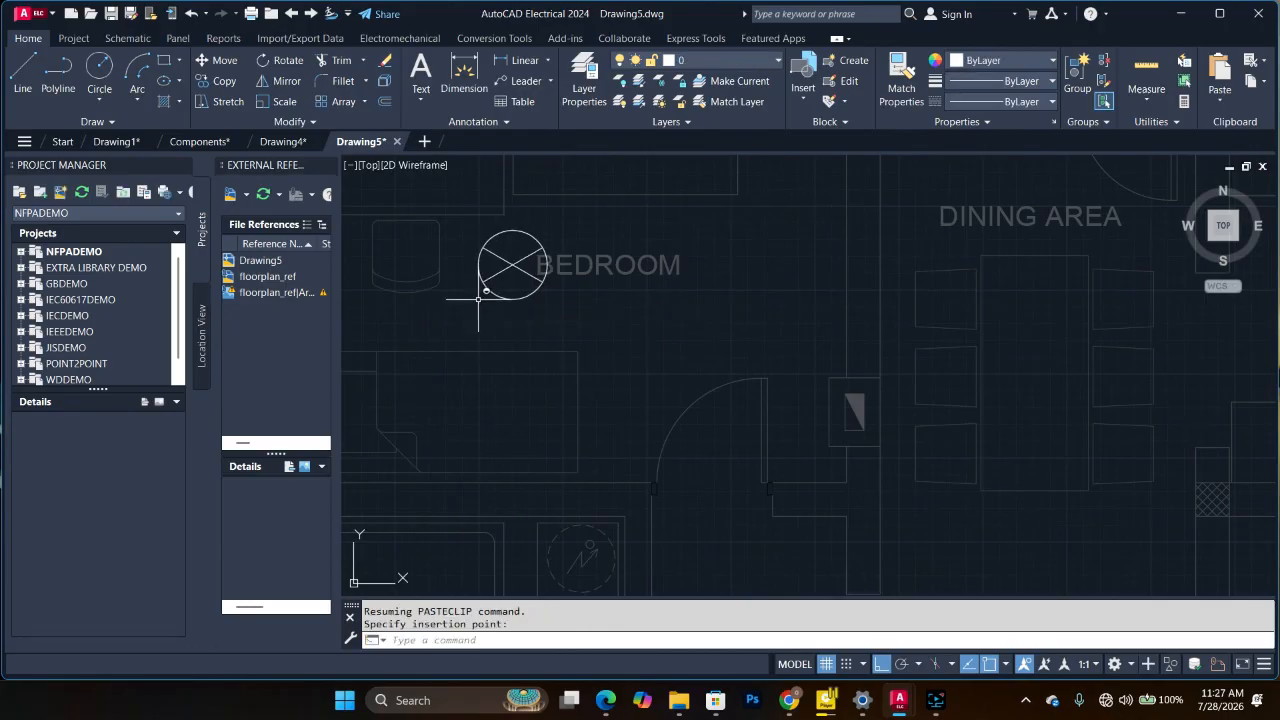
# Step: Paste one light into the bathroom and two lights along the hallway between the bathroom and the corridor
pyautogui.scroll(-2, 478, 298)
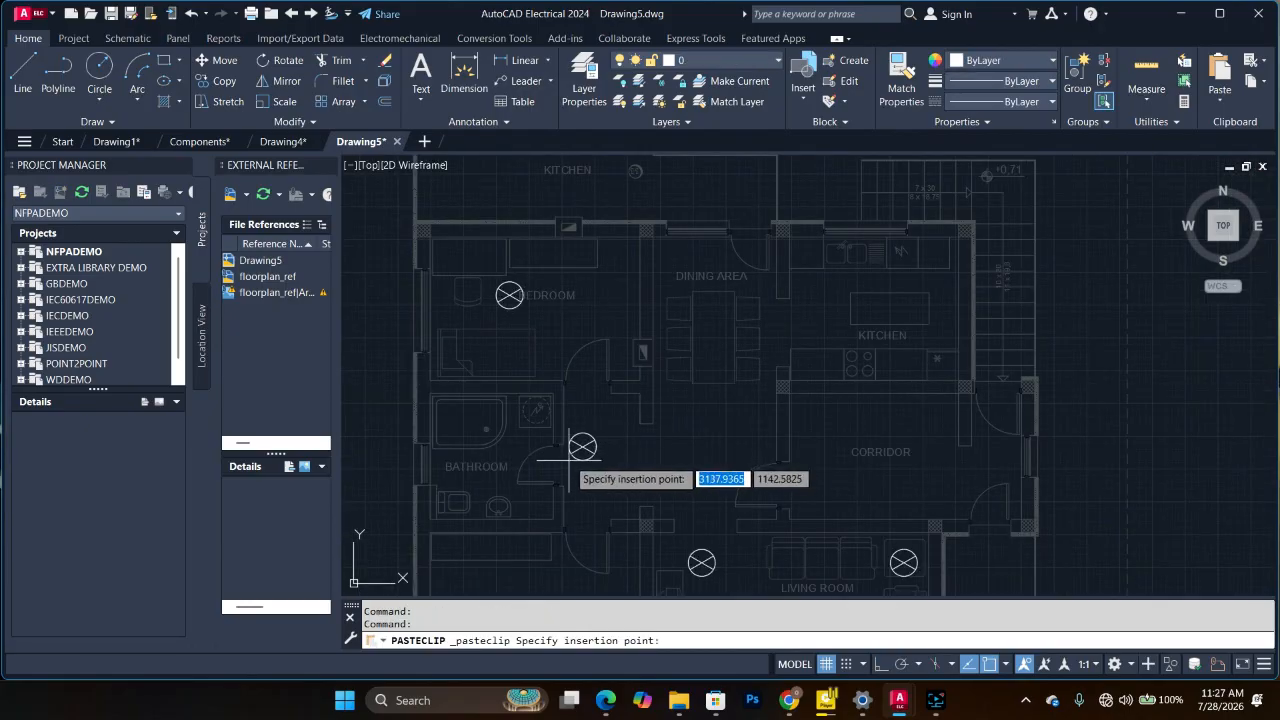
pyautogui.scroll(3, 480, 479)
pyautogui.scroll(-3, 472, 472)
pyautogui.scroll(2, 750, 414)
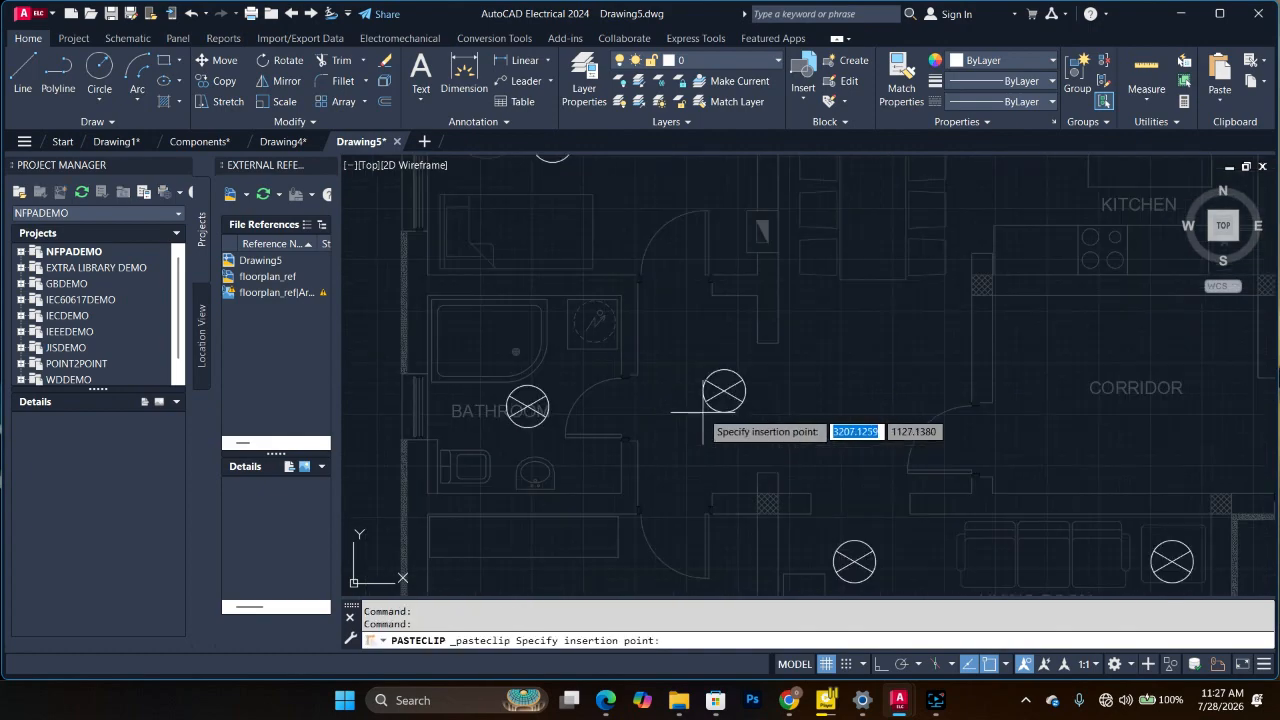
pyautogui.hotkey('ctrl', 'v')
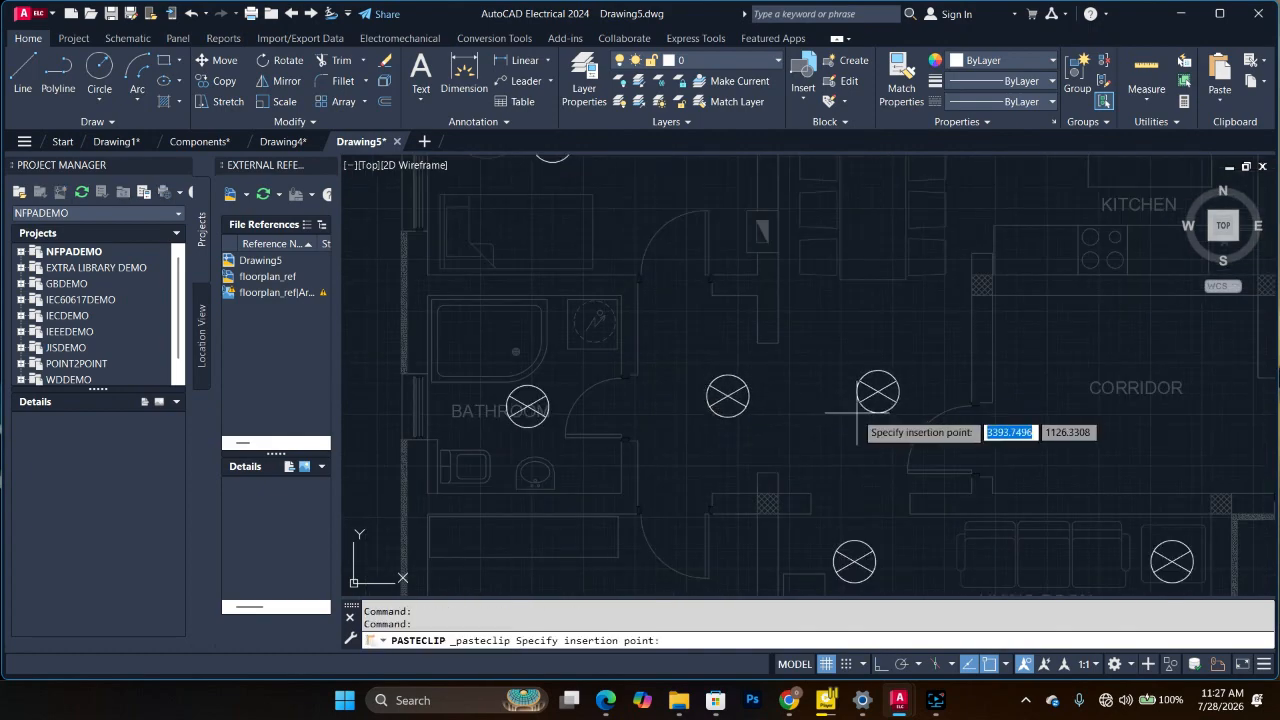
pyautogui.click(854, 415)
# Step: Paste a light into the dining area, centred above the upper end of the table
pyautogui.scroll(-5, 856, 417)
pyautogui.scroll(3, 879, 371)
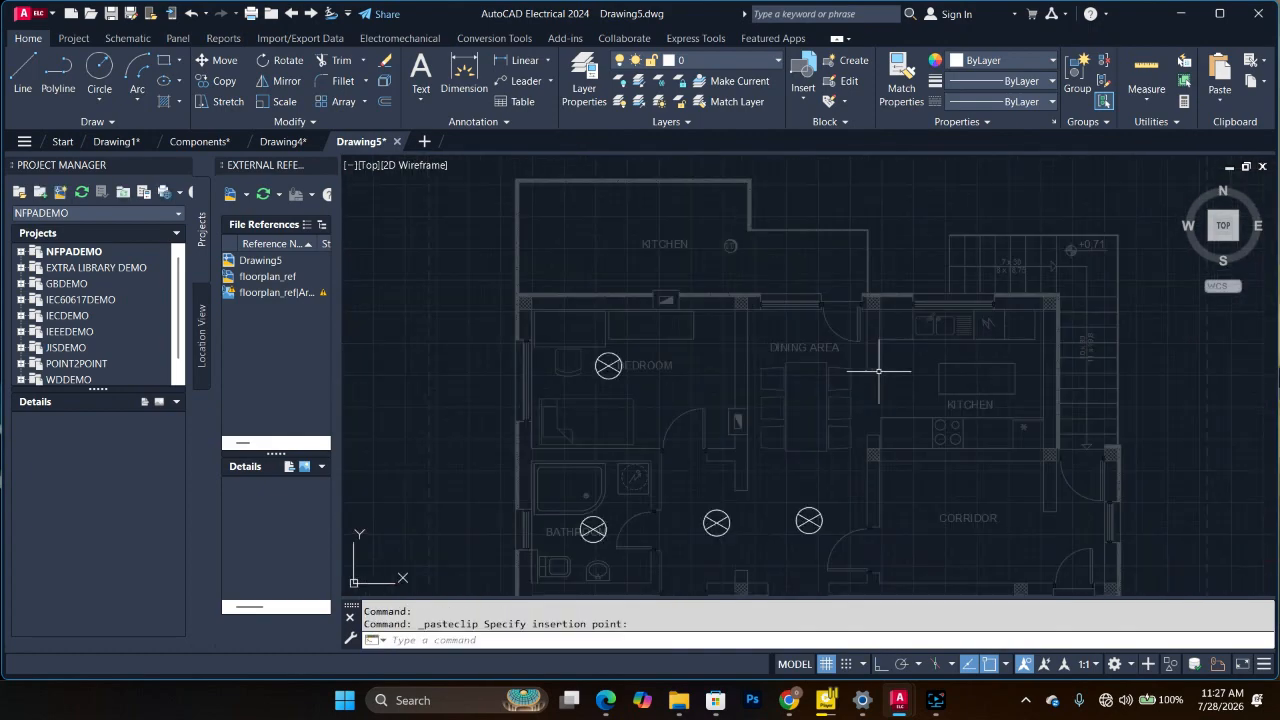
pyautogui.hotkey('ctrl', 'v')
pyautogui.keyDown('shift'); pyautogui.click(796, 375); pyautogui.keyUp('shift')
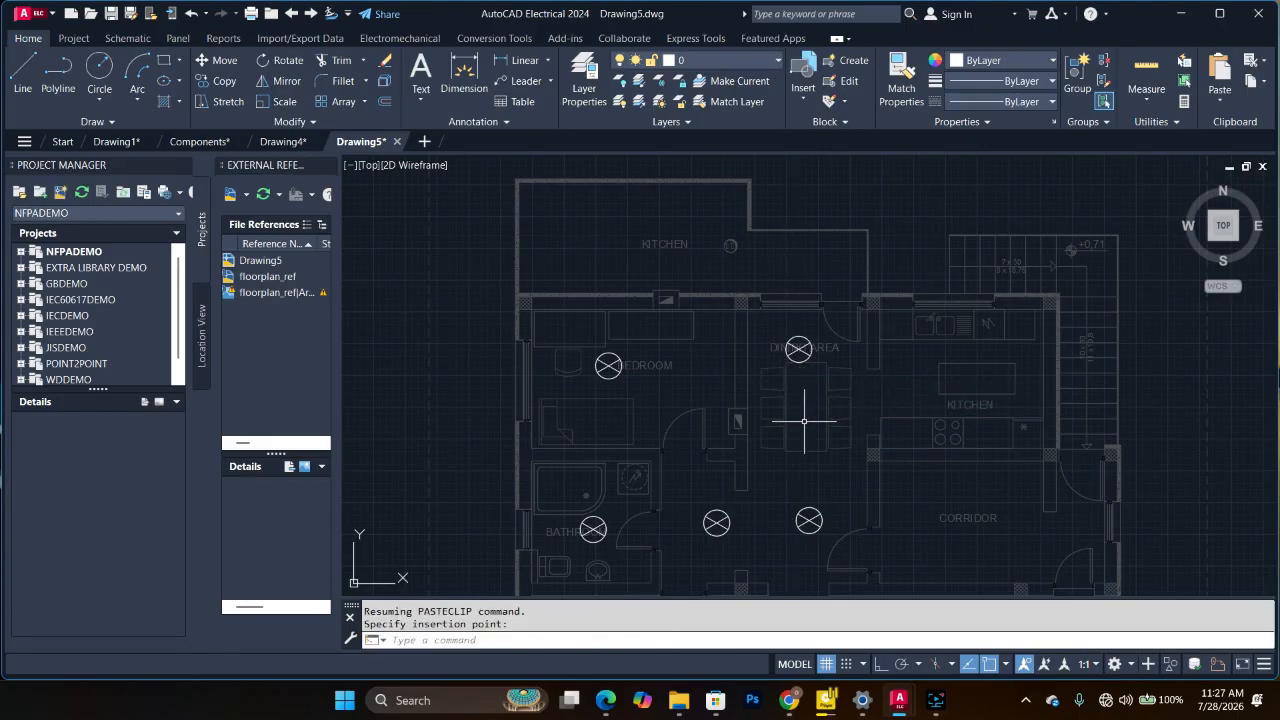
# Step: Paste a second light over the lower end of the dining table and move the upper light down onto the table's upper end
pyautogui.scroll(5, 791, 443)
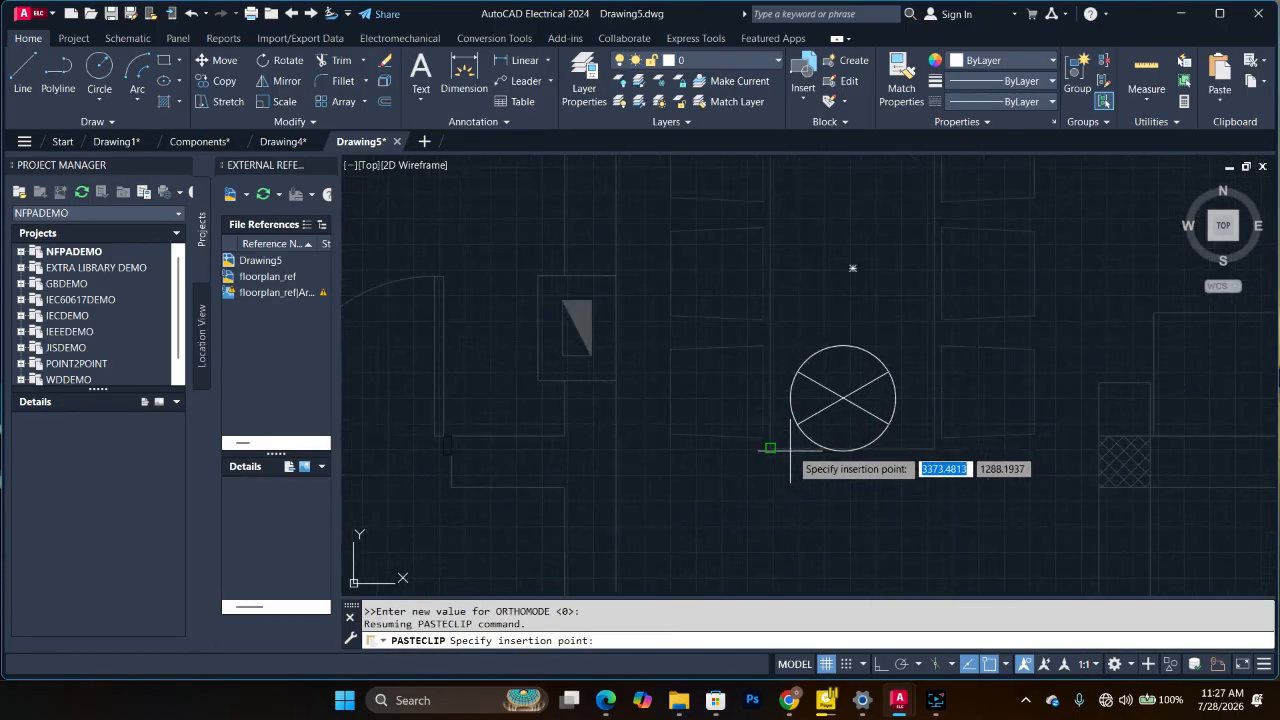
pyautogui.scroll(-7, 814, 429)
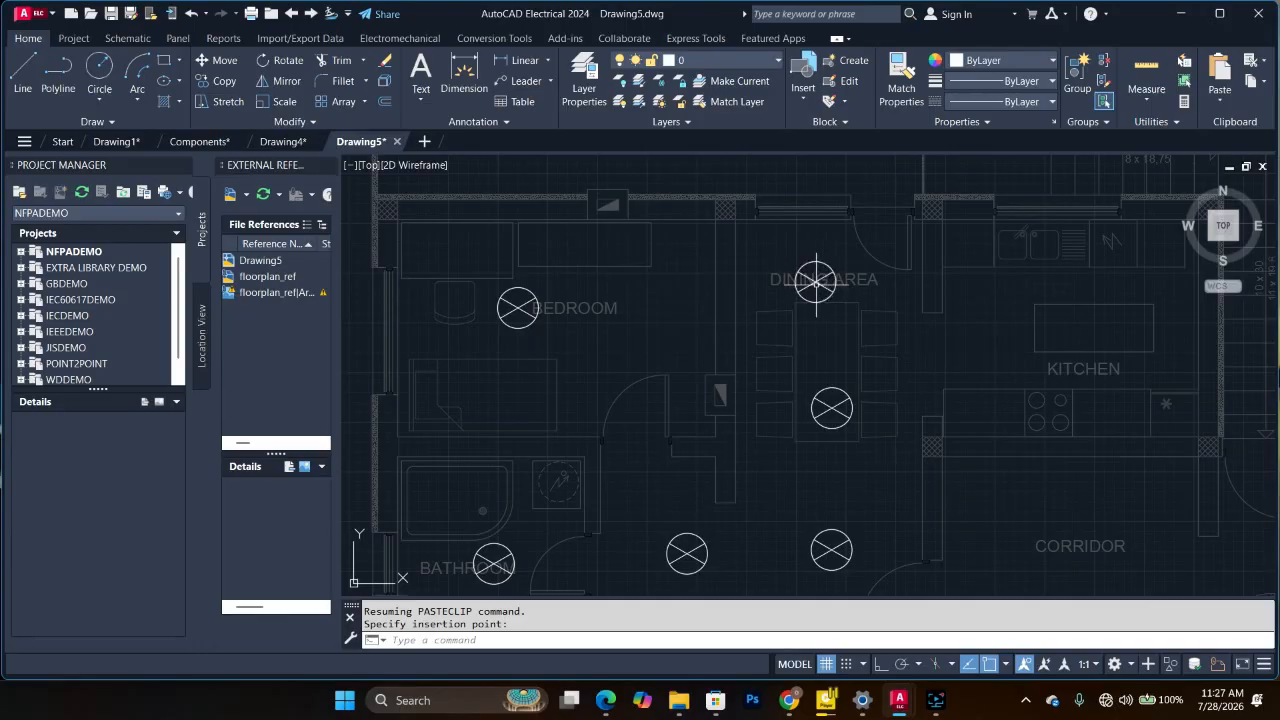
pyautogui.click(816, 284)
pyautogui.click(816, 283)
pyautogui.click(827, 319)
pyautogui.scroll(-4, 963, 330)
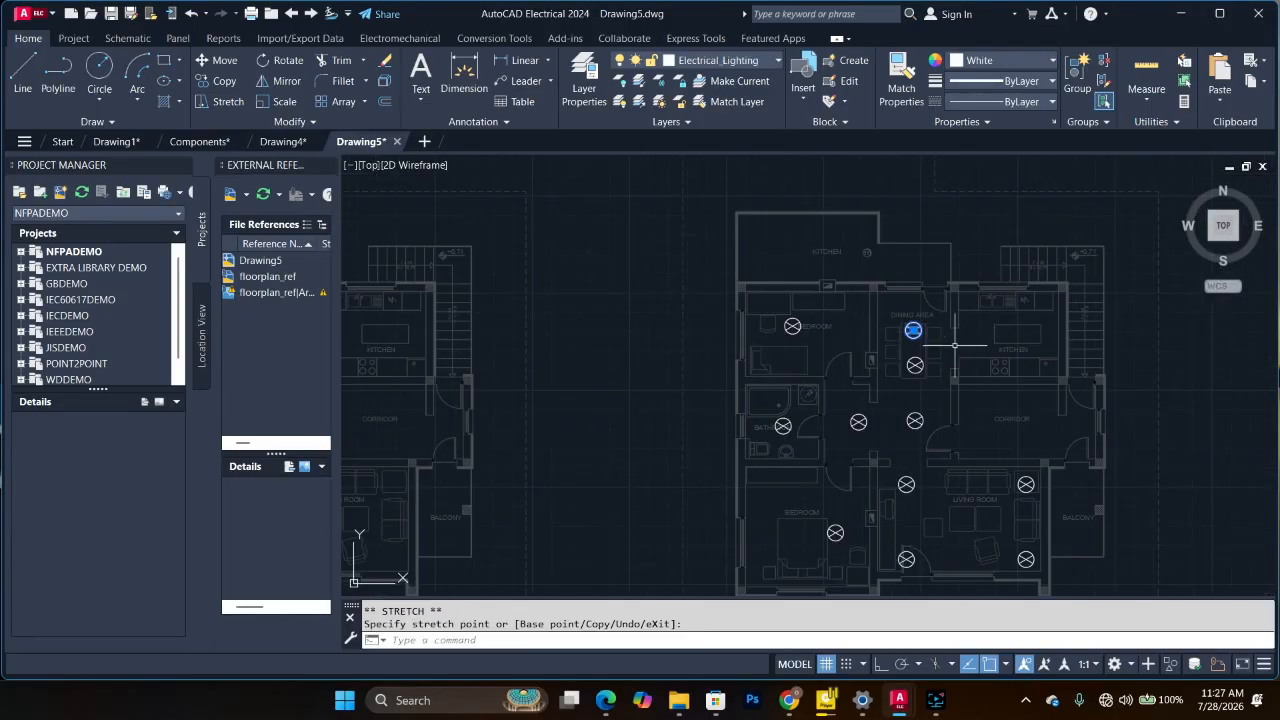
# Step: Paste two lights into the kitchen, one on each side of the island counter
pyautogui.scroll(3, 955, 345)
pyautogui.hotkey('ctrl', 'v')
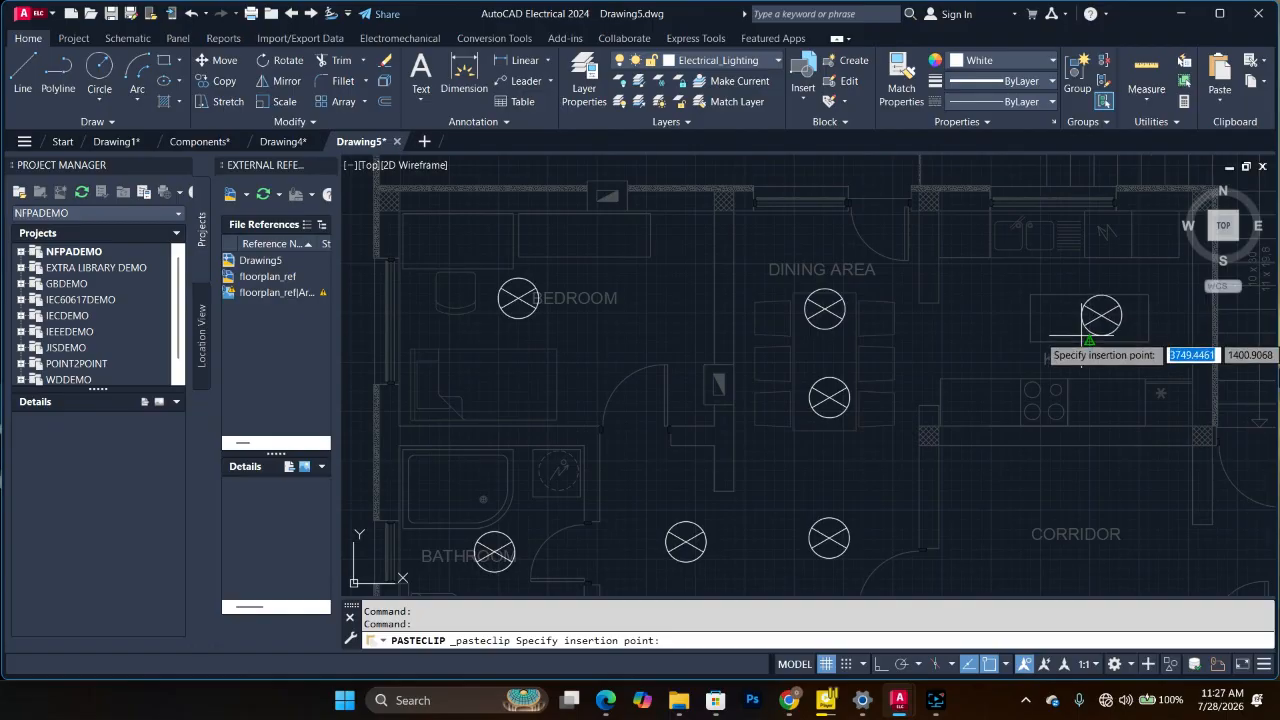
pyautogui.click(989, 336)
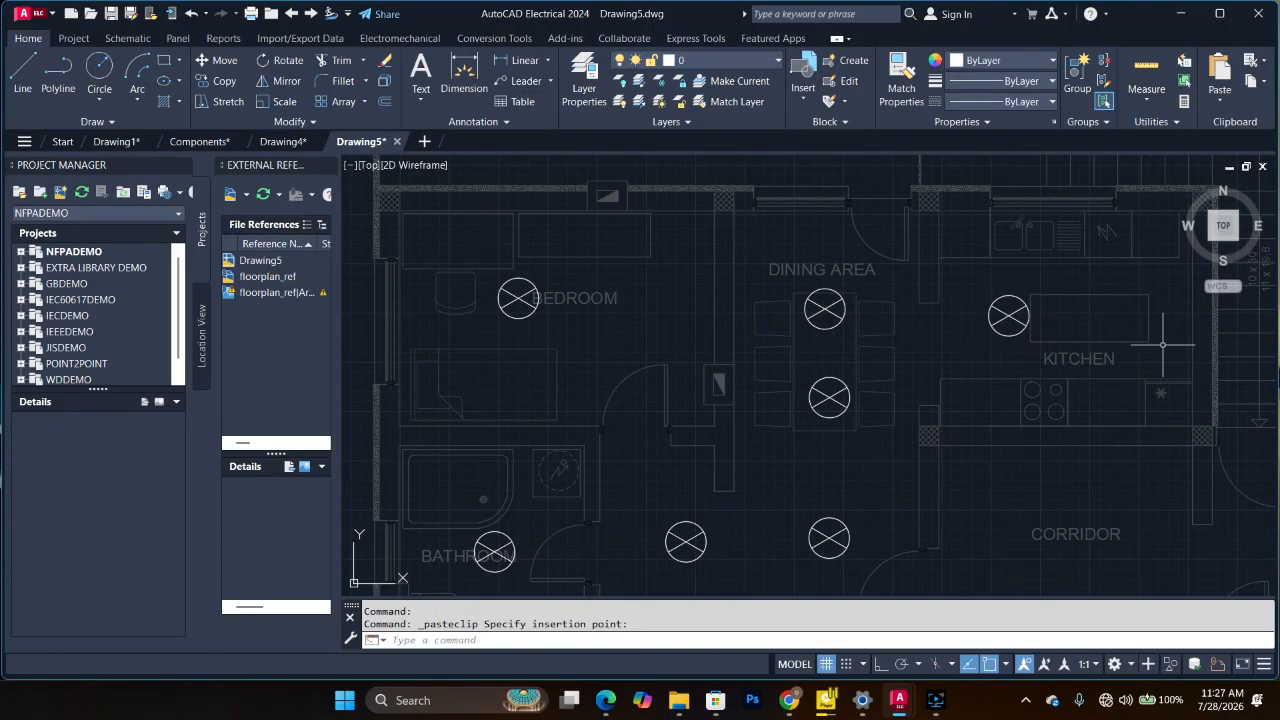
pyautogui.hotkey('ctrl', 'v')
pyautogui.scroll(2, 1145, 338)
pyautogui.scroll(-2, 1143, 336)
pyautogui.scroll(4, 1130, 336)
pyautogui.click(1179, 356)
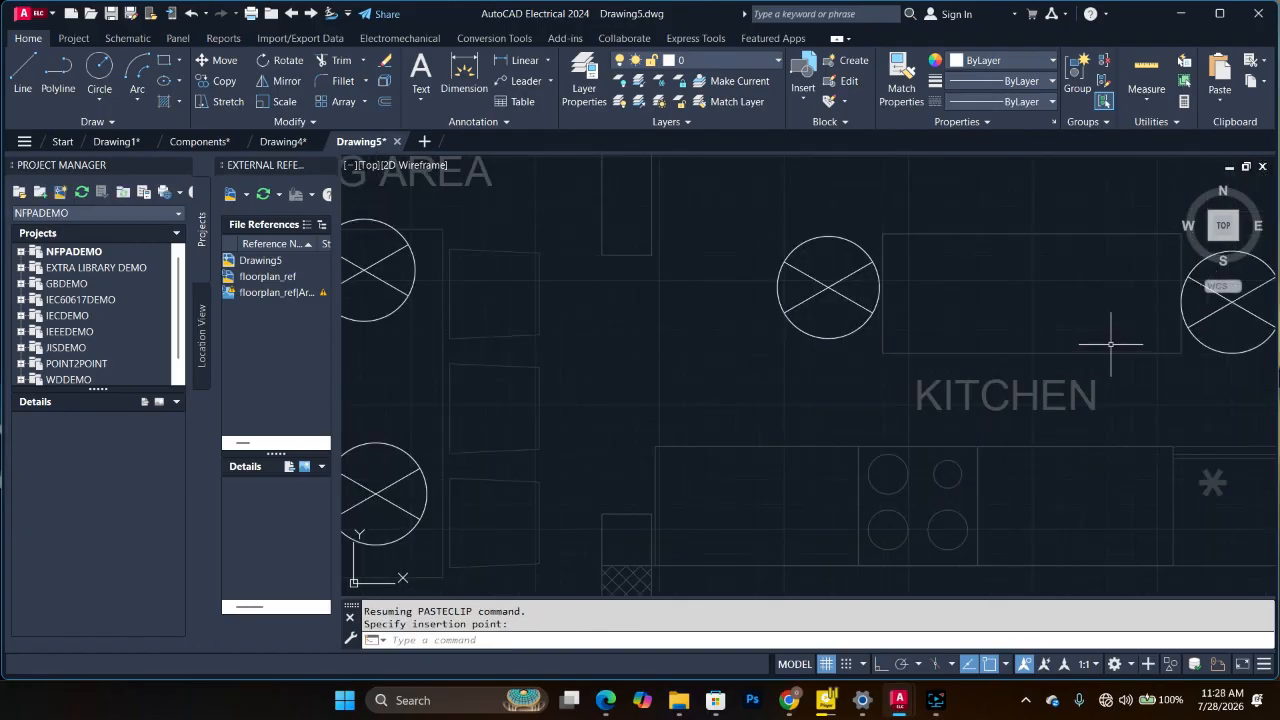
pyautogui.scroll(-5, 1026, 371)
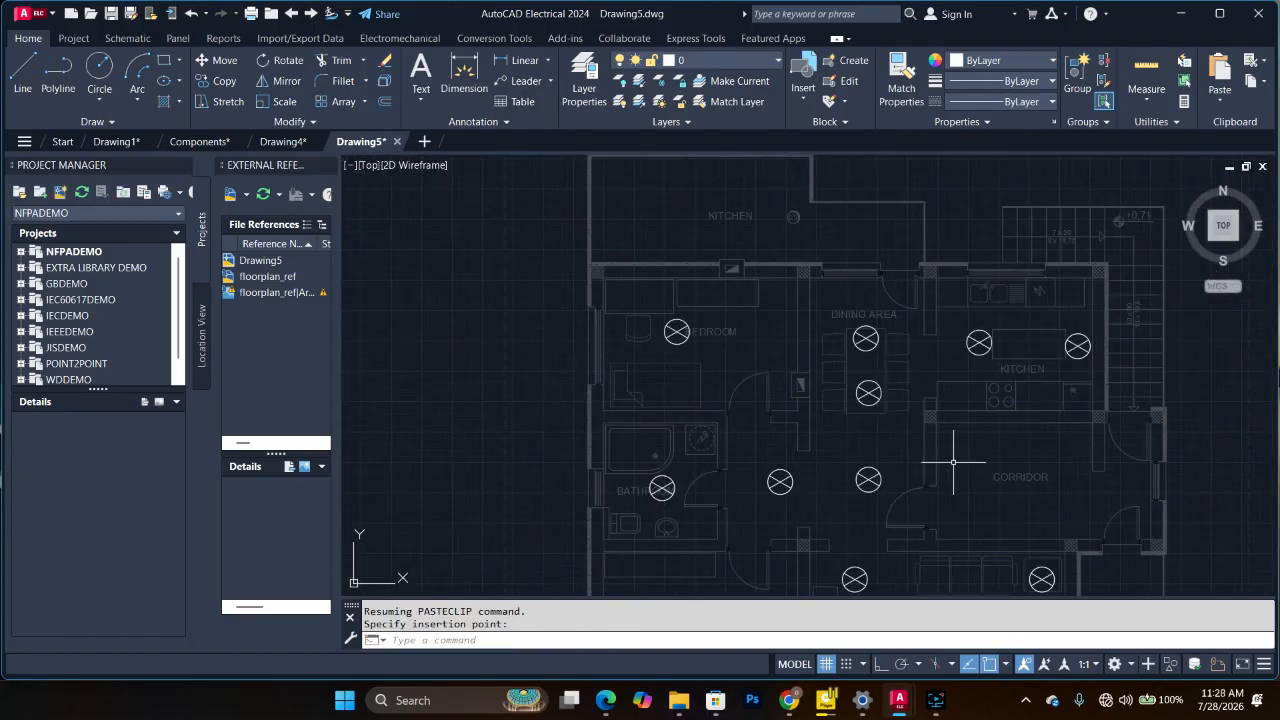
# Step: Move both kitchen lights inward onto the two ends of the island counter
pyautogui.click(1077, 346)
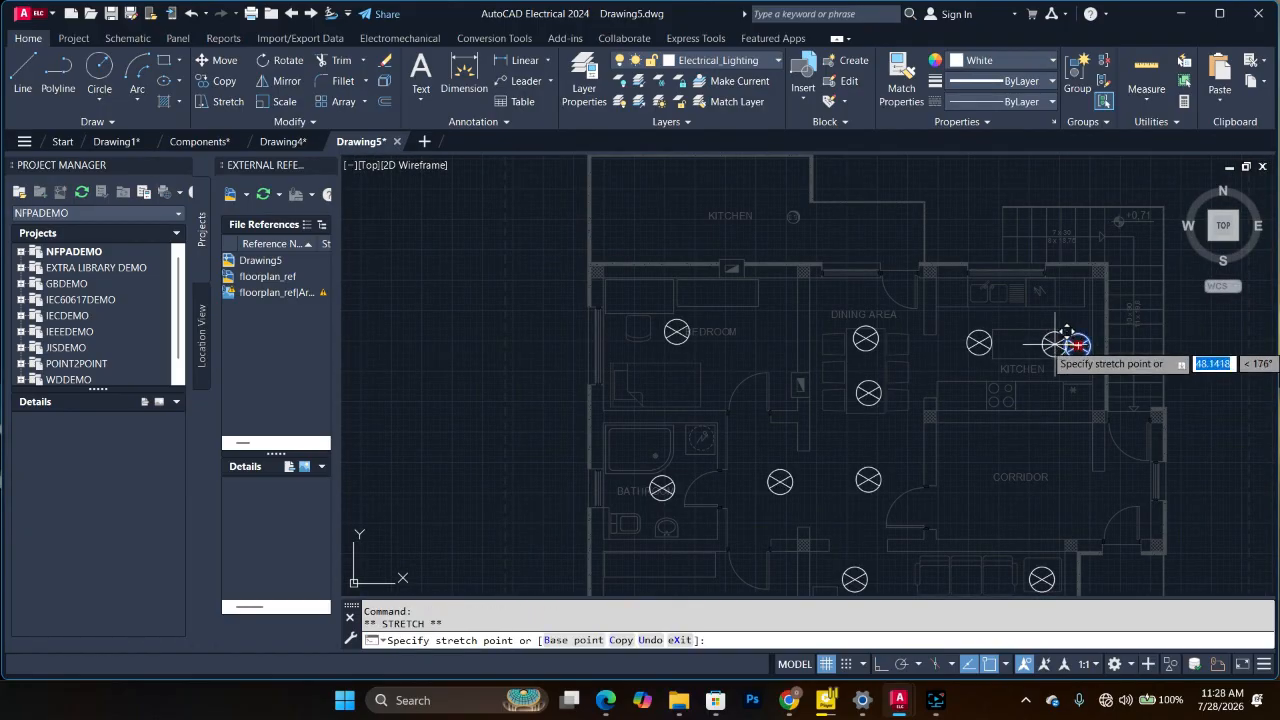
pyautogui.click(979, 342)
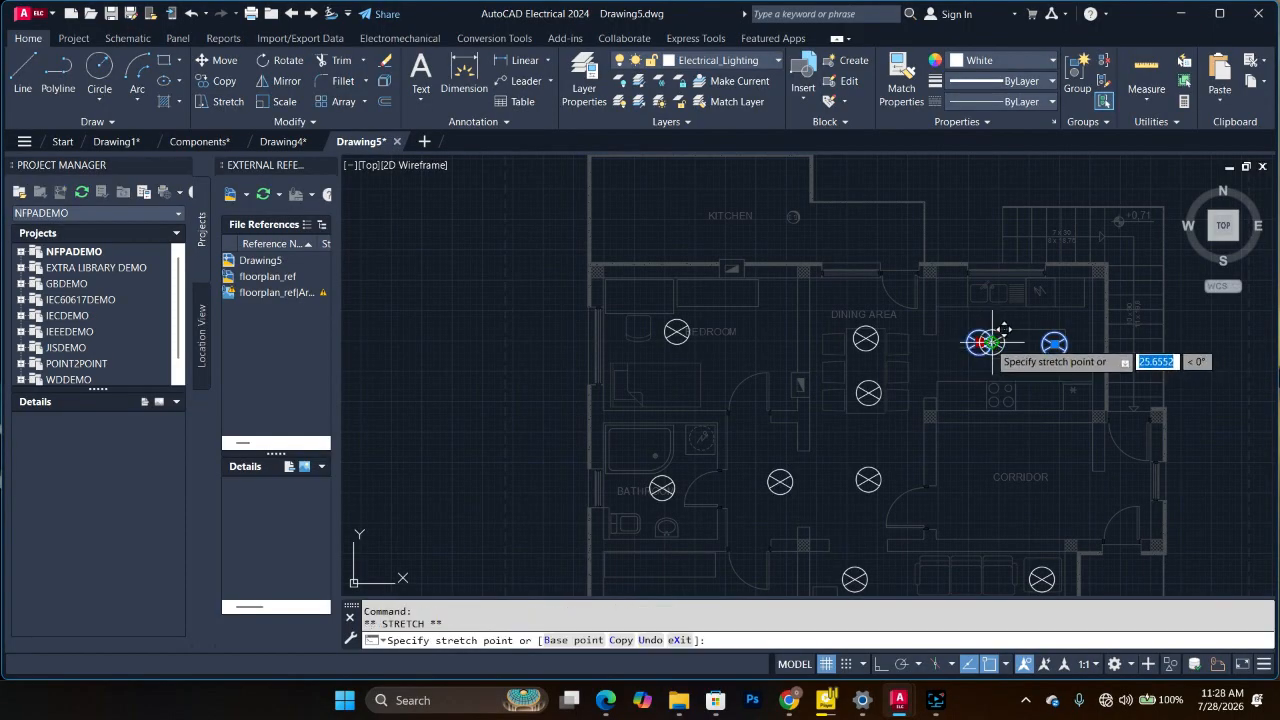
pyautogui.click(992, 342)
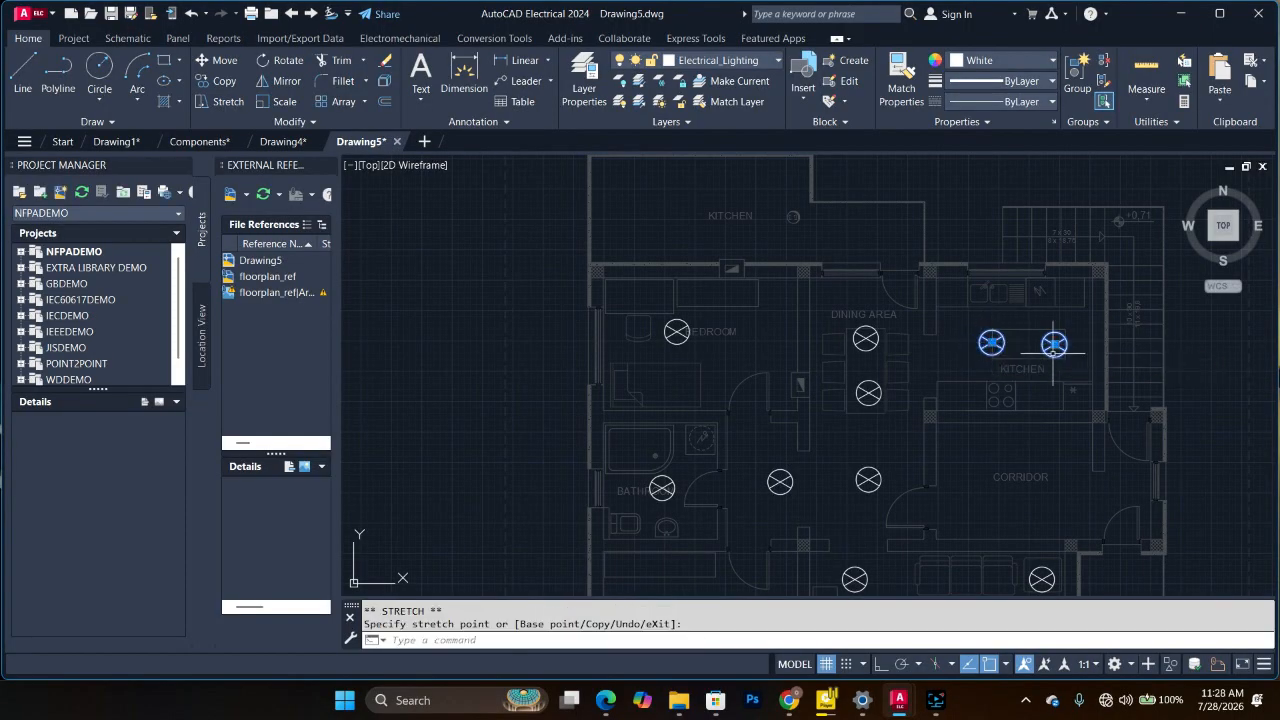
# Step: Paste two lights into the corridor, one on each side of the room label and in line with the hallway lights
pyautogui.scroll(-5, 1054, 344)
pyautogui.scroll(4, 1056, 240)
pyautogui.hotkey('ctrl', 'v')
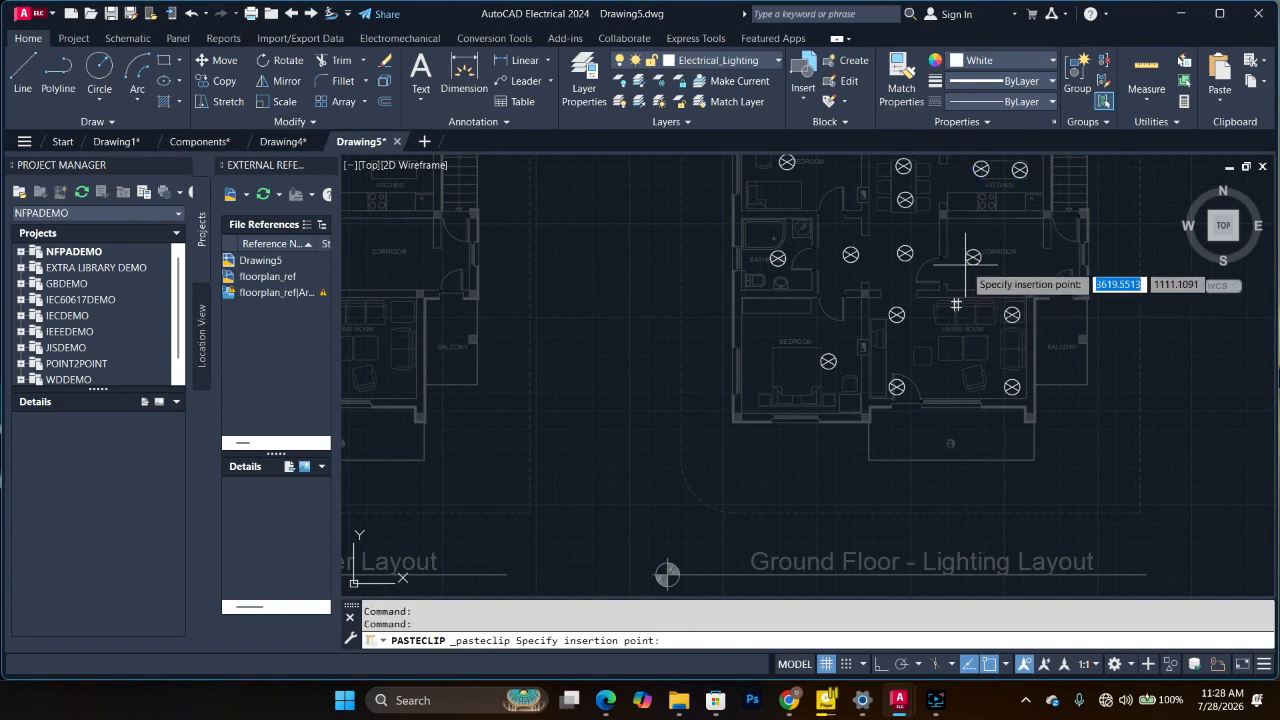
pyautogui.scroll(4, 960, 260)
pyautogui.scroll(-4, 975, 256)
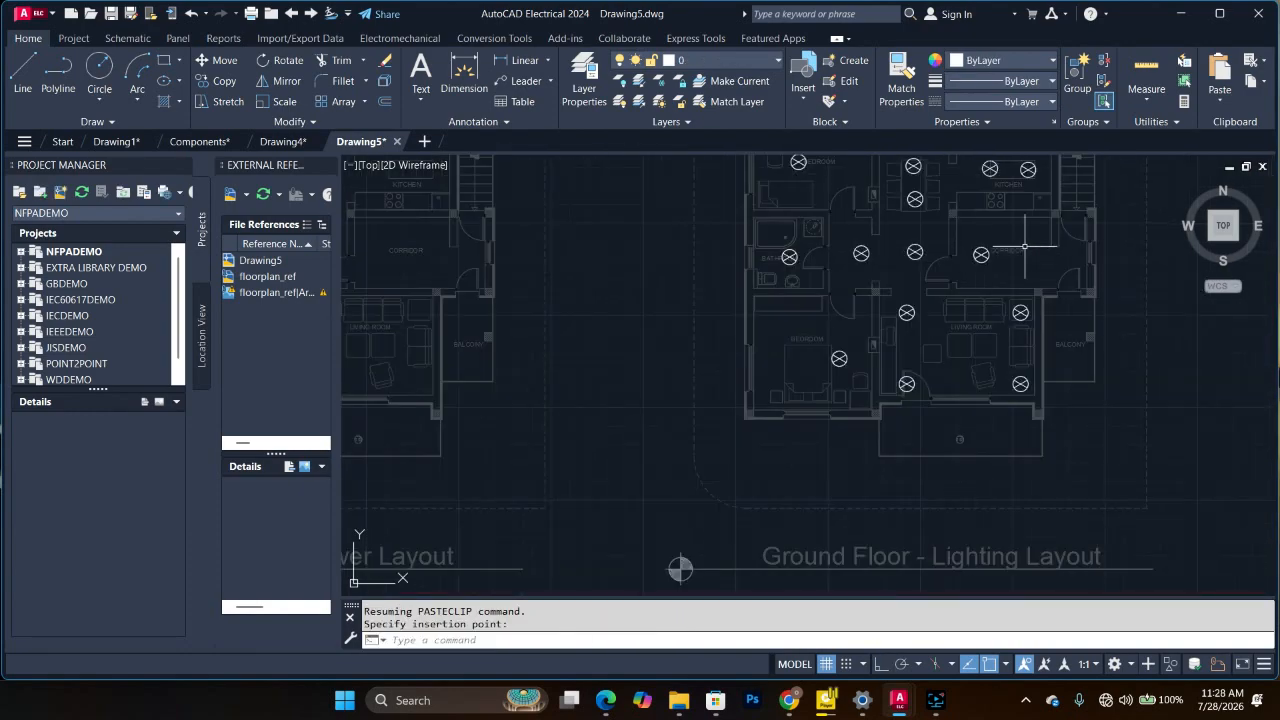
pyautogui.scroll(4, 1034, 250)
pyautogui.press('F8')
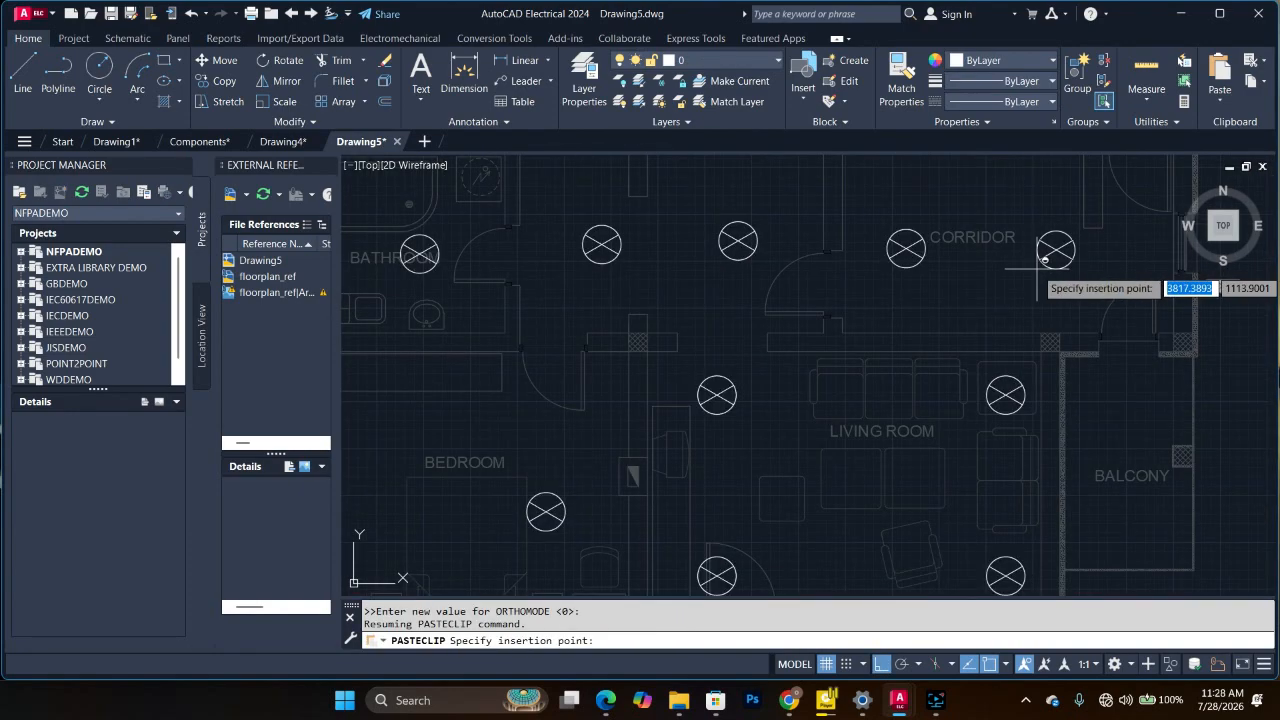
pyautogui.click(1035, 263)
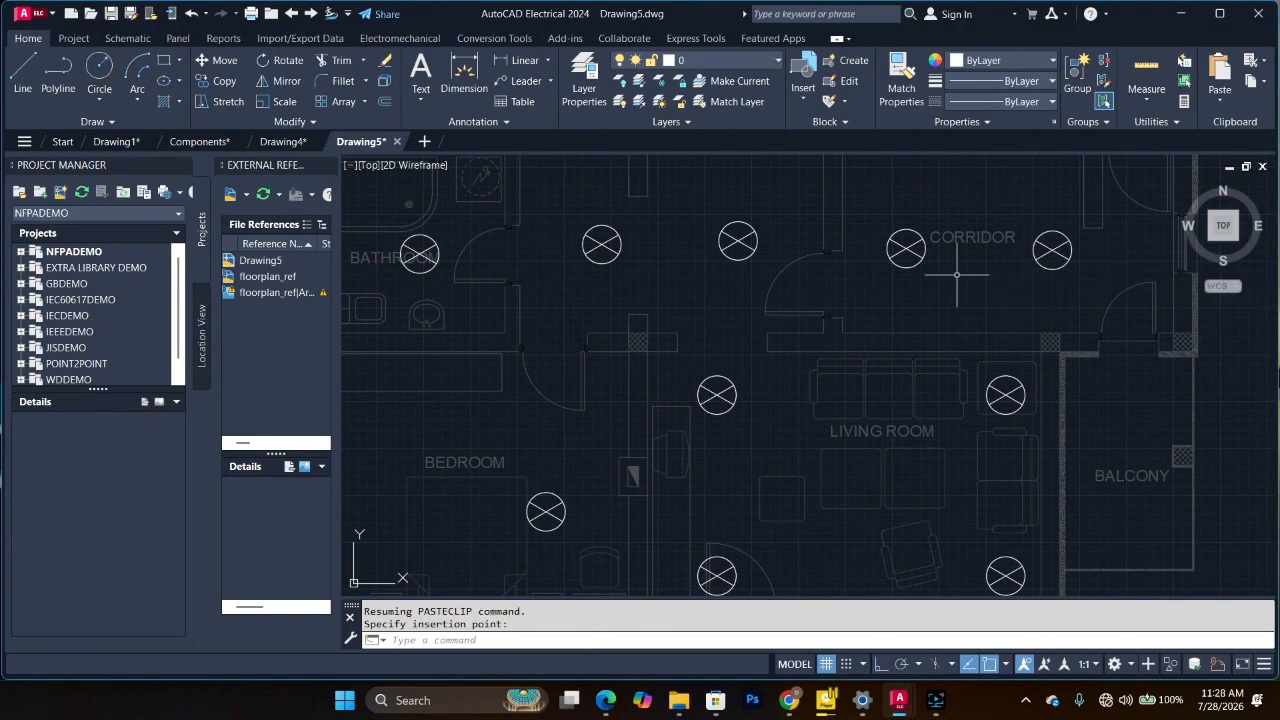
pyautogui.scroll(-5, 957, 274)
pyautogui.press('alt')
pyautogui.scroll(4, 926, 176)
pyautogui.scroll(-4, 990, 328)
pyautogui.scroll(4, 968, 420)
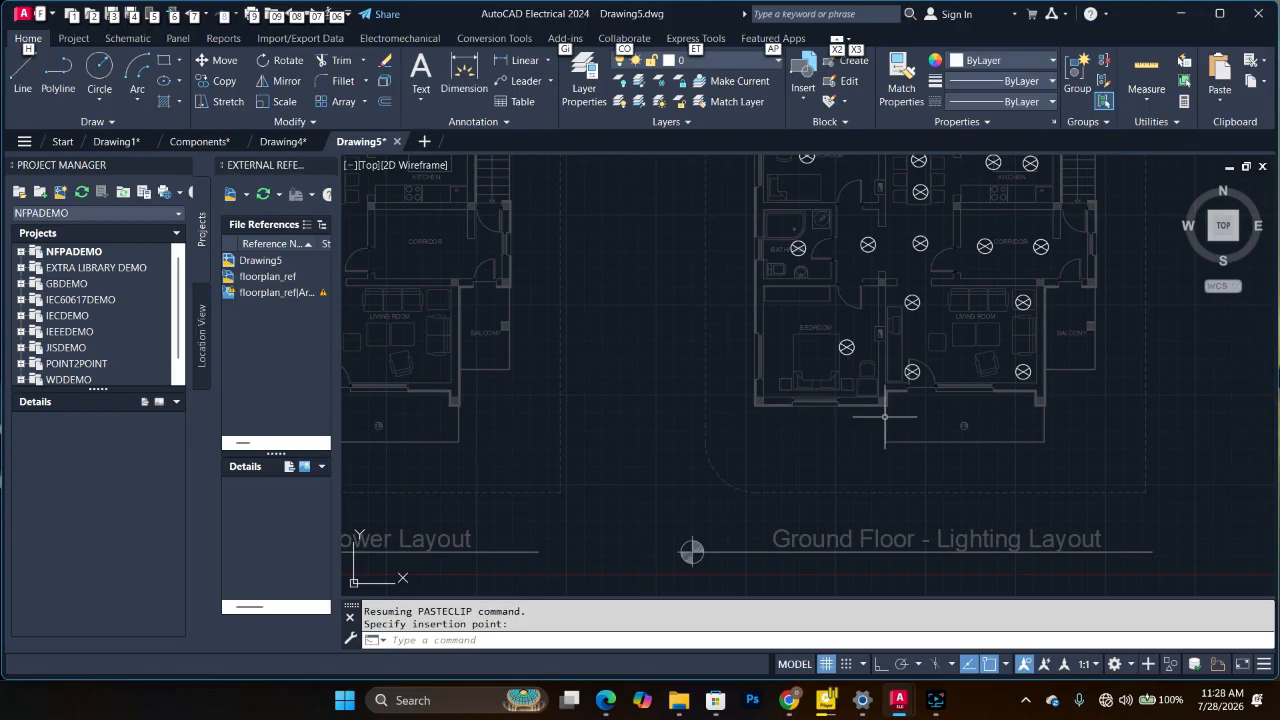
pyautogui.scroll(-4, 863, 533)
pyautogui.scroll(4, 851, 401)
pyautogui.scroll(-4, 855, 388)
pyautogui.click(1092, 364)
pyautogui.click(982, 385)
pyautogui.press('Return')
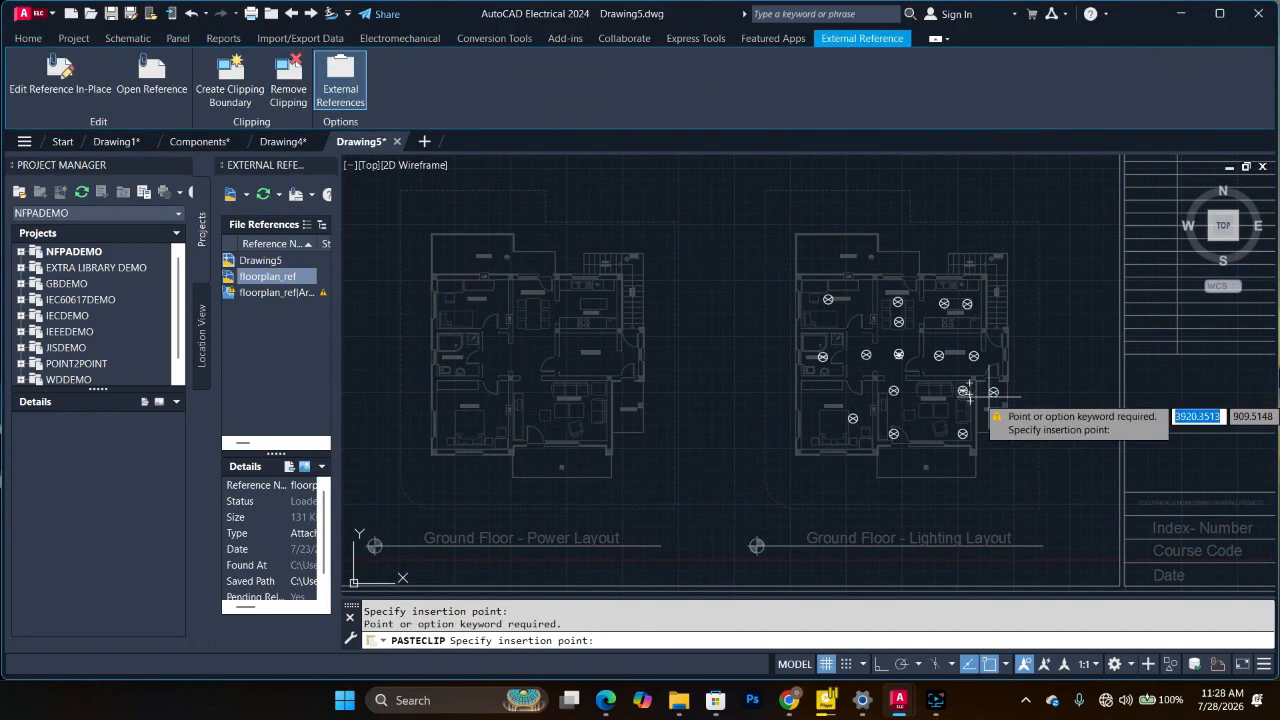
pyautogui.press('Escape')
# Step: Copy the FAN WITHOUT LIGHT symbol from the symbol list beside the drawing sheet
pyautogui.moveTo(950, 376); pyautogui.dragTo(557, 334, button='middle')
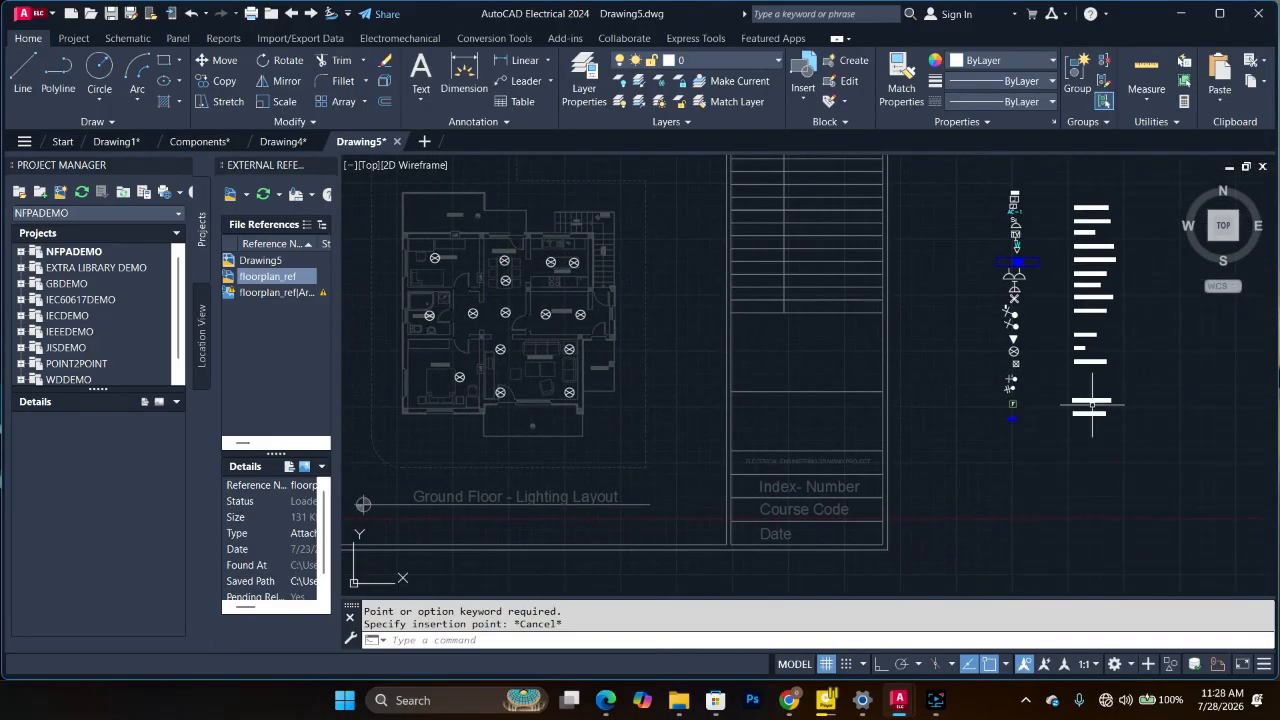
pyautogui.scroll(5, 1023, 339)
pyautogui.scroll(-4, 1025, 494)
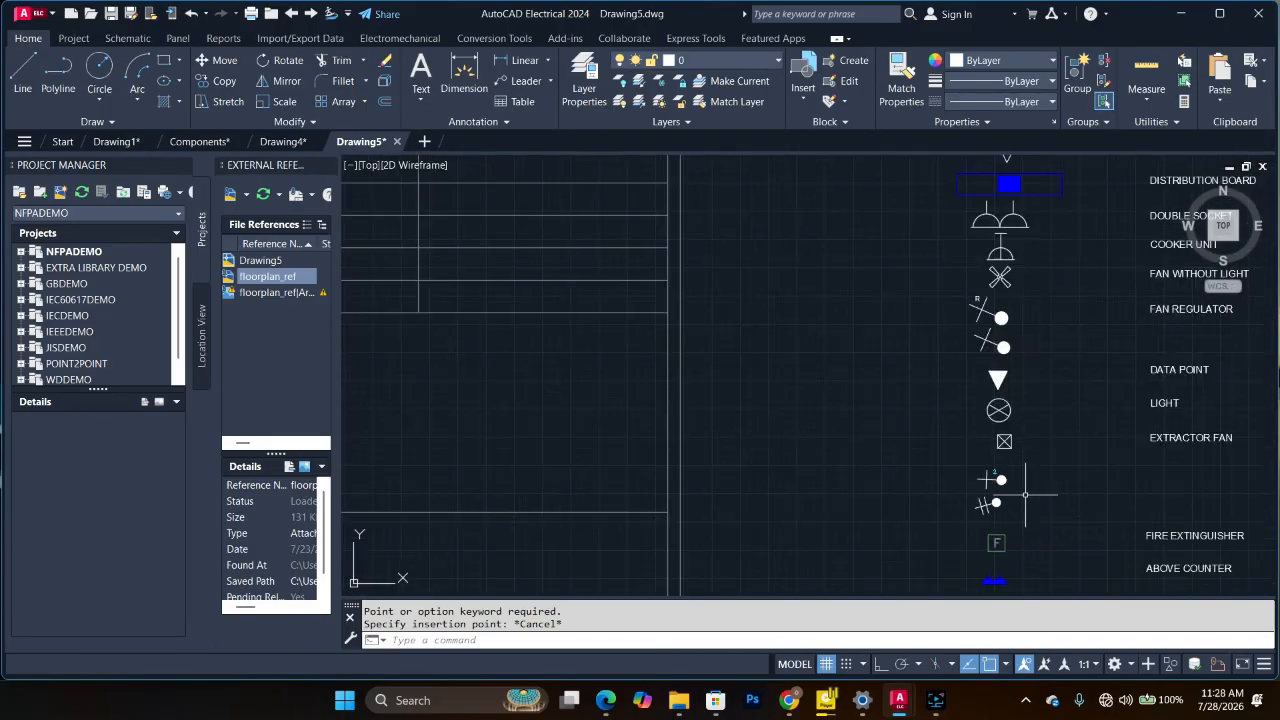
pyautogui.scroll(4, 822, 546)
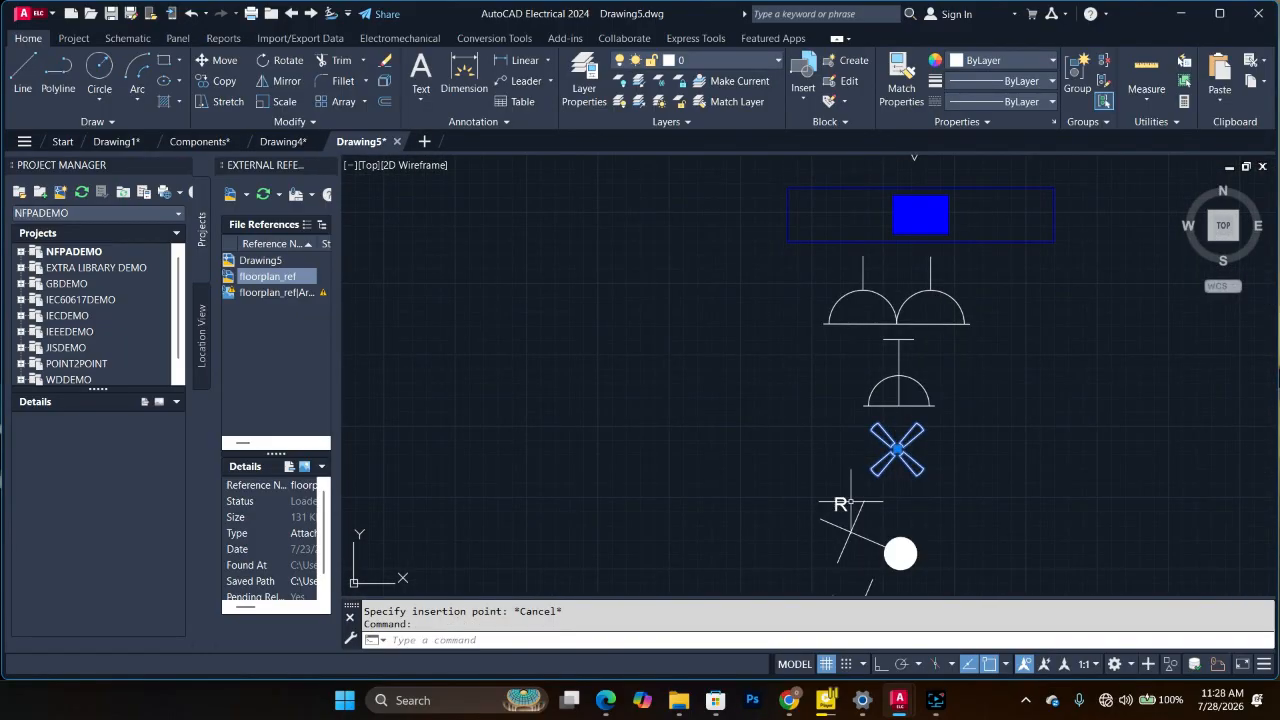
pyautogui.hotkey('ctrl', 'c')
# Step: Paste a fan into the upper bedroom of the lighting layout and shift it slightly down and left of the light
pyautogui.scroll(-4, 852, 503)
pyautogui.scroll(4, 553, 387)
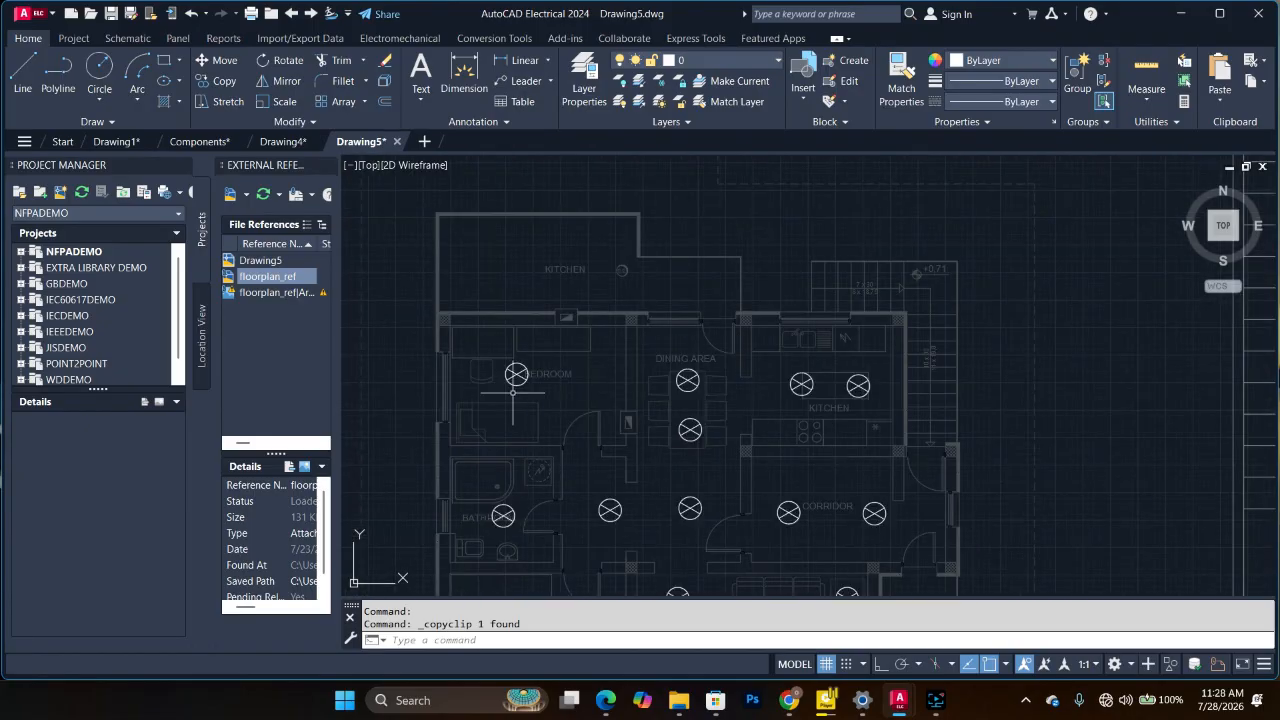
pyautogui.hotkey('ctrl', 'v')
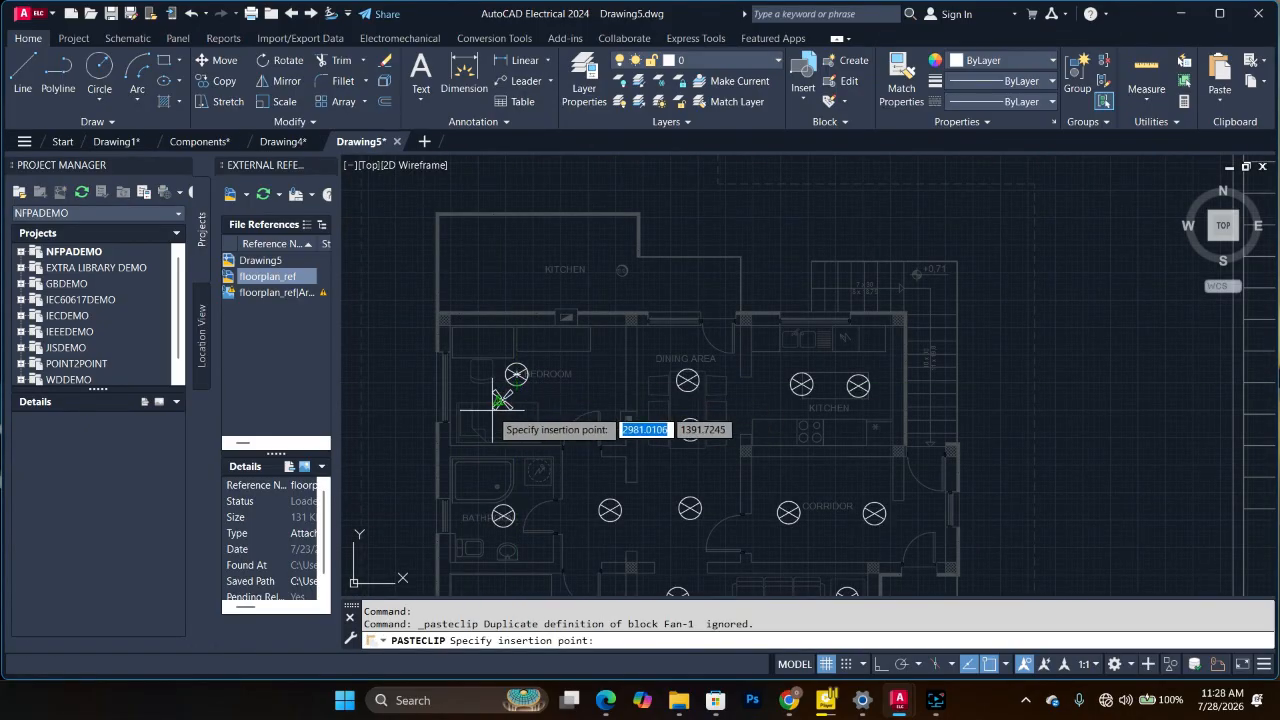
pyautogui.click(498, 402)
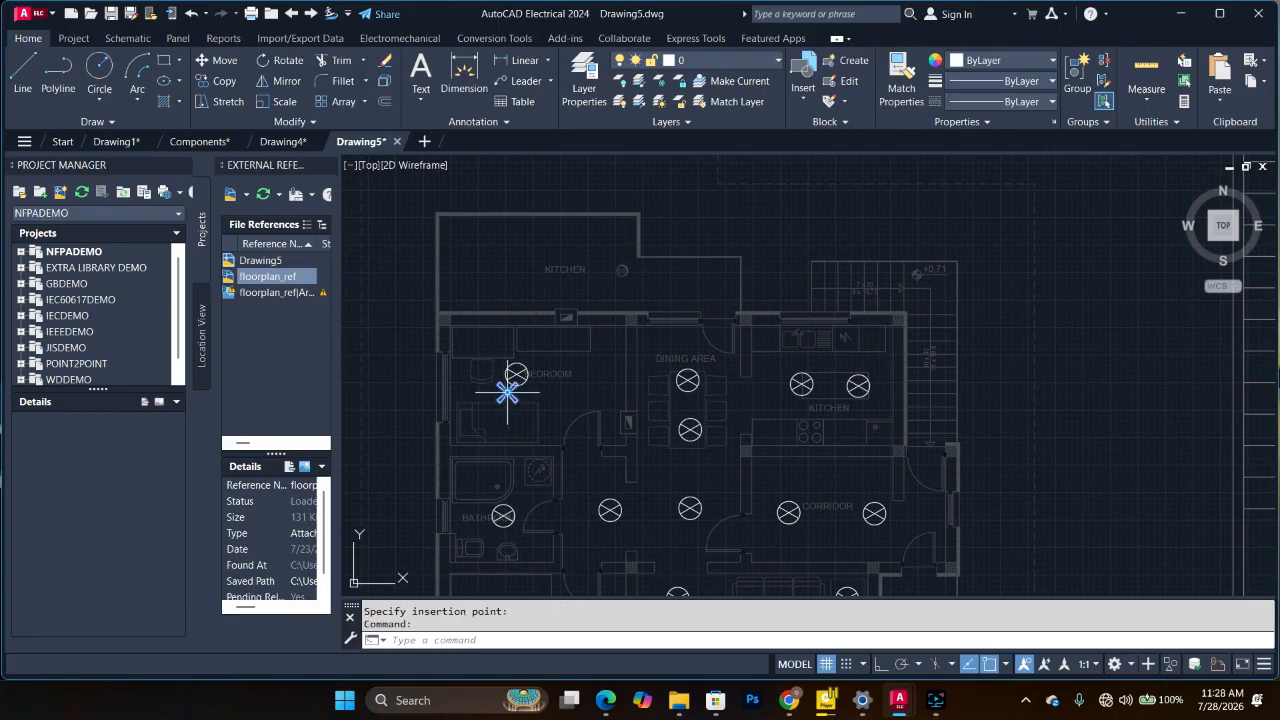
pyautogui.click(507, 393)
pyautogui.click(498, 399)
pyautogui.scroll(-4, 570, 411)
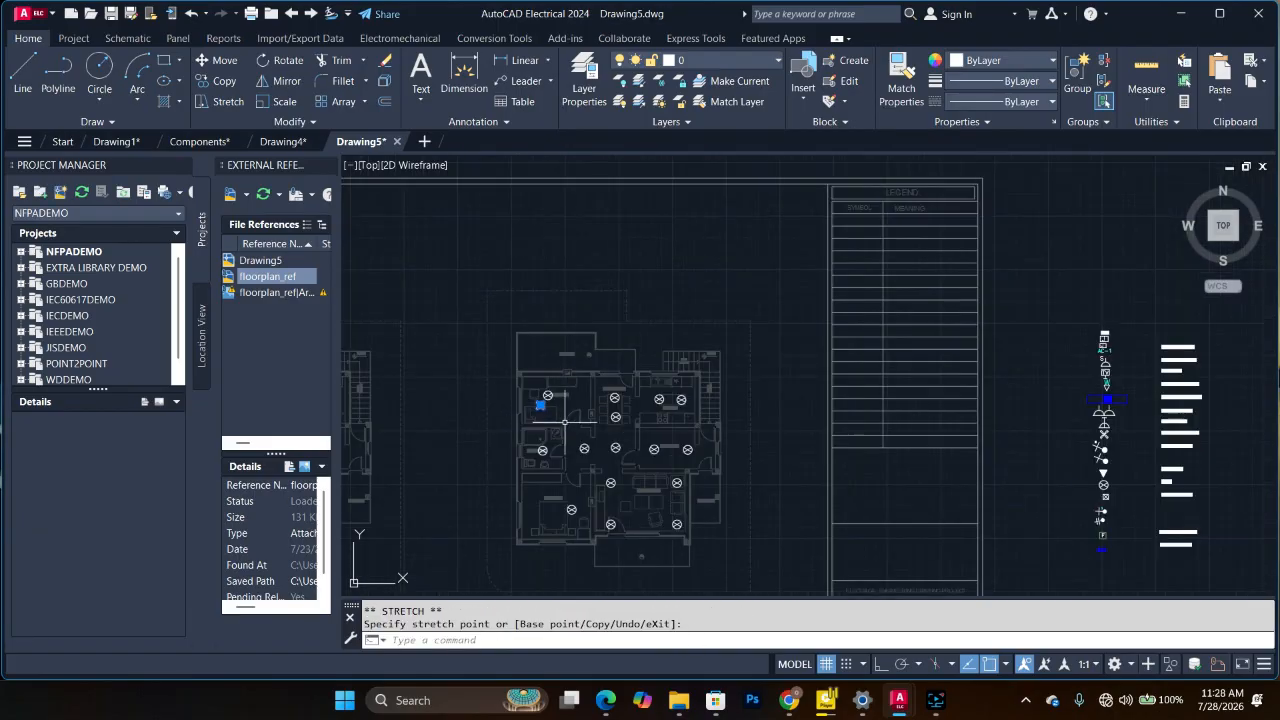
# Step: Paste a fan into the lower bedroom, over the head of the room beside the room label
pyautogui.scroll(6, 540, 538)
pyautogui.hotkey('ctrl', 'v')
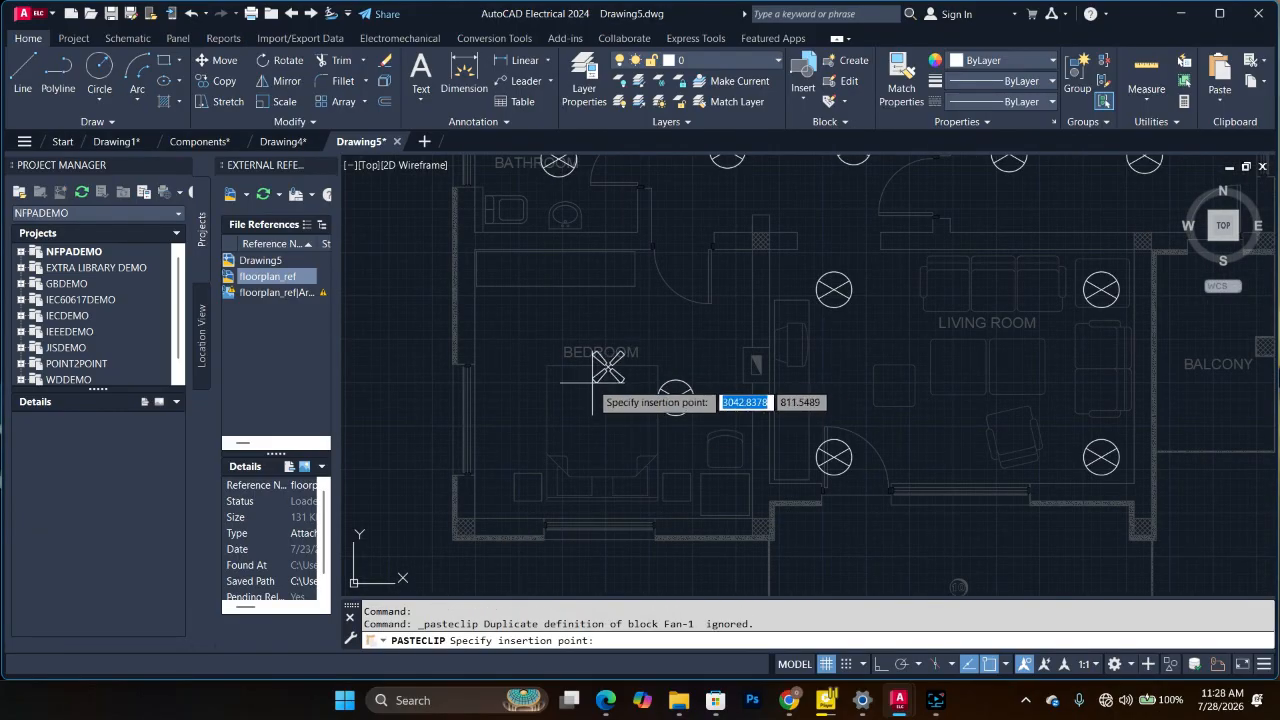
pyautogui.scroll(-2, 760, 364)
pyautogui.scroll(-2, 760, 364)
# Step: Paste two fans side by side into the living room, between the left and right pairs of lights
pyautogui.scroll(3, 800, 390)
pyautogui.scroll(-2, 789, 429)
pyautogui.scroll(3, 816, 484)
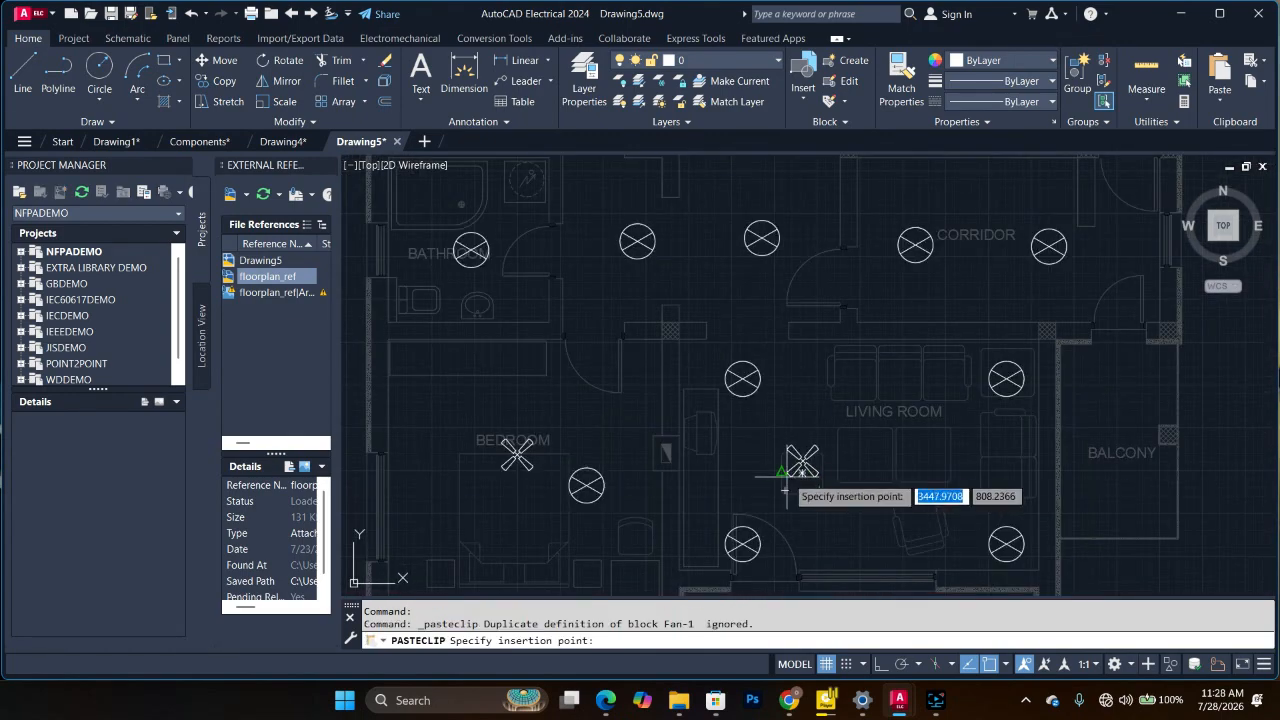
pyautogui.scroll(2, 795, 470)
pyautogui.press('F8')
pyautogui.click(797, 465)
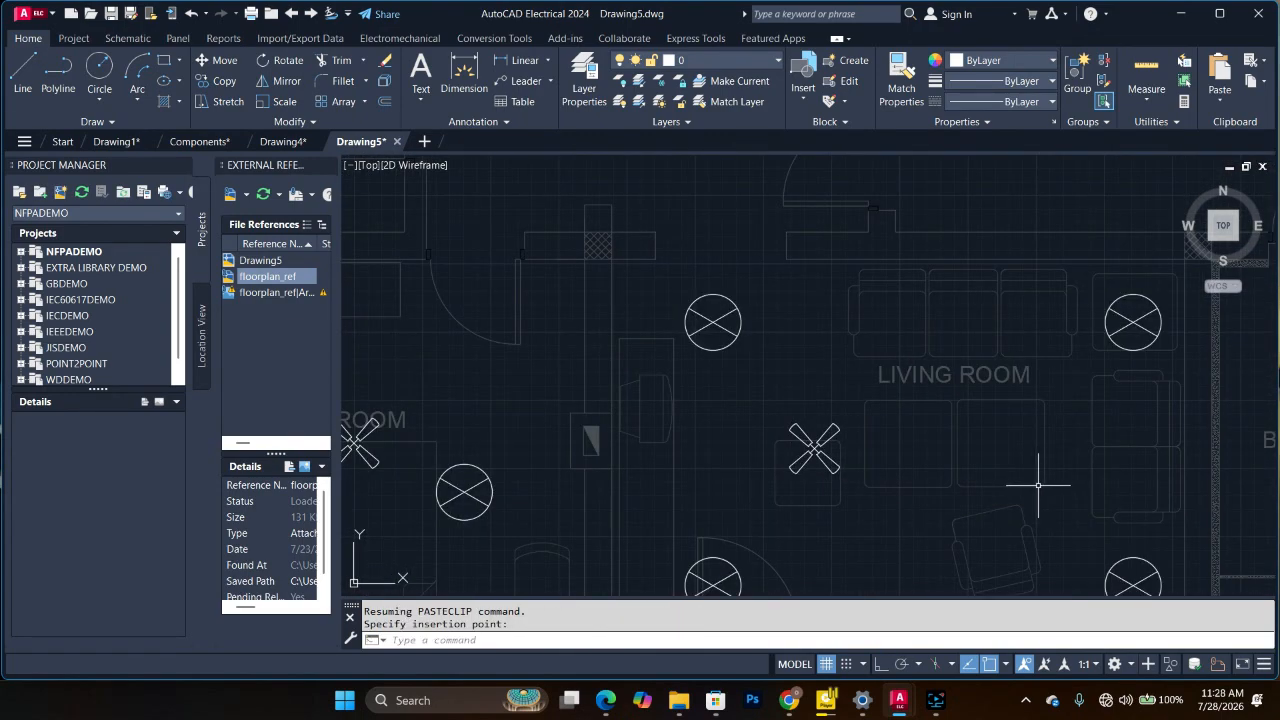
pyautogui.hotkey('ctrl', 'v')
pyautogui.press('F8')
pyautogui.click(1022, 437)
pyautogui.scroll(-3, 937, 507)
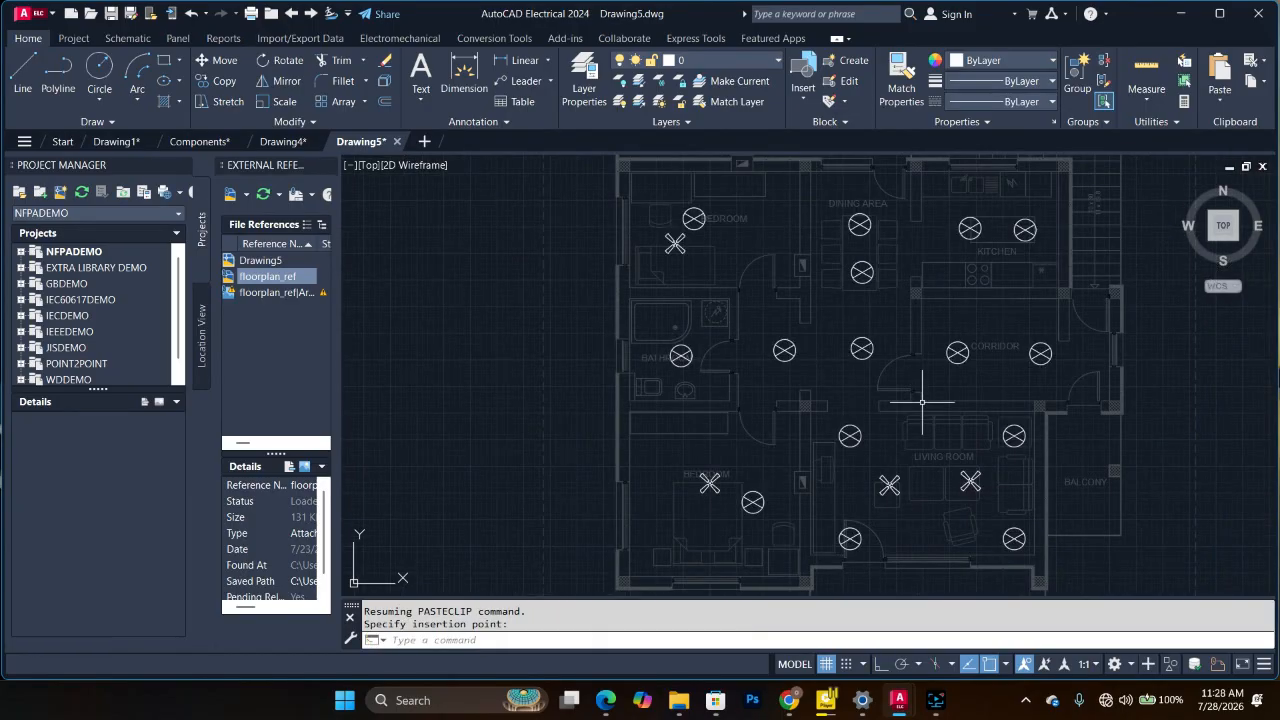
# Step: Paste a fan over the dining table, midway between its two lights
pyautogui.hotkey('ctrl', 'v')
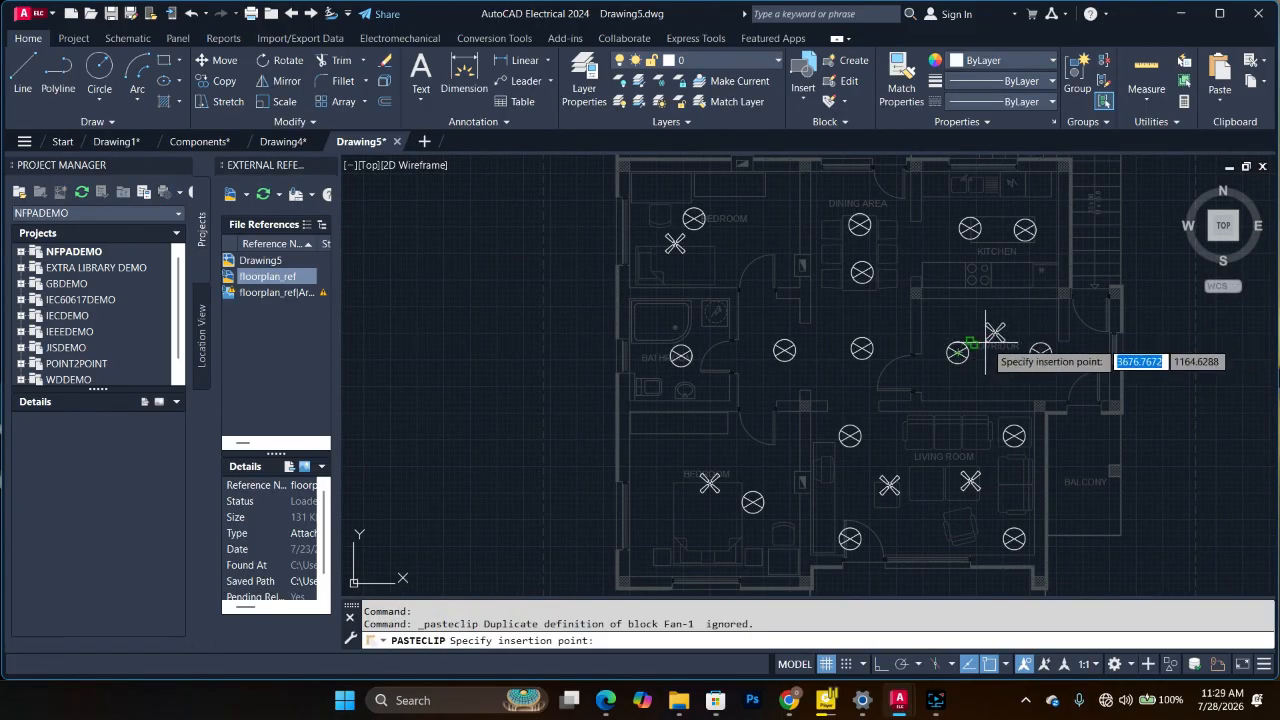
pyautogui.press('F8')
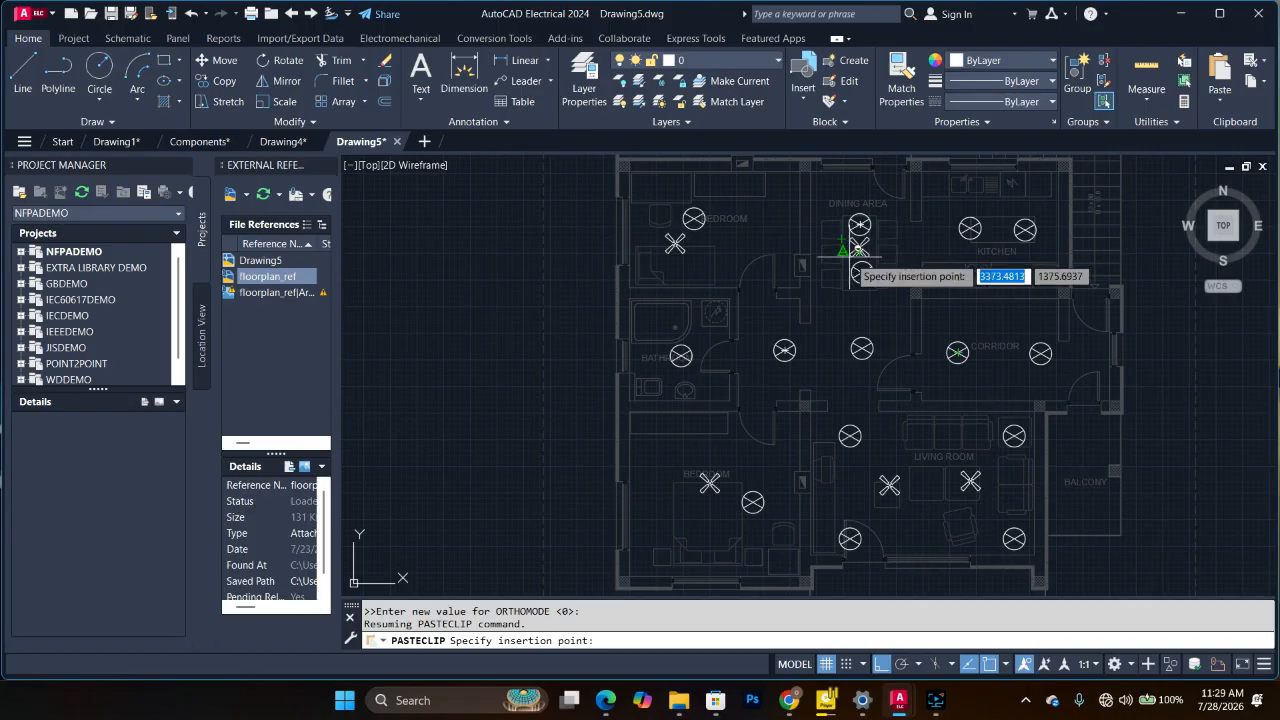
pyautogui.scroll(6, 848, 261)
pyautogui.click(854, 250)
pyautogui.scroll(-10, 919, 287)
pyautogui.scroll(6, 1024, 277)
pyautogui.scroll(-4, 888, 335)
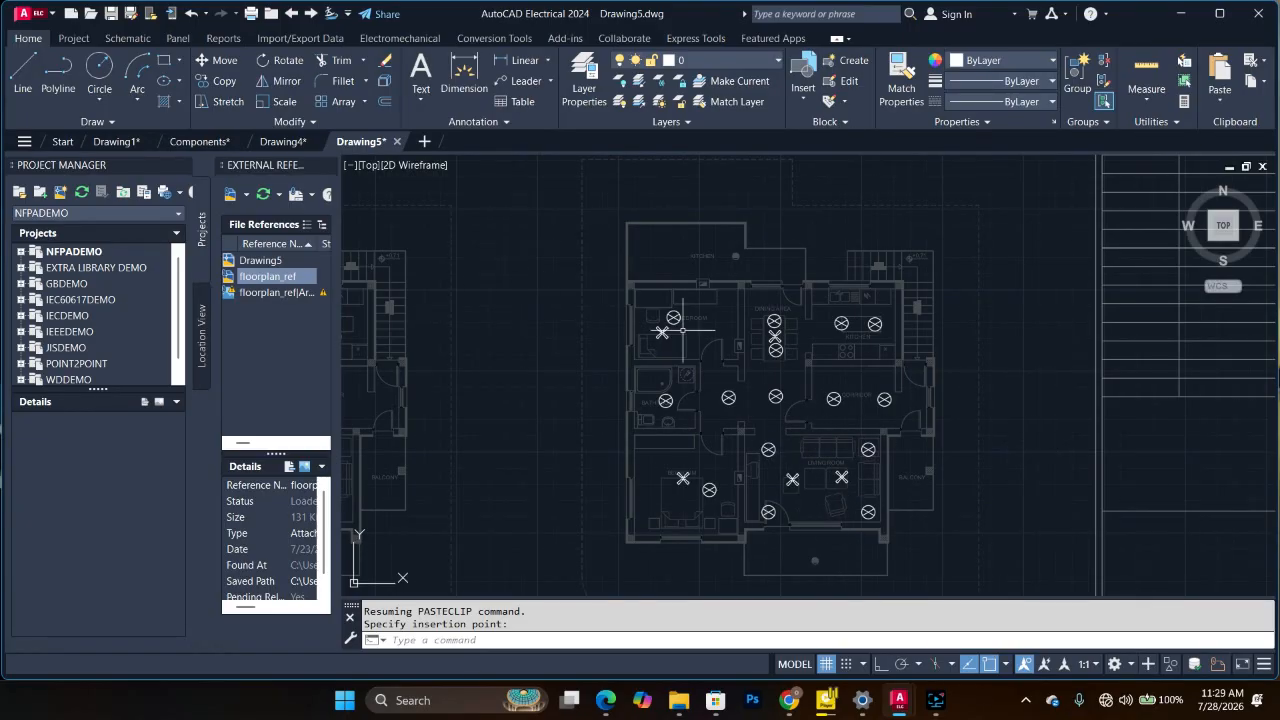
# Step: Draw a start-end-angle arc from the centre of the upper bedroom's light to the centre of its fan
pyautogui.click(137, 80)
pyautogui.scroll(8, 714, 337)
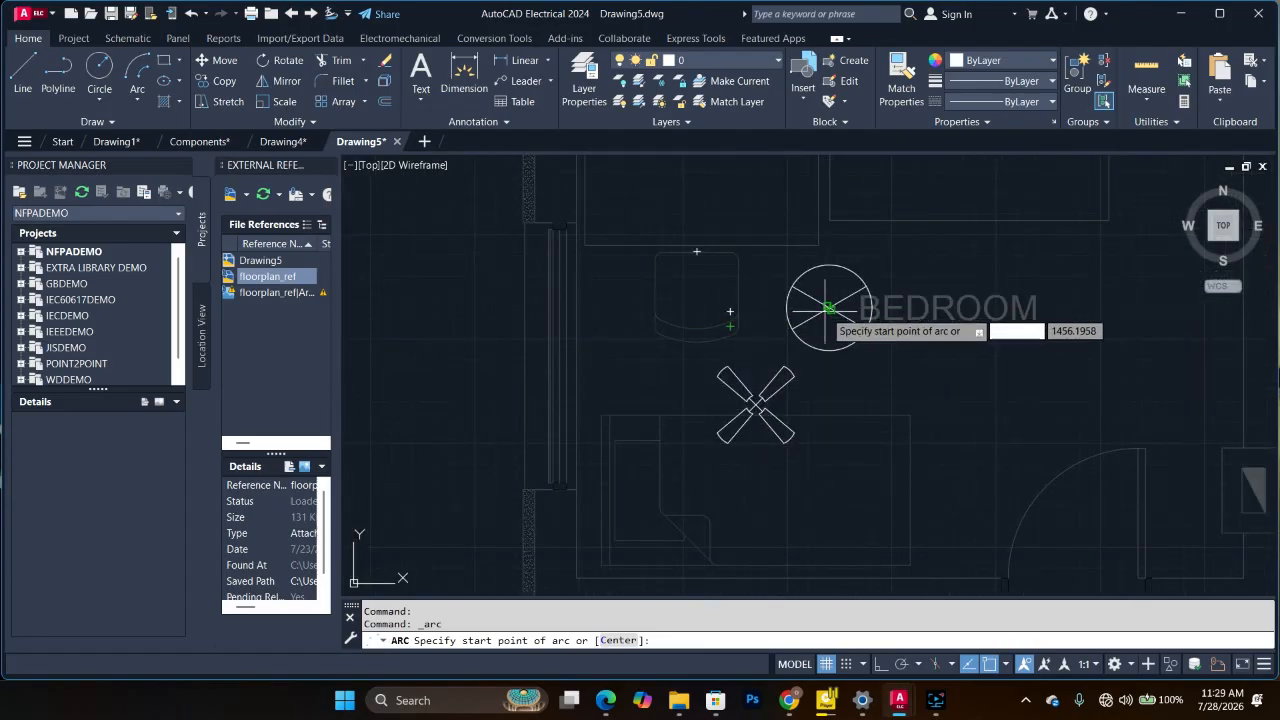
pyautogui.click(829, 307)
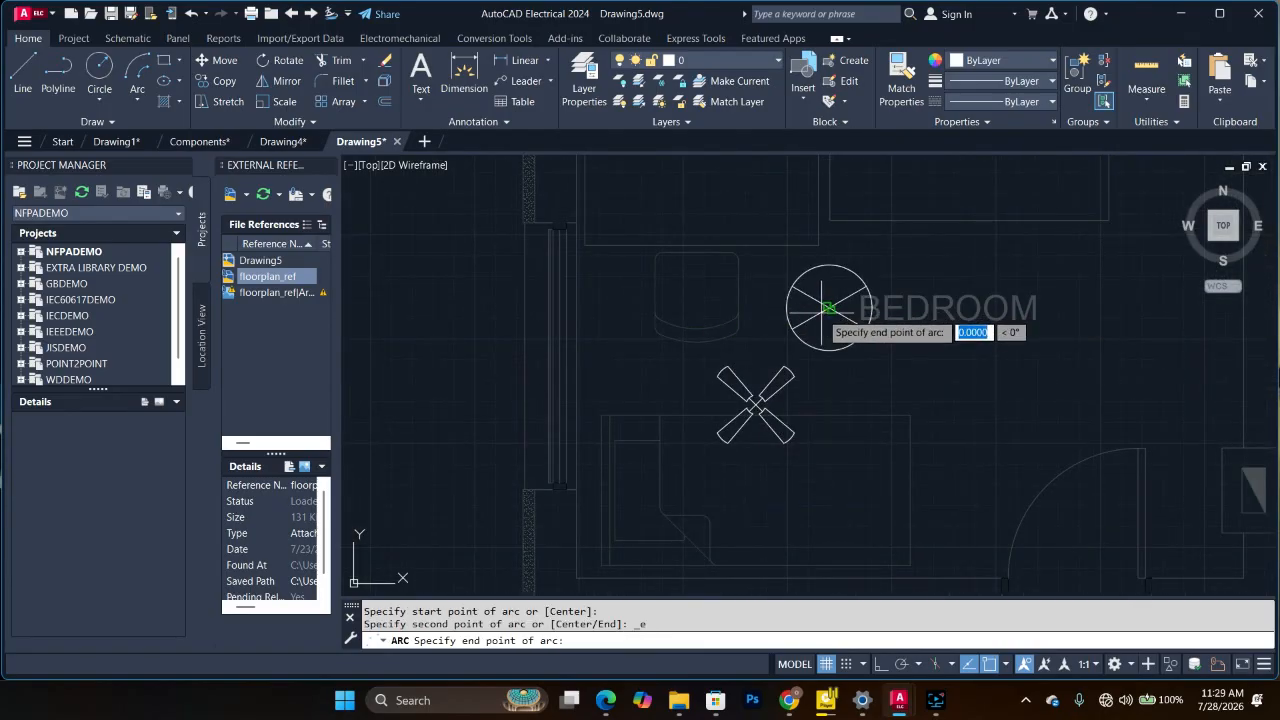
pyautogui.click(757, 404)
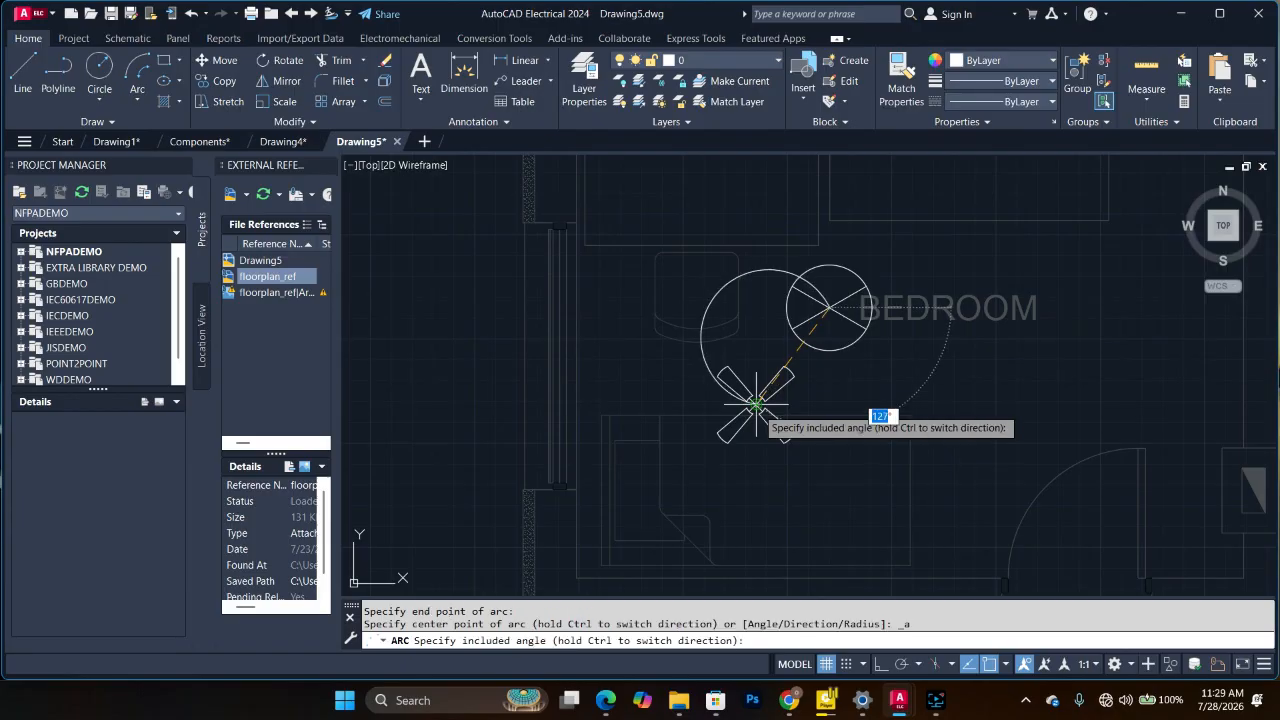
pyautogui.click(760, 230)
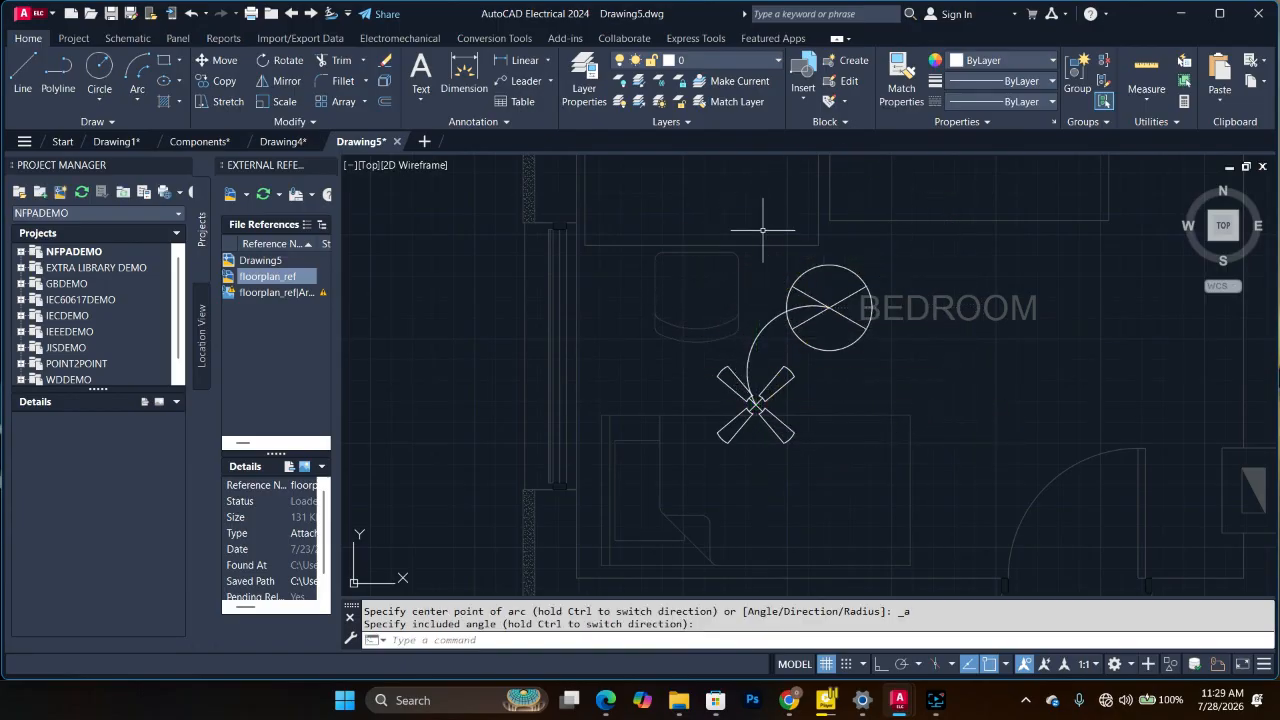
# Step: Select the arc joining the upper bedroom's light and fan, and set the object color to 248,215,49
pyautogui.click(776, 327)
pyautogui.click(776, 327)
pyautogui.click(763, 327)
pyautogui.click(1014, 59)
pyautogui.click(969, 114)
pyautogui.scroll(-2, 872, 255)
pyautogui.scroll(-4, 890, 353)
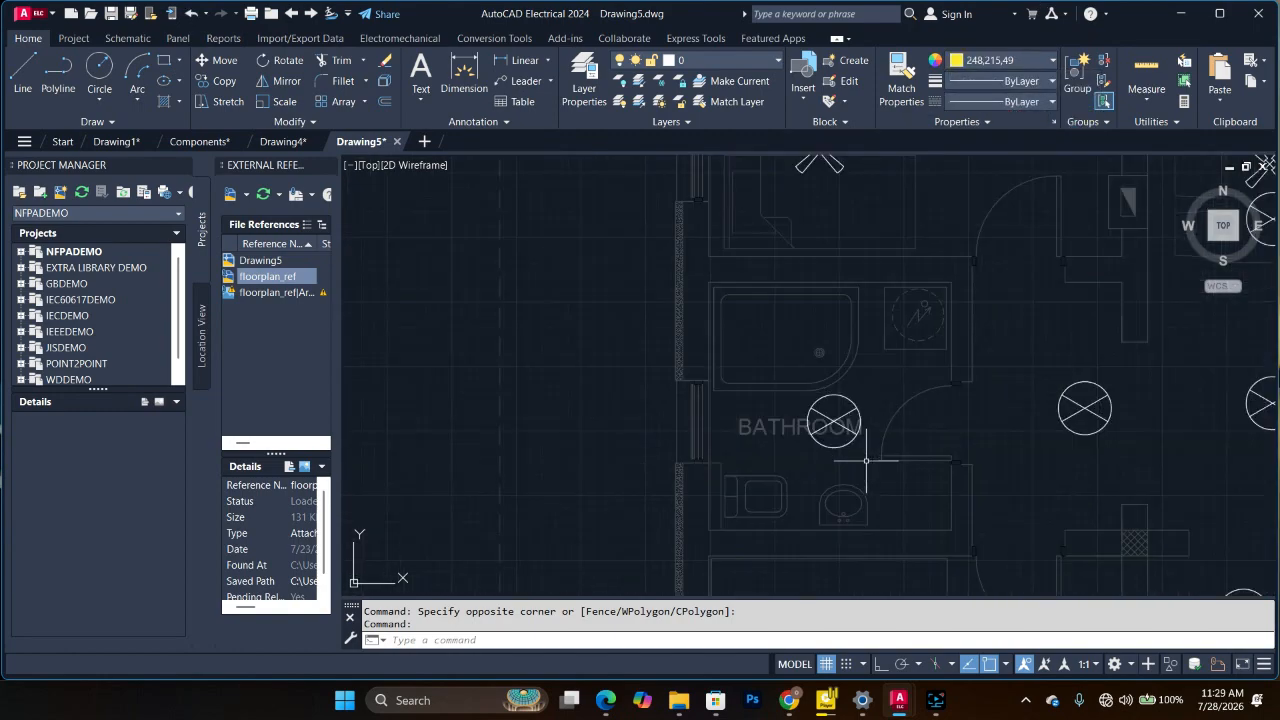
# Step: Draw a start-end-angle arc from the centre of the lower bedroom's fan to the centre of its light
pyautogui.scroll(6, 880, 538)
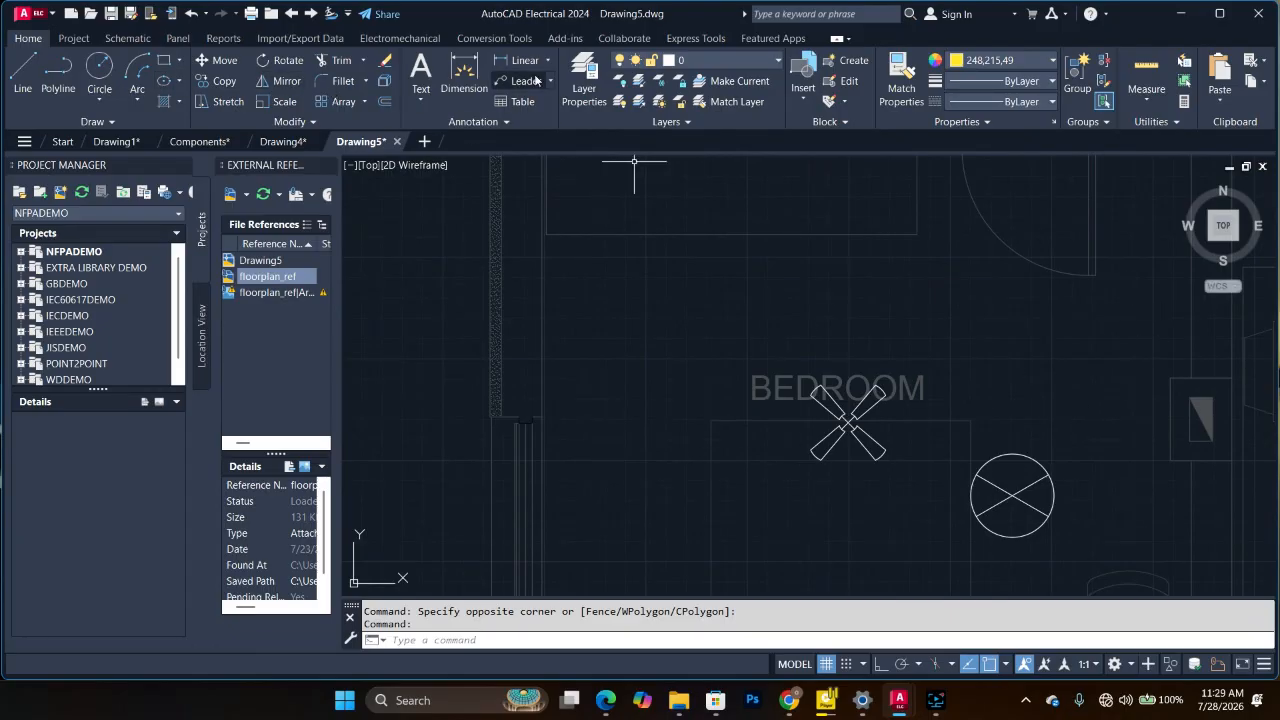
pyautogui.click(137, 72)
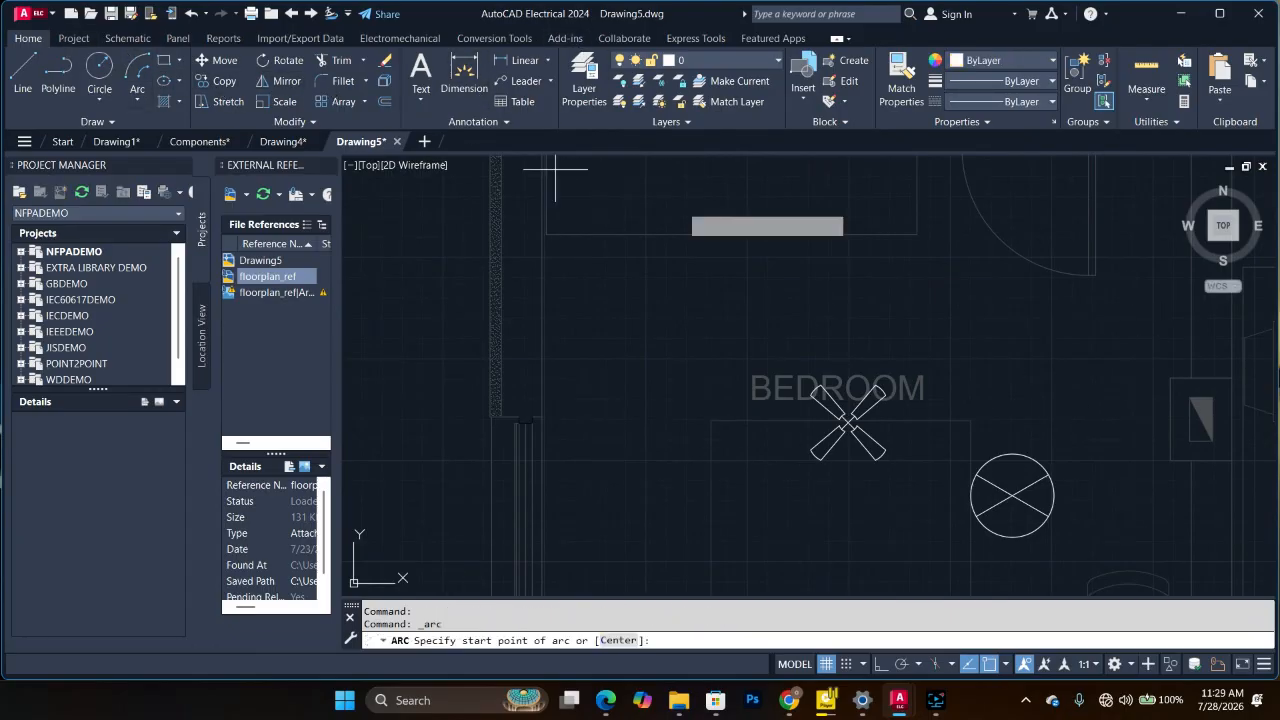
pyautogui.click(846, 423)
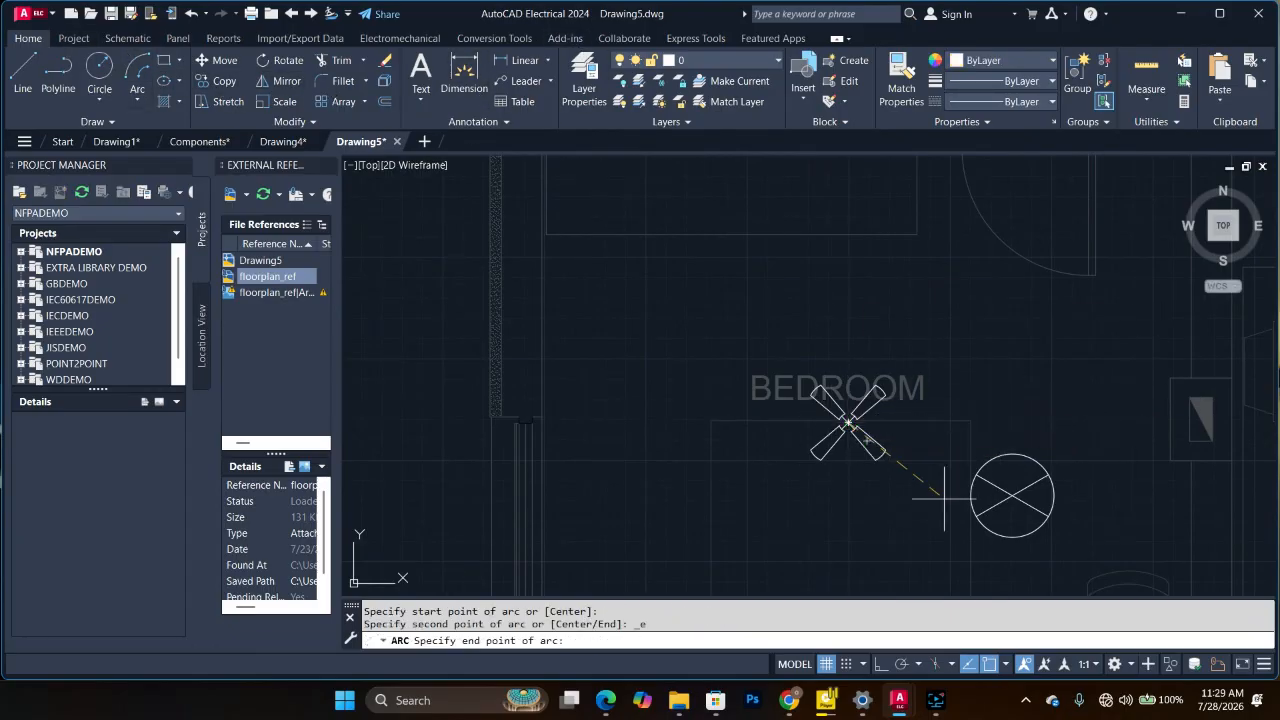
pyautogui.click(1012, 496)
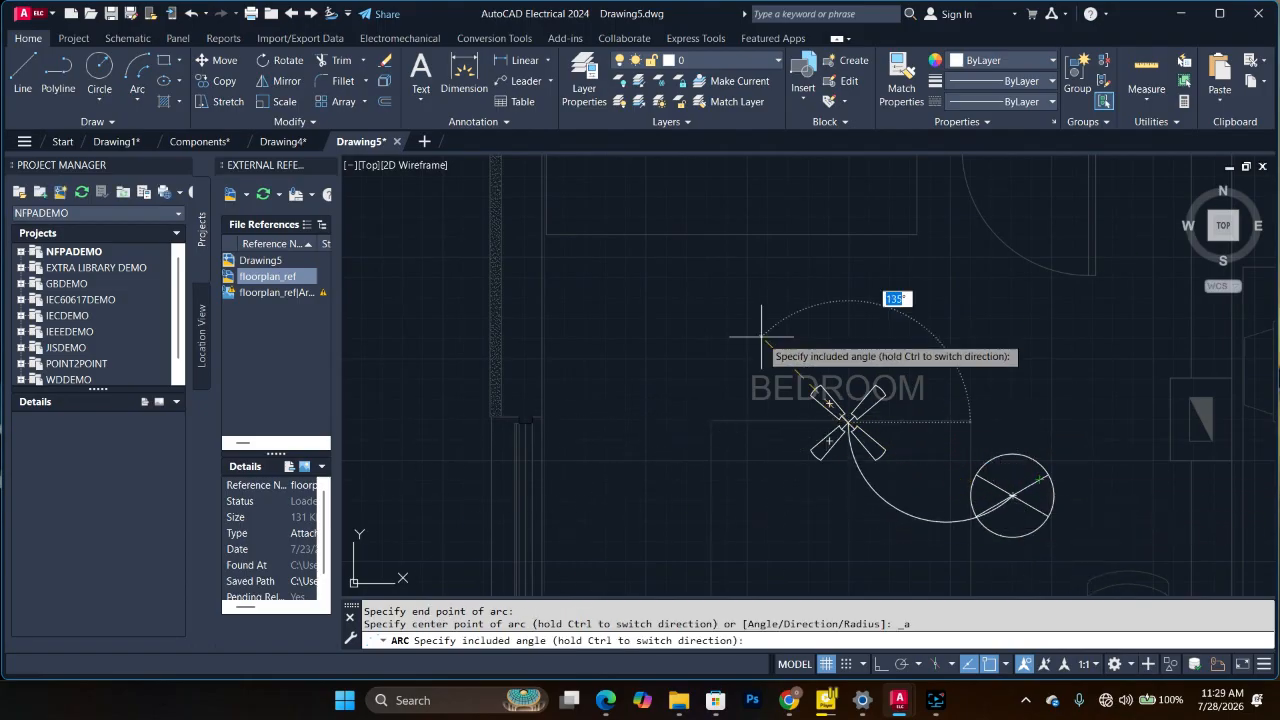
pyautogui.press('Escape')
# Step: Set the current drawing color to 248,215,49 and apply it to the arc joining the lower bedroom's fan and light
pyautogui.click(1005, 61)
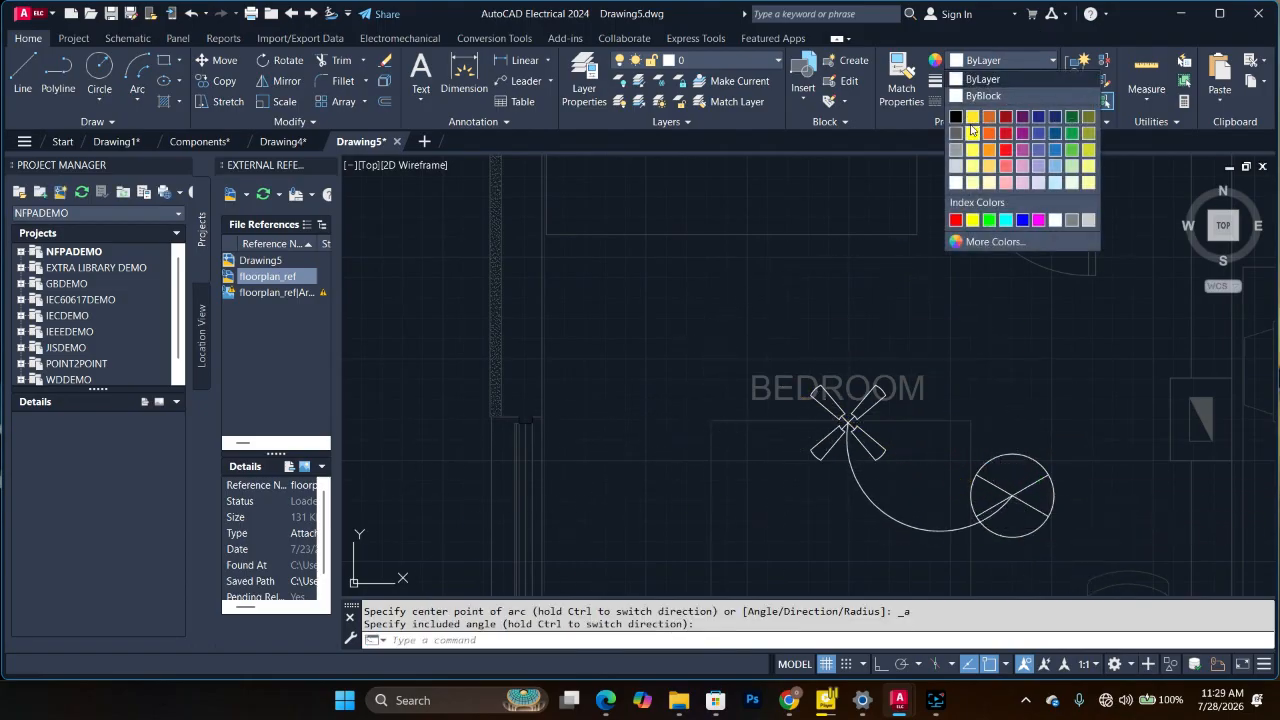
pyautogui.click(972, 131)
pyautogui.click(875, 508)
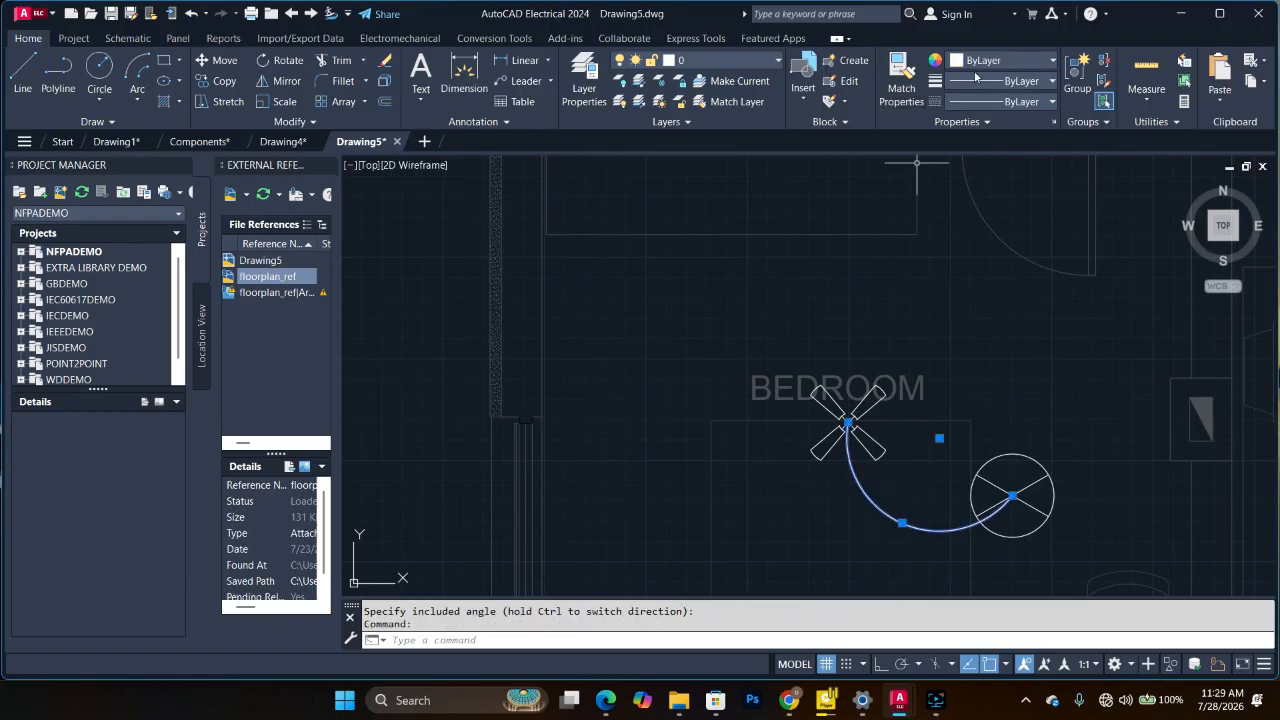
pyautogui.click(995, 62)
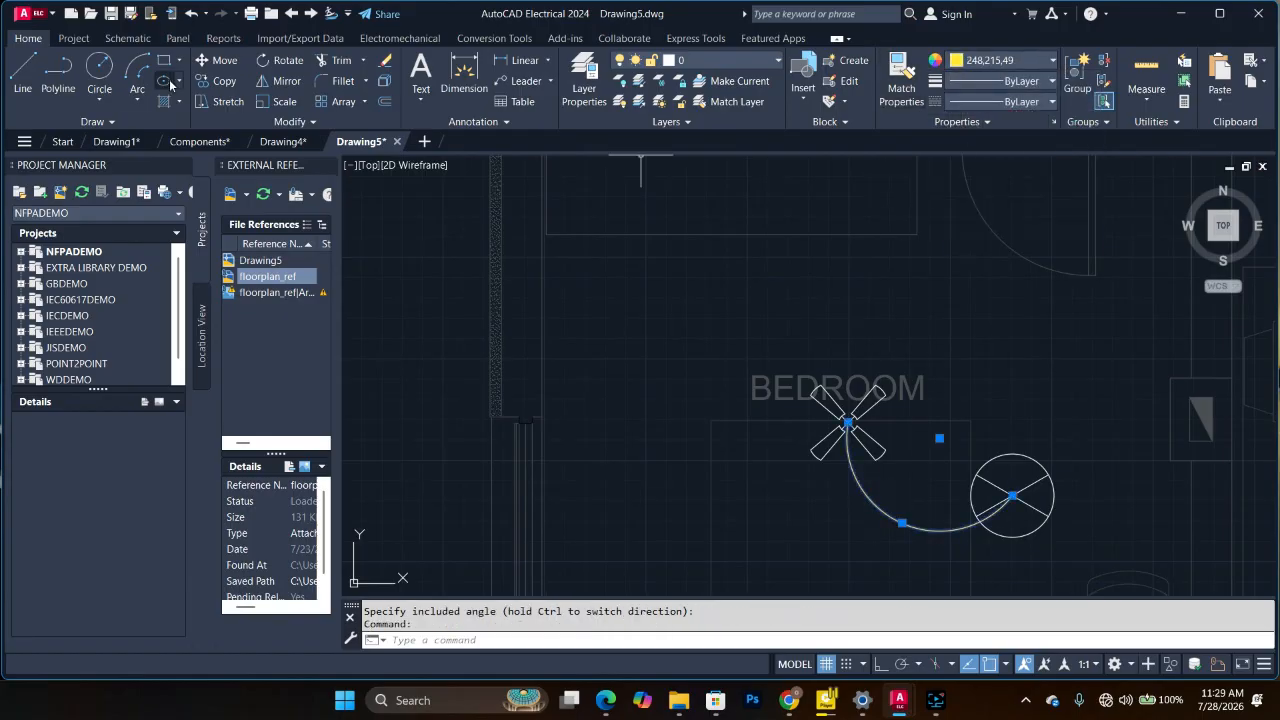
pyautogui.click(138, 70)
pyautogui.press('Return')
pyautogui.press('Return')
pyautogui.press('Escape')
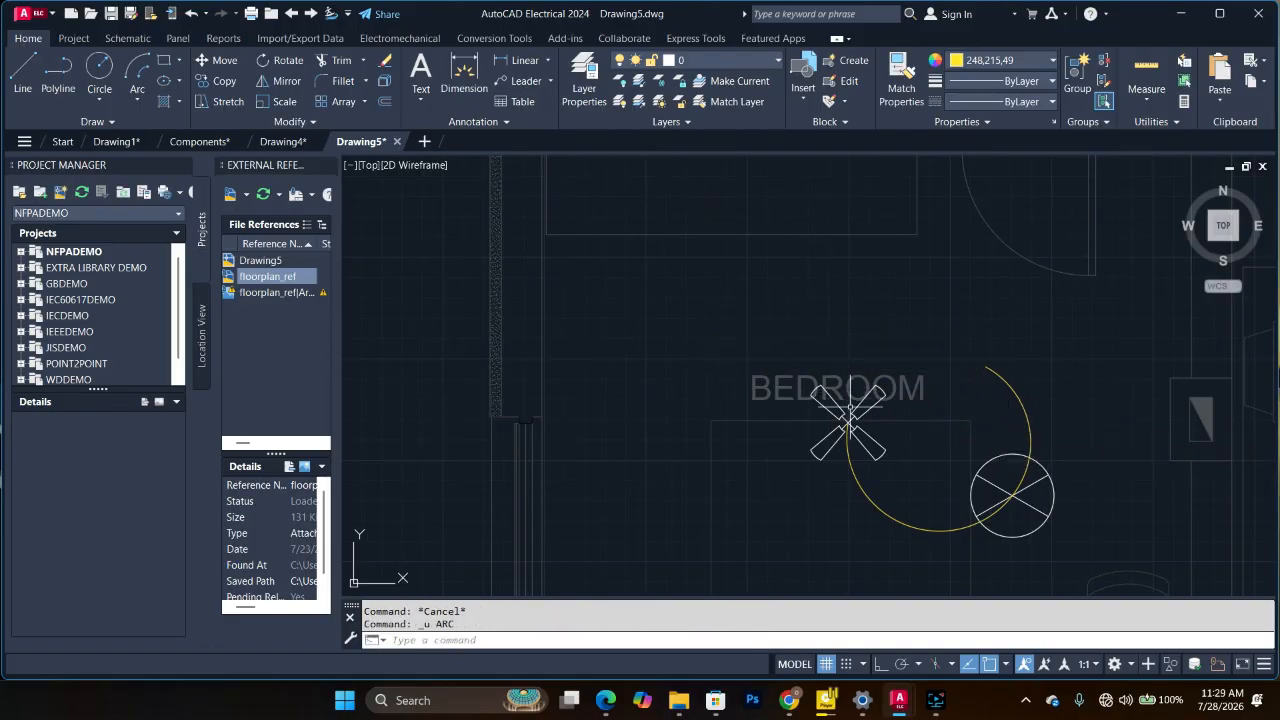
pyautogui.moveTo(955, 373)
pyautogui.mouseDown()
pyautogui.moveTo(734, 289)
pyautogui.moveTo(756, 322)
pyautogui.mouseUp()
pyautogui.hotkey('ctrl', 'z')
pyautogui.press('Escape')
# Step: Draw a shallow start-end-angle arc from the living room's left fan to its right fan, bowing downward
pyautogui.moveTo(850, 421); pyautogui.dragTo(348, 187, button='middle')
pyautogui.scroll(-3, 857, 302)
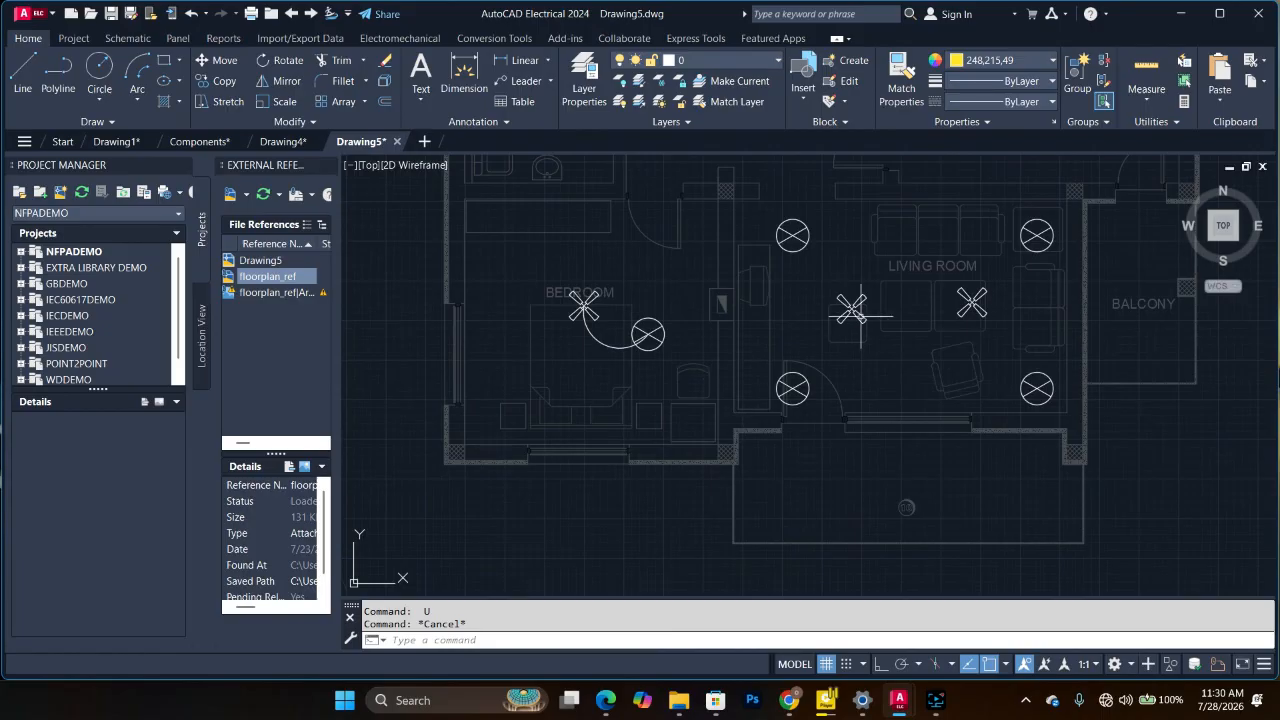
pyautogui.scroll(3, 858, 314)
pyautogui.click(137, 72)
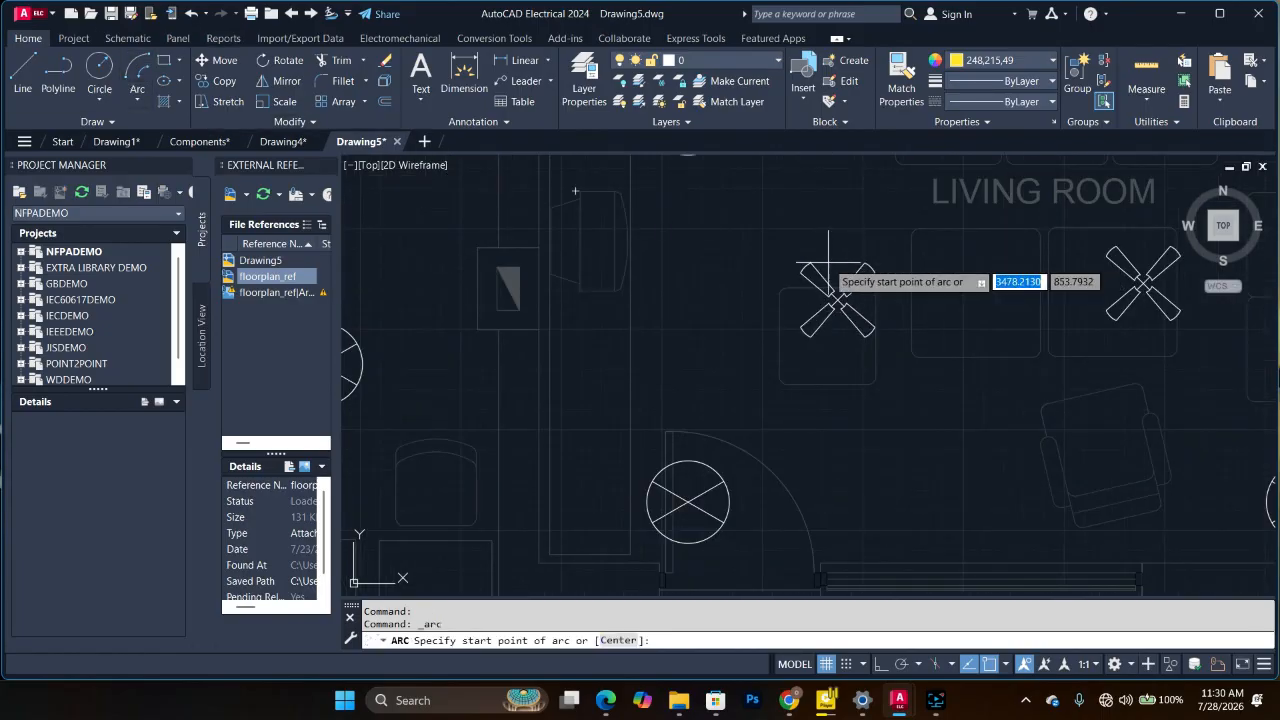
pyautogui.scroll(2, 837, 303)
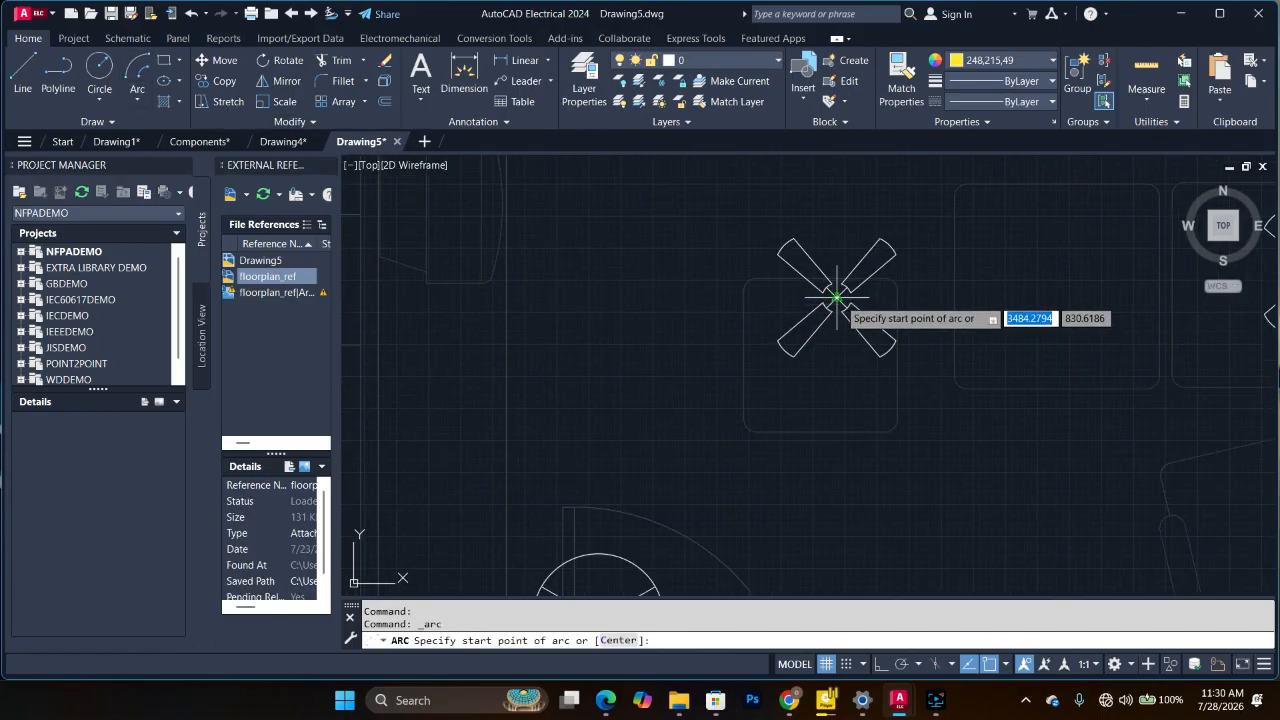
pyautogui.click(837, 303)
pyautogui.scroll(-2, 832, 365)
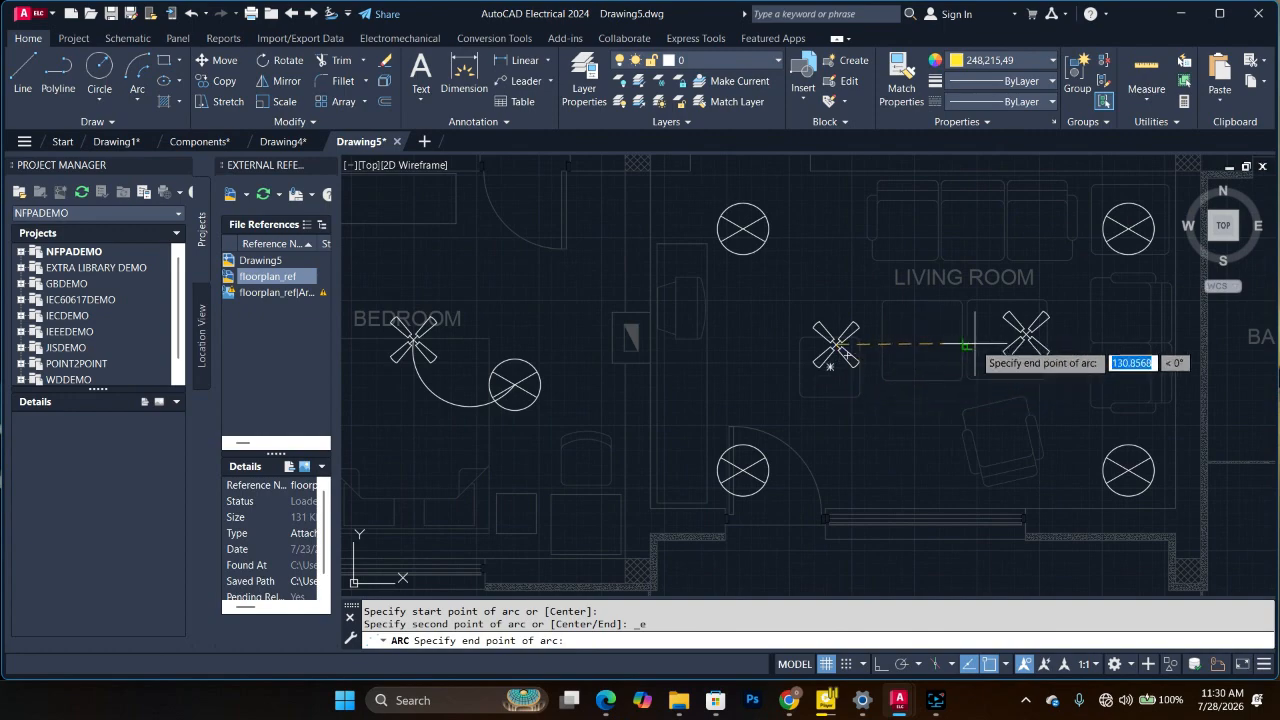
pyautogui.click(1025, 335)
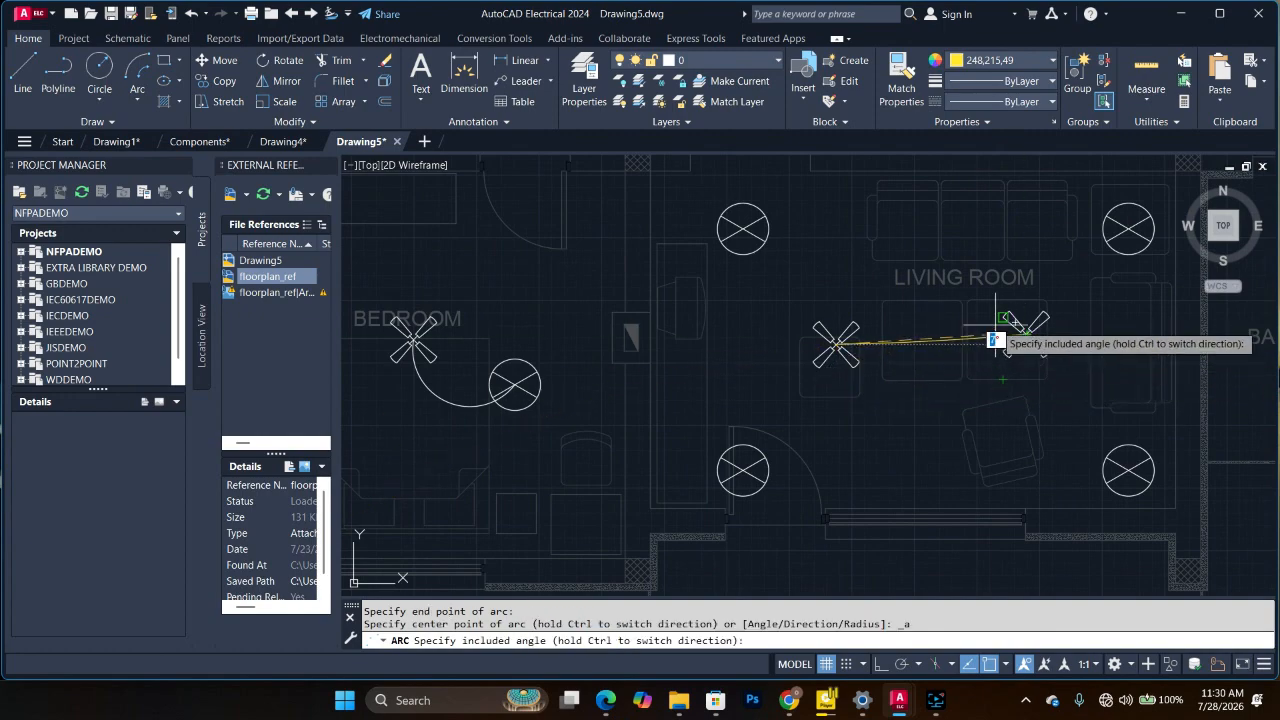
pyautogui.click(940, 258)
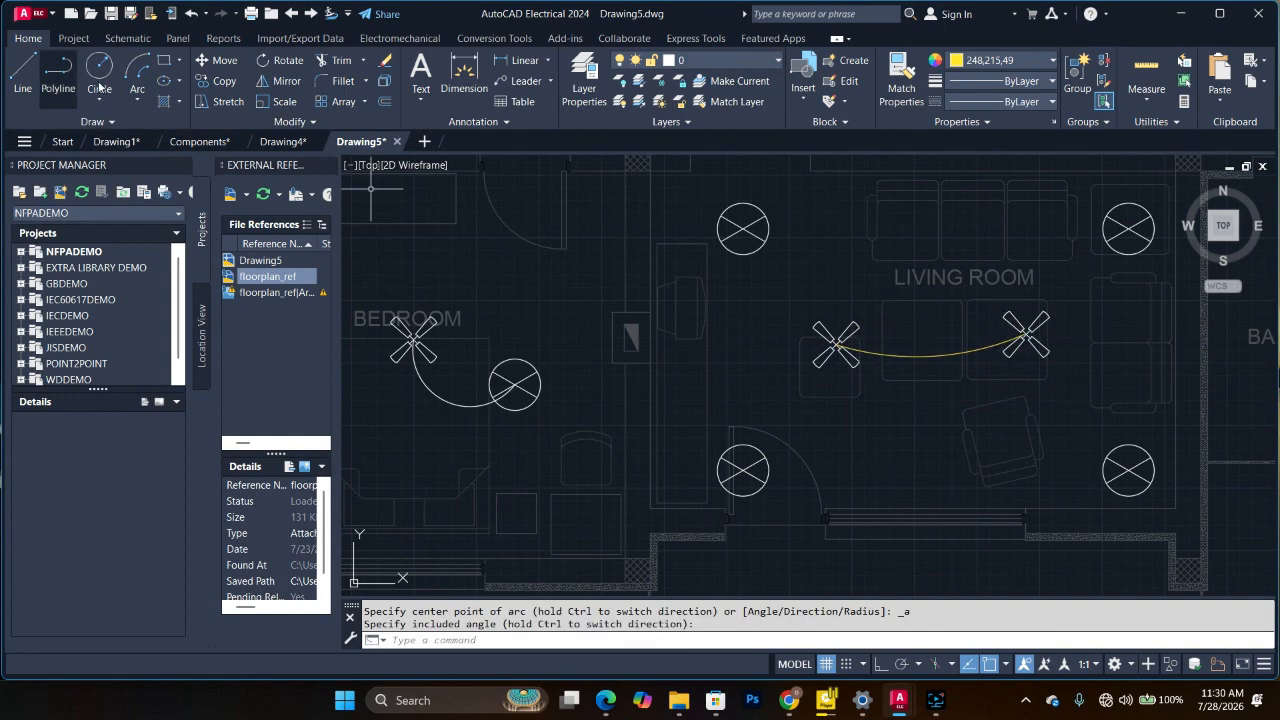
# Step: Draw a start-end-angle arc from the living room's upper-left light to the centre of its left fan
pyautogui.click(137, 70)
pyautogui.click(743, 229)
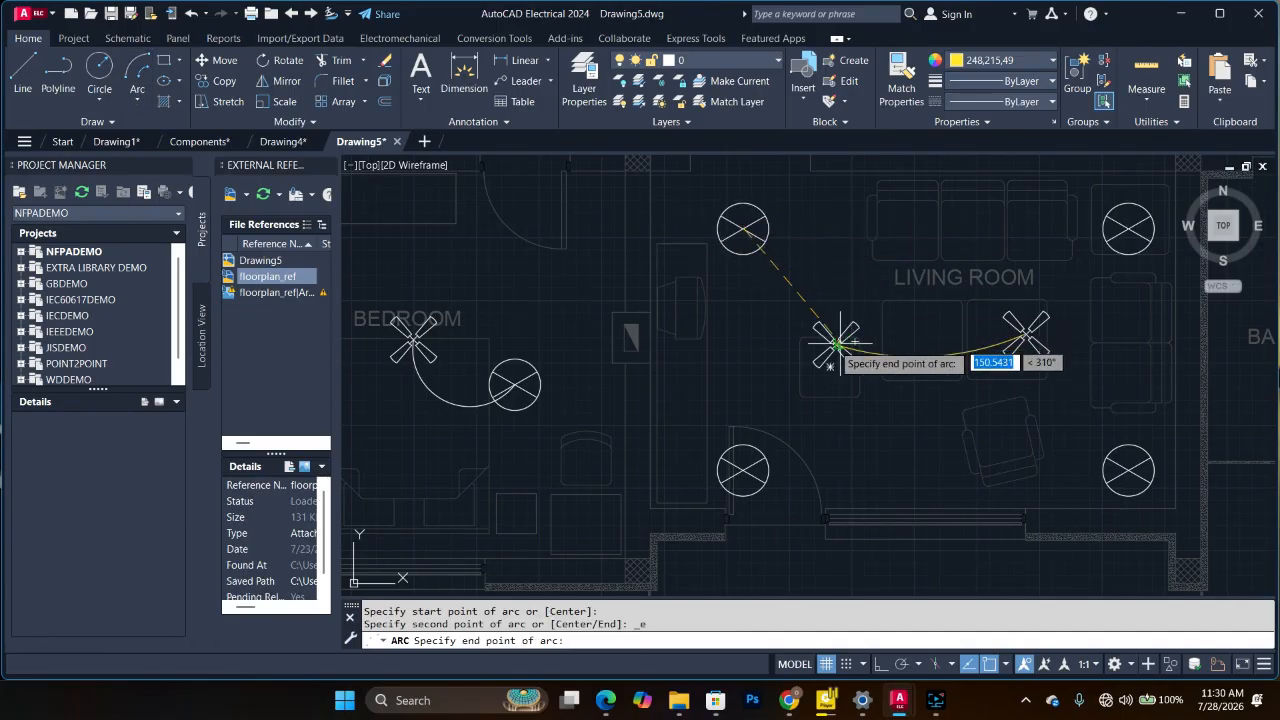
pyautogui.click(835, 345)
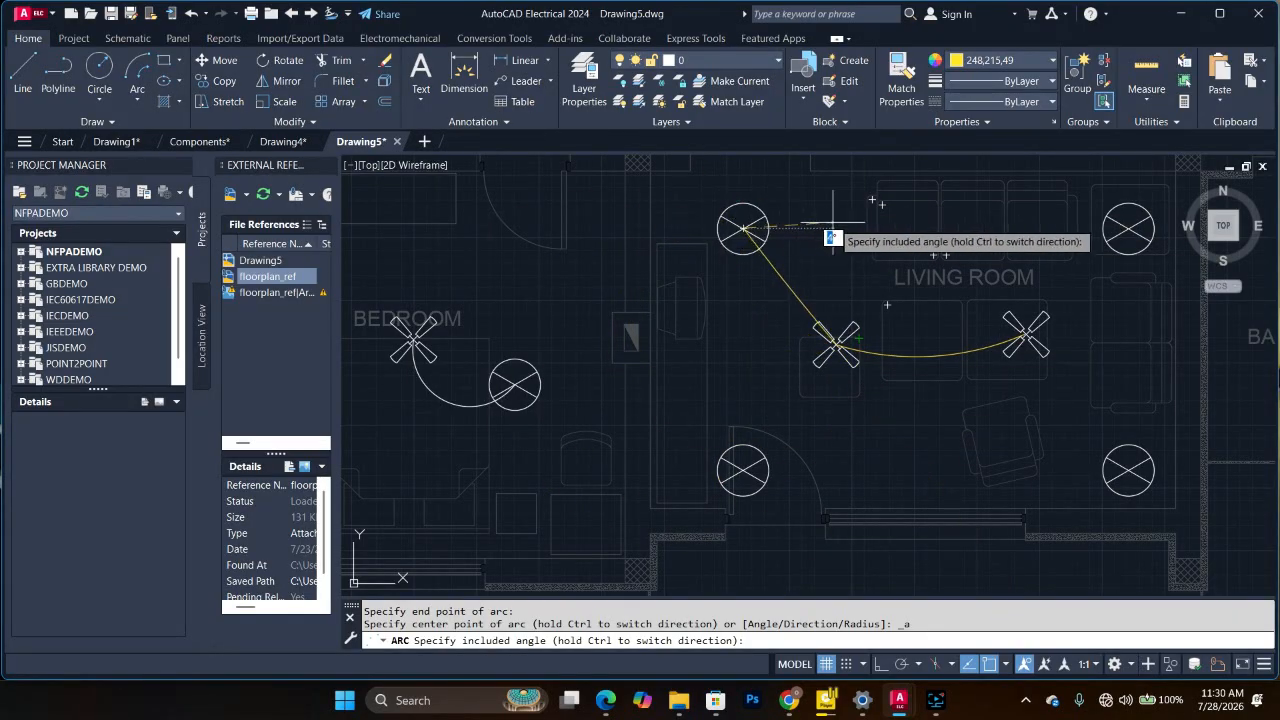
pyautogui.click(757, 233)
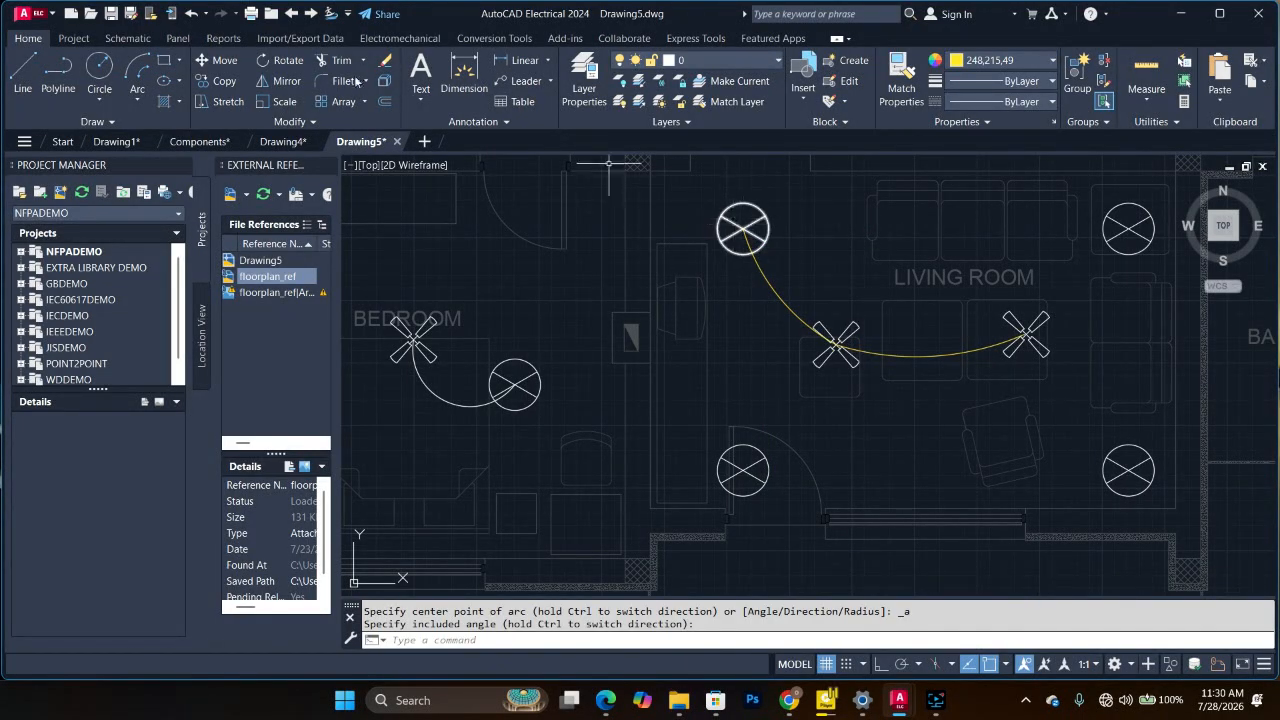
# Step: Draw a nearly straight start-end-angle arc from the living room's upper-left light down to its lower-left light
pyautogui.click(137, 70)
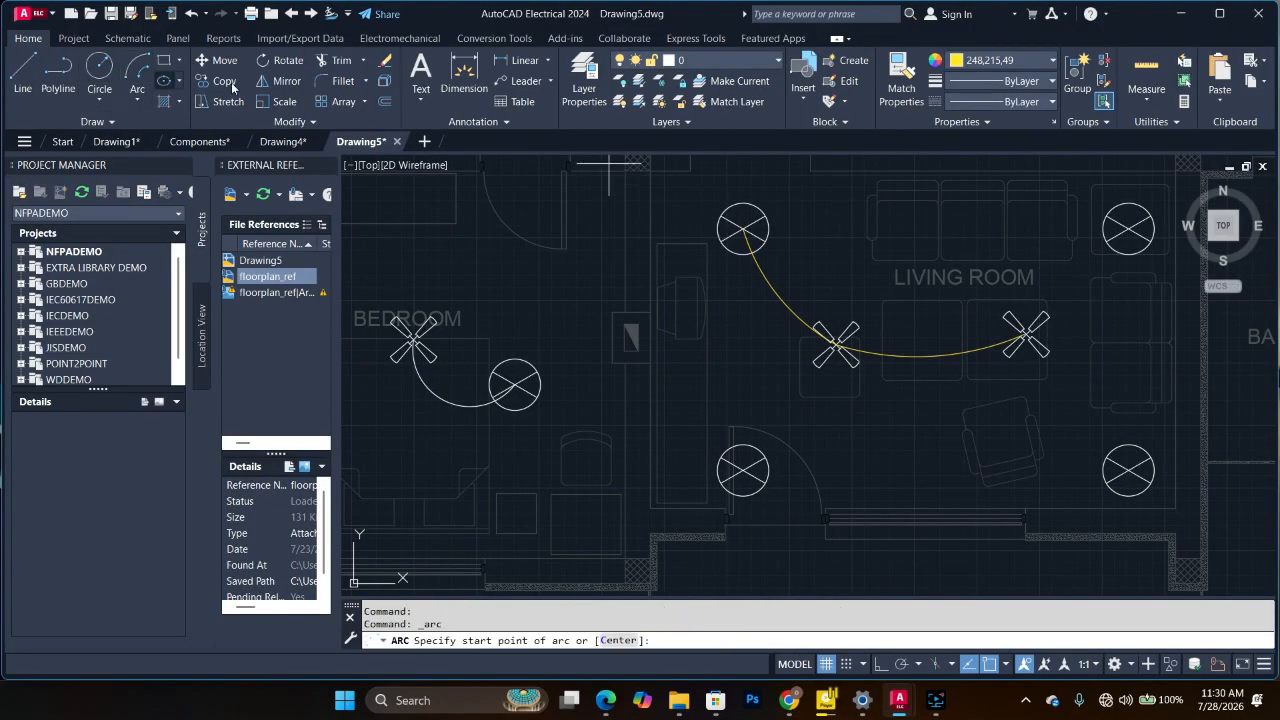
pyautogui.click(743, 230)
pyautogui.click(742, 470)
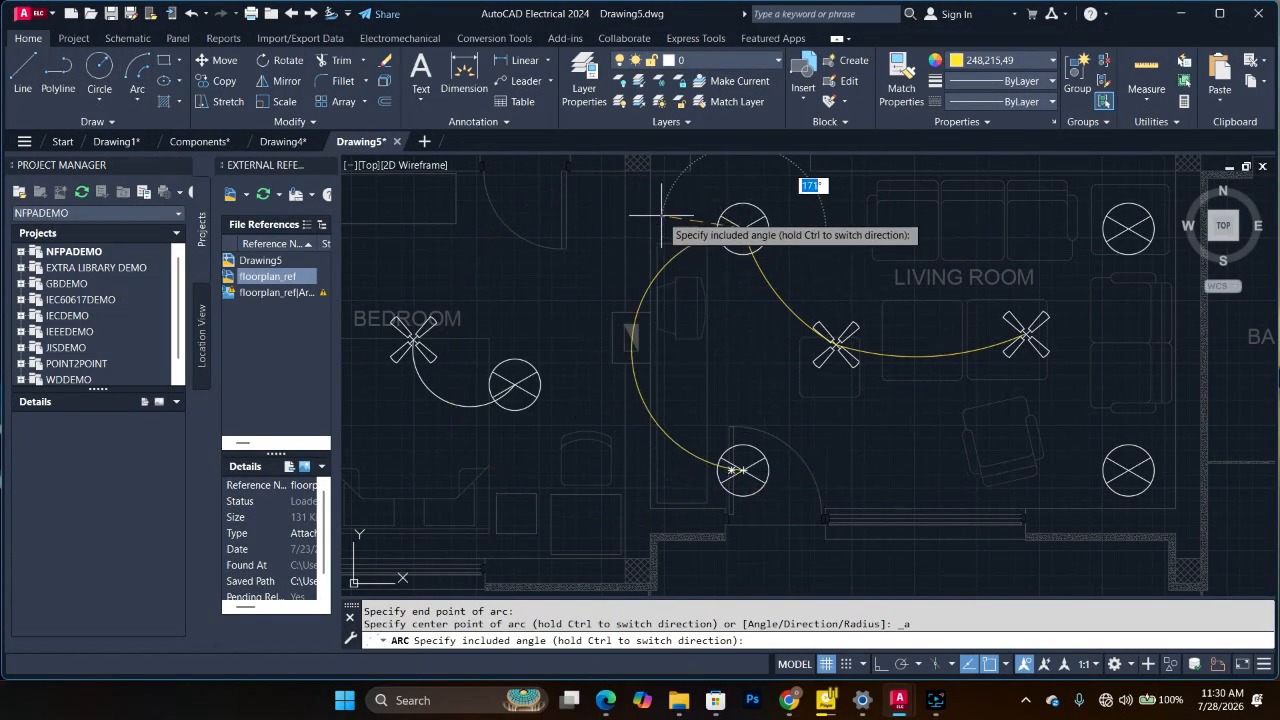
pyautogui.click(897, 173)
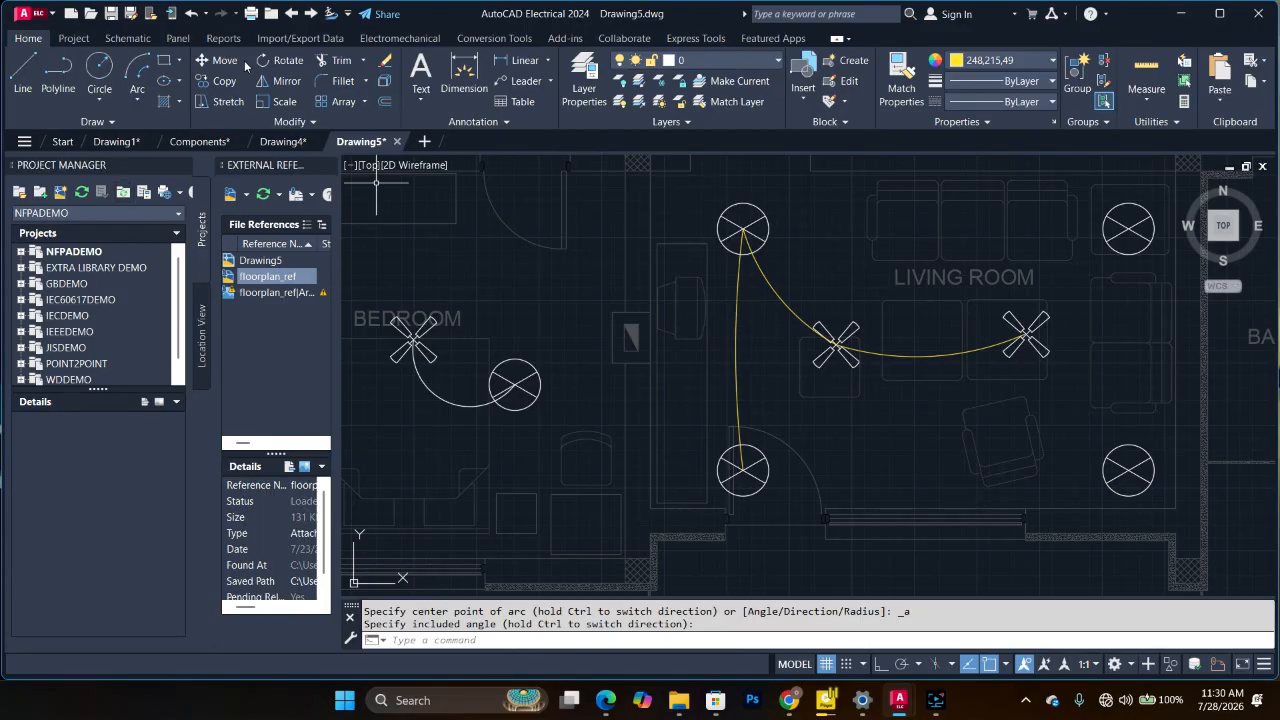
# Step: Draw a shallow start-end-angle arc from the living room's lower-left light to its lower-right light
pyautogui.click(137, 70)
pyautogui.click(742, 470)
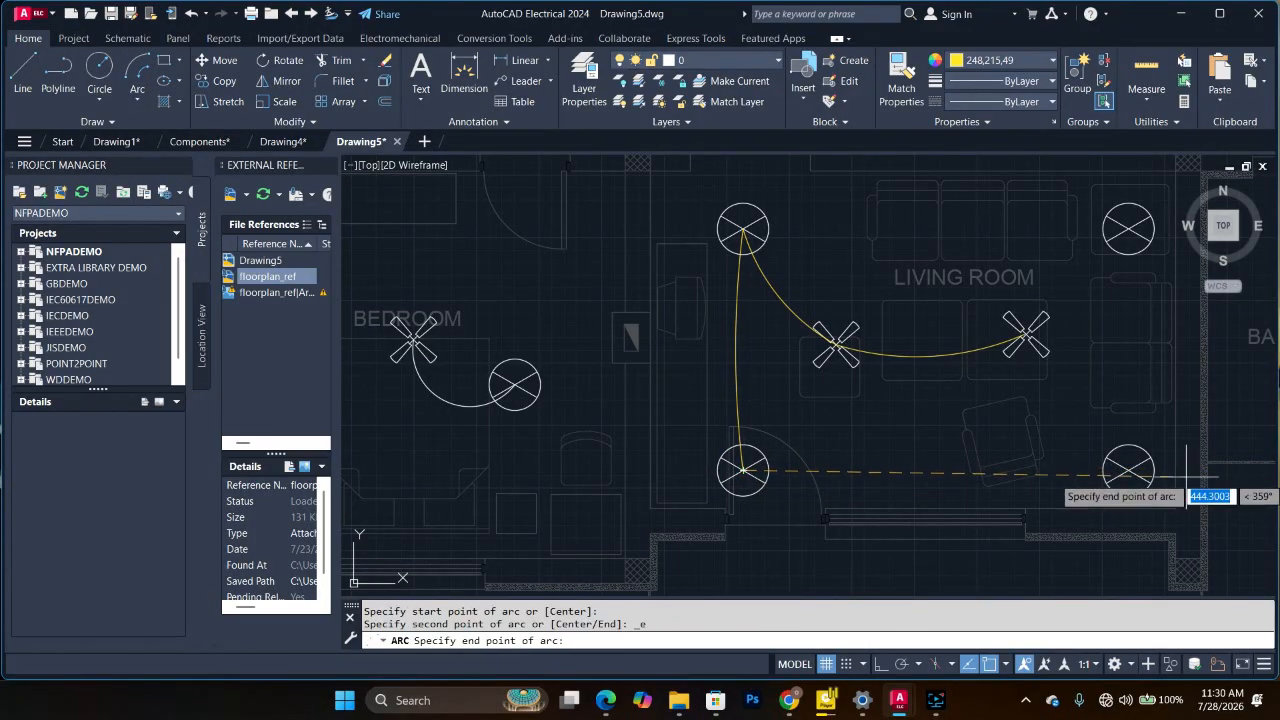
pyautogui.click(1128, 470)
pyautogui.click(894, 445)
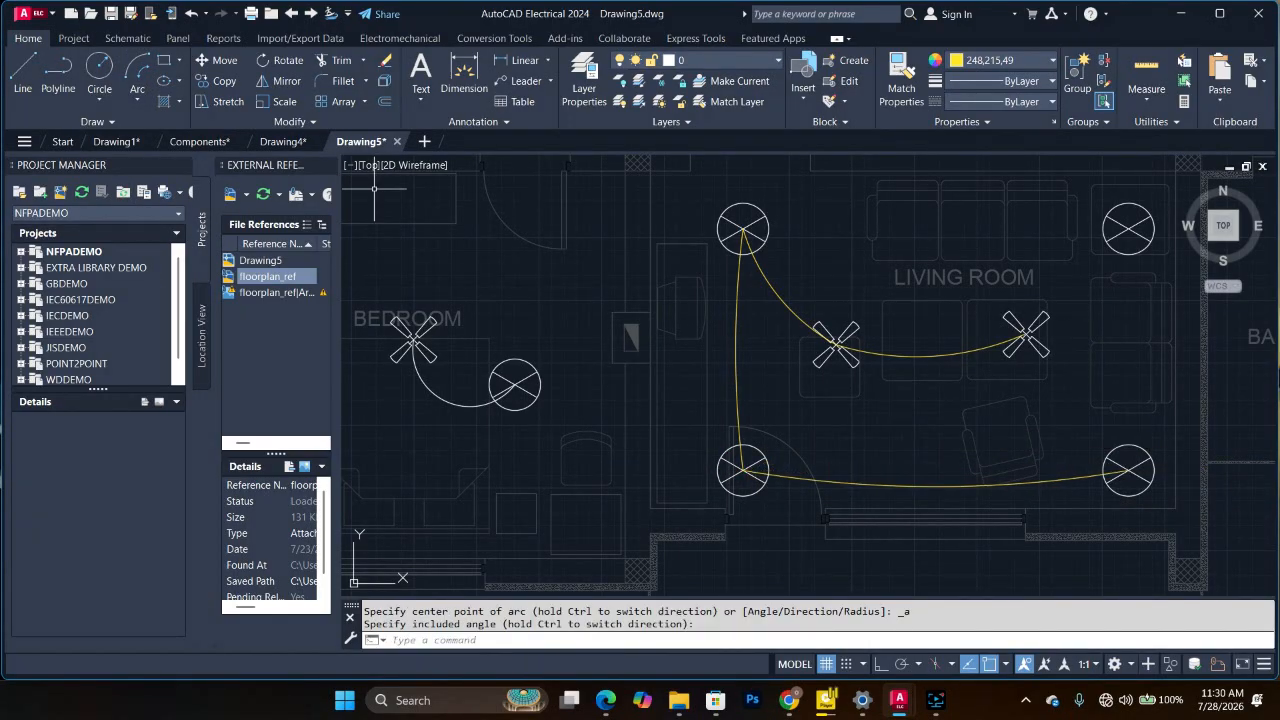
# Step: Draw a start-end-angle arc from the living room's lower-right light to its upper-right light, bowing outward
pyautogui.click(140, 70)
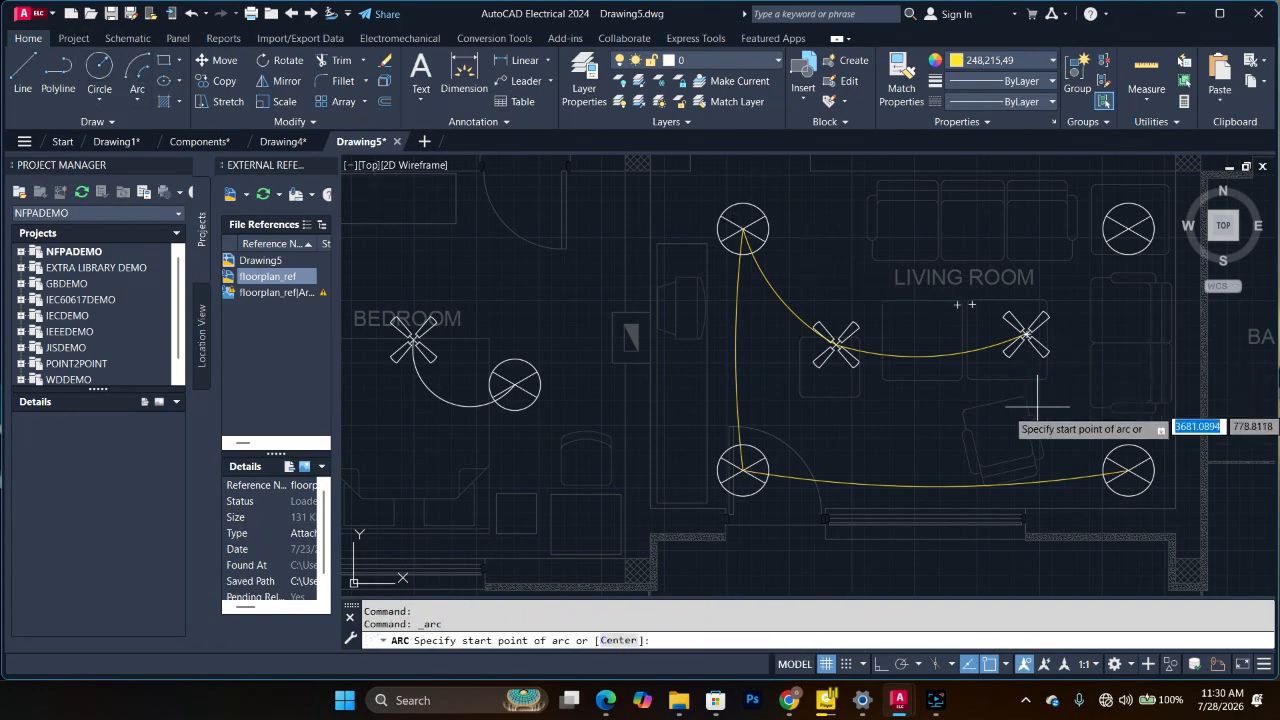
pyautogui.click(1128, 470)
pyautogui.click(1128, 229)
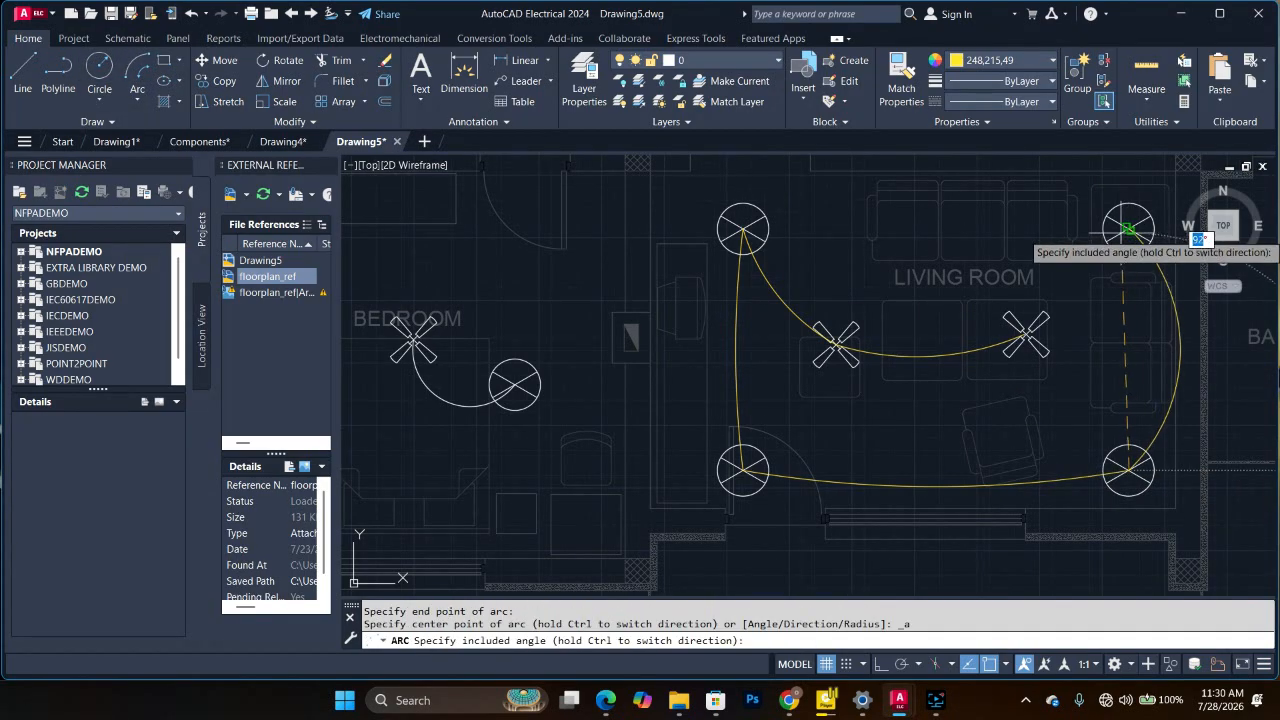
pyautogui.click(1225, 349)
# Step: Draw a shallow start-end-angle arc joining the two hallway lights between the bathroom and the corridor
pyautogui.scroll(-2, 1050, 400)
pyautogui.scroll(2, 1048, 420)
pyautogui.scroll(-4, 970, 500)
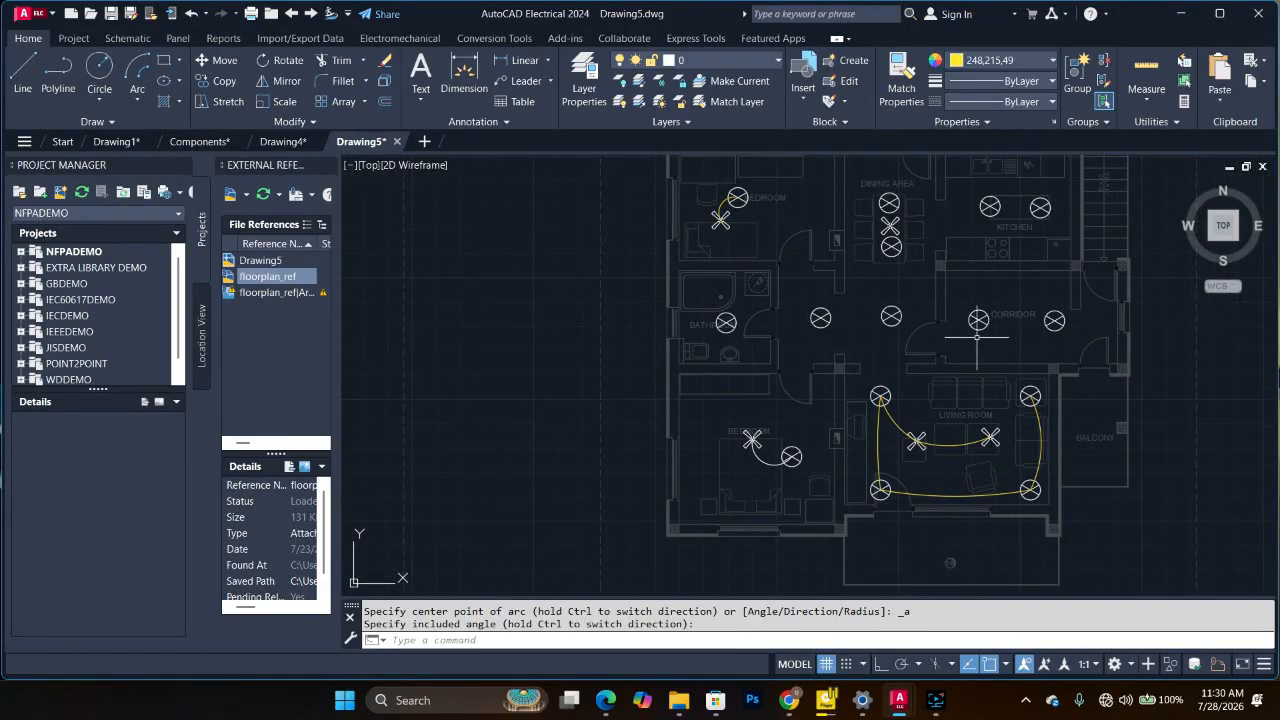
pyautogui.scroll(2, 977, 337)
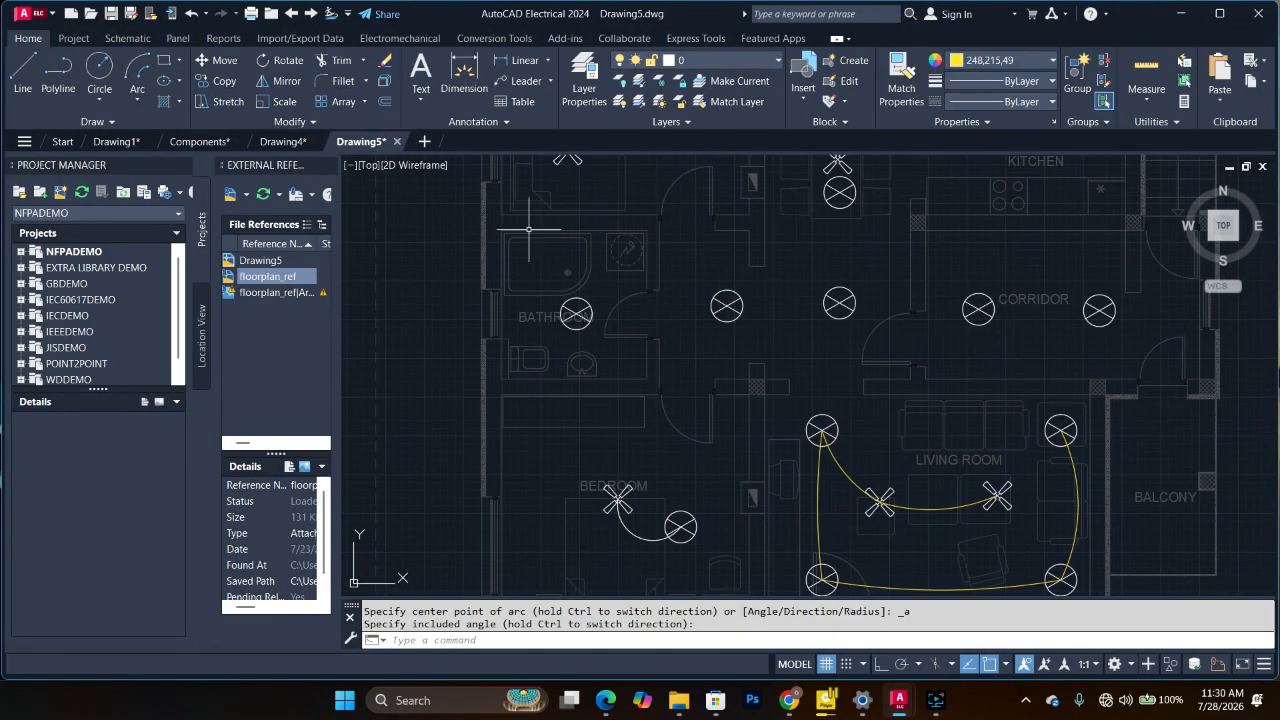
pyautogui.click(131, 62)
pyautogui.click(727, 306)
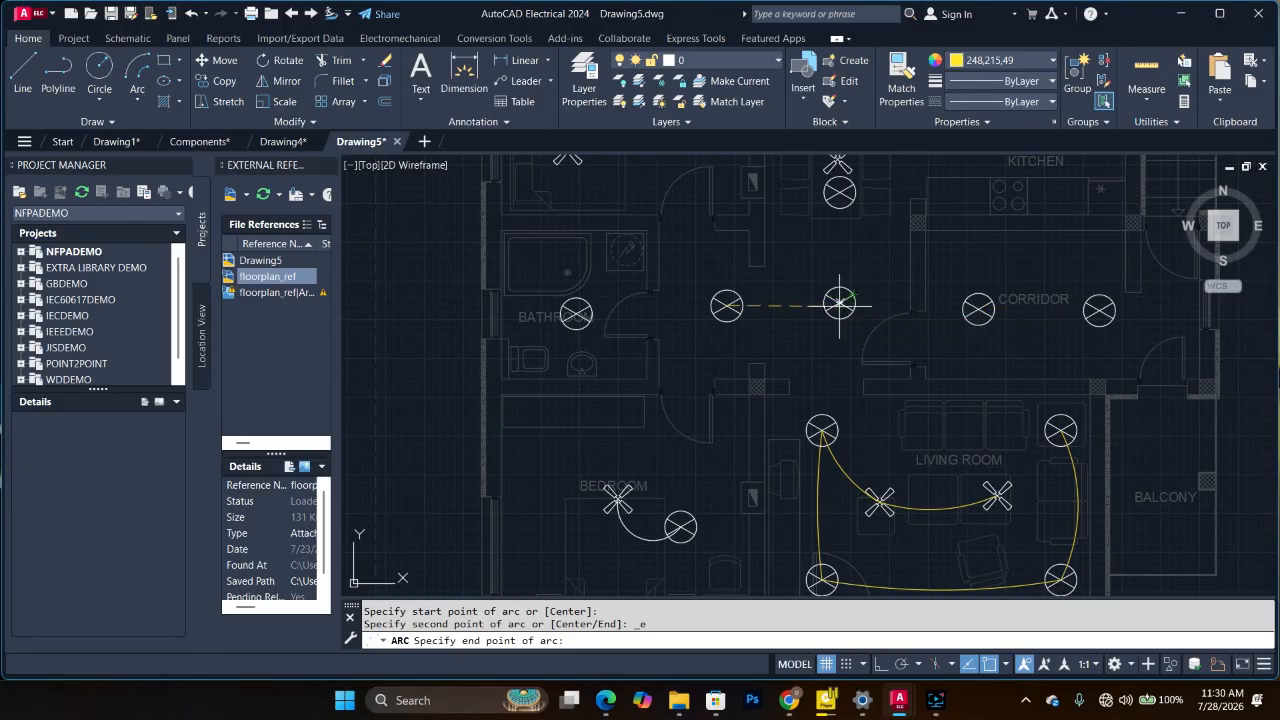
pyautogui.click(839, 306)
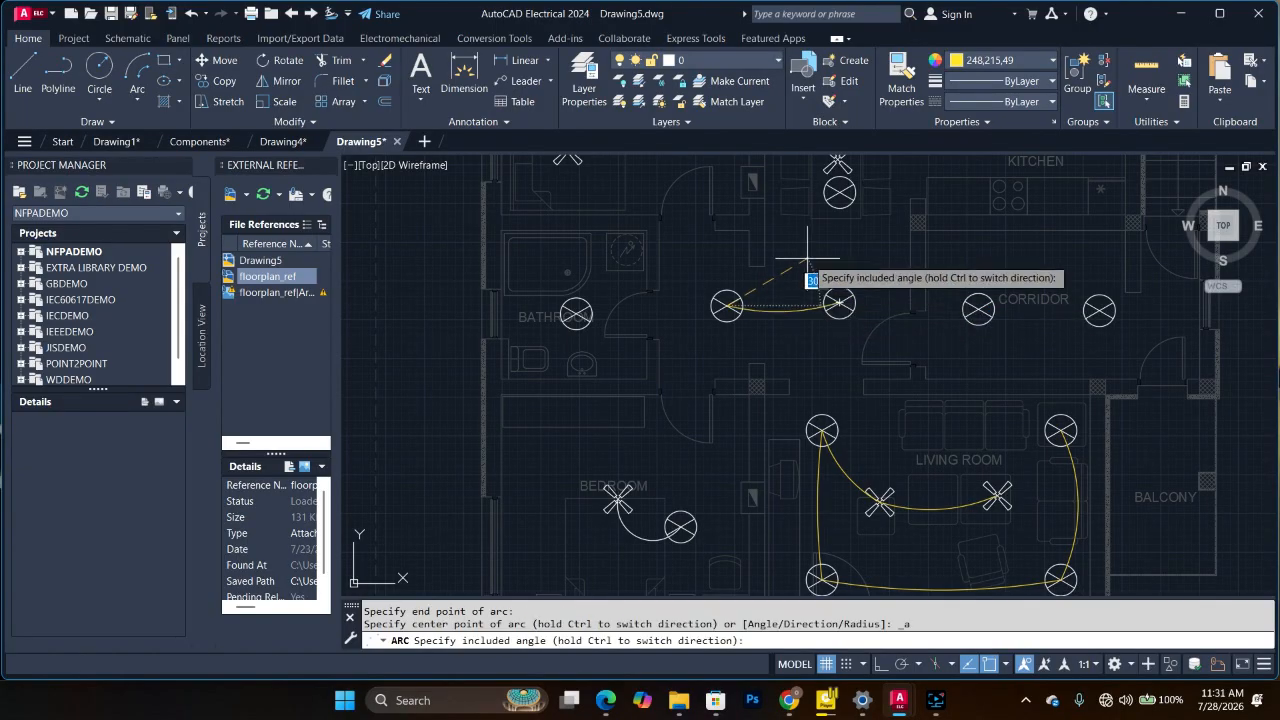
pyautogui.click(808, 262)
# Step: Draw a start-end-angle arc from the dining area's upper light to its lower light, bowing left around the fan
pyautogui.click(140, 75)
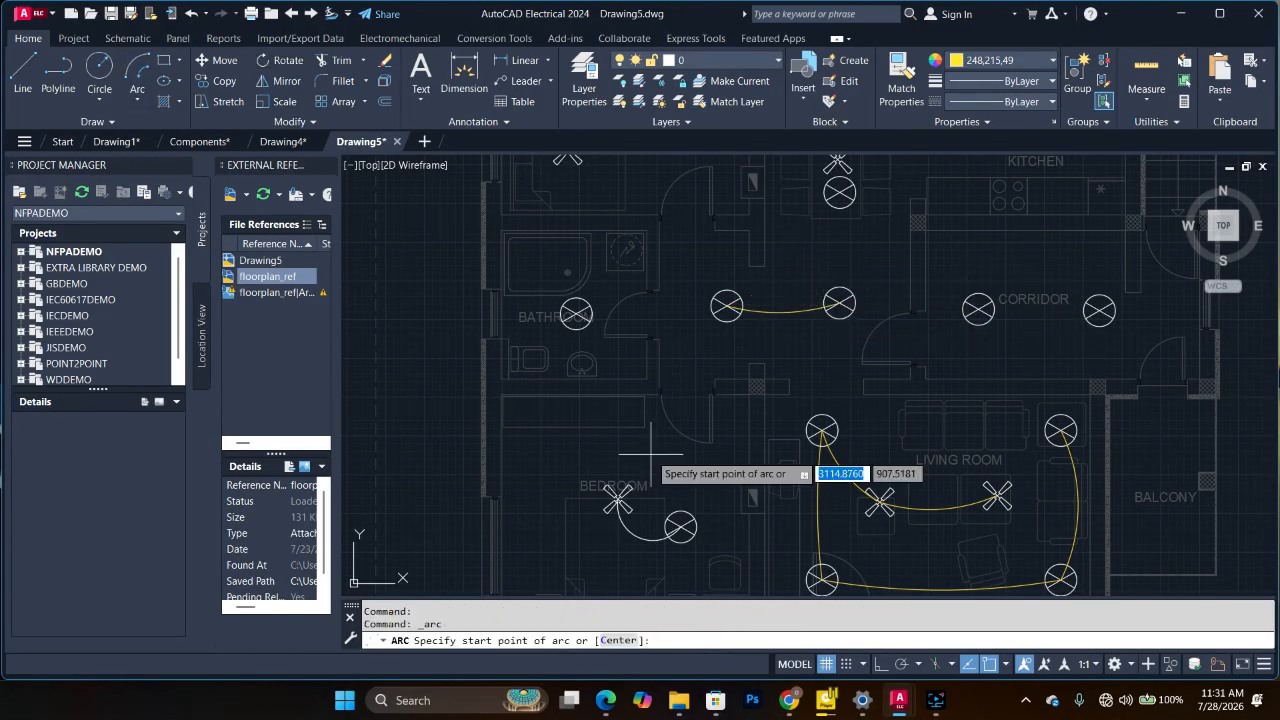
pyautogui.scroll(-3, 656, 495)
pyautogui.scroll(2, 669, 298)
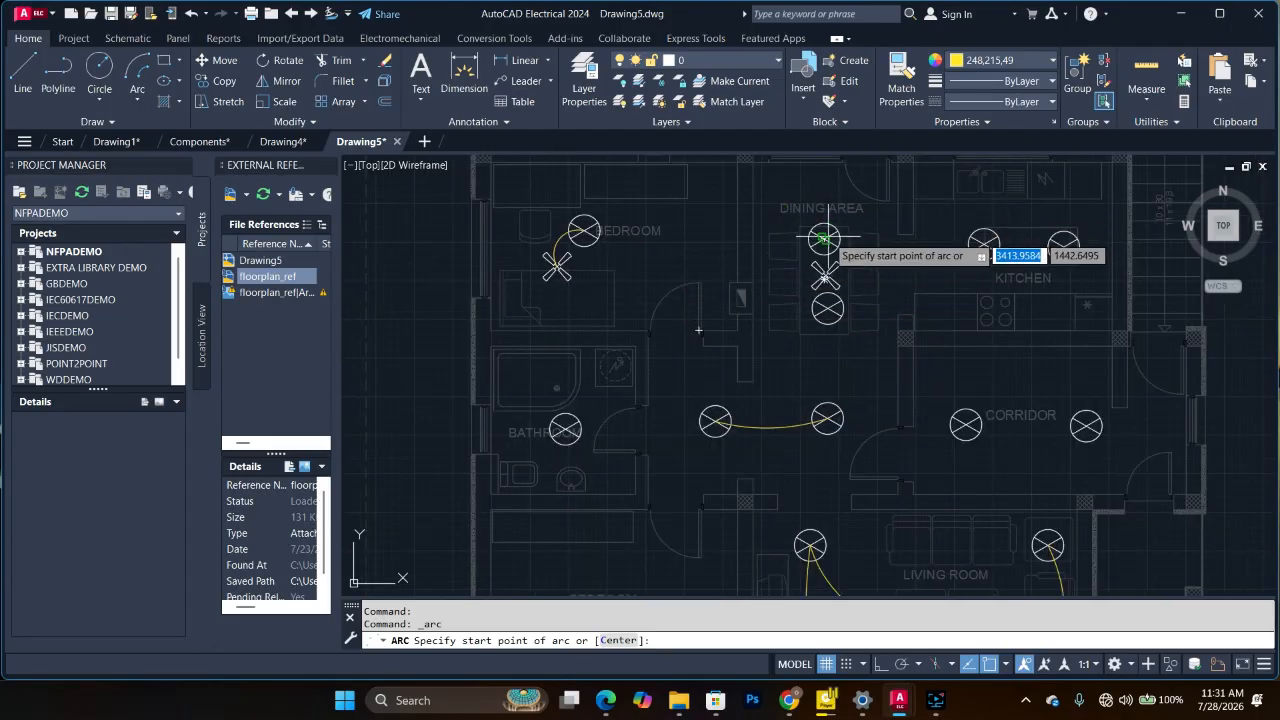
pyautogui.click(825, 253)
pyautogui.click(826, 309)
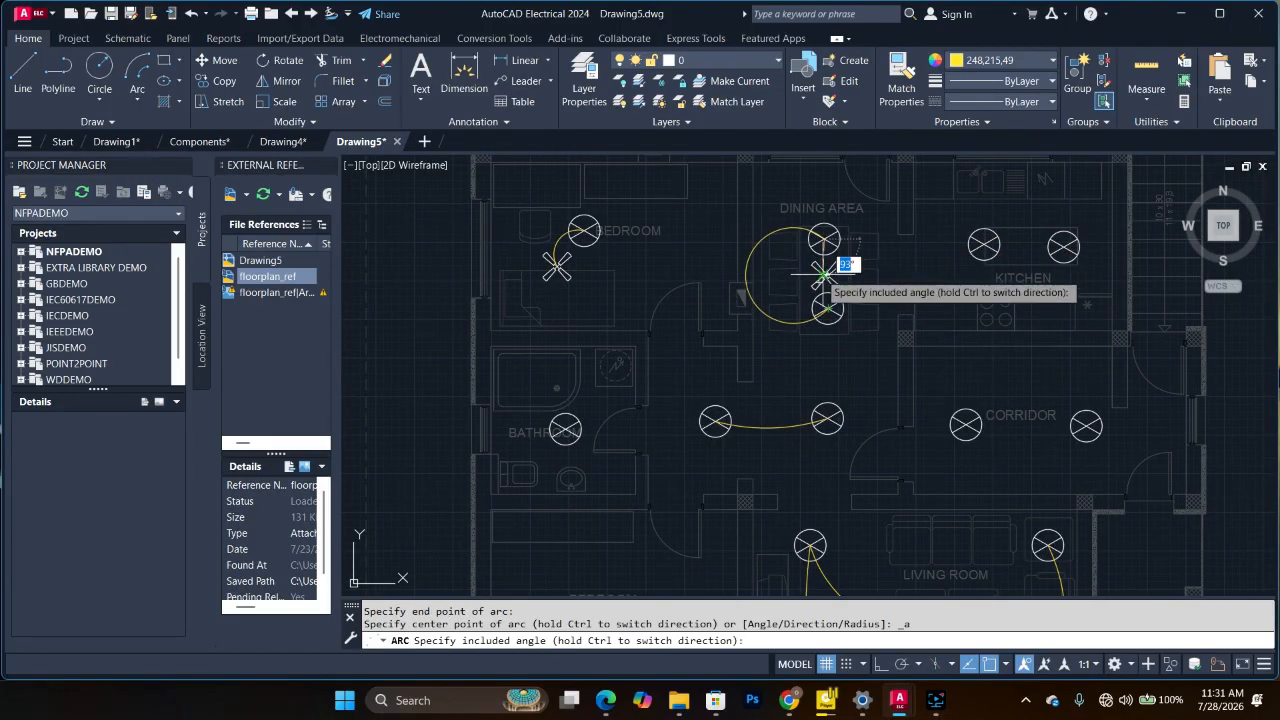
pyautogui.click(778, 258)
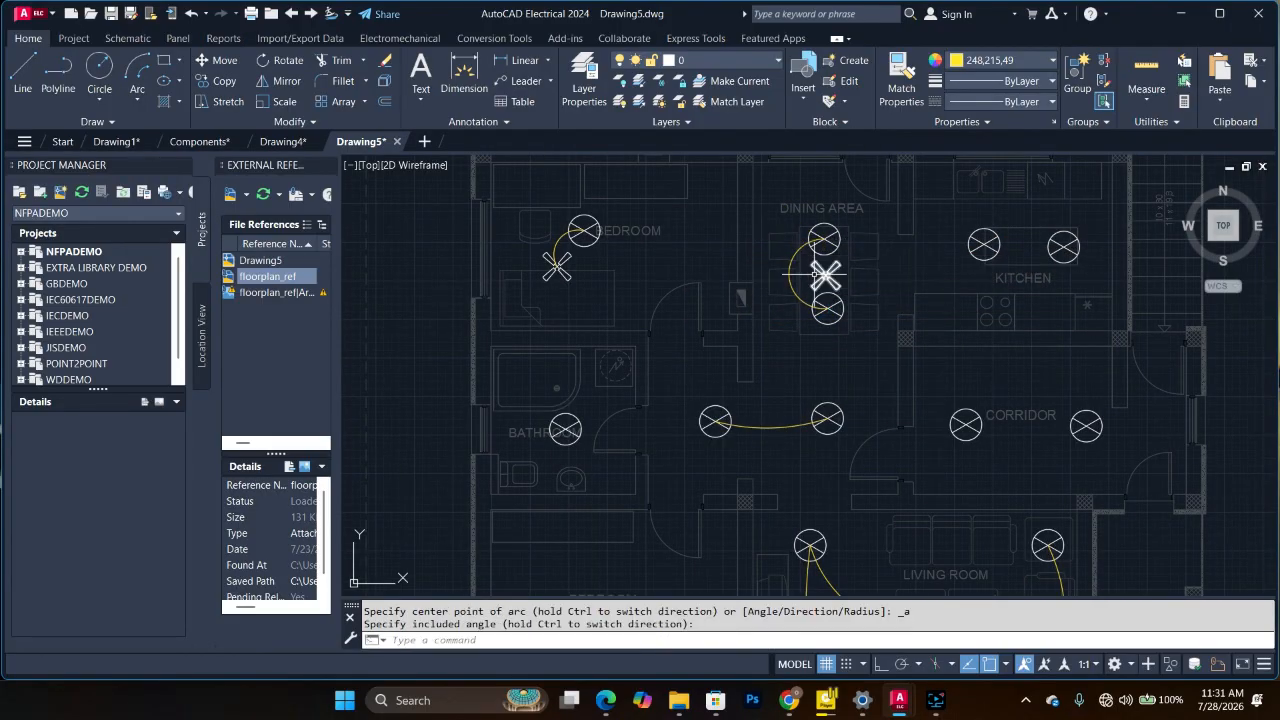
# Step: Draw a small start-end-angle arc from the centre of the dining area's fan to its lower light
pyautogui.click(132, 67)
pyautogui.click(825, 272)
pyautogui.click(829, 321)
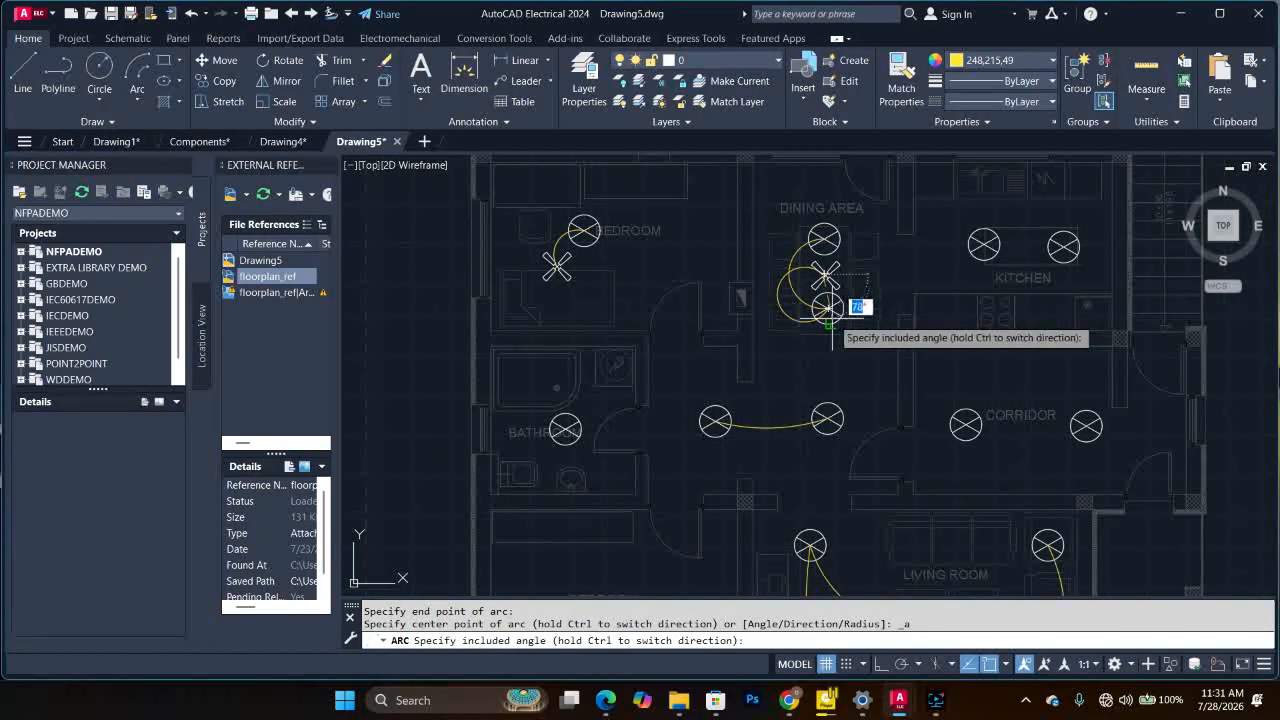
pyautogui.click(668, 271)
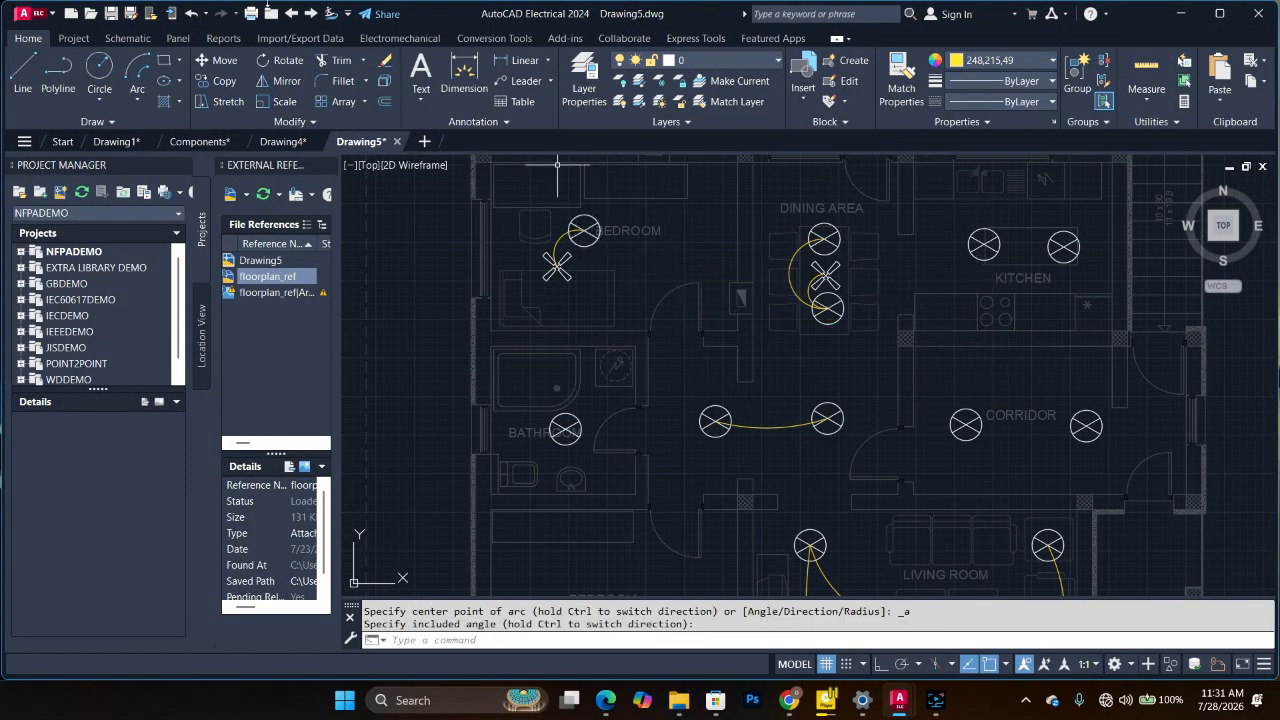
# Step: Draw a start-end-angle arc joining the kitchen's two lights, bowing downward
pyautogui.click(128, 72)
pyautogui.click(984, 245)
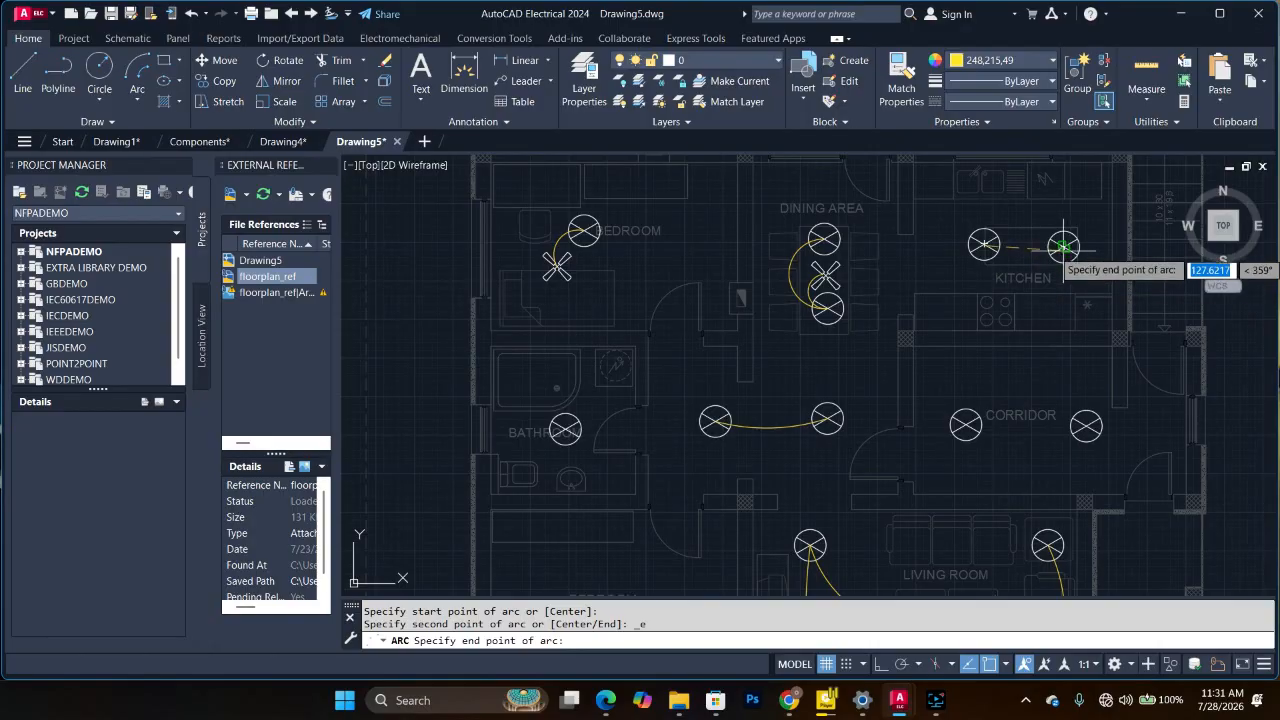
pyautogui.click(1063, 245)
pyautogui.click(990, 190)
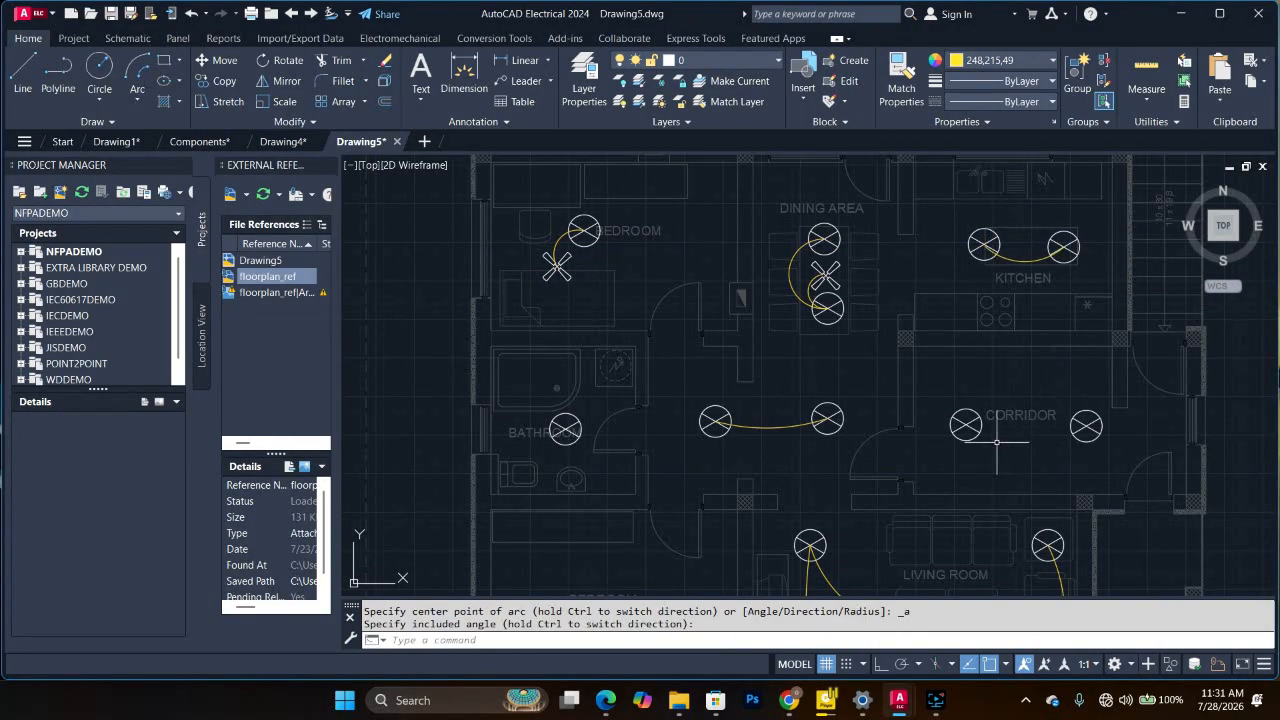
# Step: Draw a shallow start-end-angle arc joining the two corridor lights, bowing downward
pyautogui.click(130, 76)
pyautogui.click(966, 424)
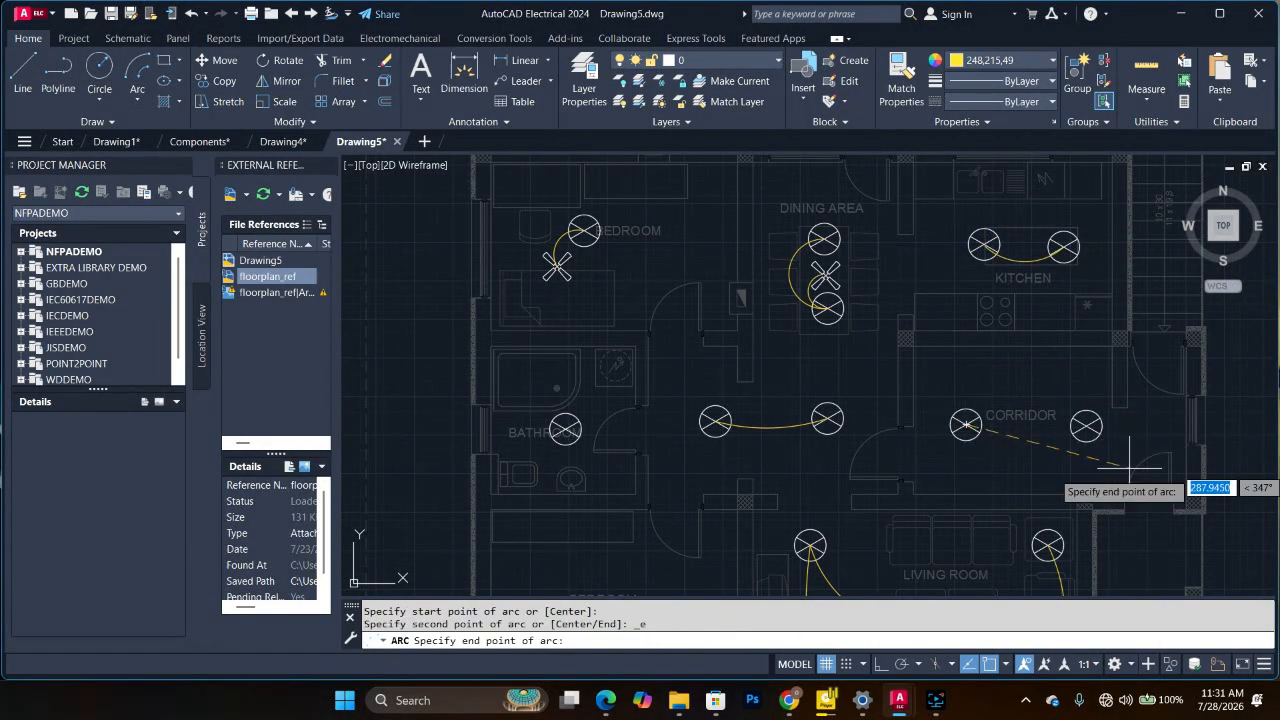
pyautogui.click(1087, 427)
pyautogui.click(1020, 432)
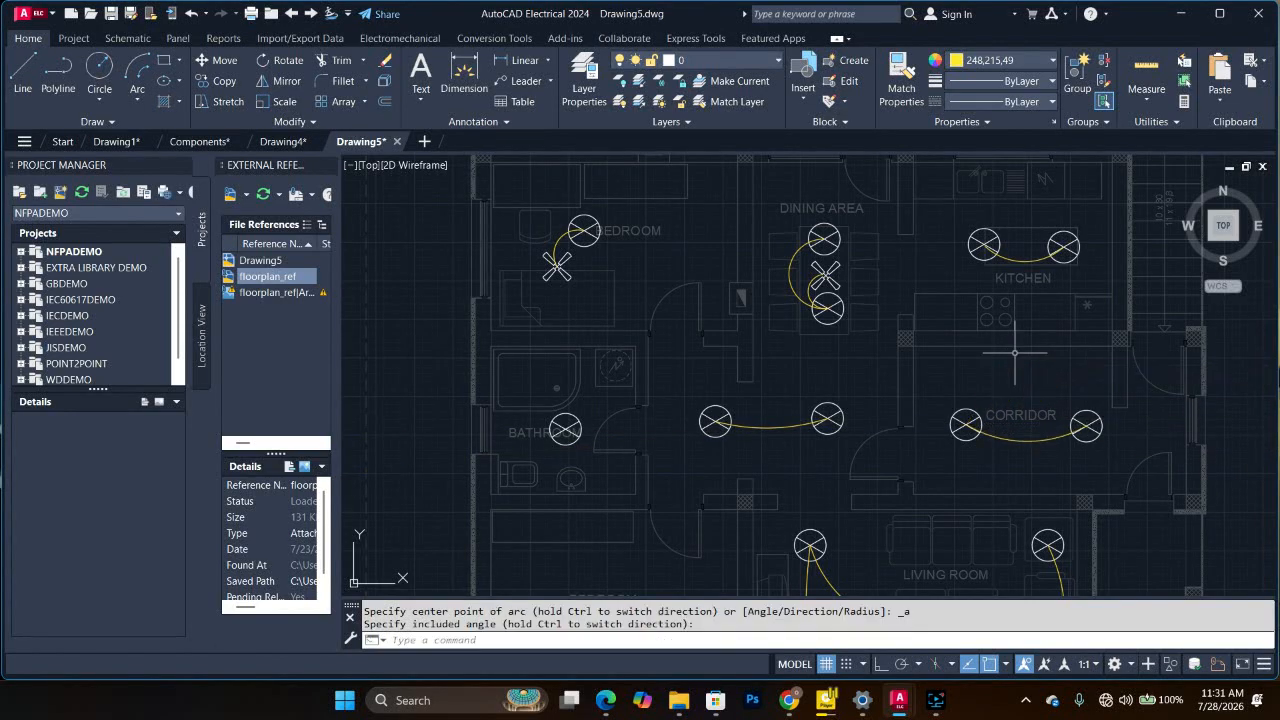
# Step: Recolour the lower bedroom's white wiring arc between its fan and light to yellow 248,215,49
pyautogui.scroll(4, 695, 398)
pyautogui.scroll(2, 660, 384)
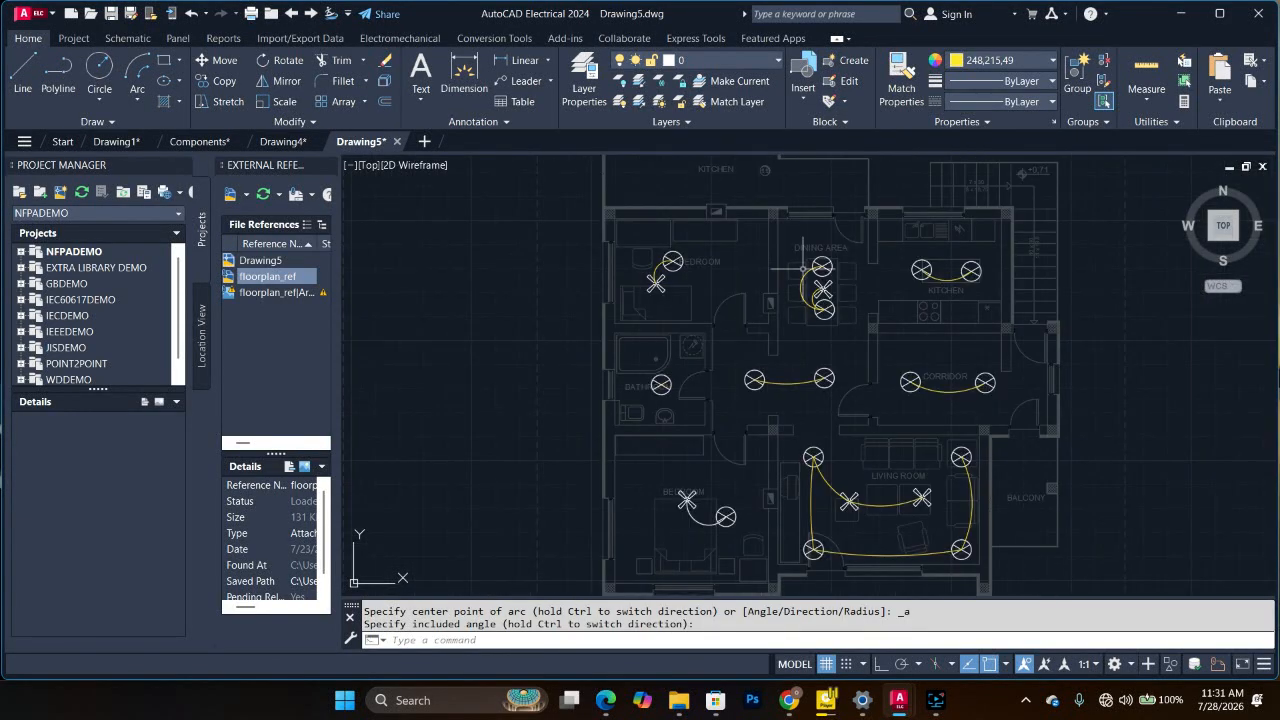
pyautogui.scroll(-6, 612, 386)
pyautogui.scroll(4, 656, 456)
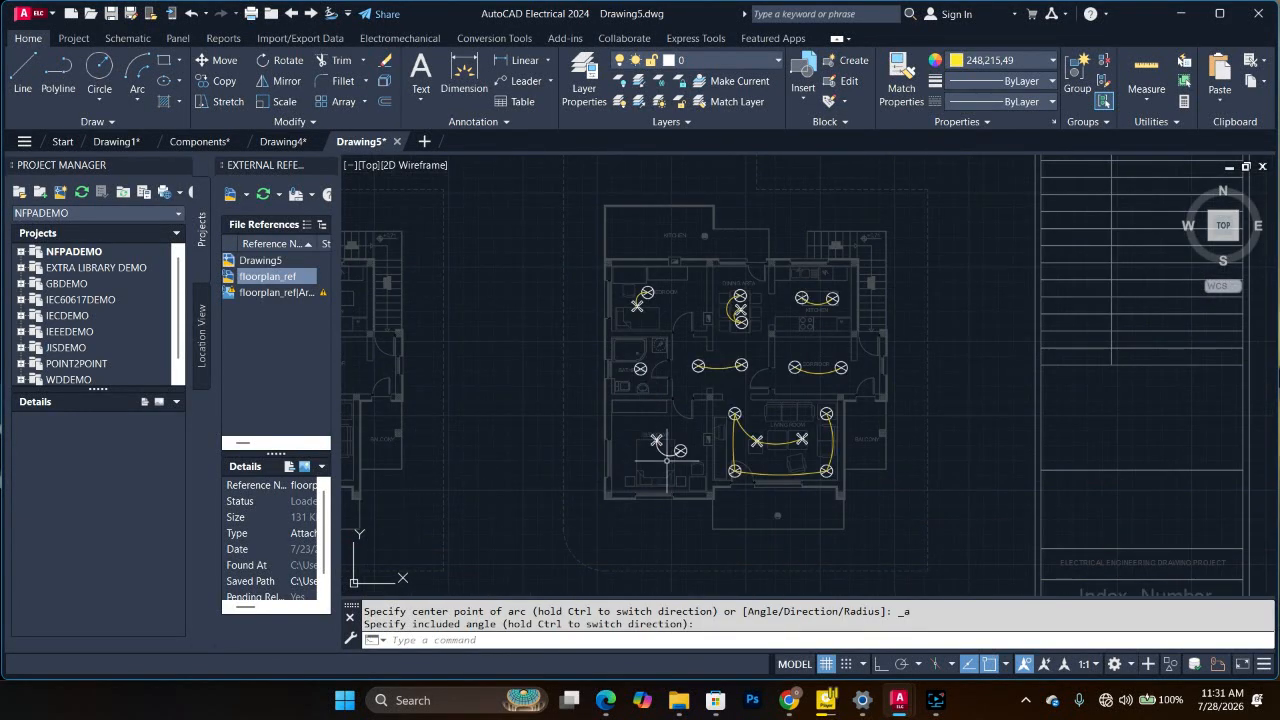
pyautogui.click(666, 458)
pyautogui.click(1019, 60)
pyautogui.click(986, 219)
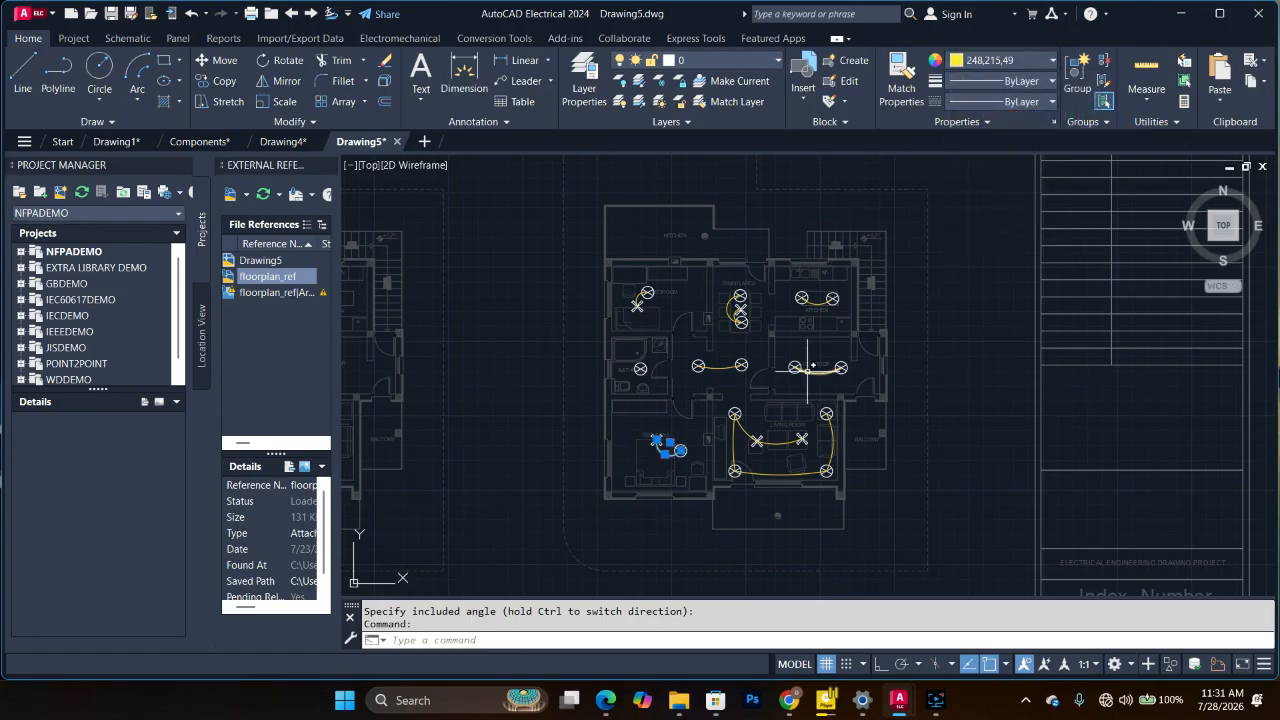
pyautogui.press('Escape')
# Step: Copy the unlabelled switch symbol below the fan regulator in the symbol legend beside the sheet
pyautogui.scroll(-4, 947, 342)
pyautogui.scroll(6, 1051, 300)
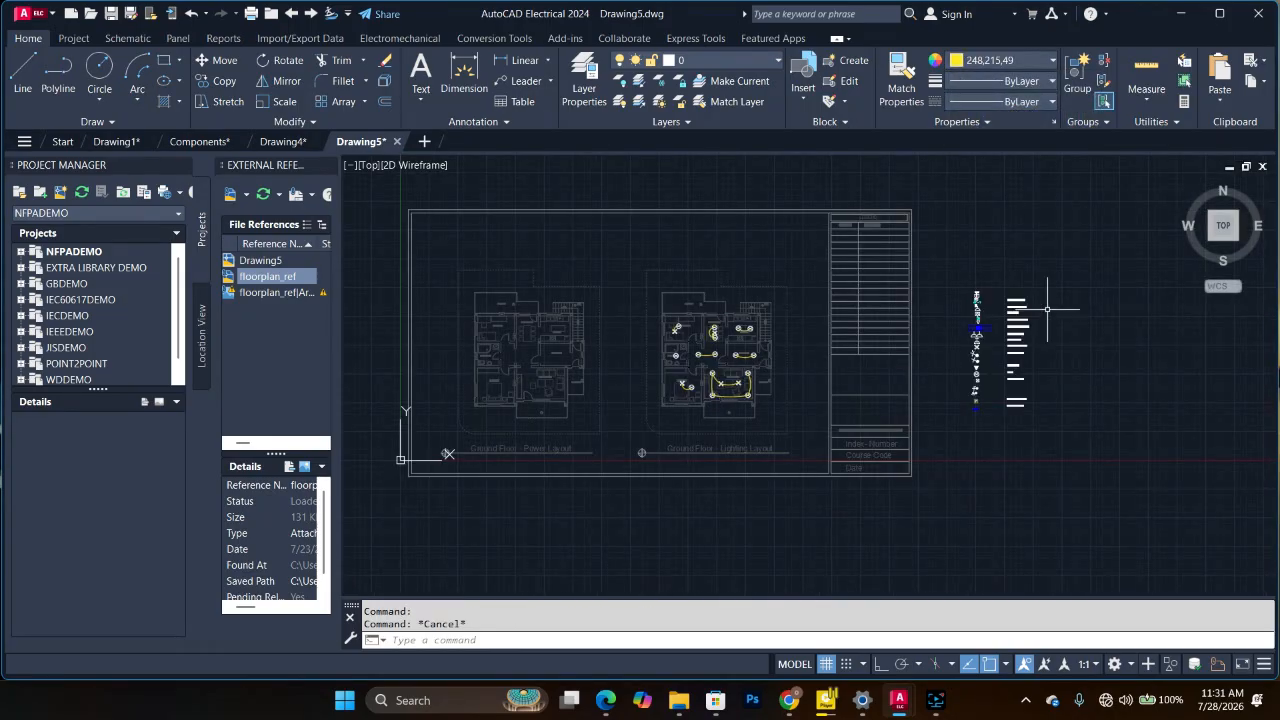
pyautogui.scroll(2, 944, 362)
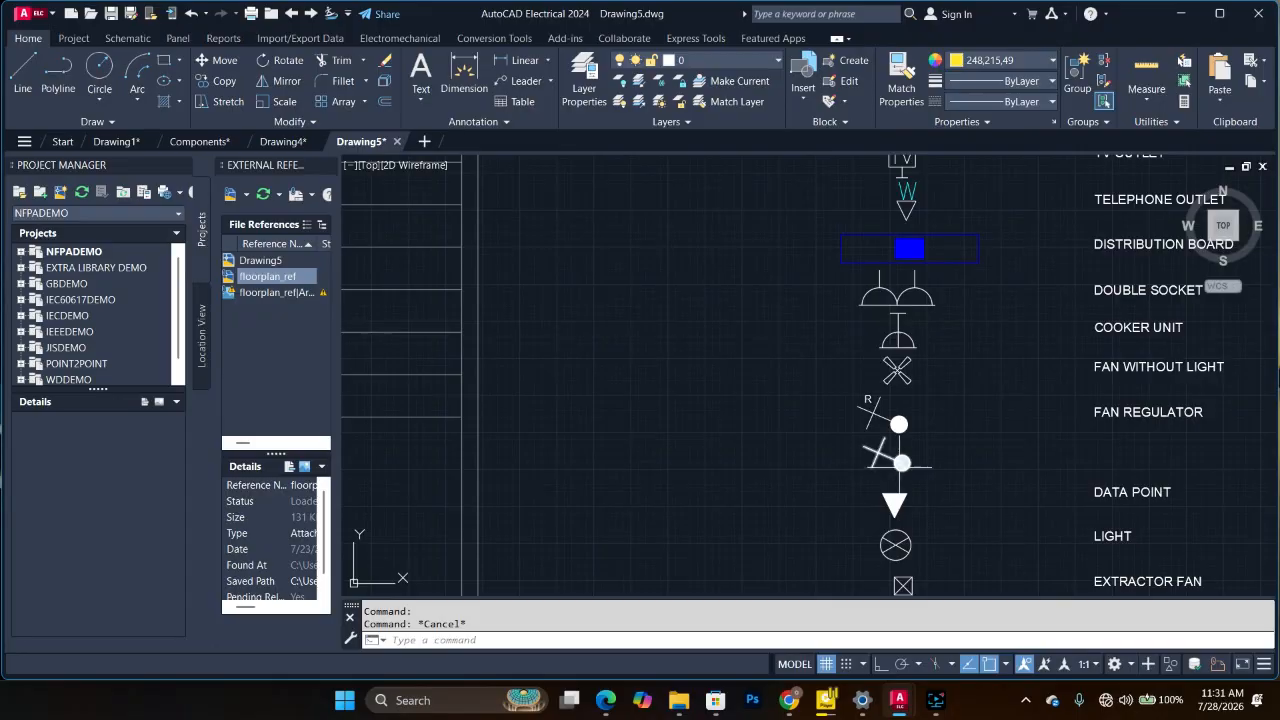
pyautogui.hotkey('ctrl', 'c')
# Step: Paste the switch symbol in the upper bedroom, against the wall beside its doorway
pyautogui.scroll(-5, 829, 420)
pyautogui.scroll(2, 943, 449)
pyautogui.scroll(-1, 643, 314)
pyautogui.scroll(4, 643, 314)
pyautogui.moveTo(837, 369); pyautogui.dragTo(434, 386, button='middle')
pyautogui.scroll(4, 434, 386)
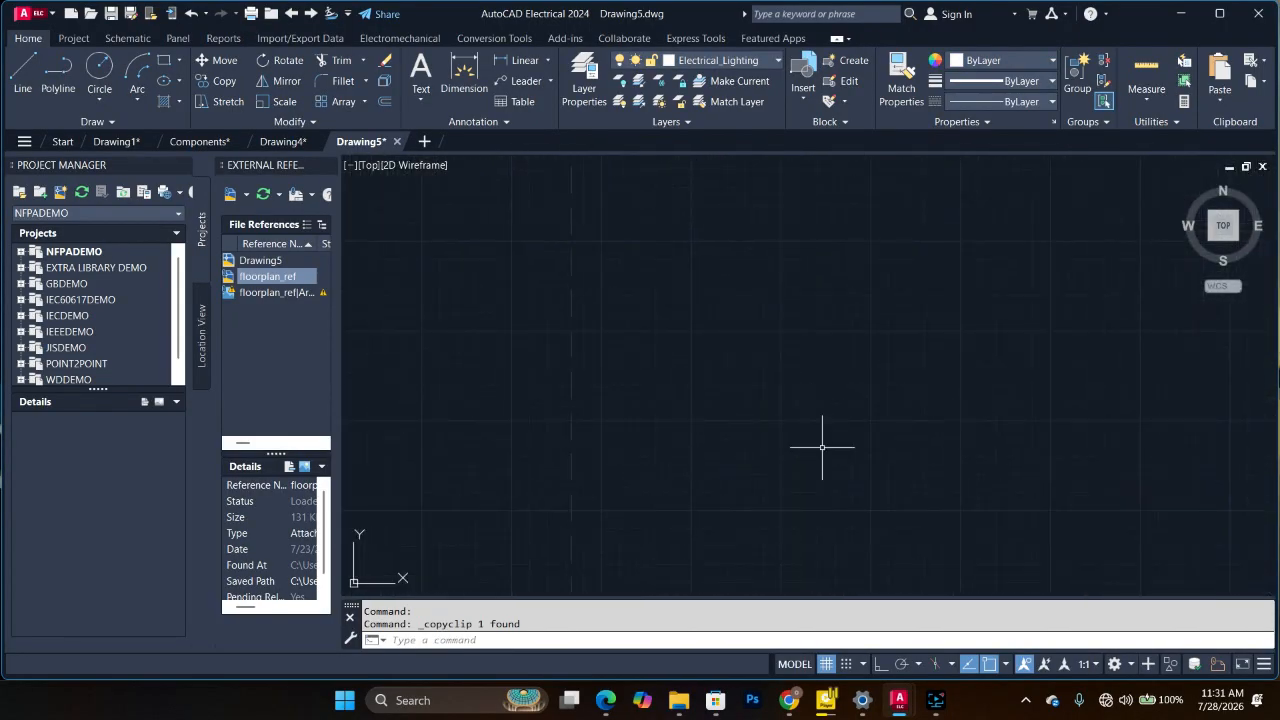
pyautogui.scroll(-3, 979, 355)
pyautogui.scroll(2, 1020, 314)
pyautogui.scroll(2, 846, 292)
pyautogui.scroll(2, 713, 418)
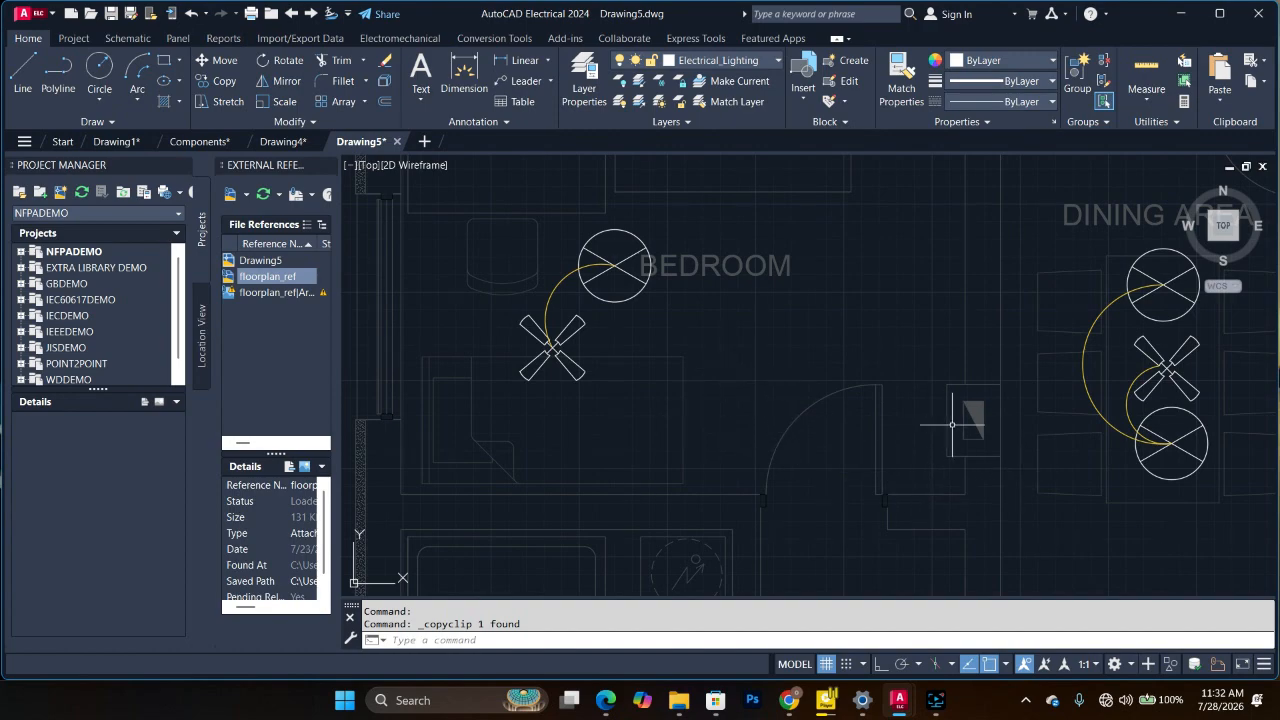
pyautogui.hotkey('ctrl', 'v')
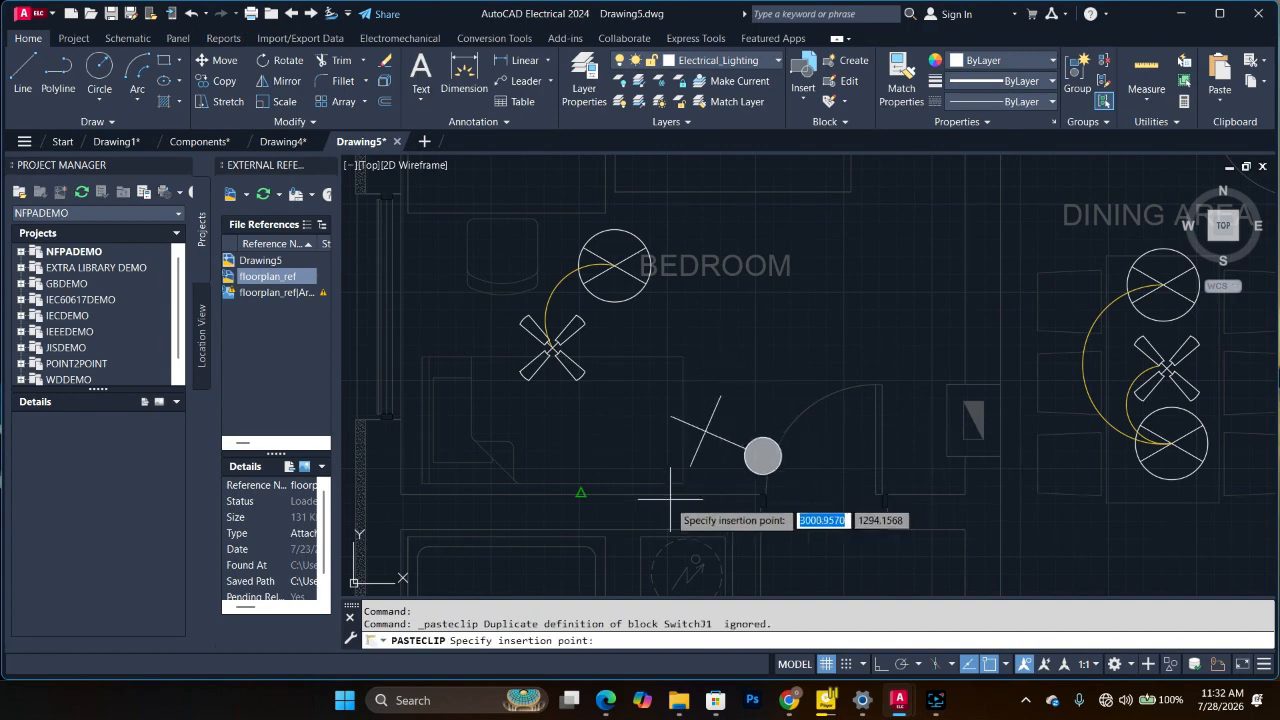
pyautogui.scroll(5, 688, 520)
pyautogui.scroll(-6, 866, 362)
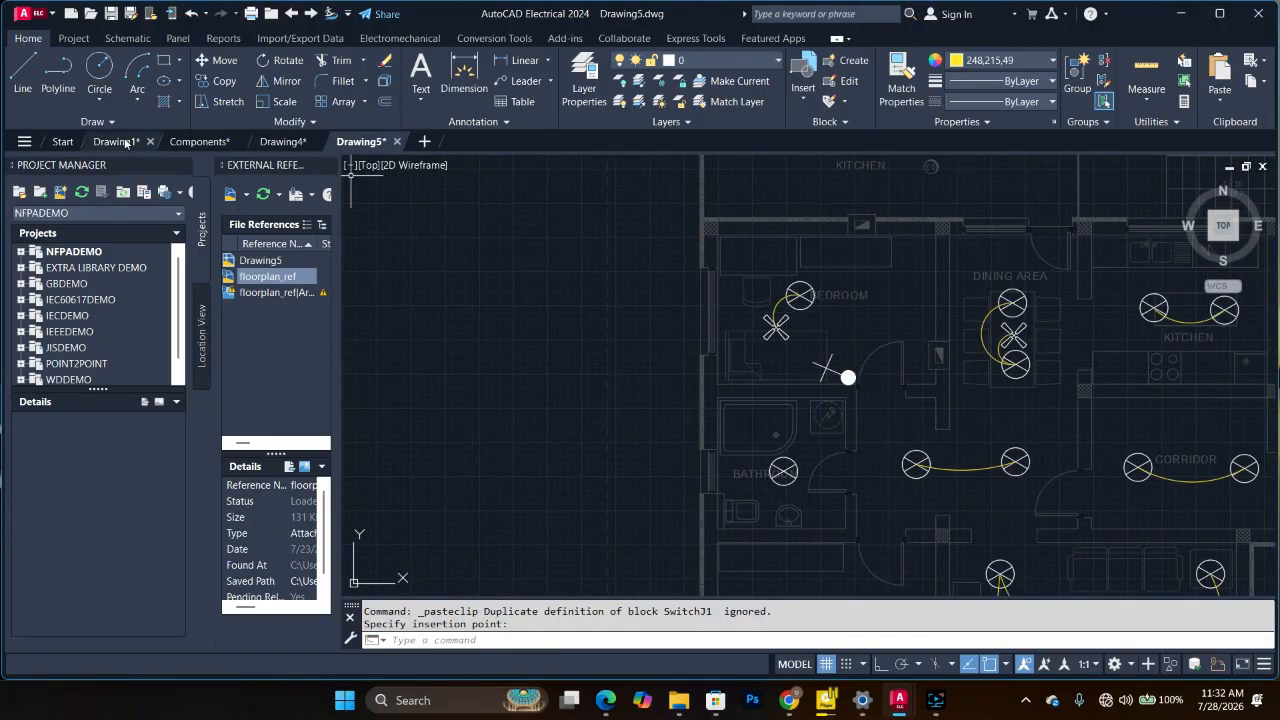
# Step: Paste one switch symbol beside the bathroom door and another beside the lower bedroom's doorway
pyautogui.scroll(-2, 812, 295)
pyautogui.scroll(5, 749, 363)
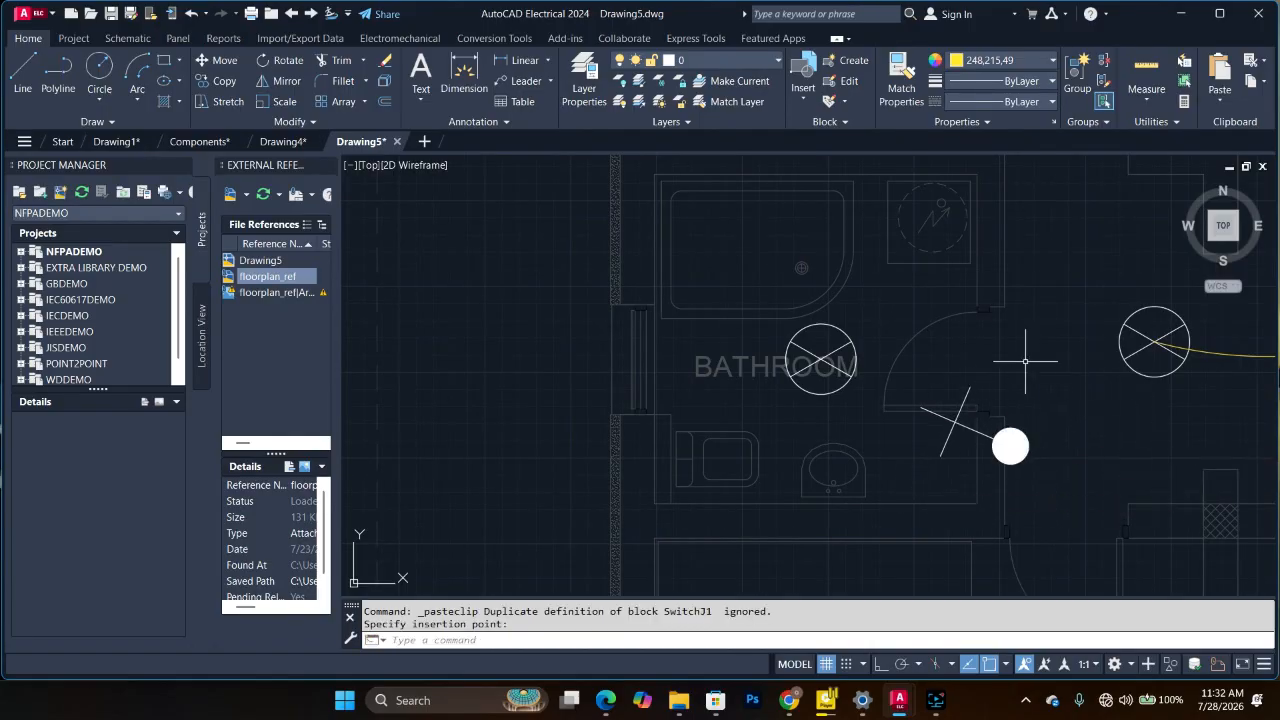
pyautogui.scroll(-5, 1025, 361)
pyautogui.scroll(3, 959, 492)
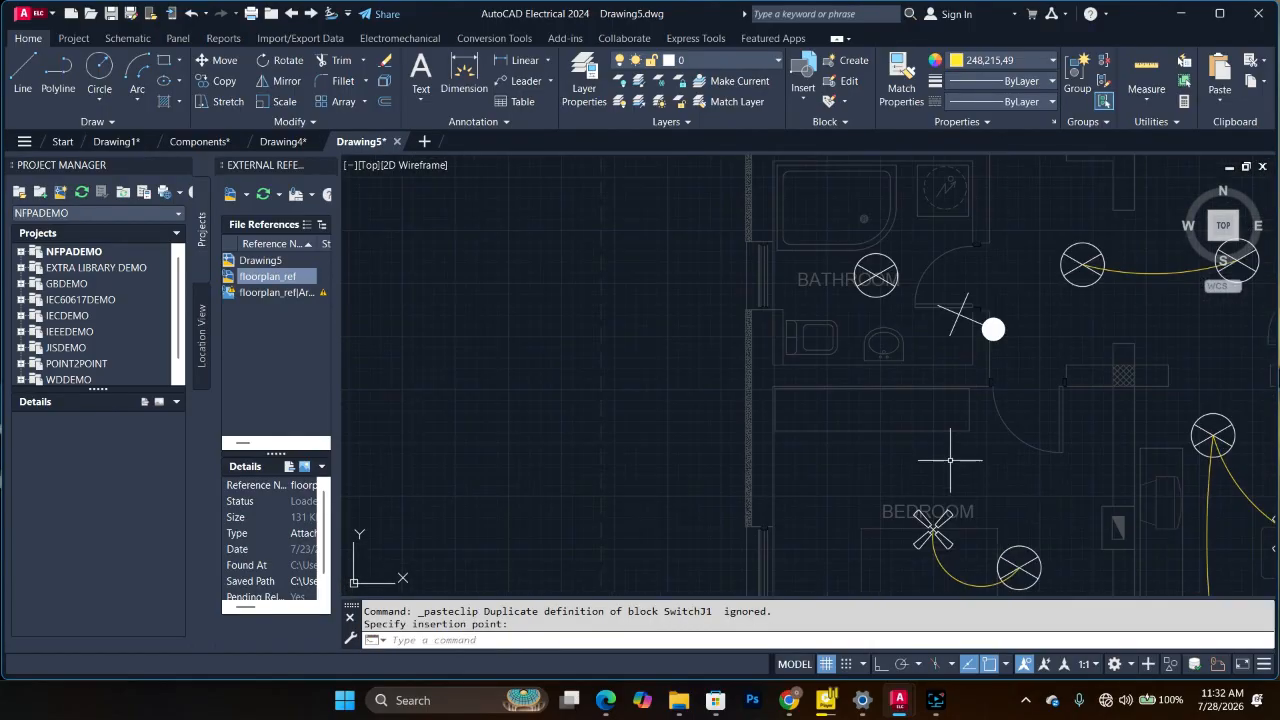
pyautogui.scroll(-2, 950, 425)
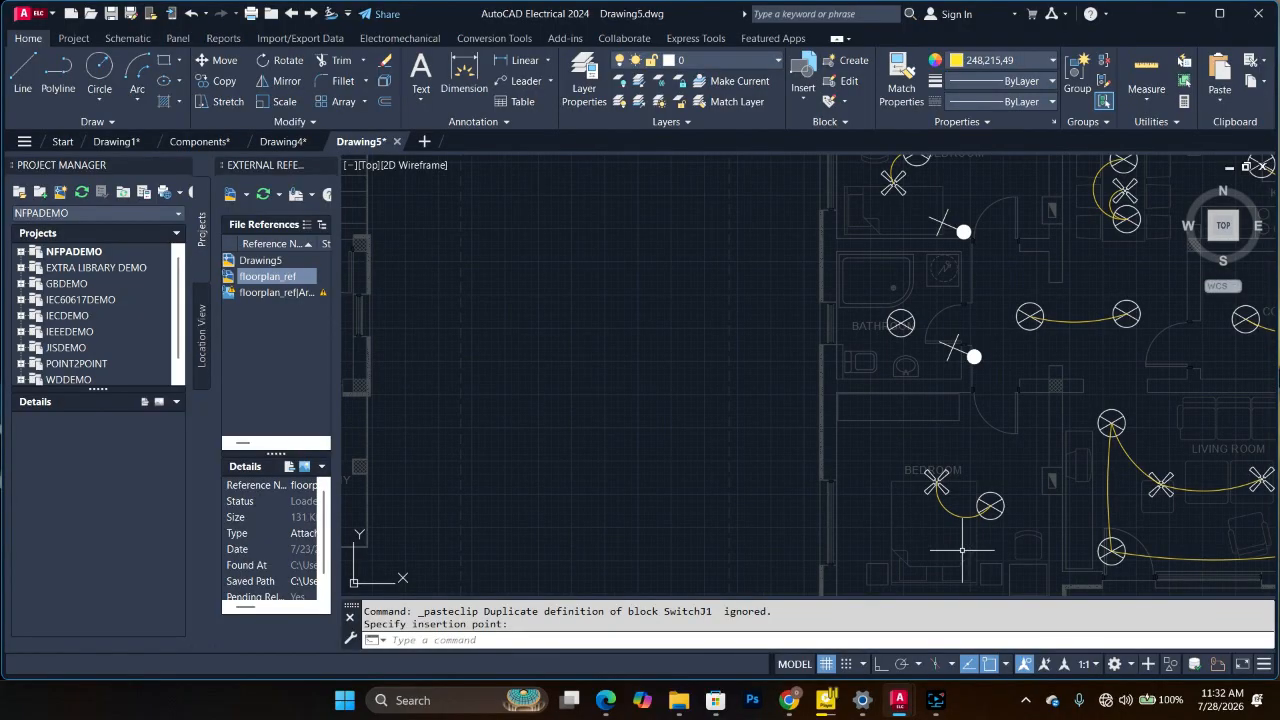
pyautogui.click(960, 415)
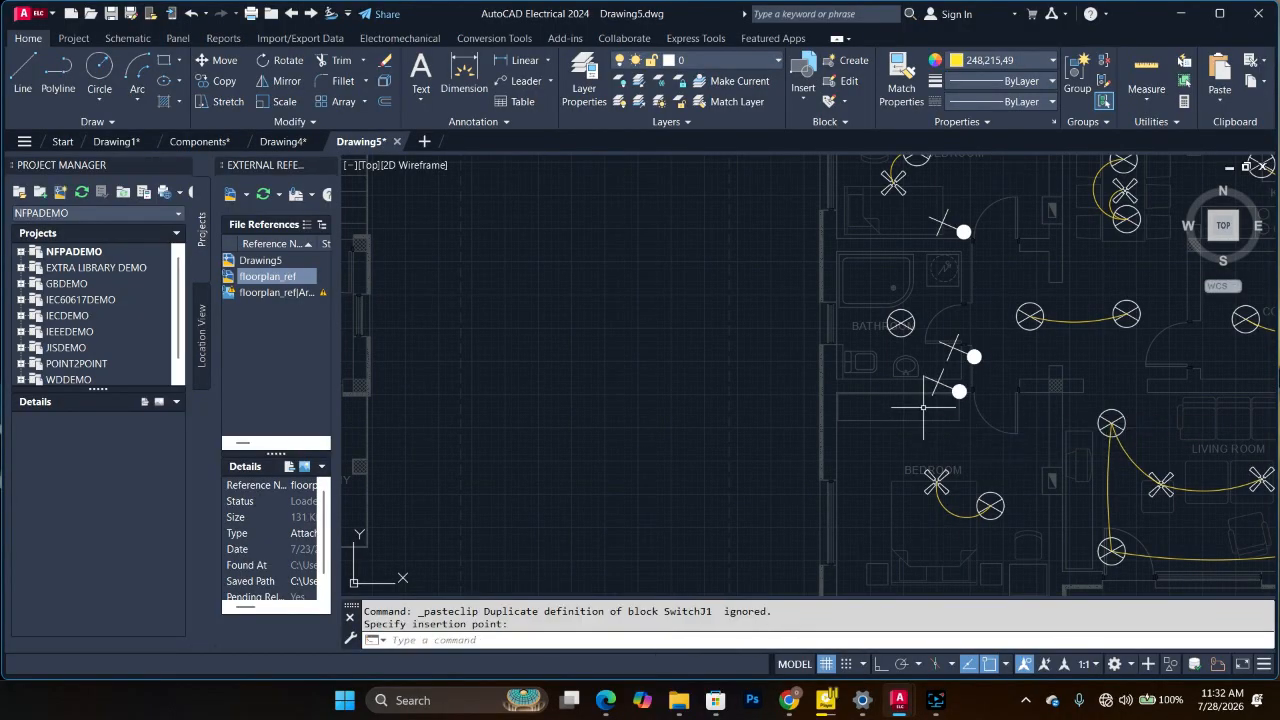
# Step: Rotate the lower bedroom's switch symbol about 41 degrees around its circle so its arm points down into the room
pyautogui.scroll(-2, 970, 440)
pyautogui.scroll(3, 955, 400)
pyautogui.click(950, 338)
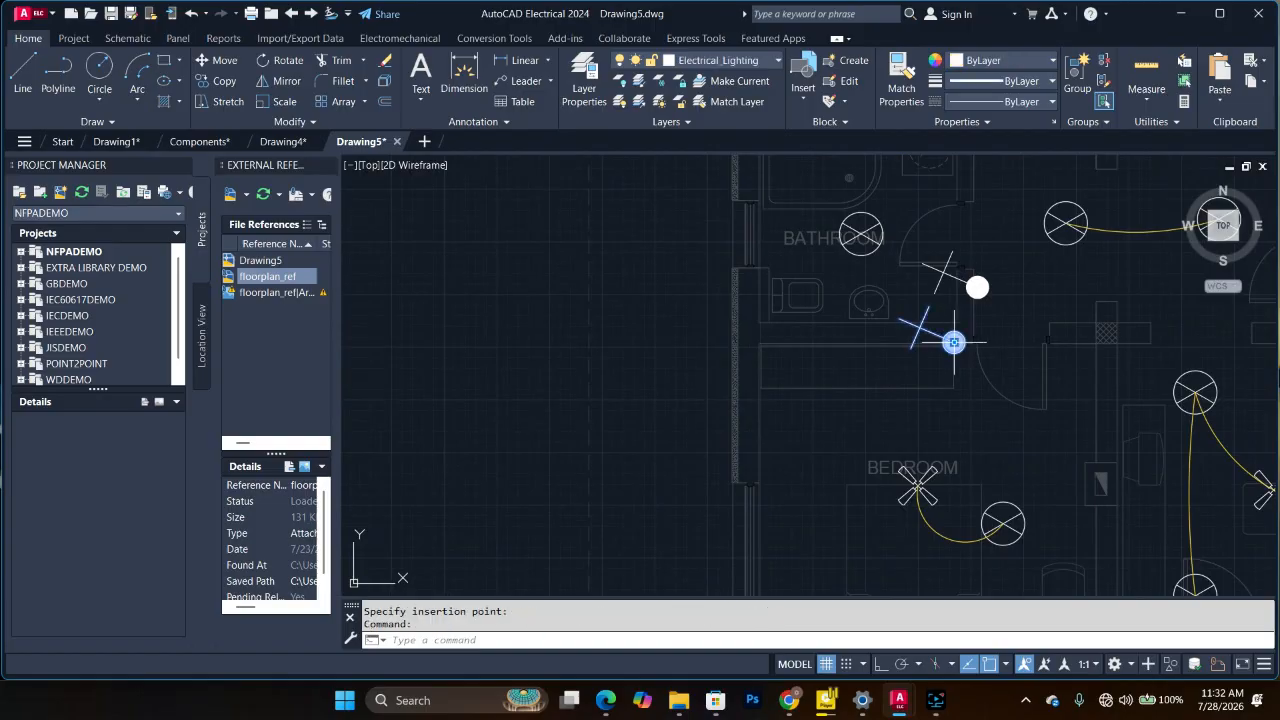
pyautogui.rightClick(952, 340)
pyautogui.click(987, 445)
pyautogui.click(951, 343)
pyautogui.scroll(-2, 1083, 424)
pyautogui.press('Return')
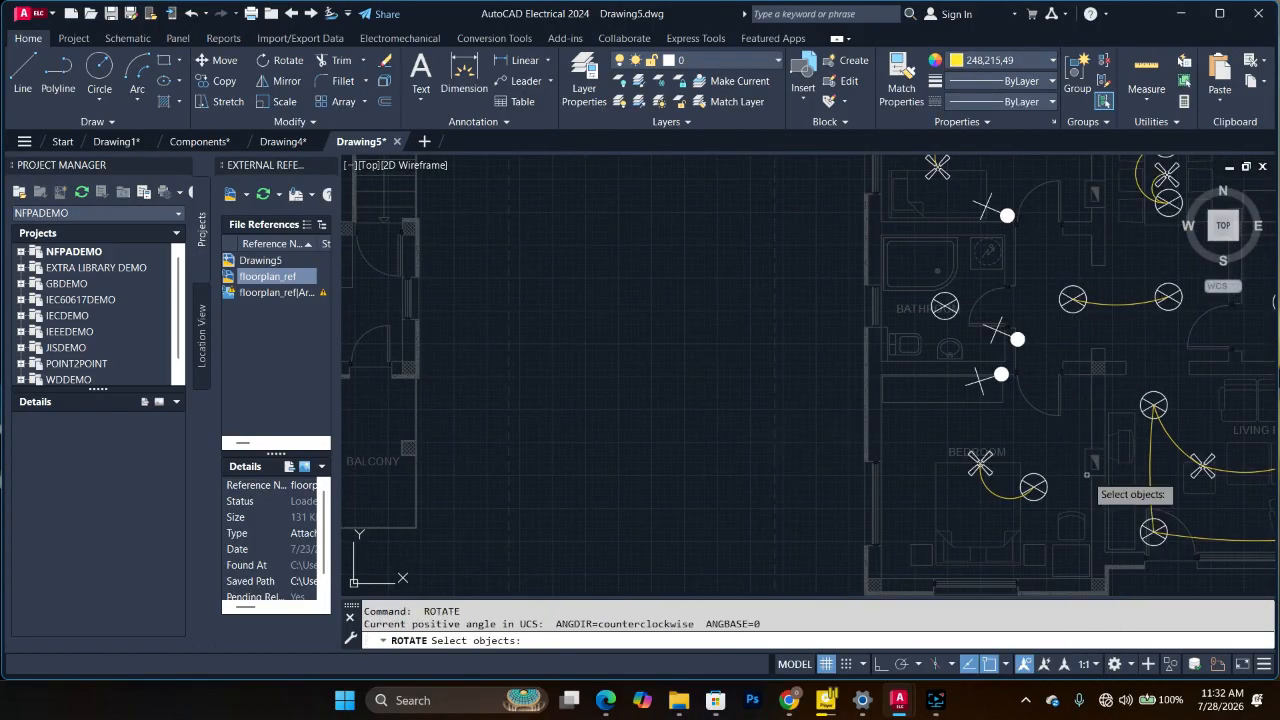
pyautogui.click(1083, 473)
pyautogui.press('Return')
pyautogui.press('Return')
pyautogui.press('Escape')
# Step: Paste a switch symbol at the living room's entrance, above and right of its upper-left light
pyautogui.moveTo(1000, 478); pyautogui.dragTo(553, 400, button='middle')
pyautogui.hotkey('ctrl', 'v')
pyautogui.scroll(4, 750, 332)
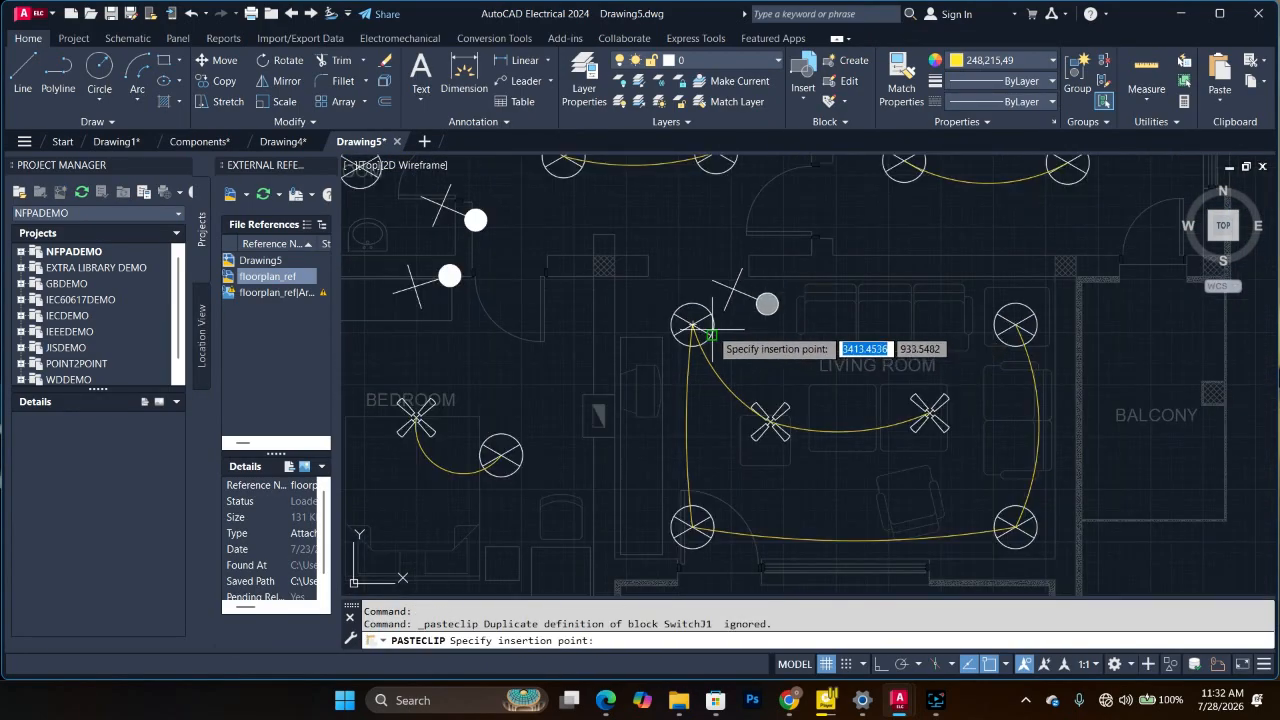
pyautogui.click(700, 297)
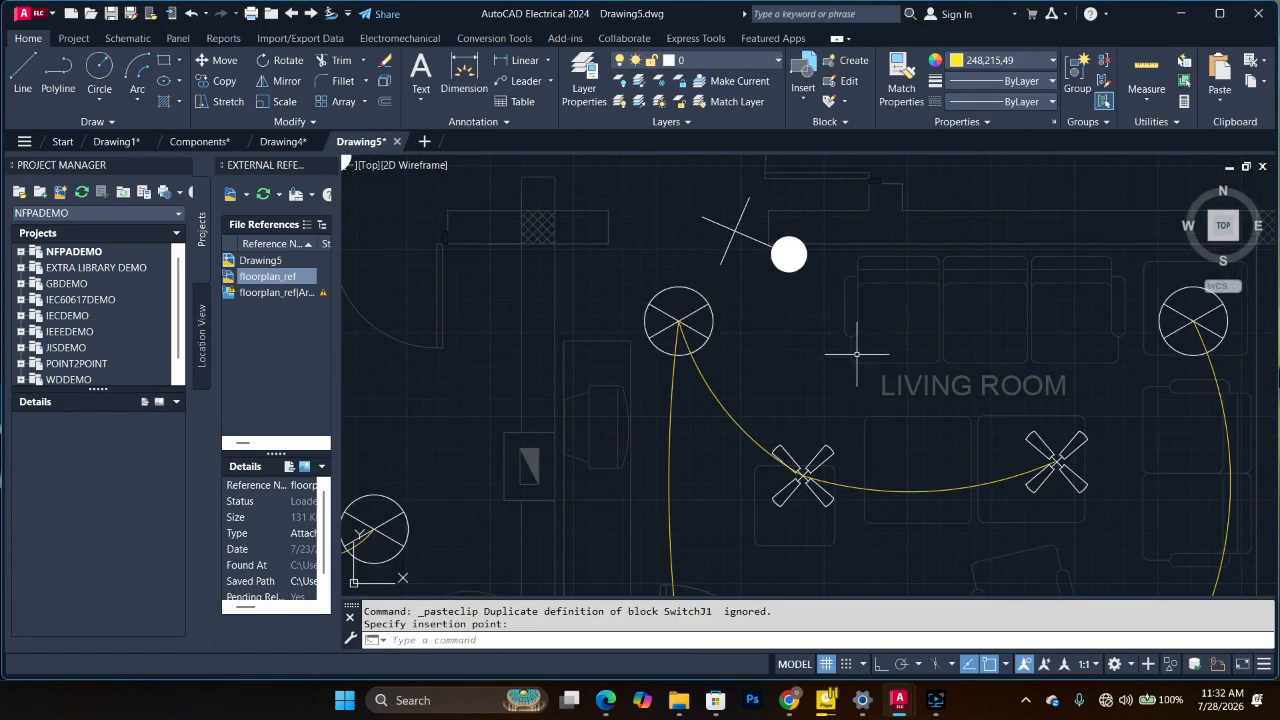
# Step: Paste a switch symbol near the balcony door and move it to the wall corner below the corridor's right light
pyautogui.scroll(-4, 866, 368)
pyautogui.hotkey('ctrl', 'v')
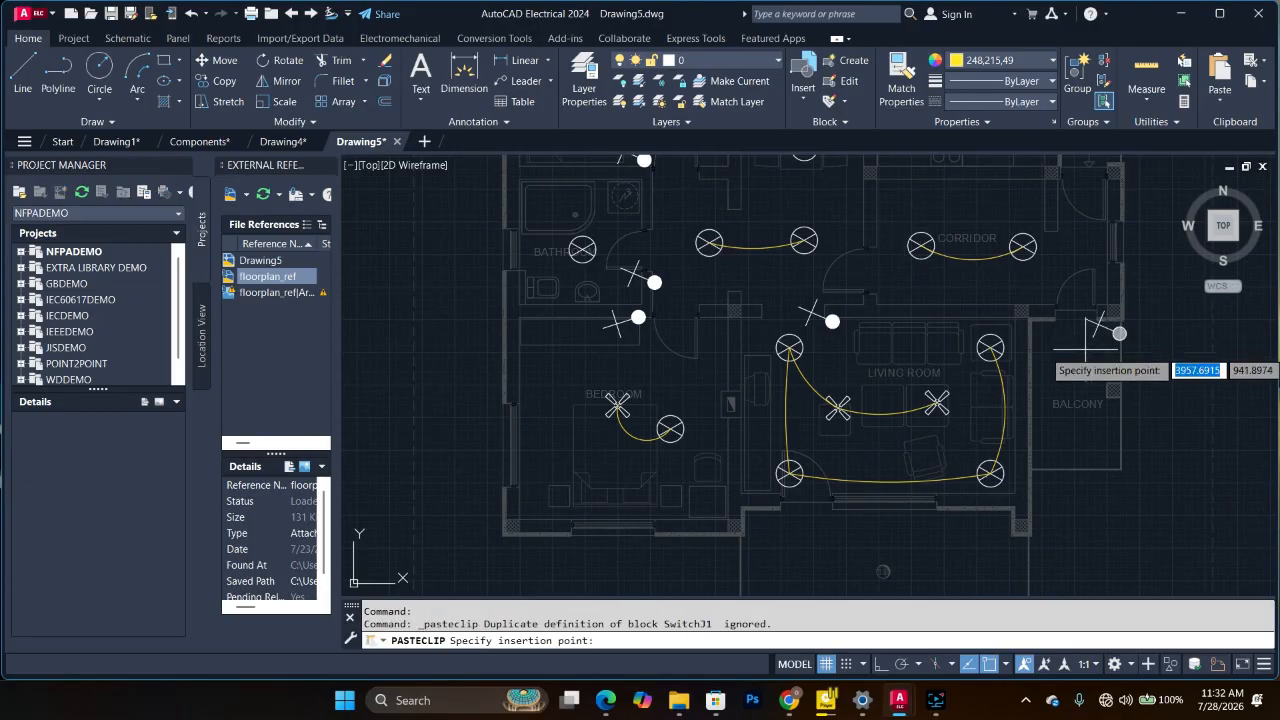
pyautogui.click(1058, 302)
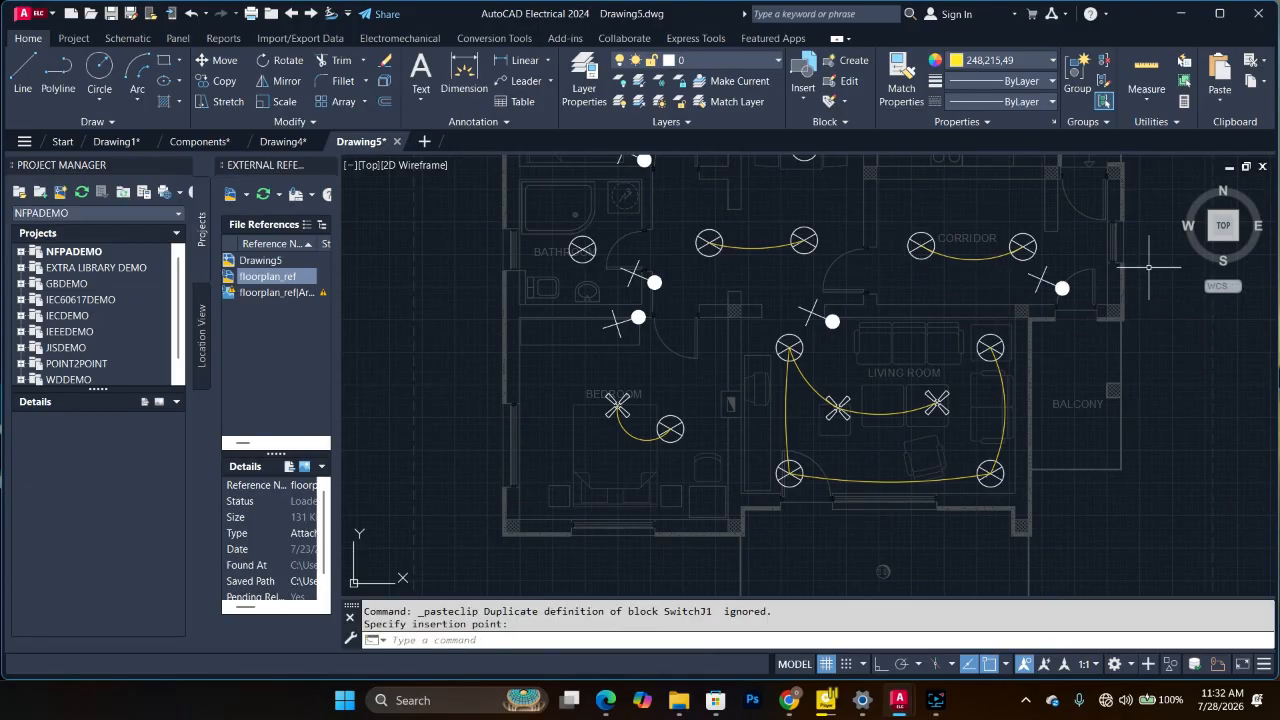
pyautogui.click(1062, 288)
pyautogui.click(1062, 288)
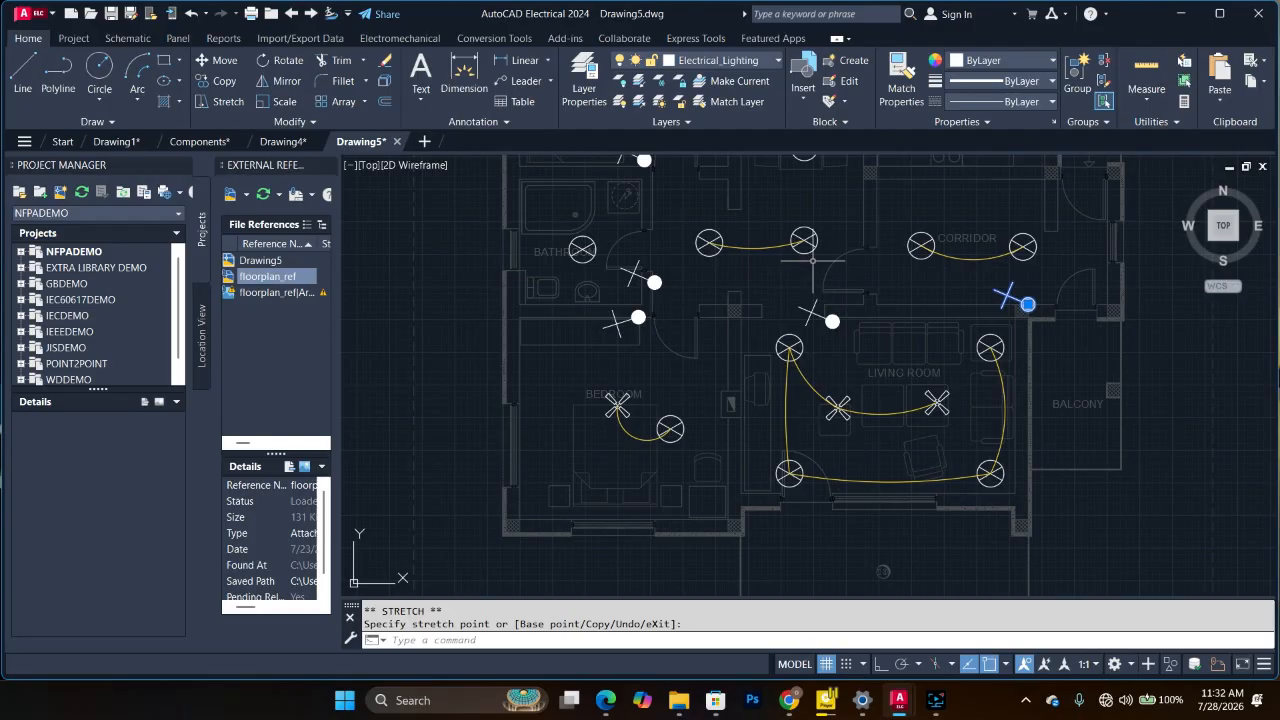
# Step: Paste a switch symbol on the hallway's right wall, just beyond the right hallway light
pyautogui.hotkey('ctrl', 'v')
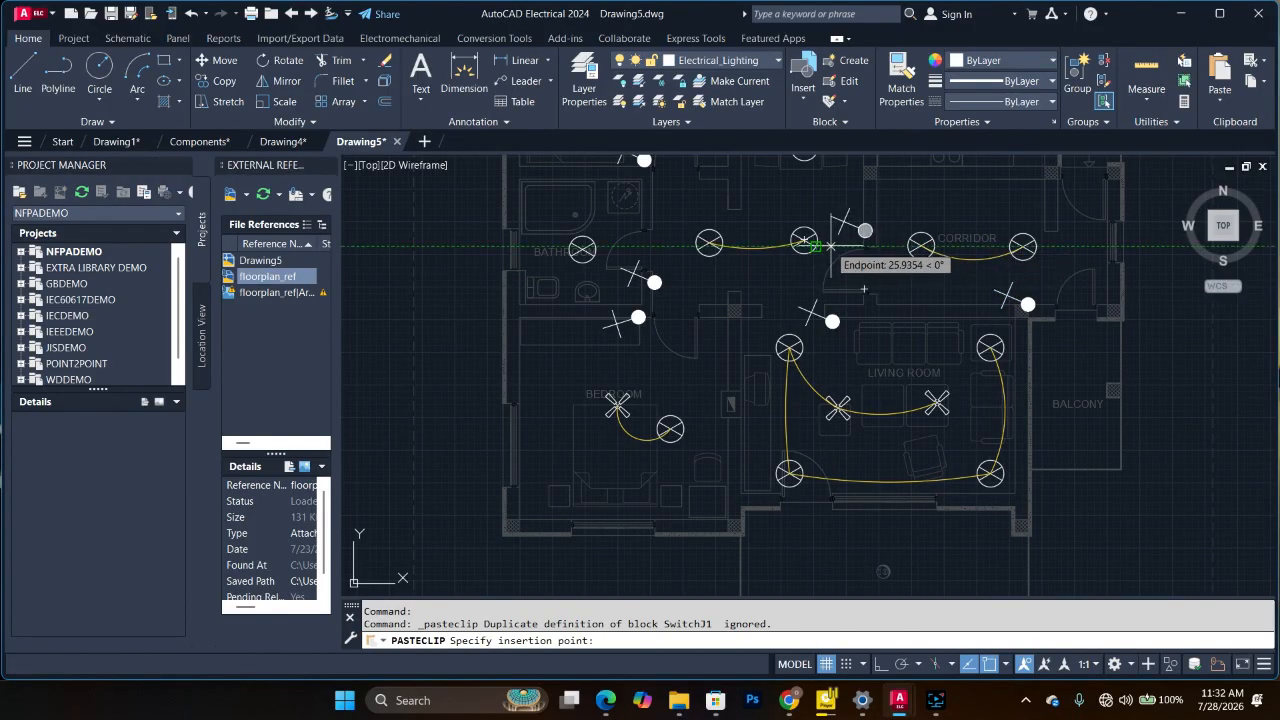
pyautogui.scroll(2, 830, 245)
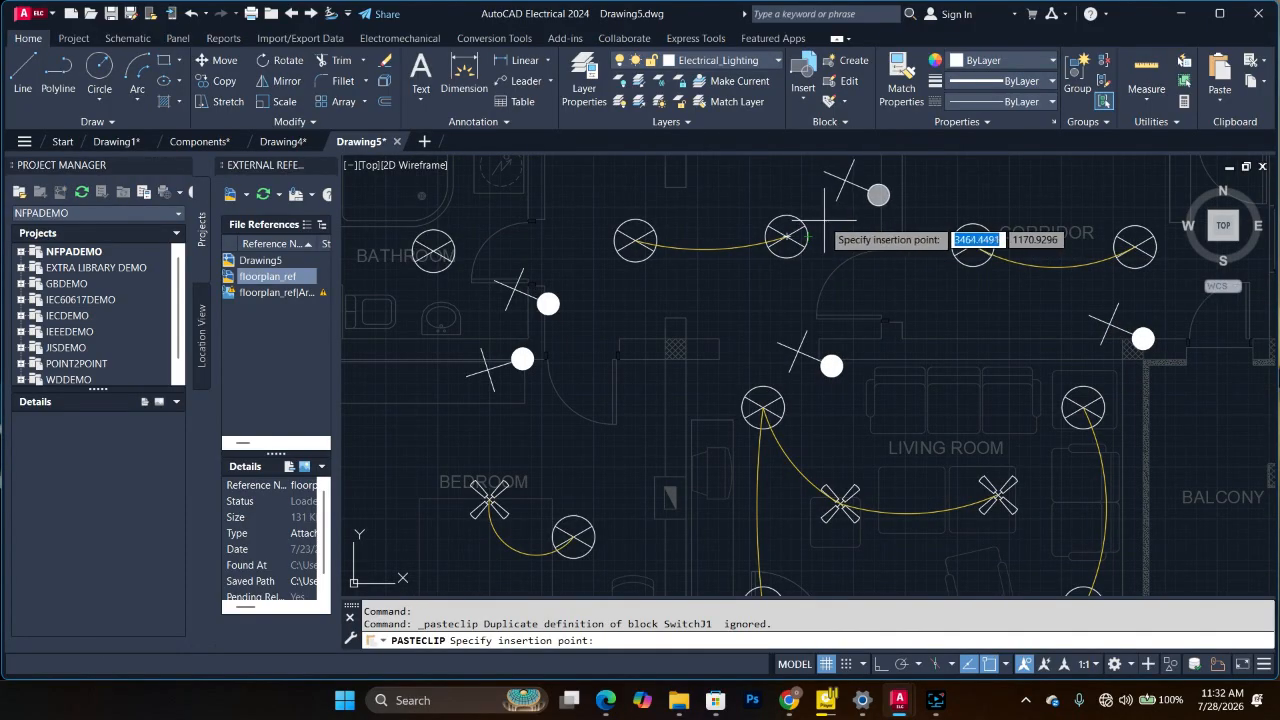
pyautogui.click(826, 235)
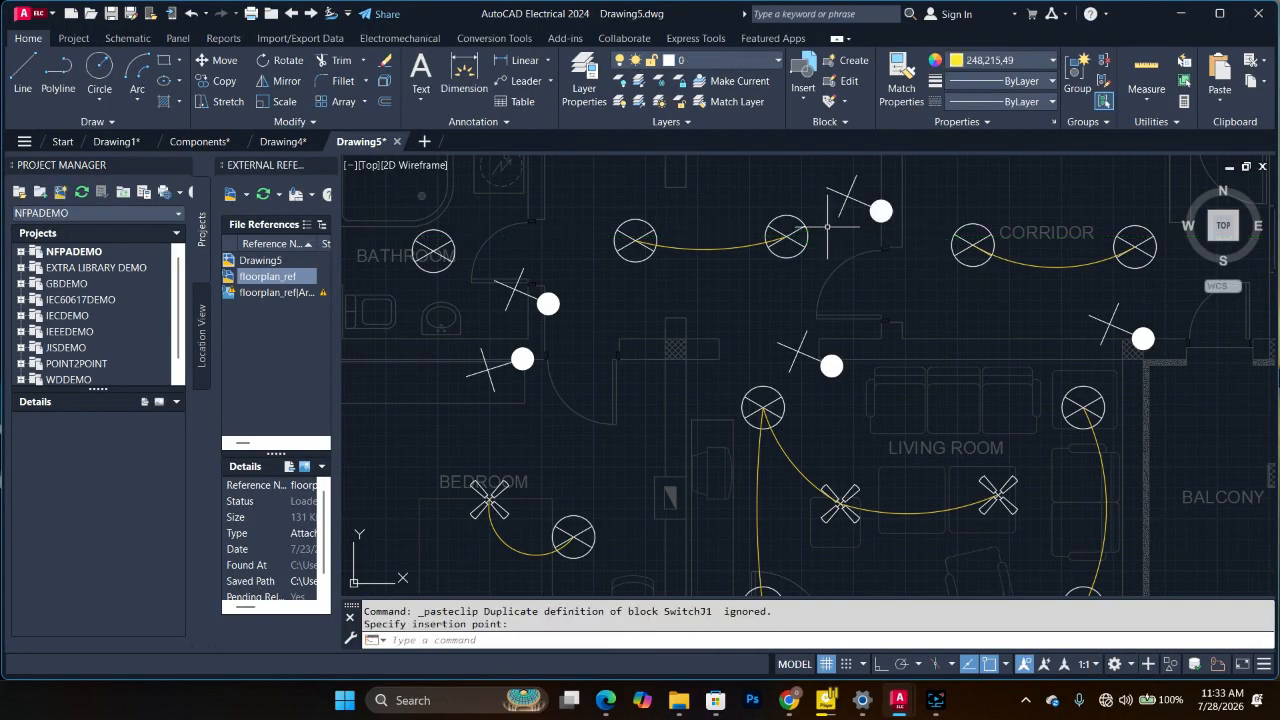
# Step: Paste a switch symbol for the dining area at the wall corner between the dining area and the kitchen
pyautogui.scroll(-5, 824, 318)
pyautogui.scroll(4, 860, 150)
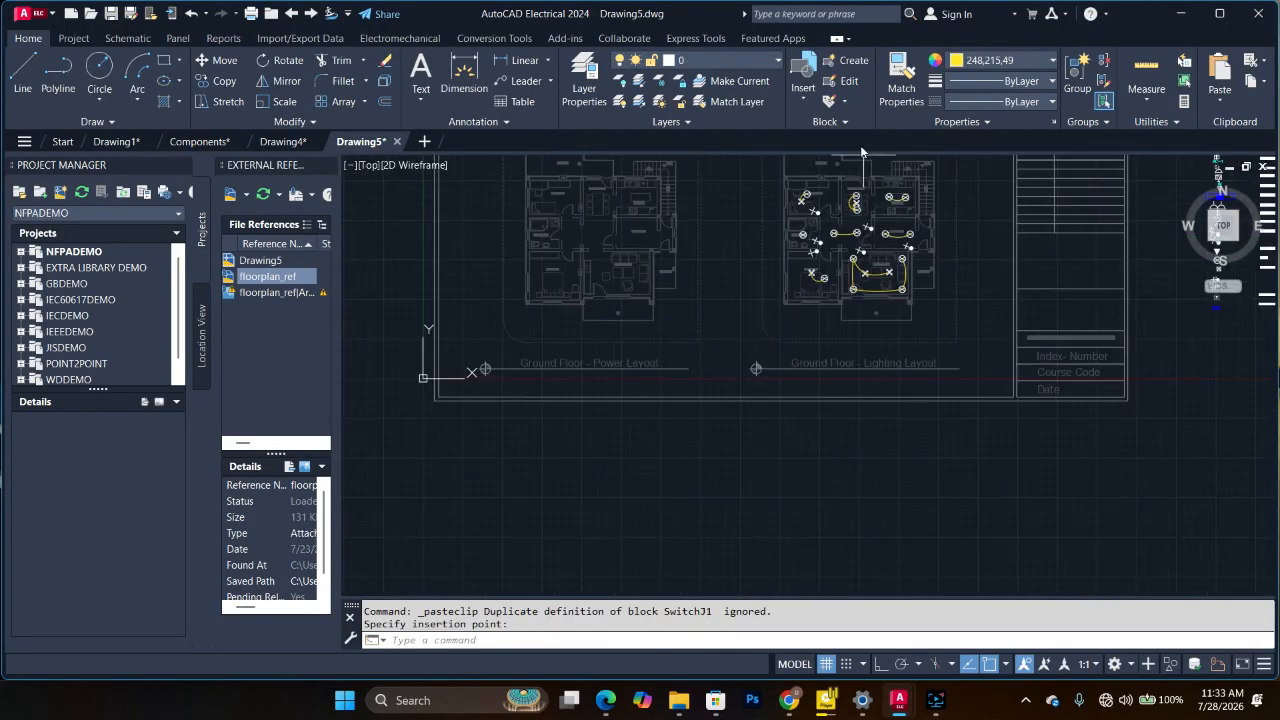
pyautogui.scroll(5, 830, 300)
pyautogui.hotkey('ctrl', 'v')
pyautogui.scroll(-3, 786, 420)
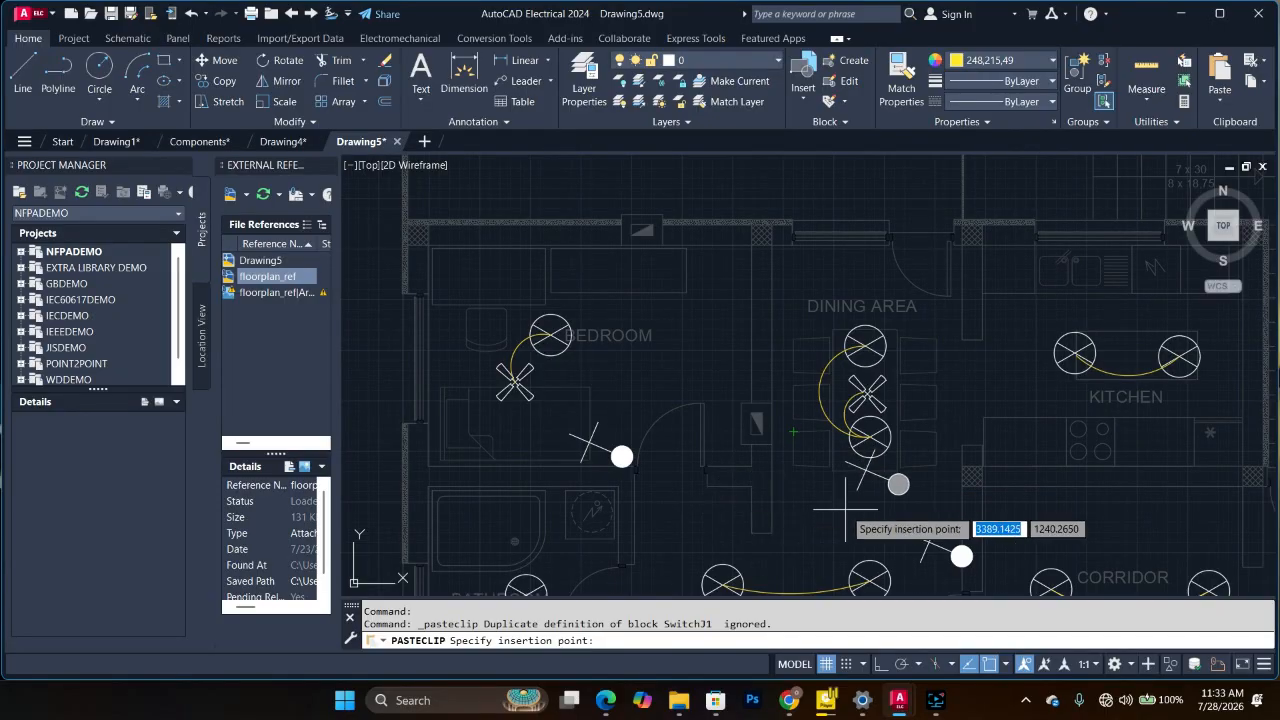
pyautogui.click(964, 504)
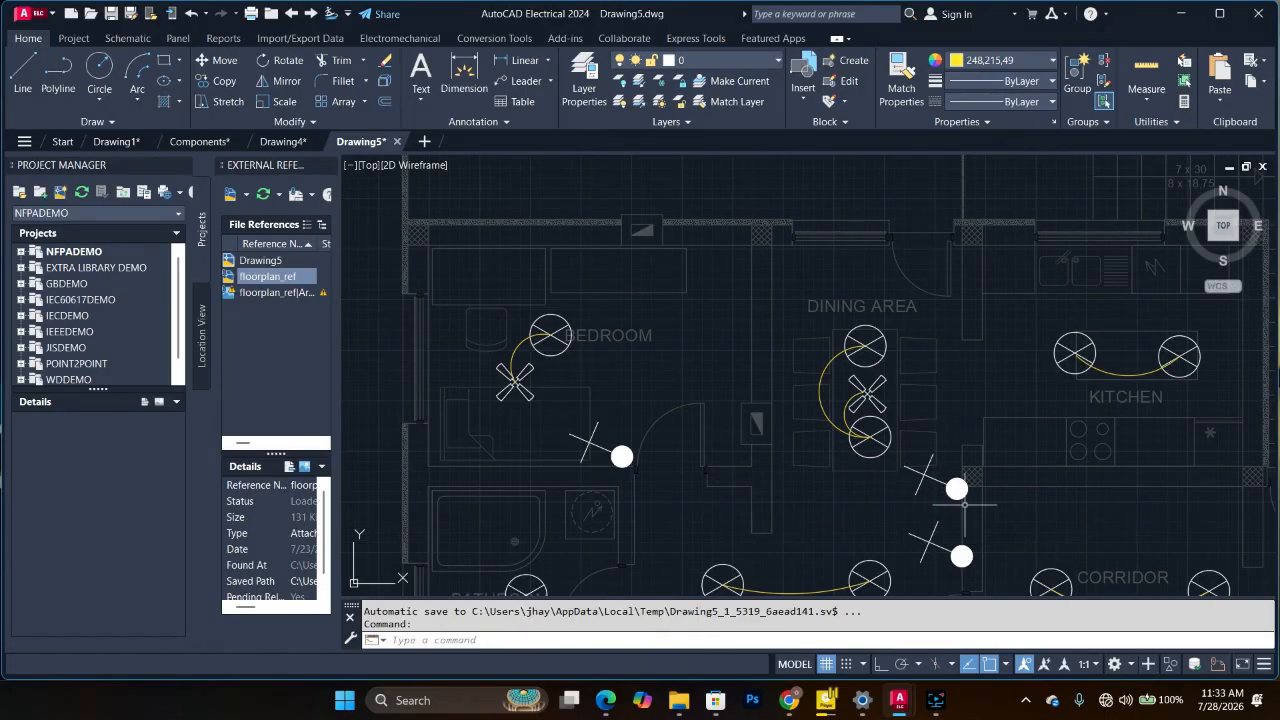
# Step: Paste a switch symbol at the upper side of the kitchen's entrance and rotate it about its circle's centre
pyautogui.hotkey('ctrl', 'v')
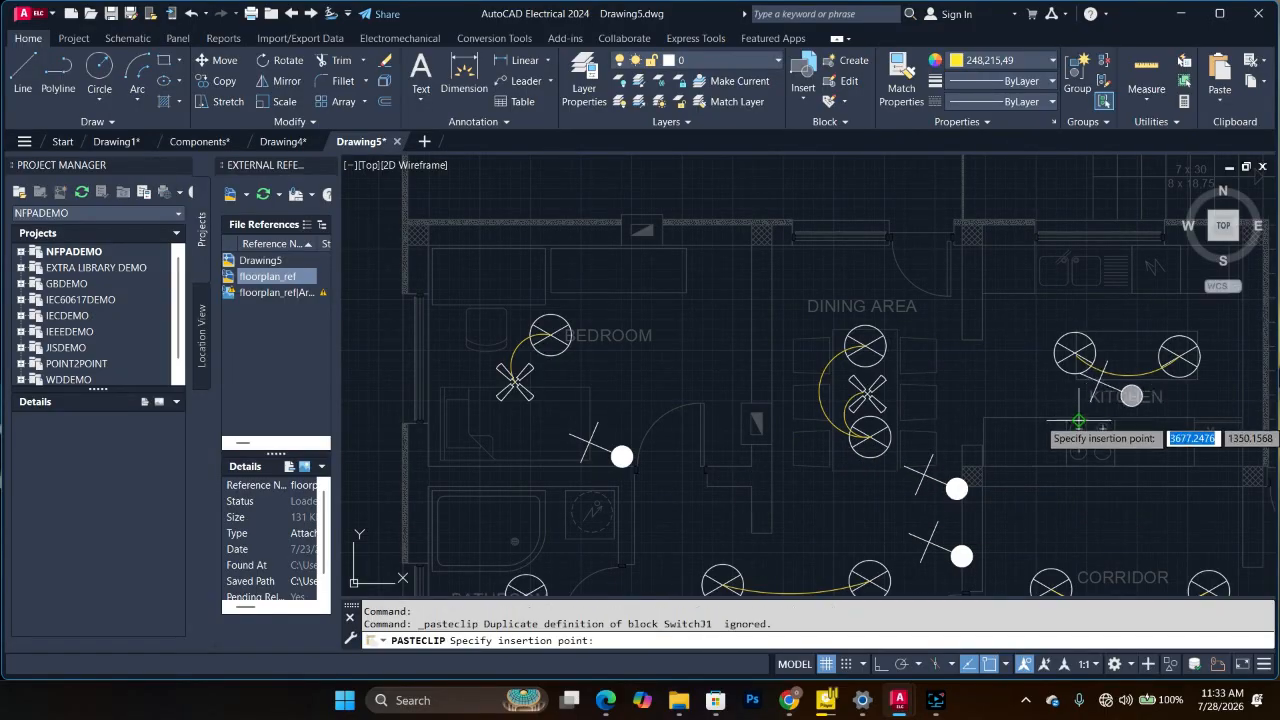
pyautogui.click(931, 356)
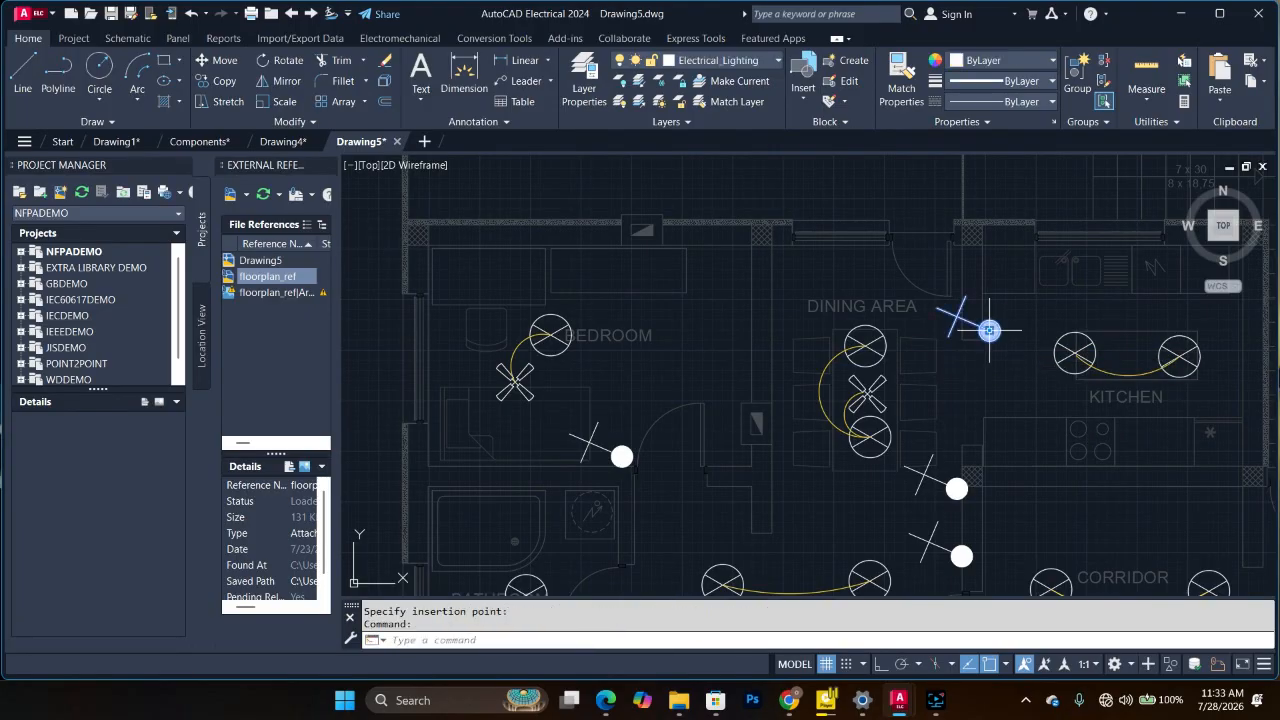
pyautogui.rightClick(986, 330)
pyautogui.click(1024, 445)
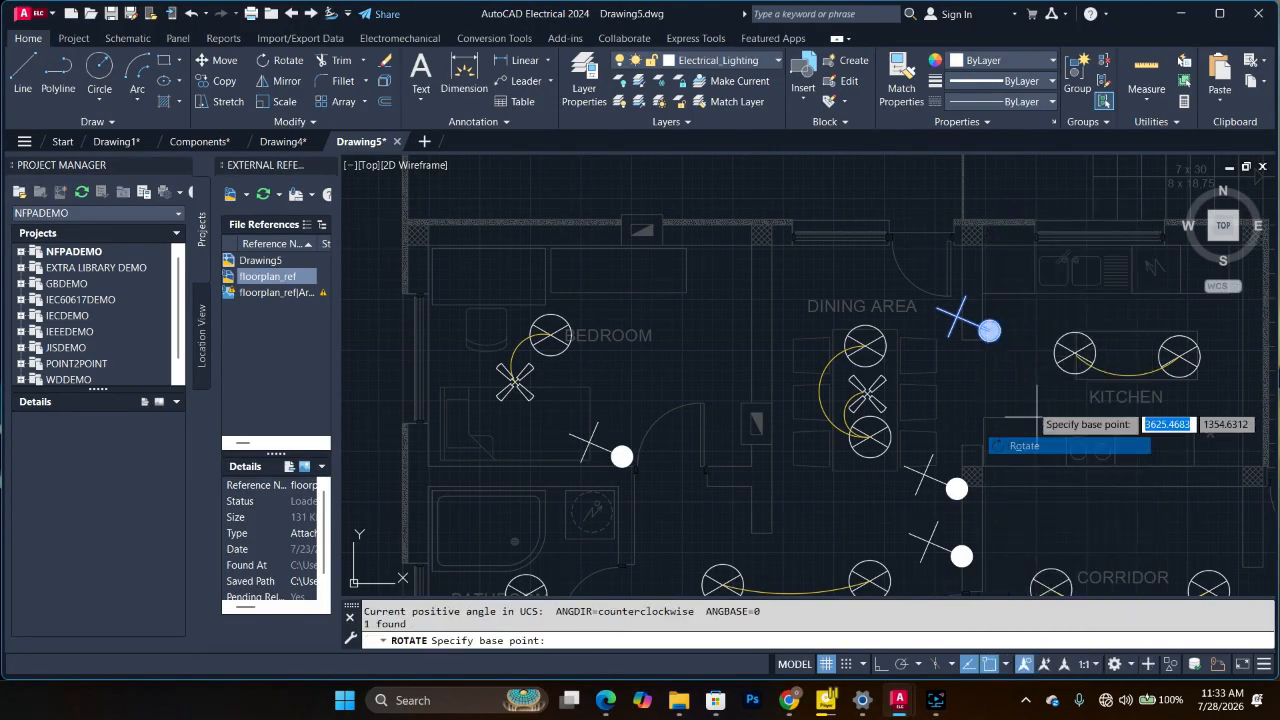
pyautogui.click(988, 330)
pyautogui.click(937, 384)
# Step: Connect the lower bedroom's light to the bedroom switch with a yellow arc drawn by start, end and included angle
pyautogui.scroll(-8, 940, 378)
pyautogui.scroll(6, 975, 430)
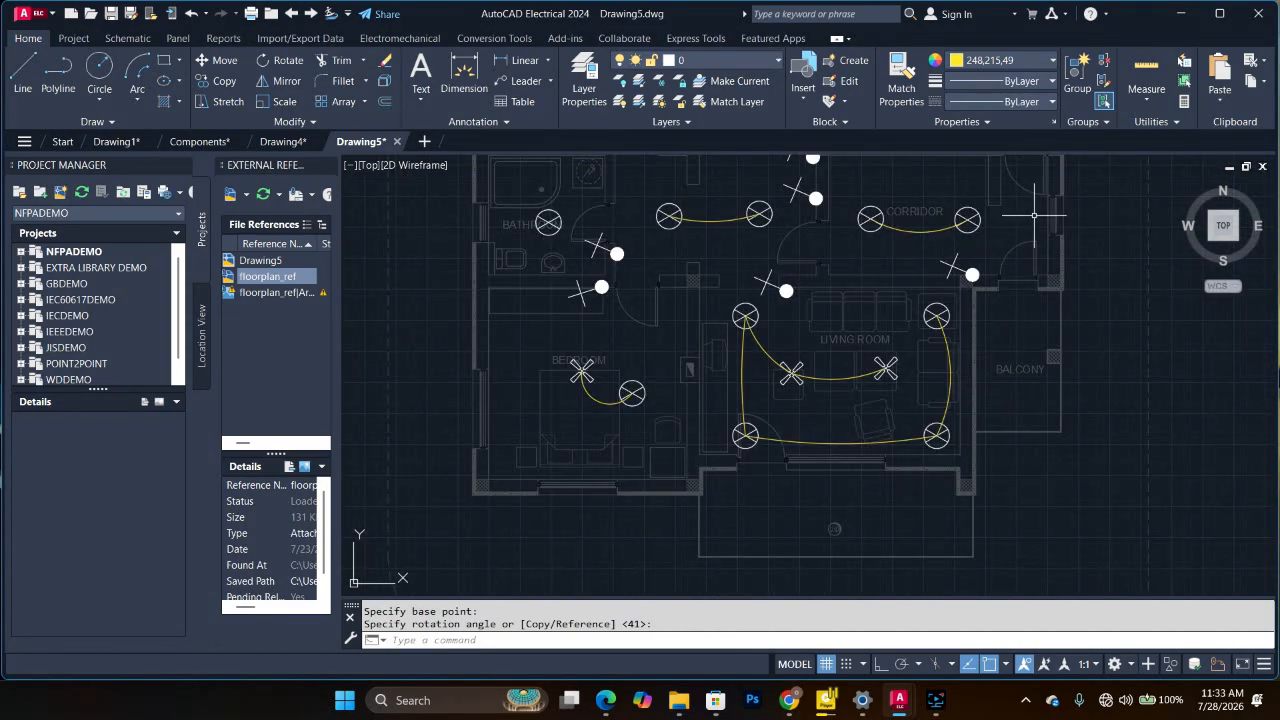
pyautogui.click(137, 68)
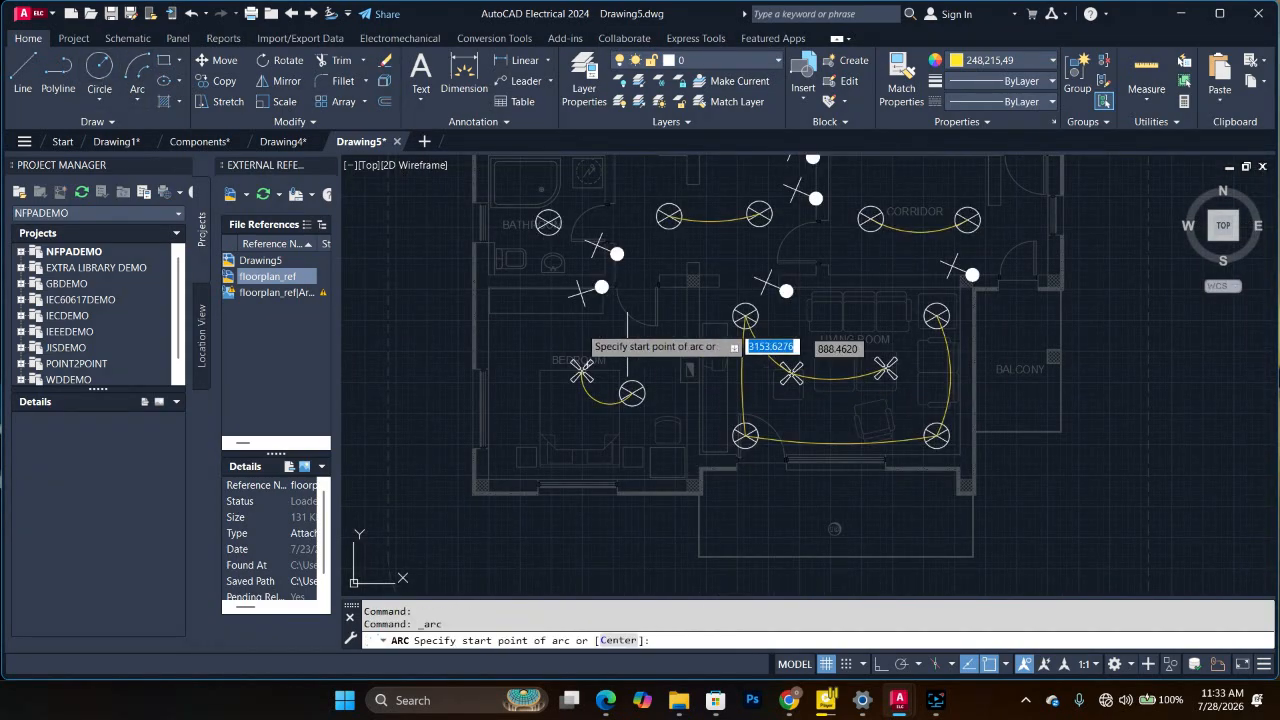
pyautogui.click(632, 393)
pyautogui.click(585, 305)
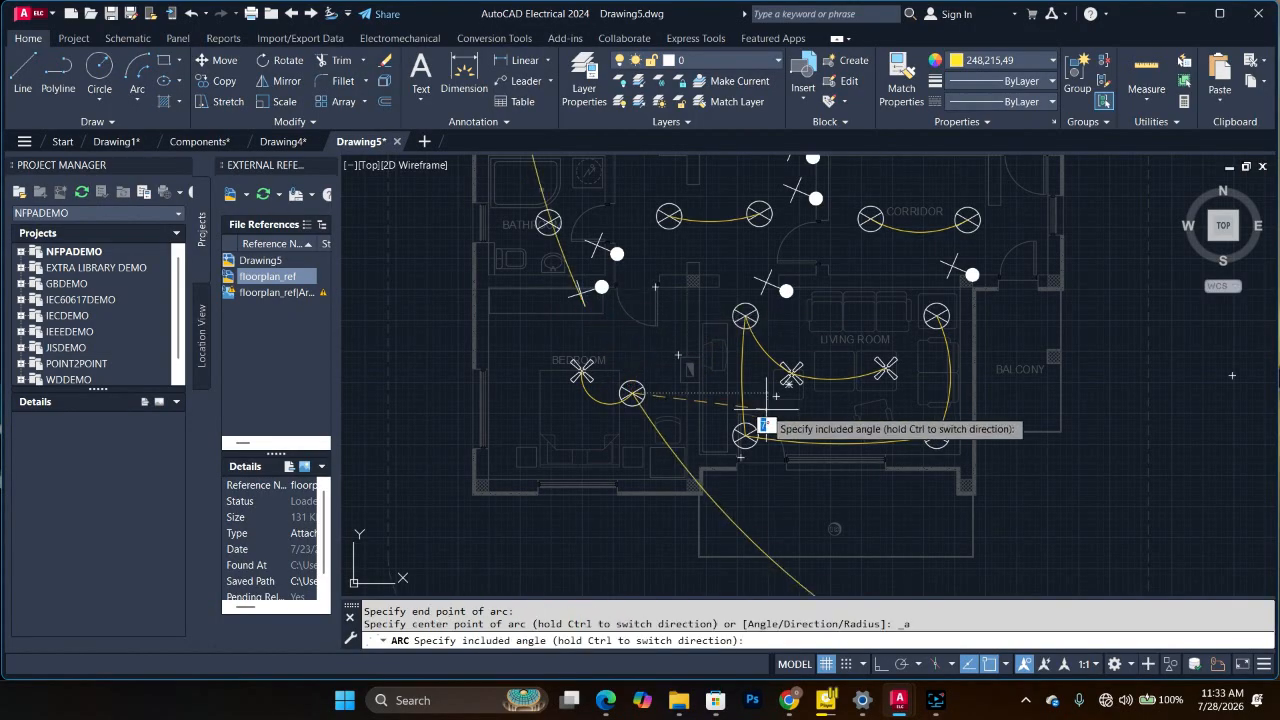
pyautogui.click(660, 290)
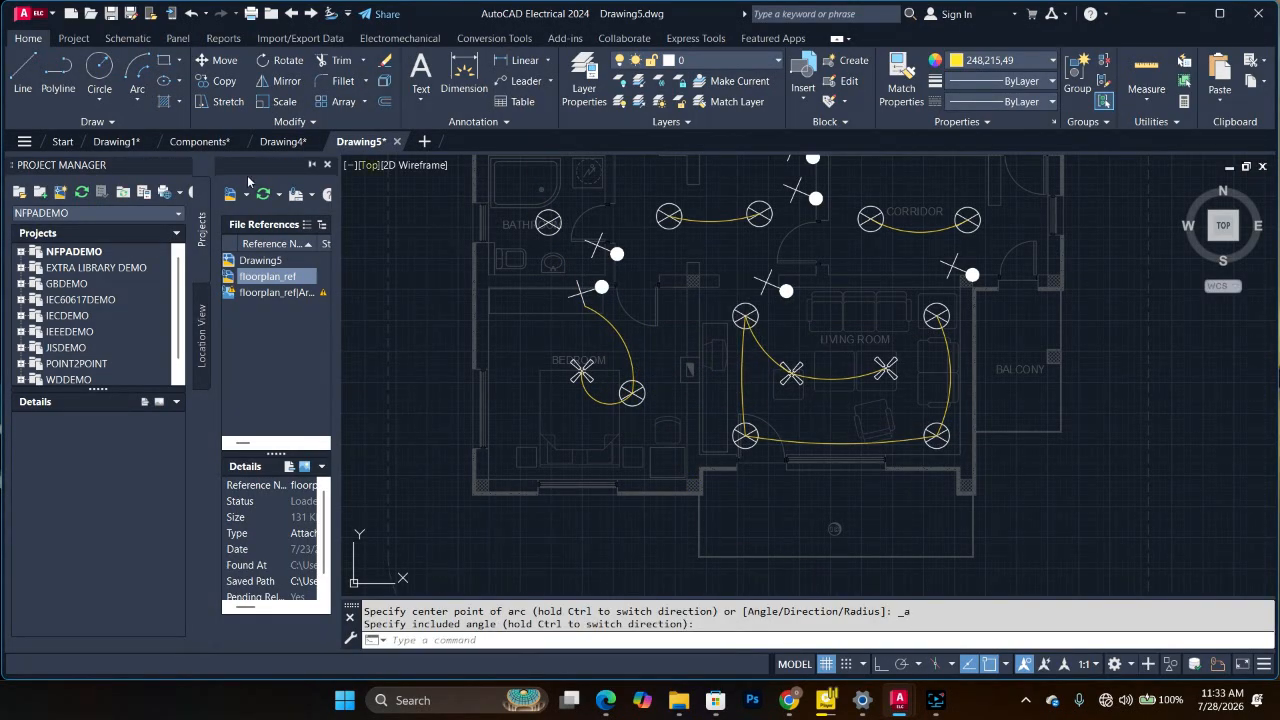
# Step: Draw yellow arcs connecting the living room's upper-left light and the corridor's right light to their nearest switches
pyautogui.click(137, 73)
pyautogui.click(745, 316)
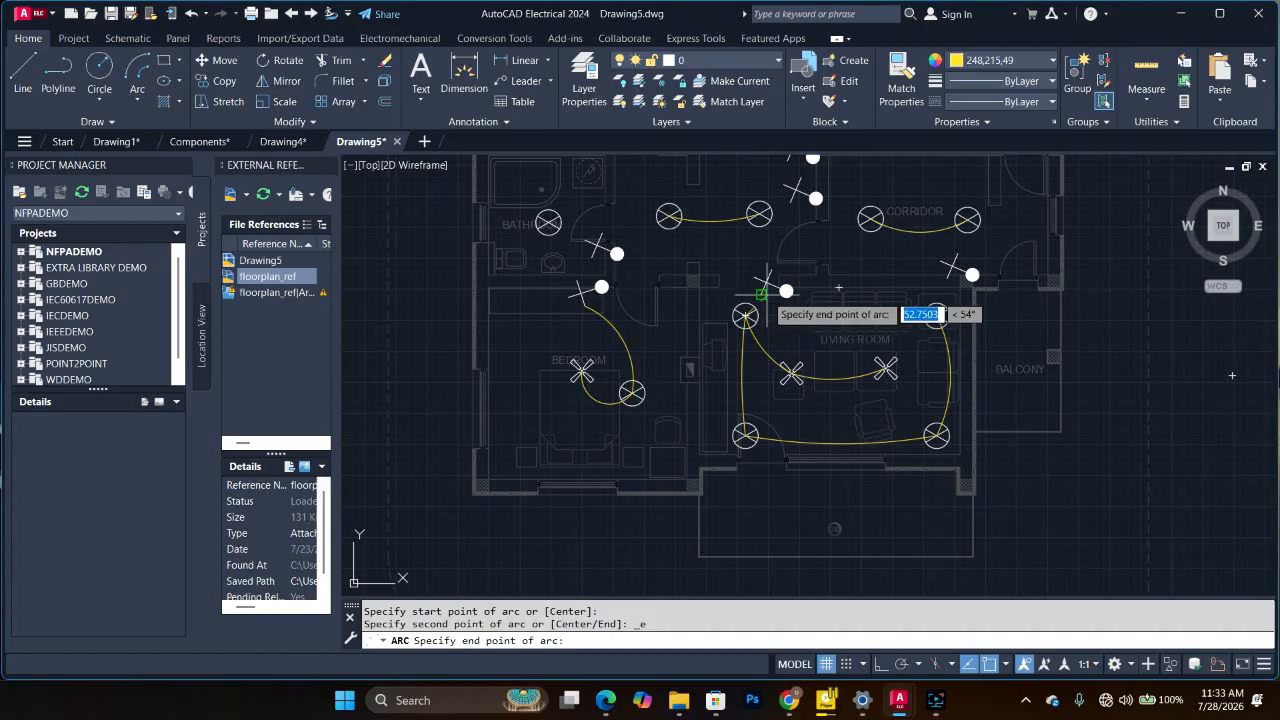
pyautogui.click(752, 265)
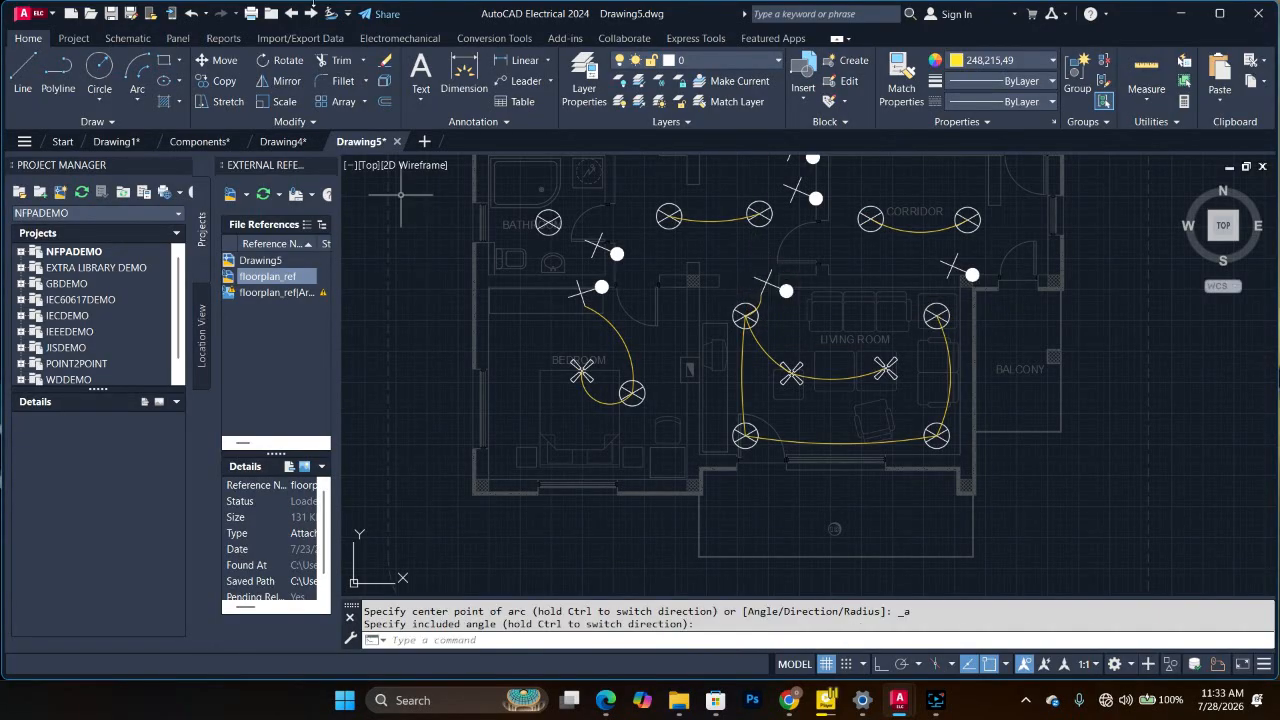
pyautogui.click(135, 62)
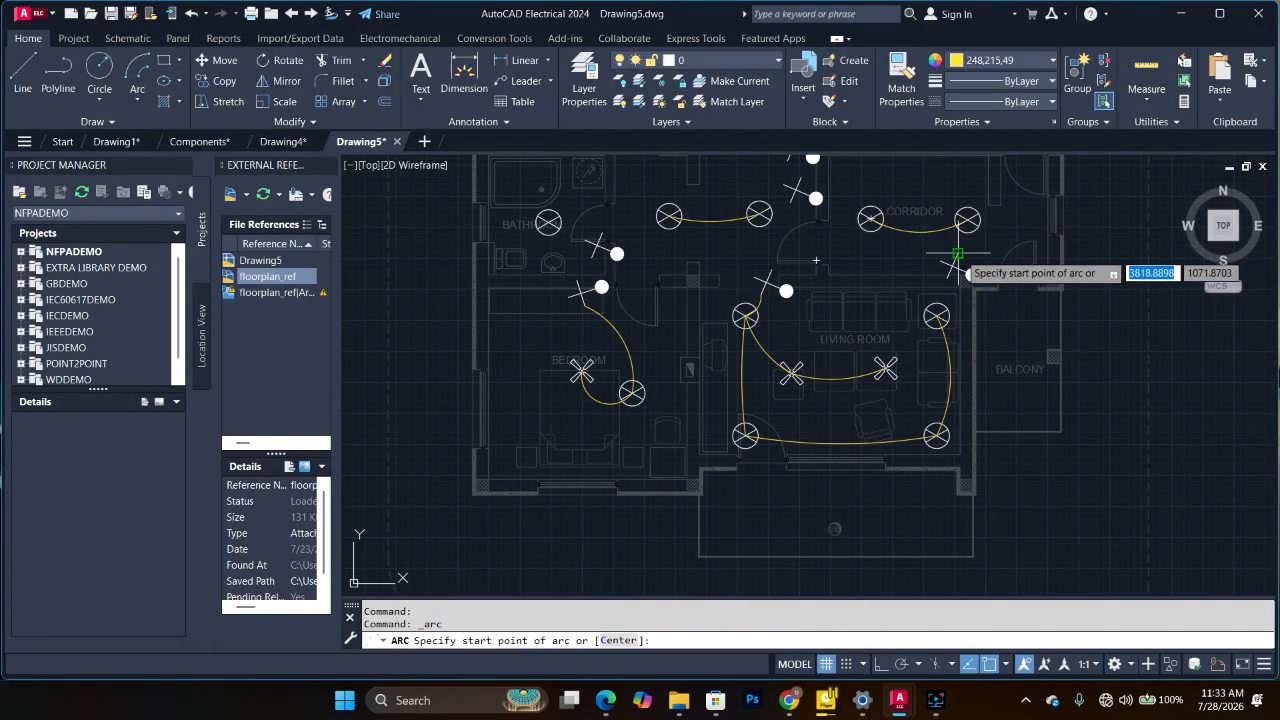
pyautogui.click(938, 246)
pyautogui.click(966, 218)
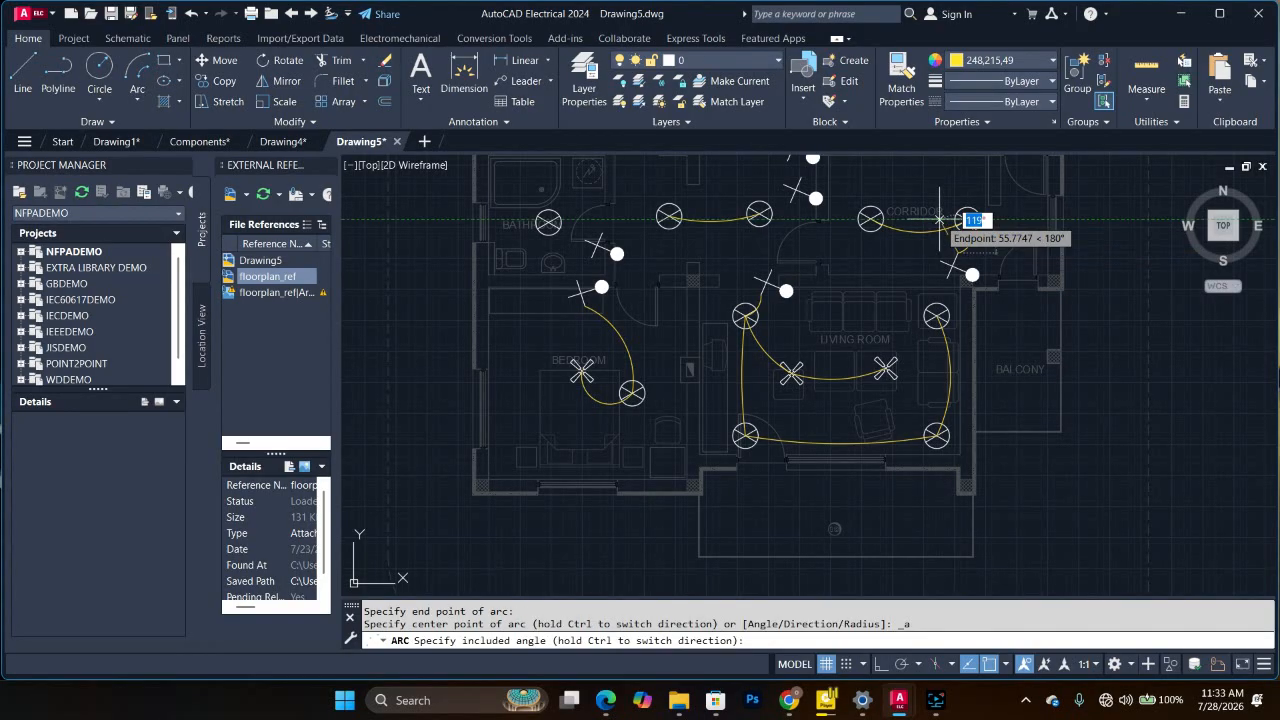
pyautogui.click(966, 218)
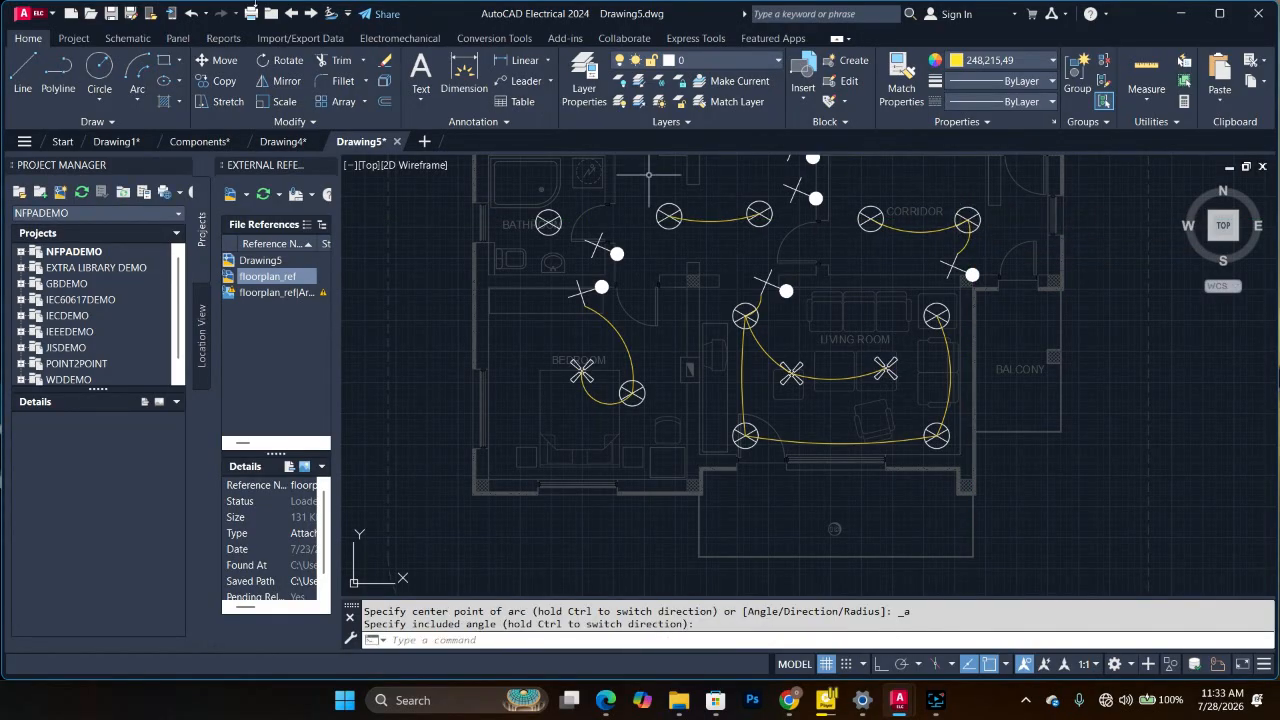
# Step: Draw yellow arcs connecting the hallway's right light and the bathroom light to their switches
pyautogui.click(137, 80)
pyautogui.click(816, 198)
pyautogui.click(870, 218)
pyautogui.click(739, 178)
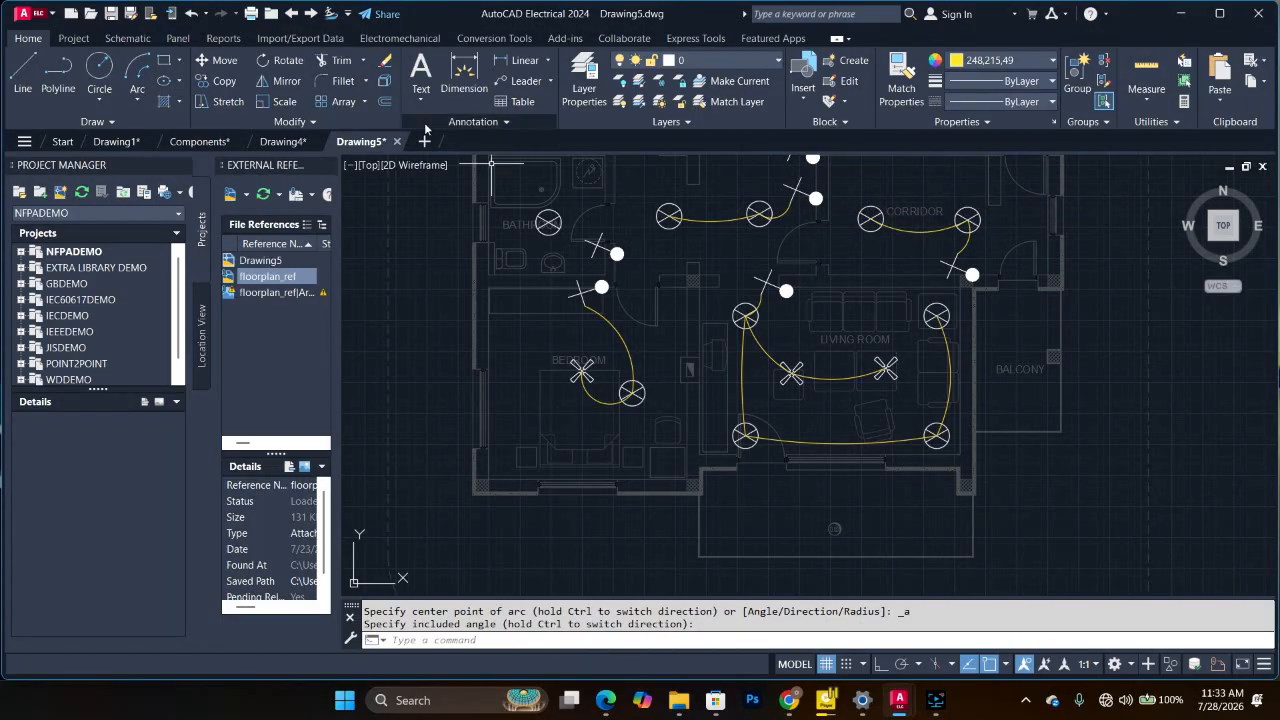
pyautogui.click(137, 68)
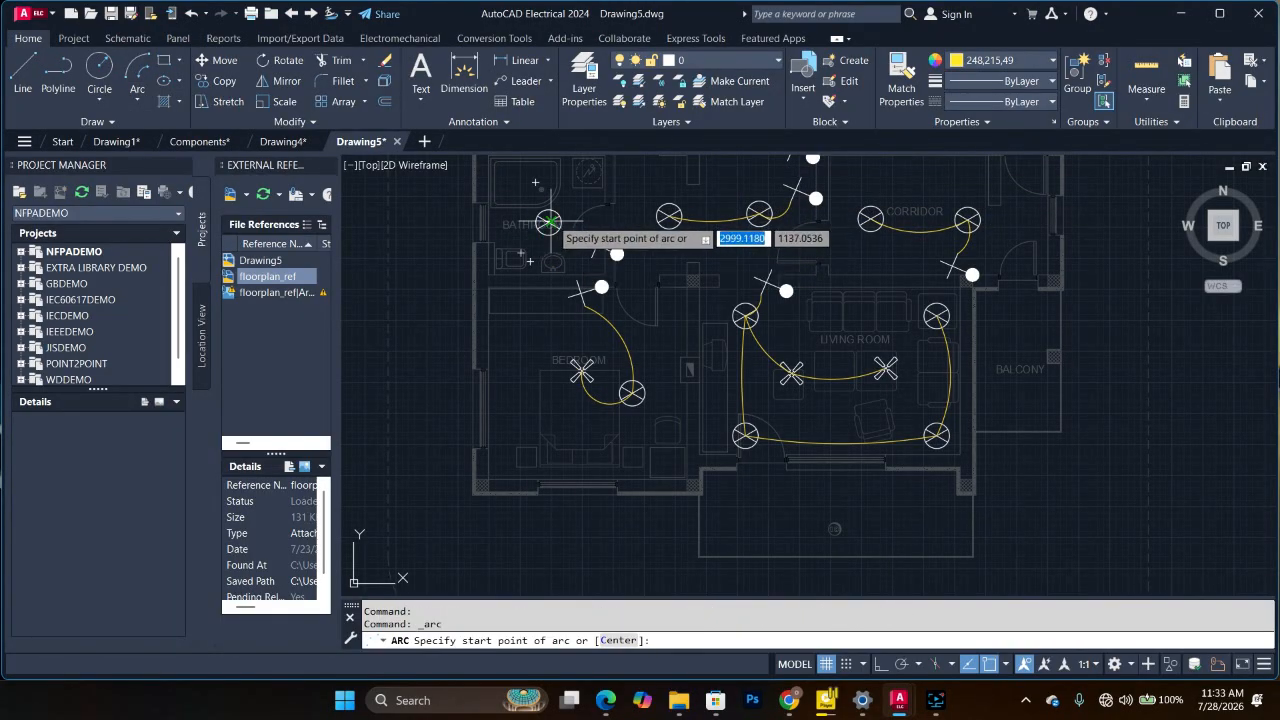
pyautogui.click(548, 222)
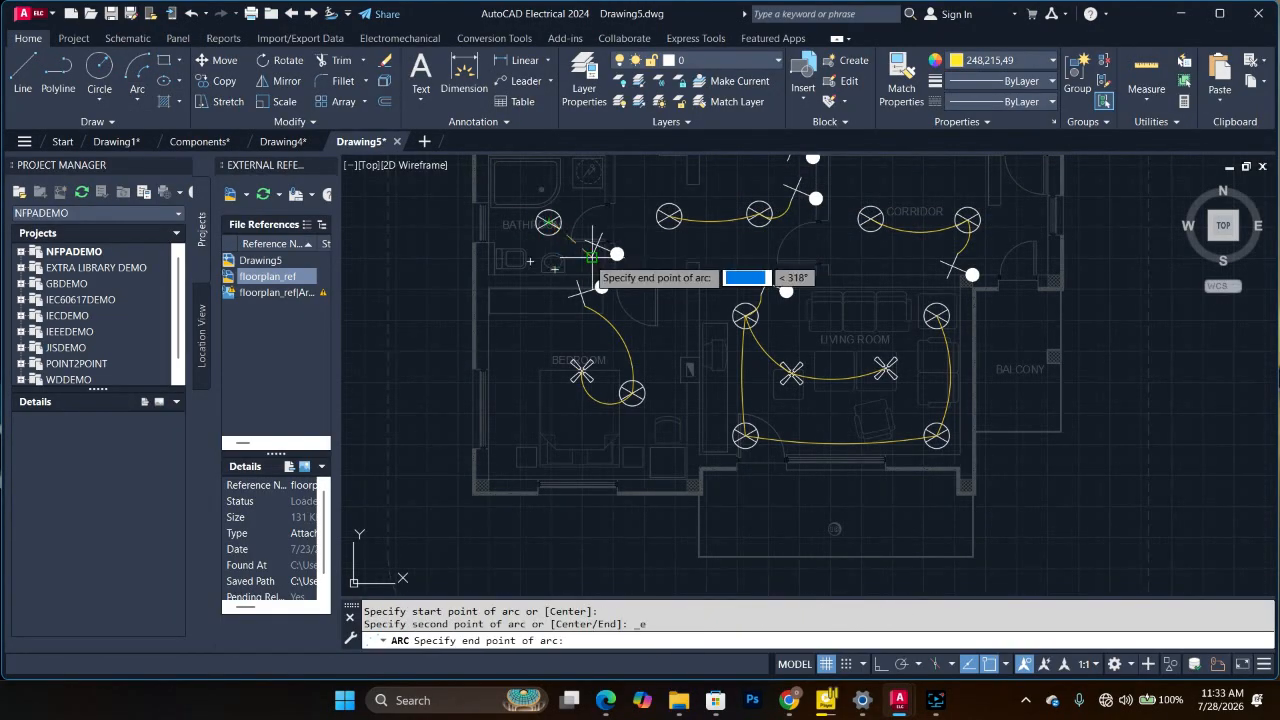
pyautogui.click(492, 218)
pyautogui.moveTo(828, 290); pyautogui.dragTo(813, 402, button='middle')
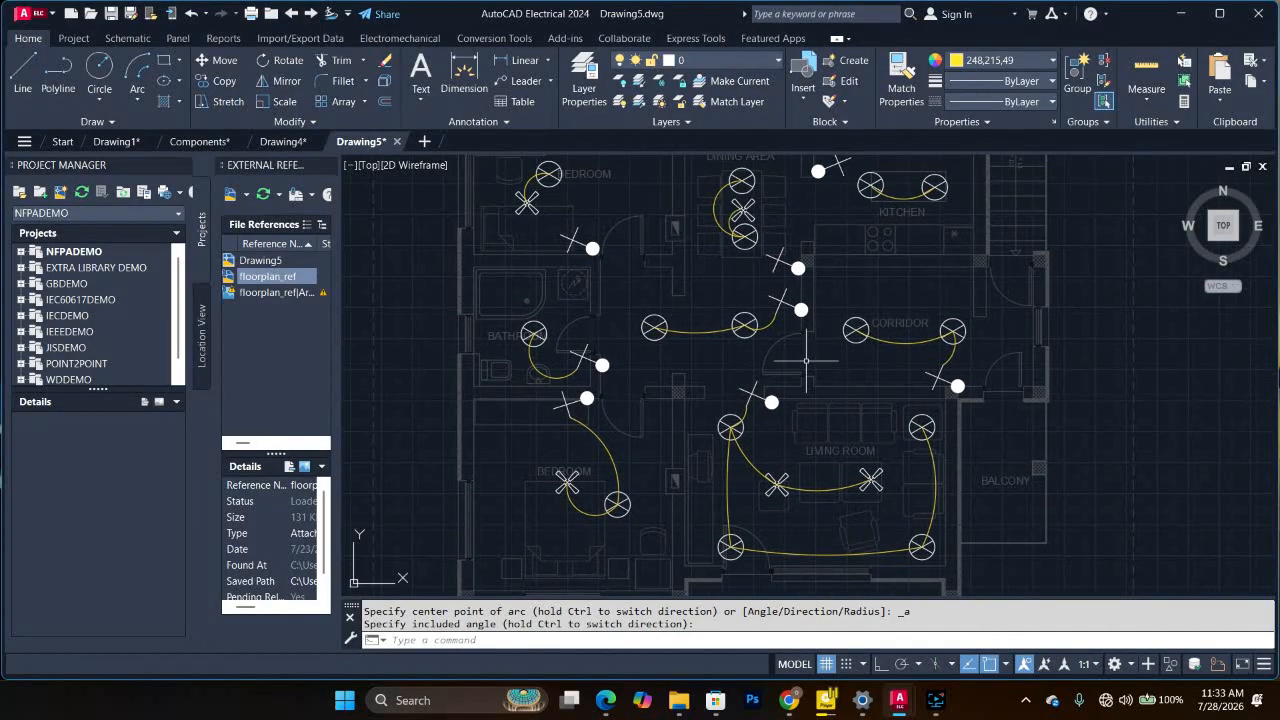
# Step: Draw yellow arcs connecting the upper bedroom's fan and the dining area's lower light to their switches
pyautogui.click(148, 63)
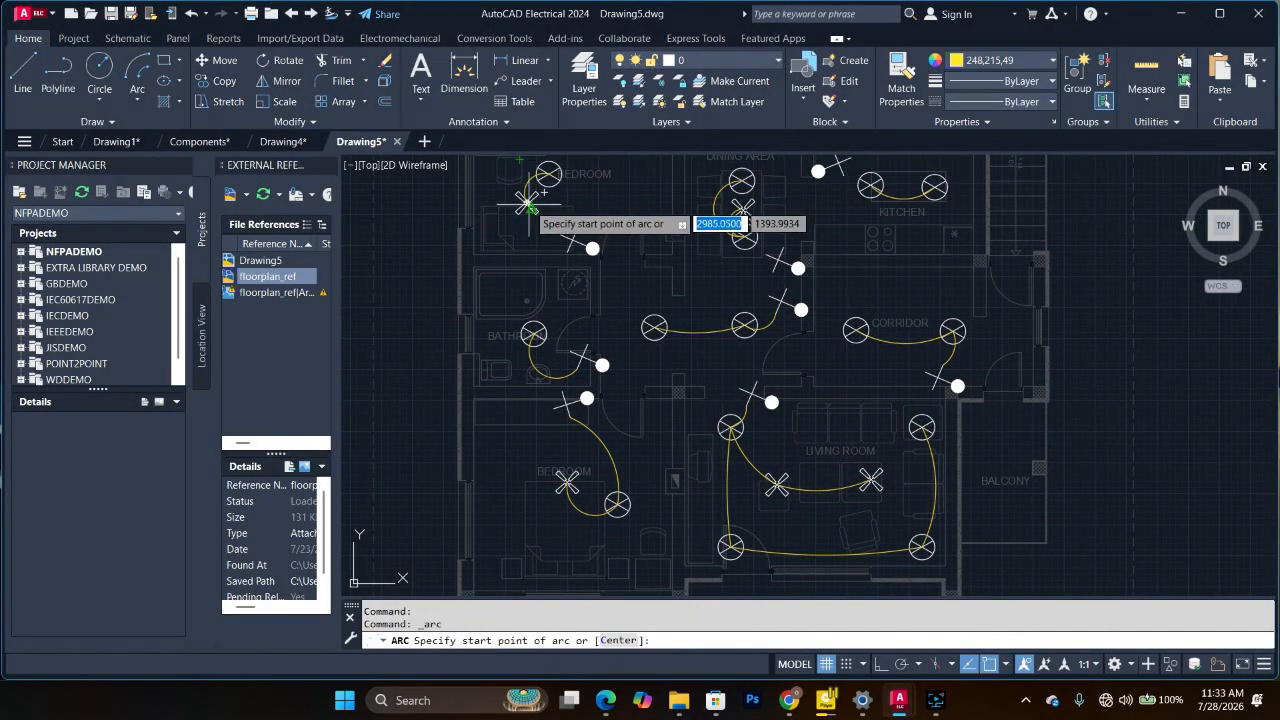
pyautogui.click(527, 202)
pyautogui.click(590, 248)
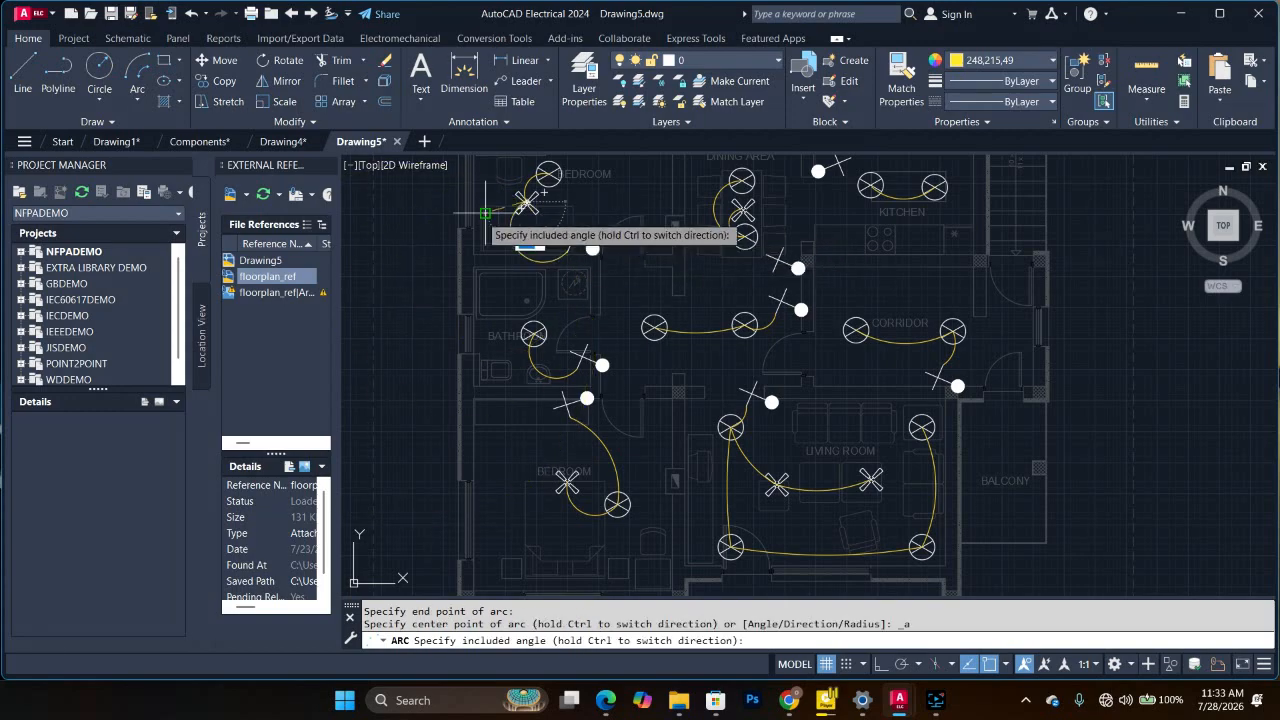
pyautogui.click(452, 186)
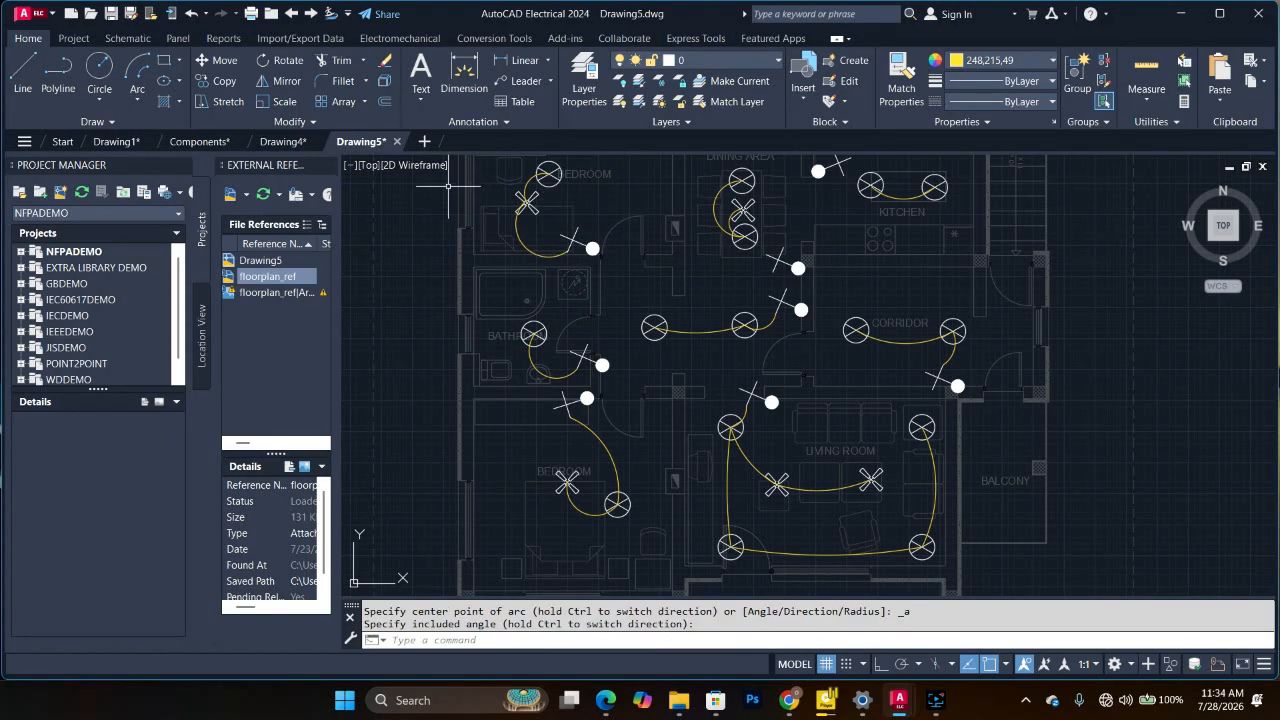
pyautogui.click(151, 69)
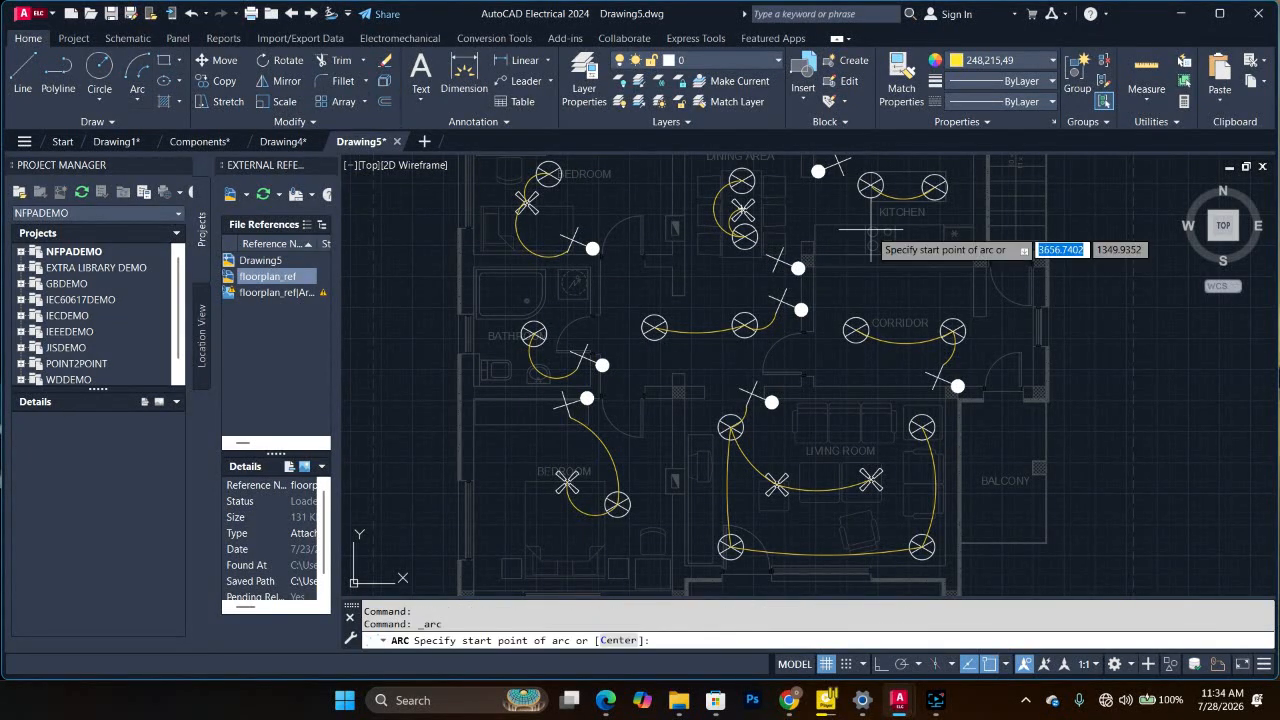
pyautogui.click(752, 242)
pyautogui.click(798, 267)
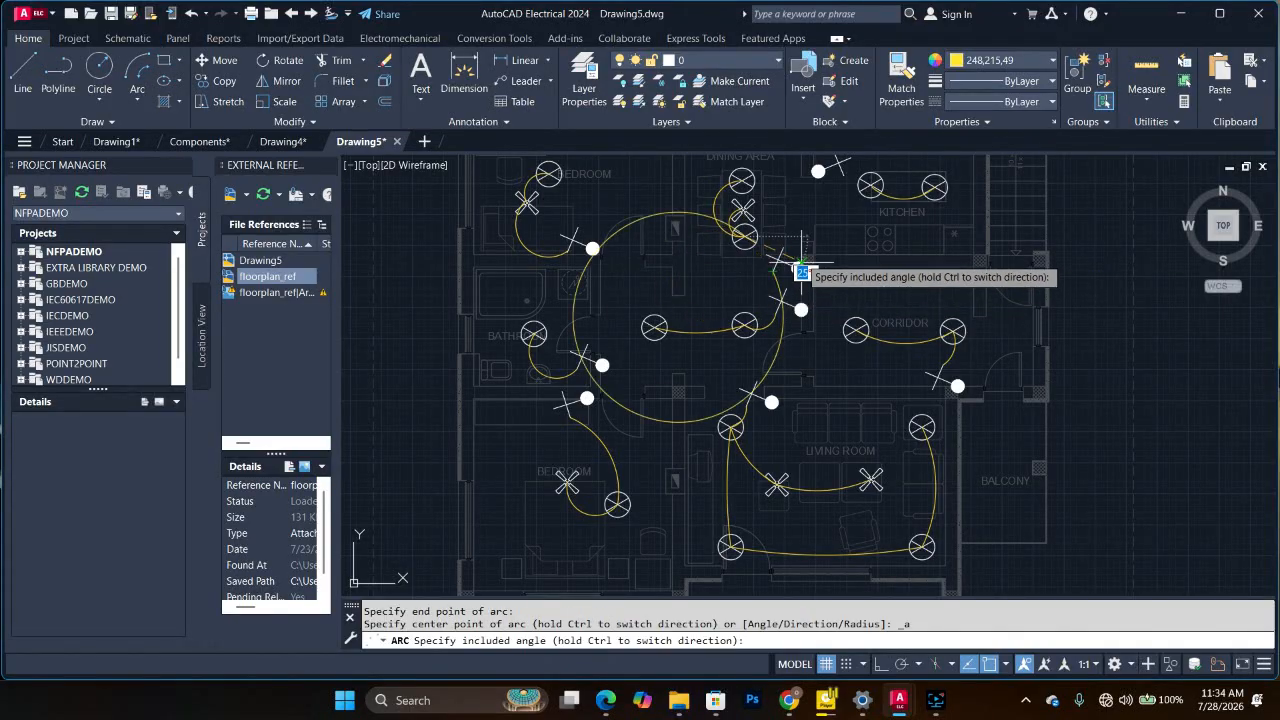
pyautogui.click(727, 259)
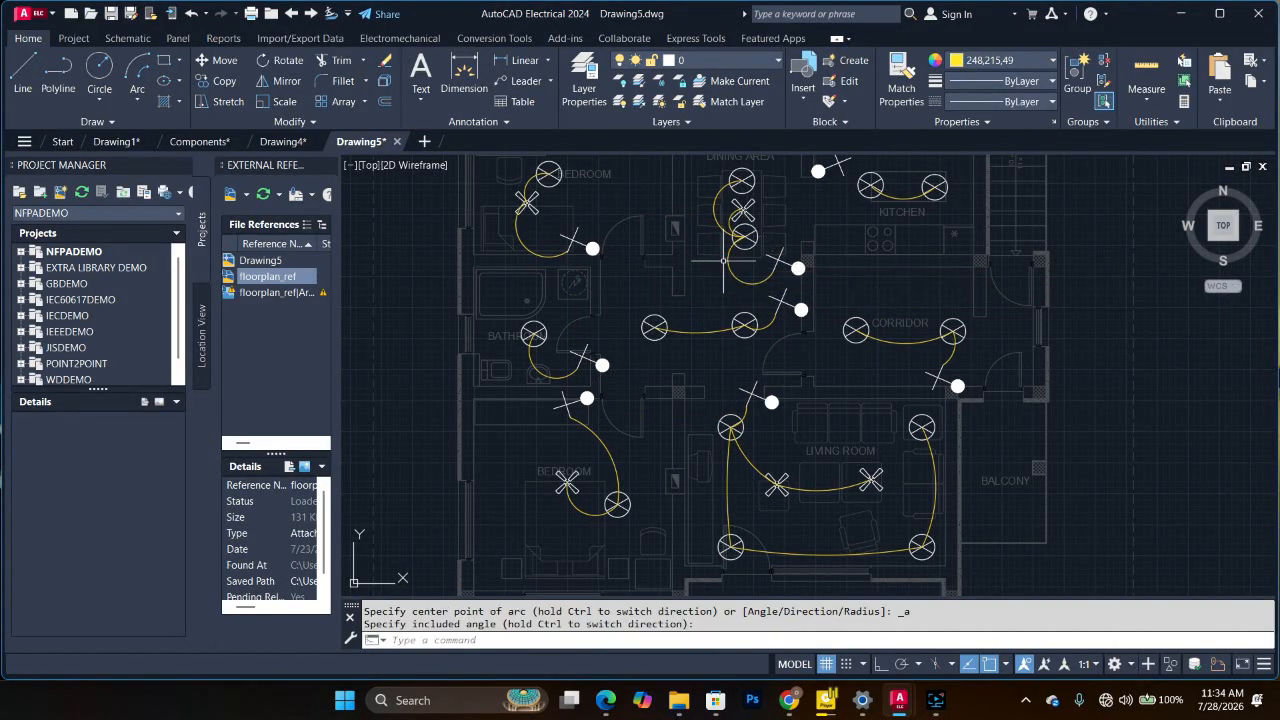
# Step: Connect the switch at the kitchen entrance to the kitchen's left light with a yellow arc
pyautogui.click(140, 75)
pyautogui.click(818, 171)
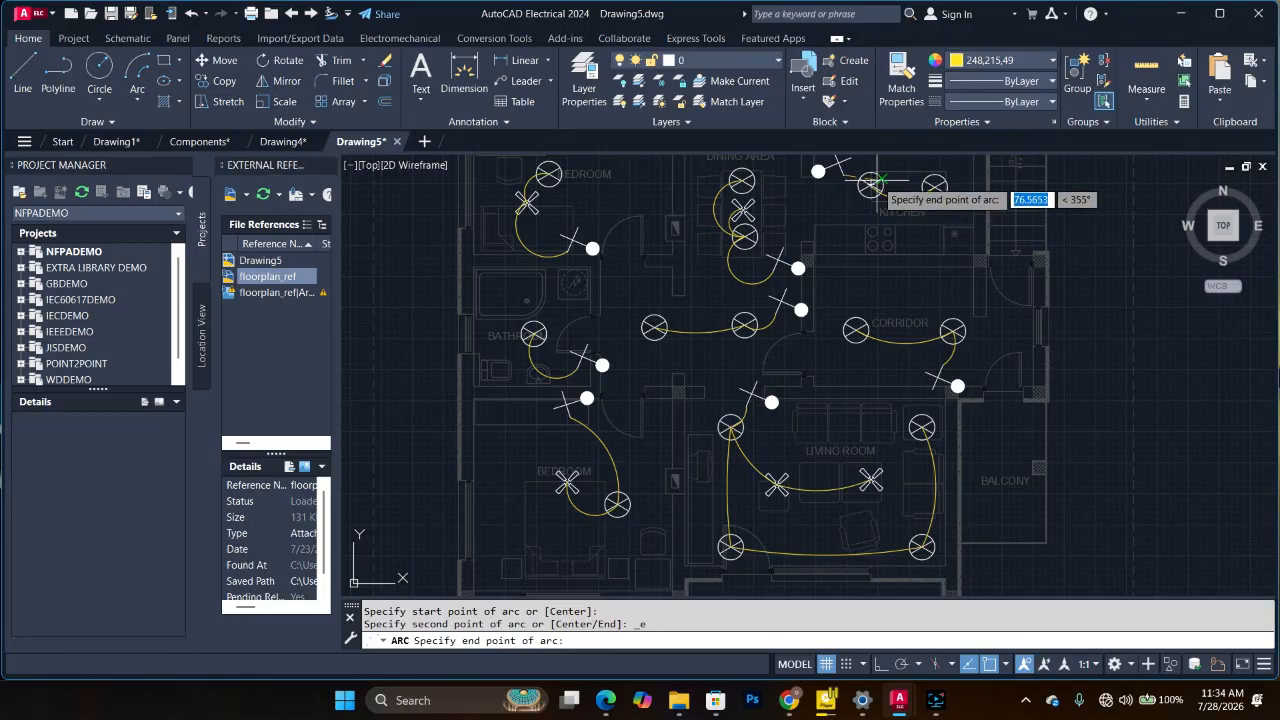
pyautogui.click(871, 185)
pyautogui.click(809, 195)
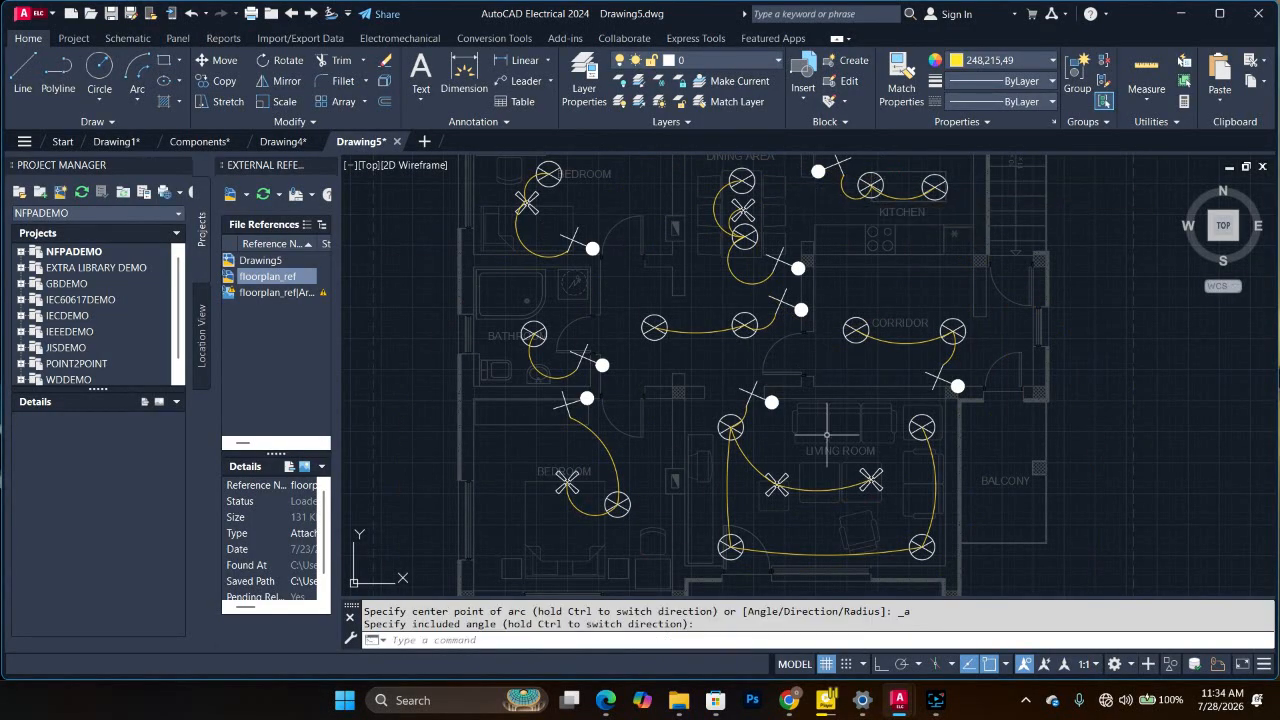
# Step: Examine the switch wiring arcs room by room across the Ground Floor - Lighting Layout plan
pyautogui.scroll(-2, 827, 434)
pyautogui.scroll(2, 853, 403)
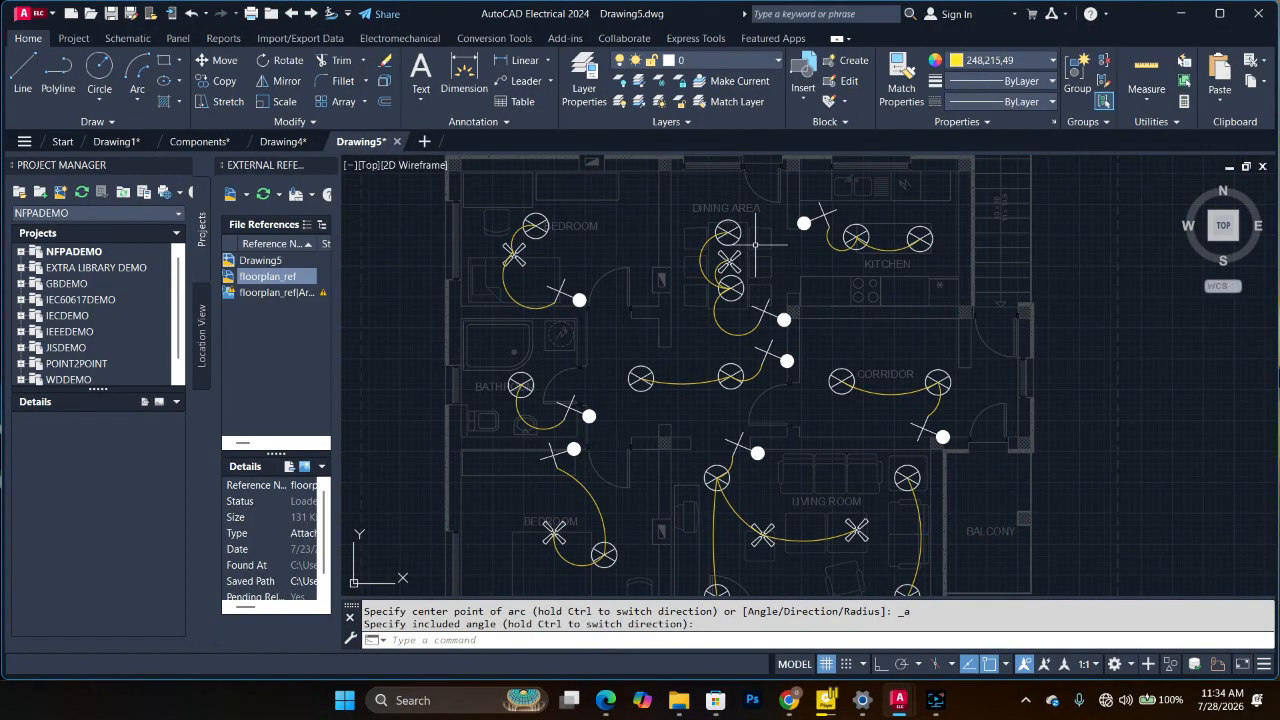
pyautogui.scroll(-4, 764, 226)
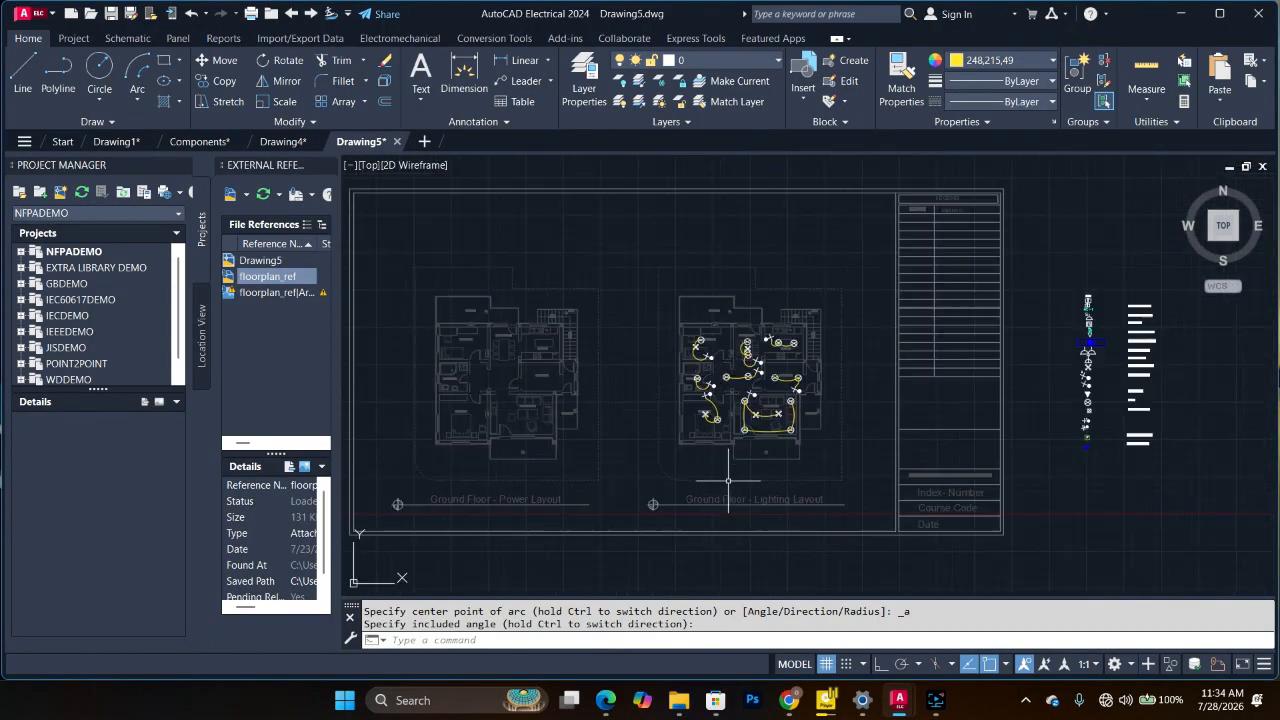
pyautogui.scroll(3, 893, 577)
pyautogui.scroll(-3, 776, 564)
pyautogui.scroll(3, 740, 375)
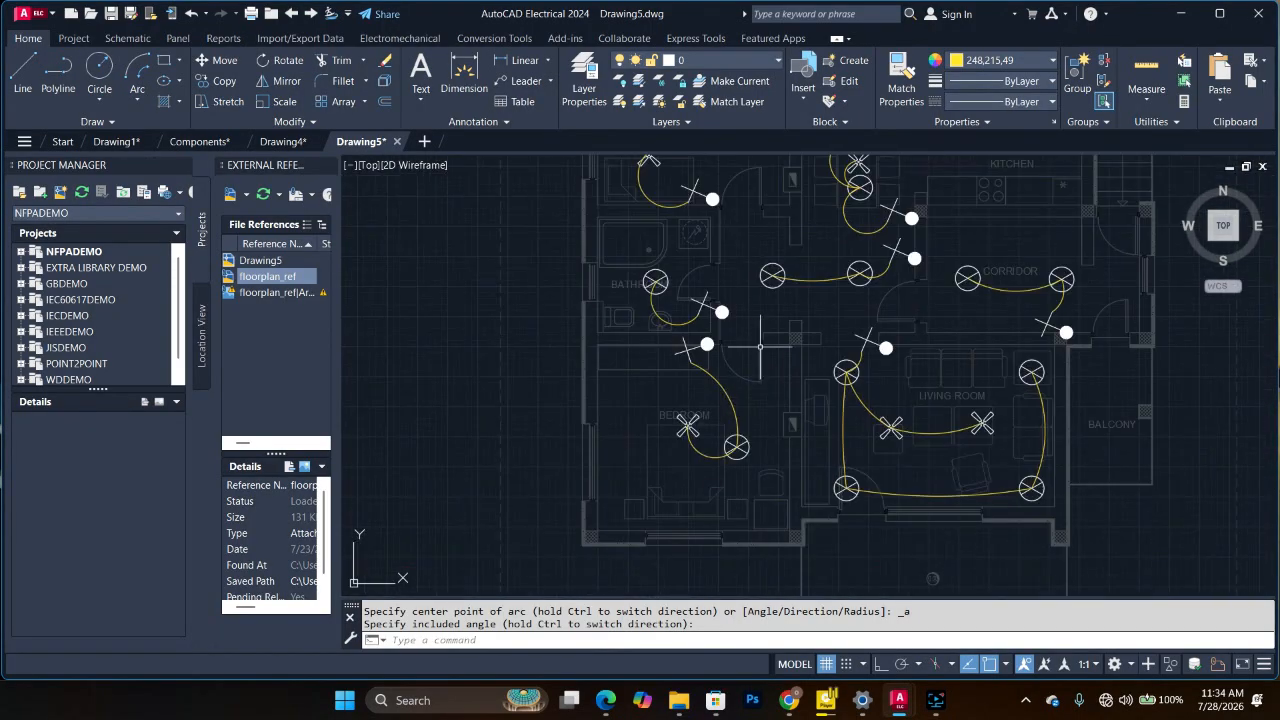
pyautogui.scroll(-2, 770, 400)
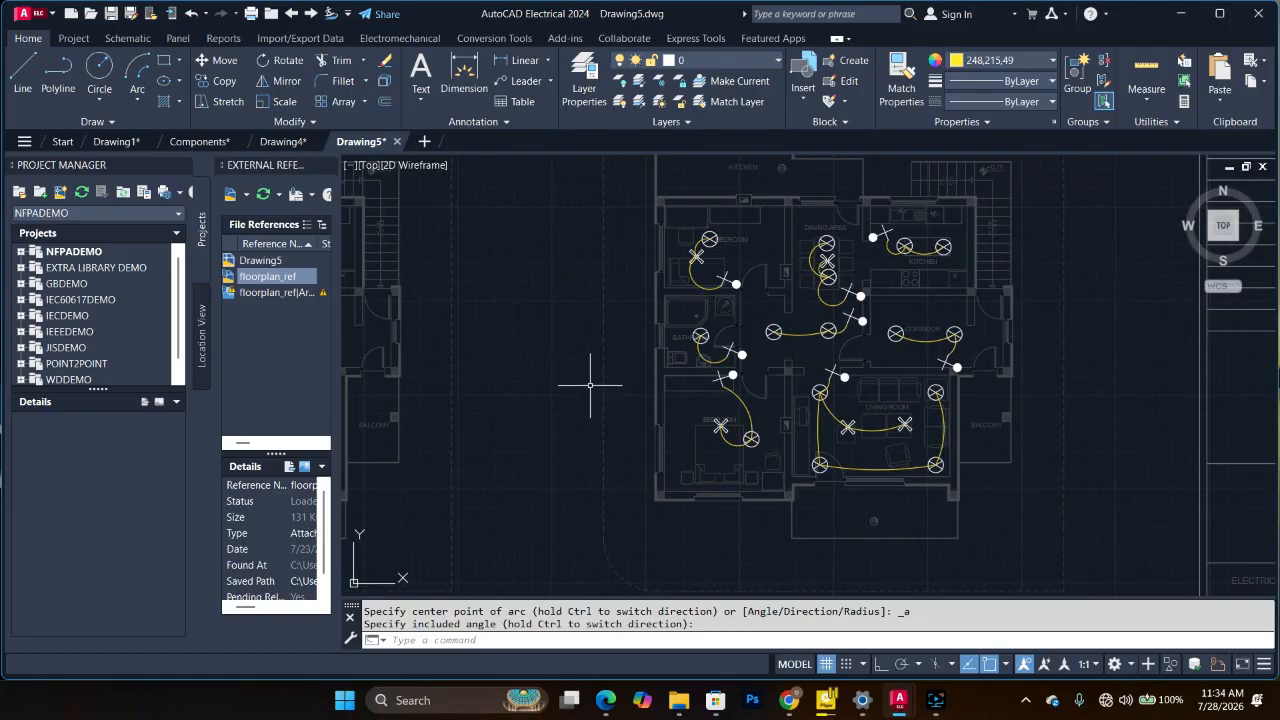
# Step: Copy the distribution board symbol from the symbol column and paste it along the corridor's lower wall, beside the corridor switch
pyautogui.scroll(-3, 590, 384)
pyautogui.scroll(3, 942, 387)
pyautogui.click(946, 367)
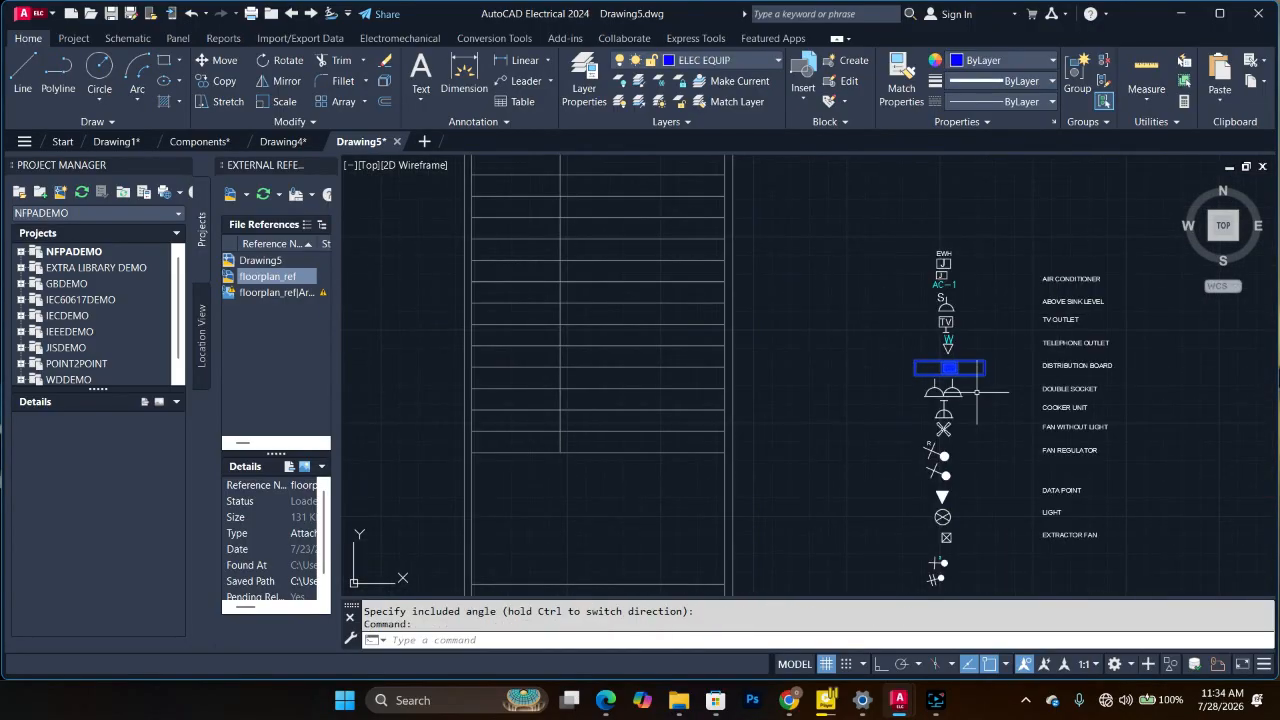
pyautogui.hotkey('ctrl', 'c')
pyautogui.scroll(-2, 853, 395)
pyautogui.scroll(4, 571, 389)
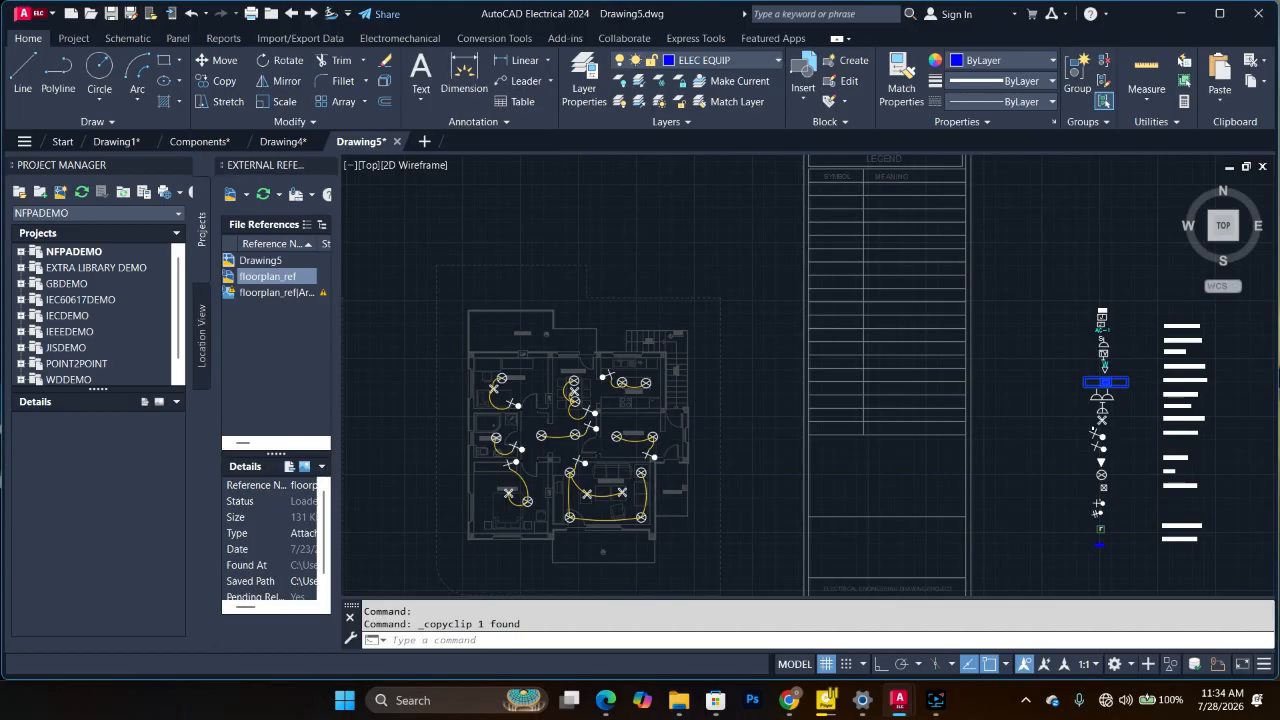
pyautogui.scroll(4, 531, 425)
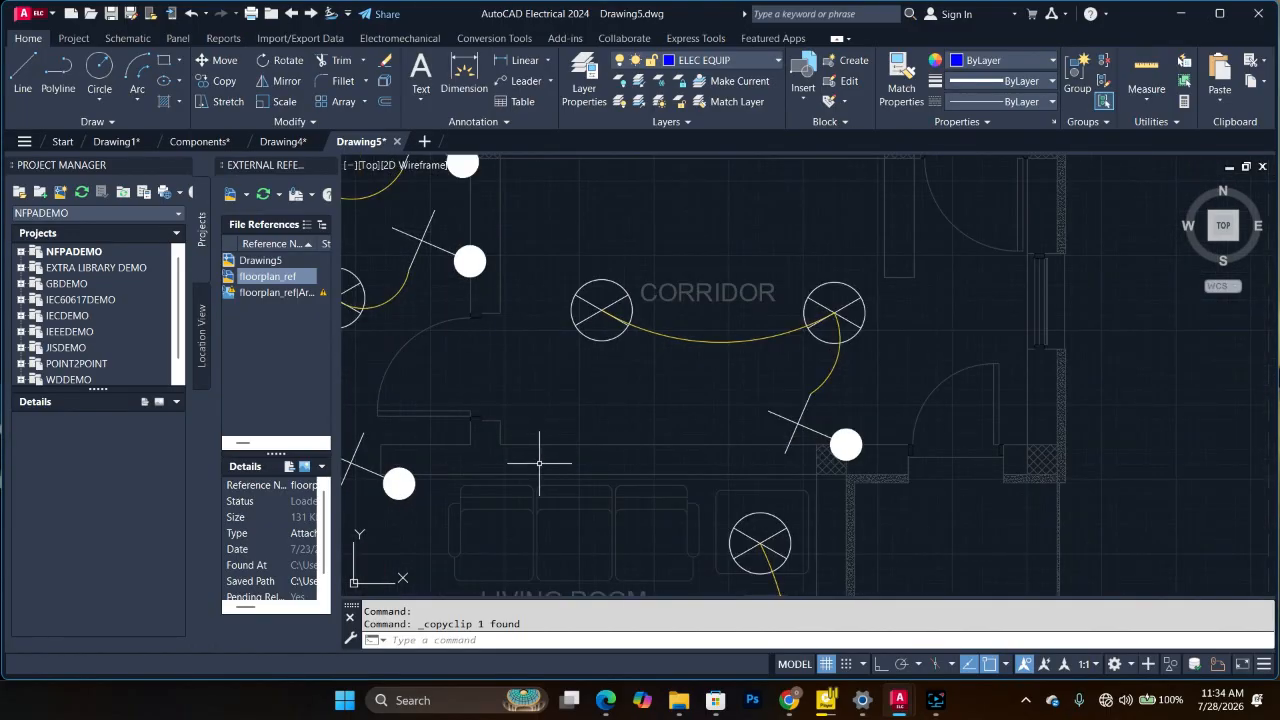
pyautogui.hotkey('ctrl', 'v')
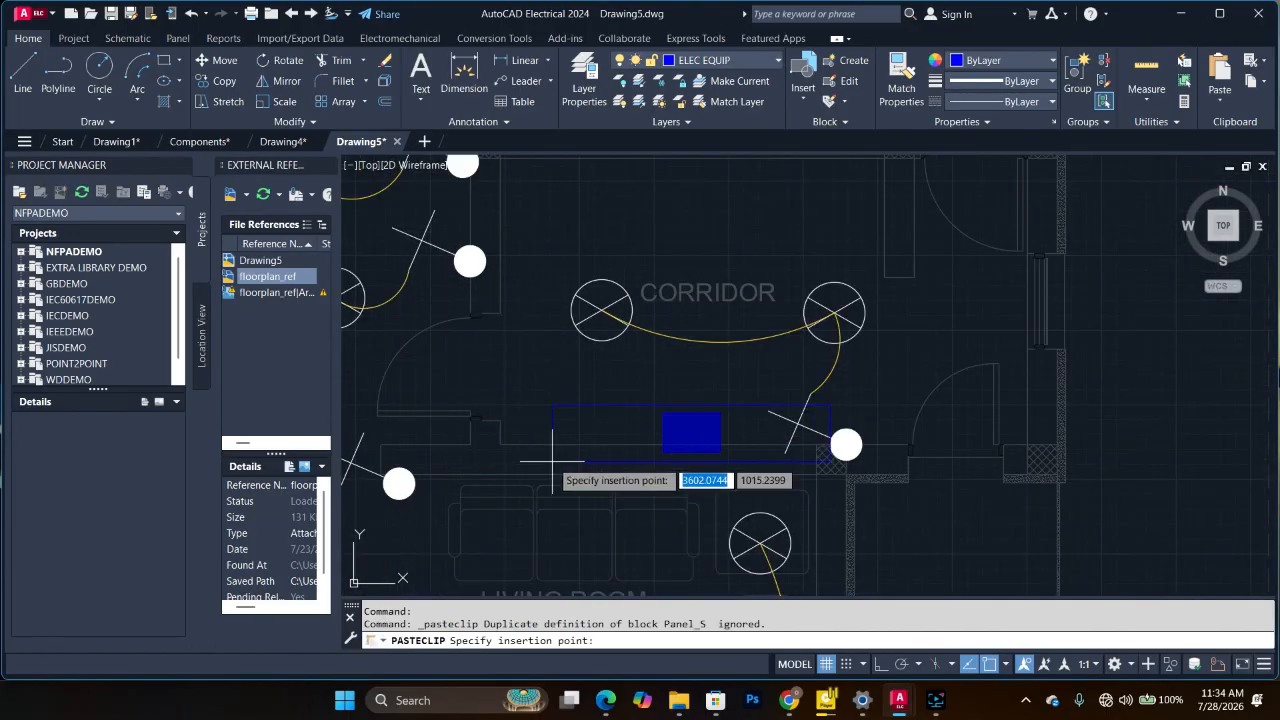
pyautogui.click(500, 440)
# Step: Examine the distribution board's placement in the corridor relative to the light circuits in the surrounding rooms
pyautogui.scroll(-4, 757, 408)
pyautogui.scroll(3, 762, 414)
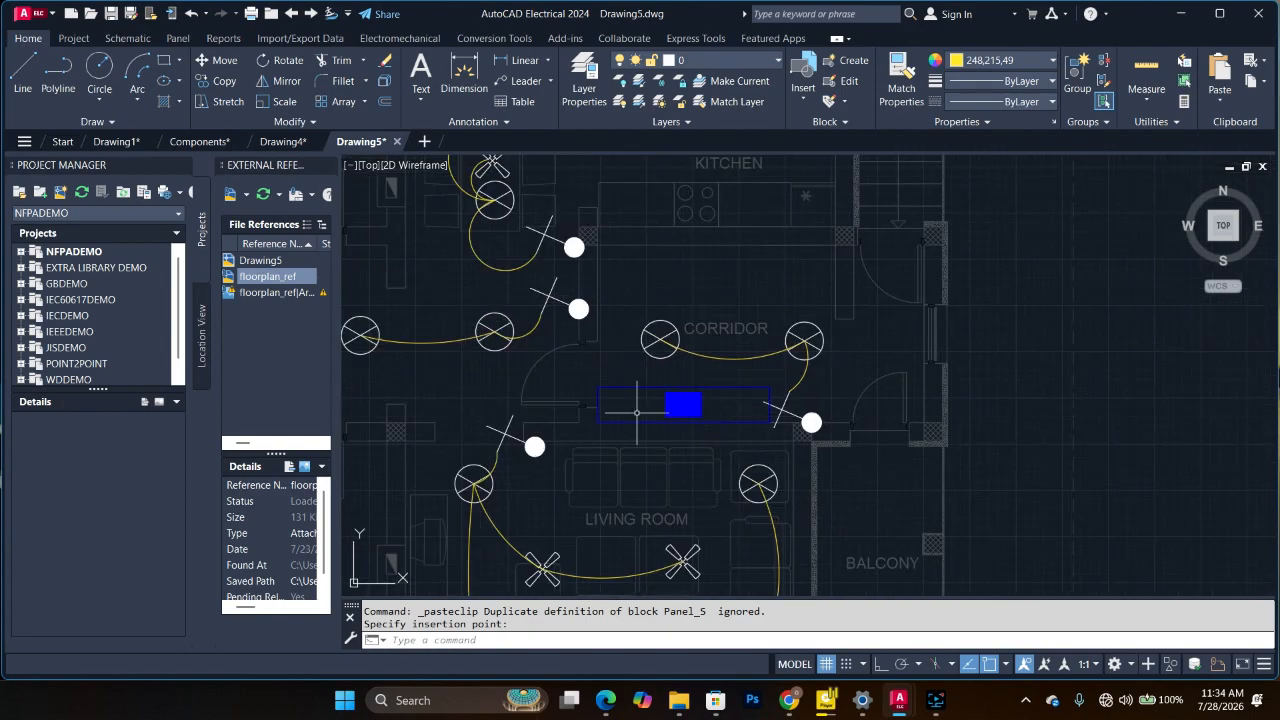
pyautogui.scroll(-4, 631, 412)
pyautogui.scroll(4, 643, 402)
pyautogui.scroll(-2, 641, 396)
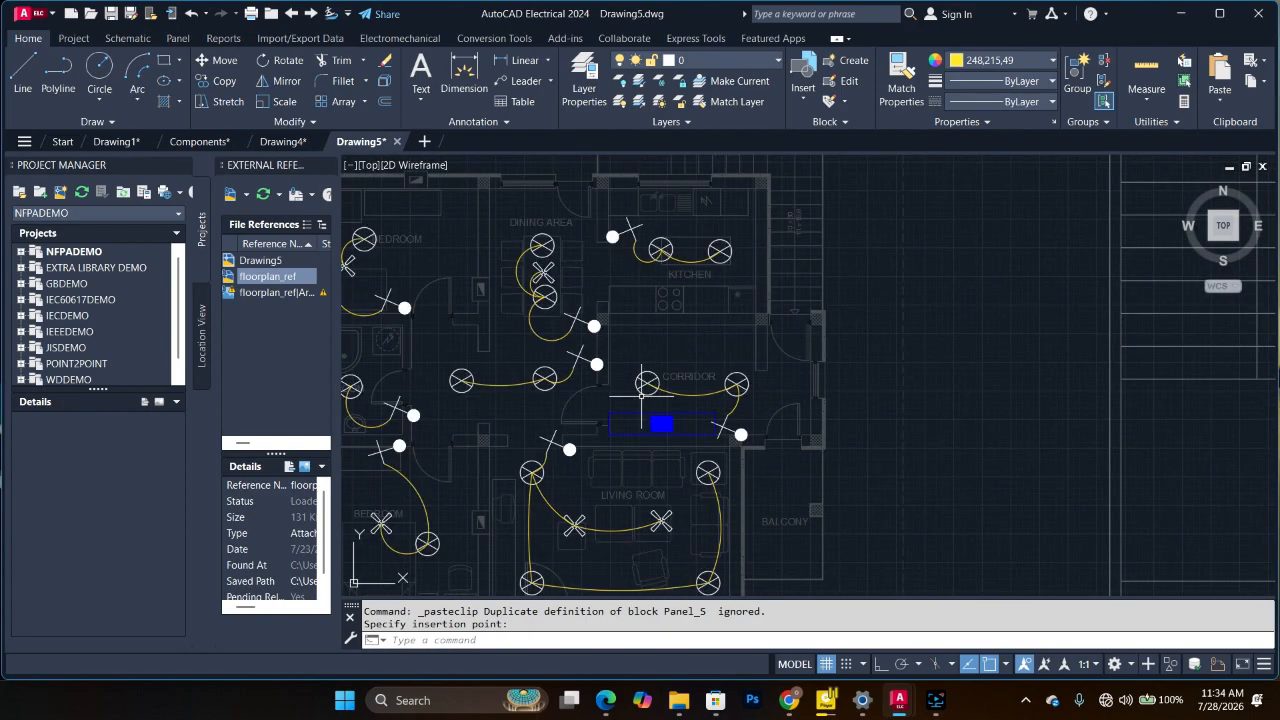
pyautogui.scroll(-3, 461, 397)
pyautogui.scroll(4, 540, 375)
pyautogui.scroll(-3, 432, 454)
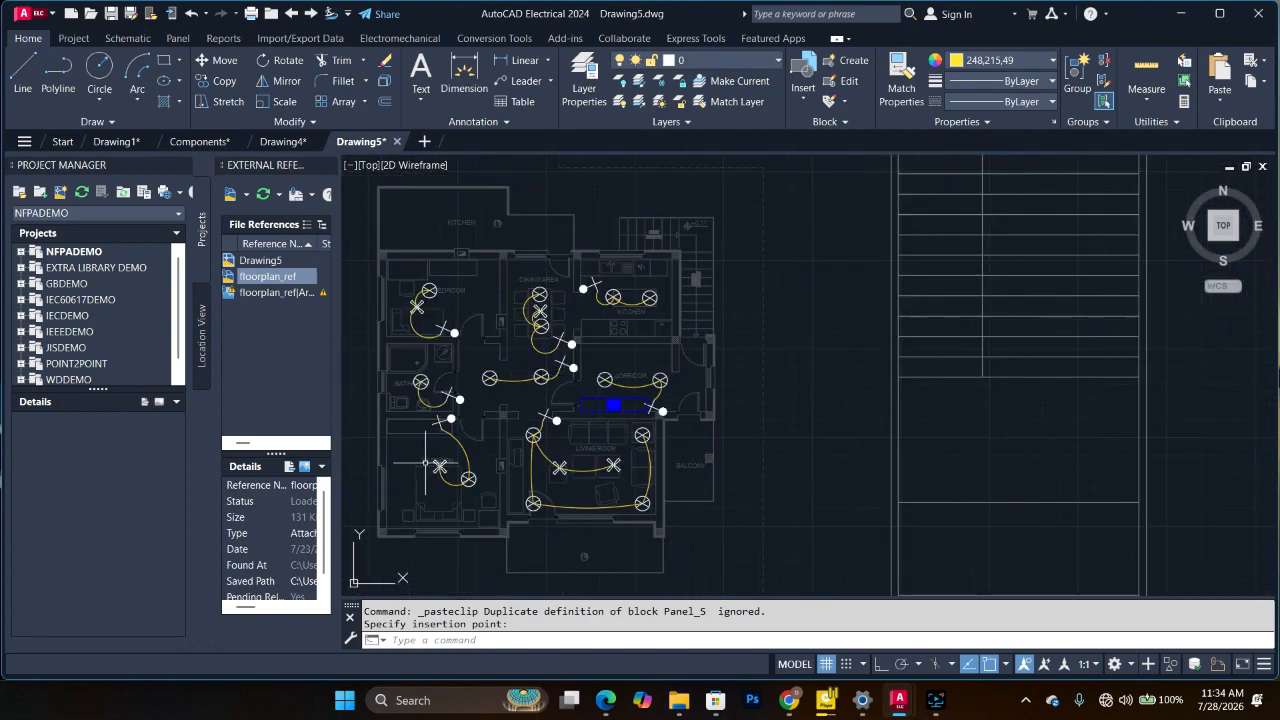
# Step: Draw a yellow branch arc from the lower bedroom's light down toward the bed, ending free inside the room
pyautogui.scroll(3, 425, 463)
pyautogui.click(134, 70)
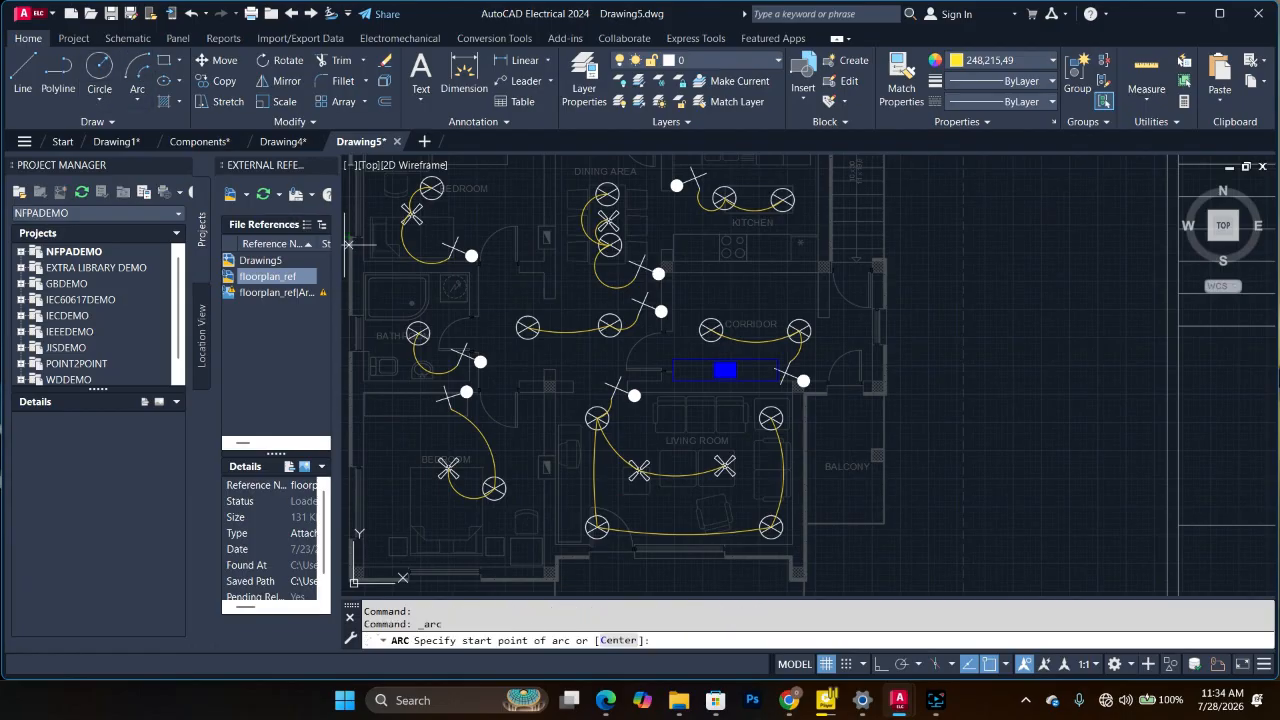
pyautogui.click(494, 488)
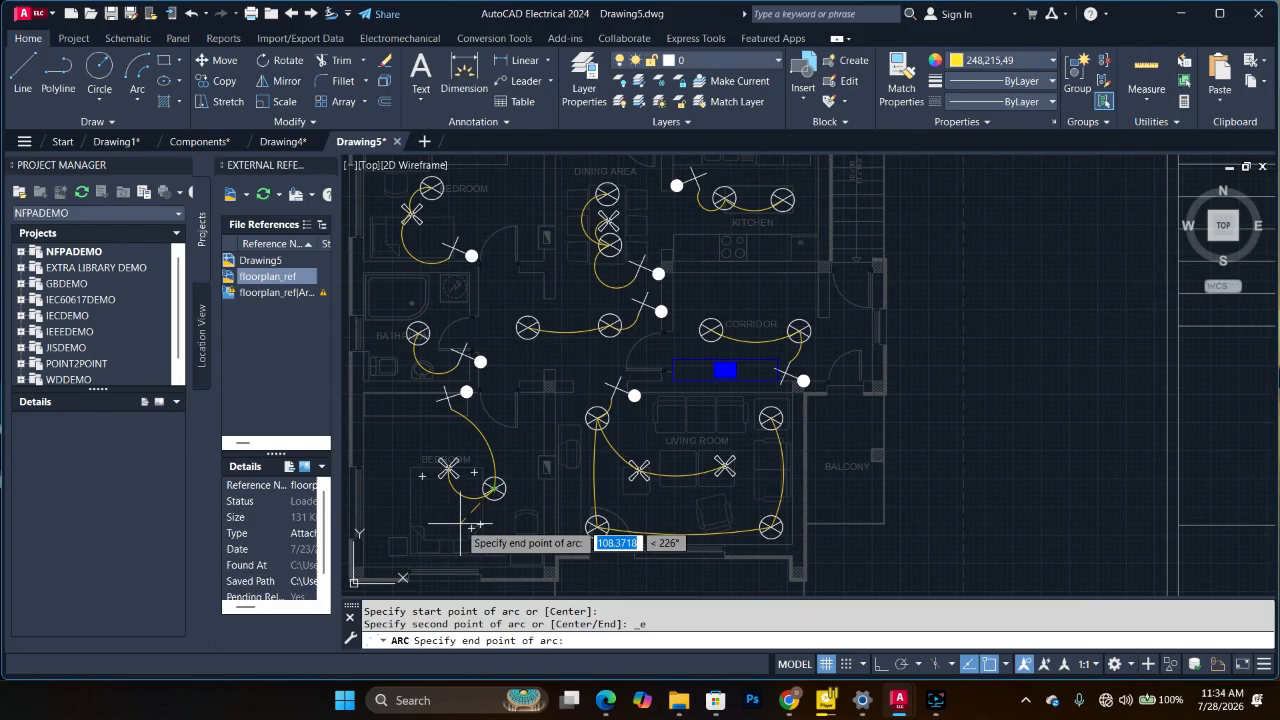
pyautogui.click(421, 527)
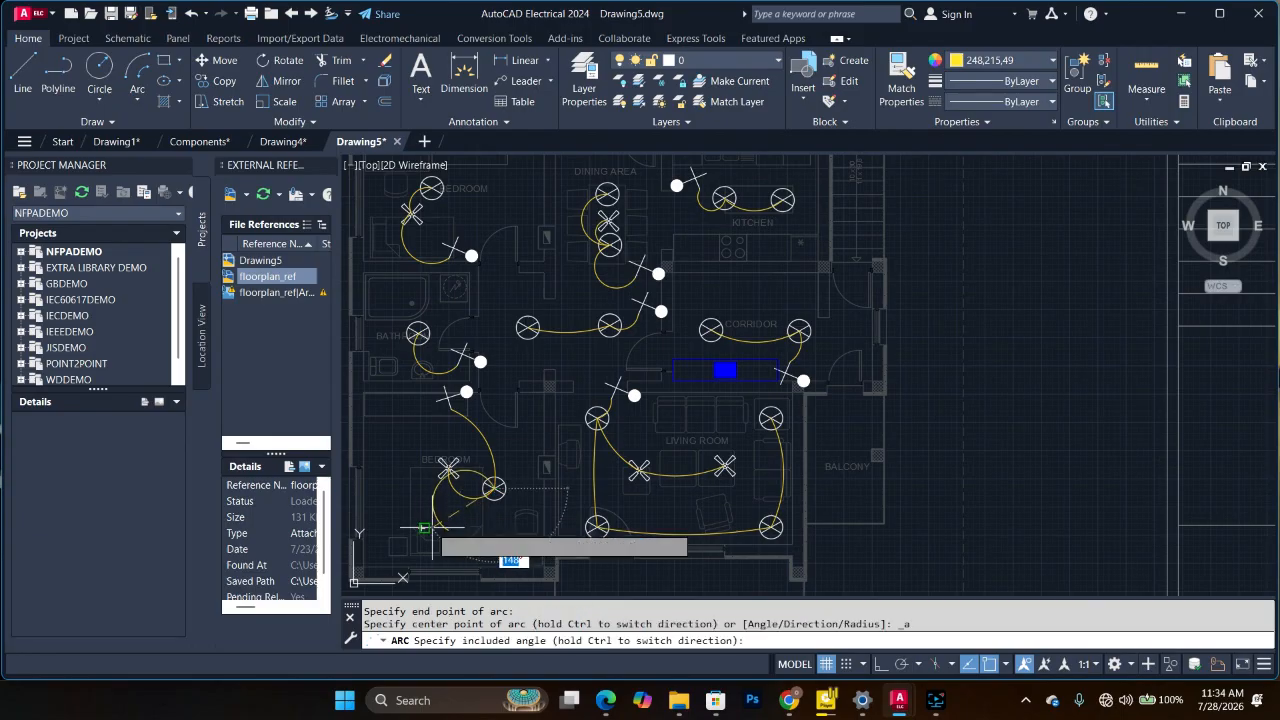
pyautogui.click(497, 381)
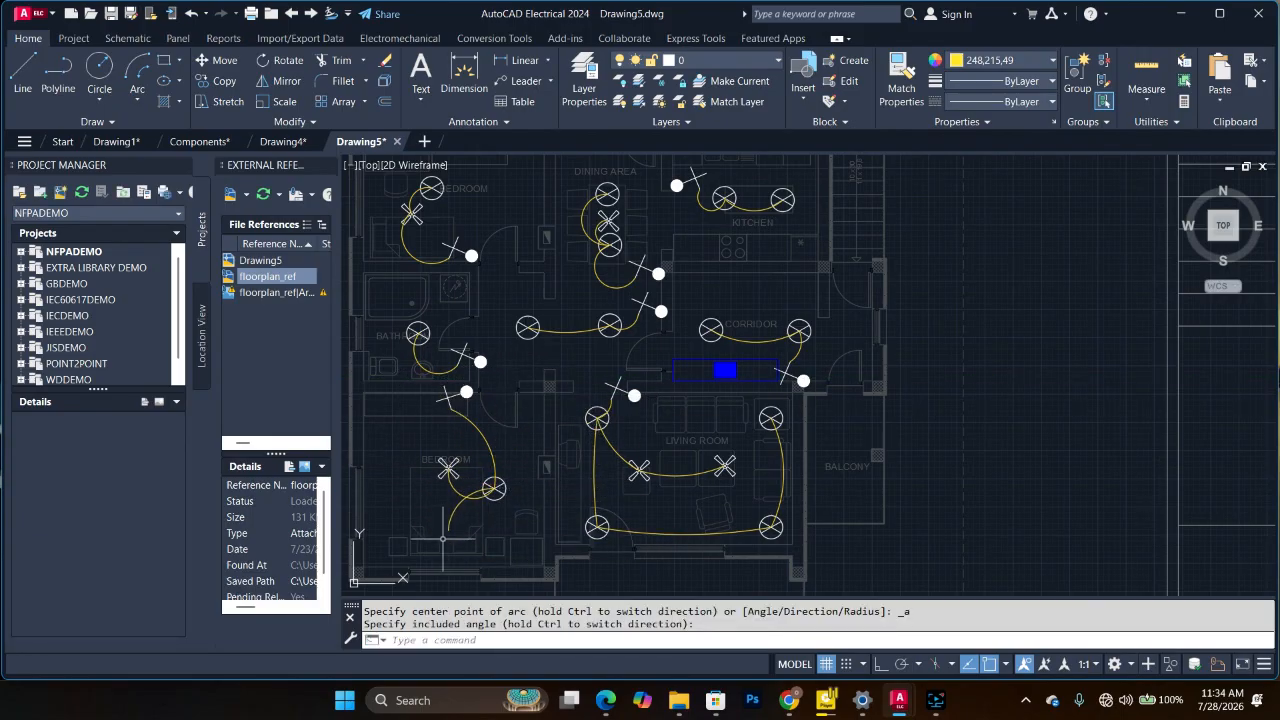
pyautogui.click(140, 80)
pyautogui.click(434, 187)
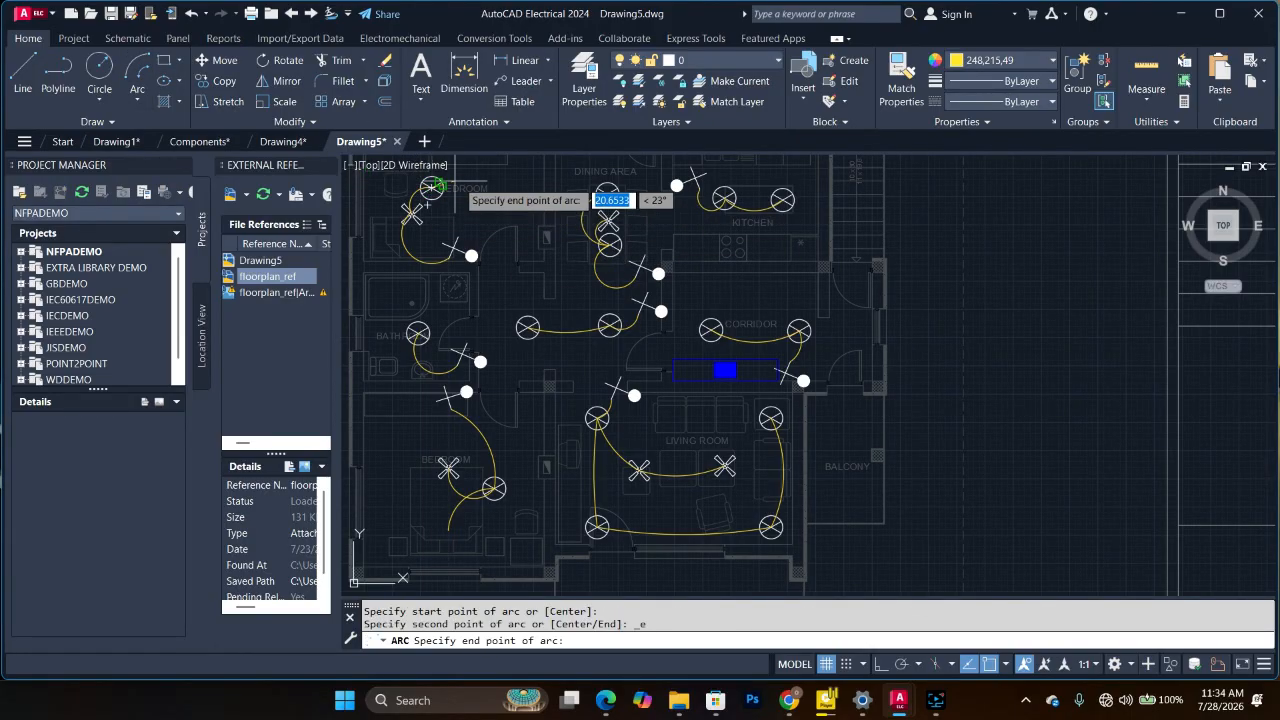
pyautogui.click(448, 195)
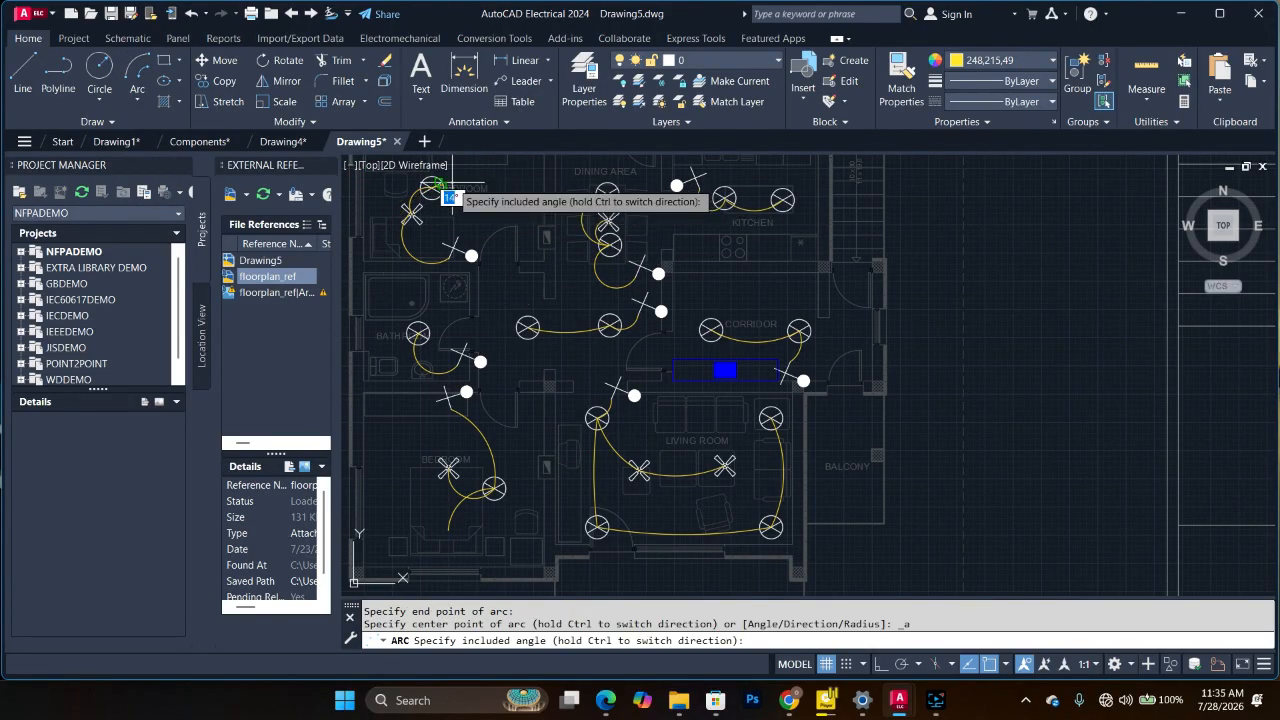
pyautogui.press('Escape')
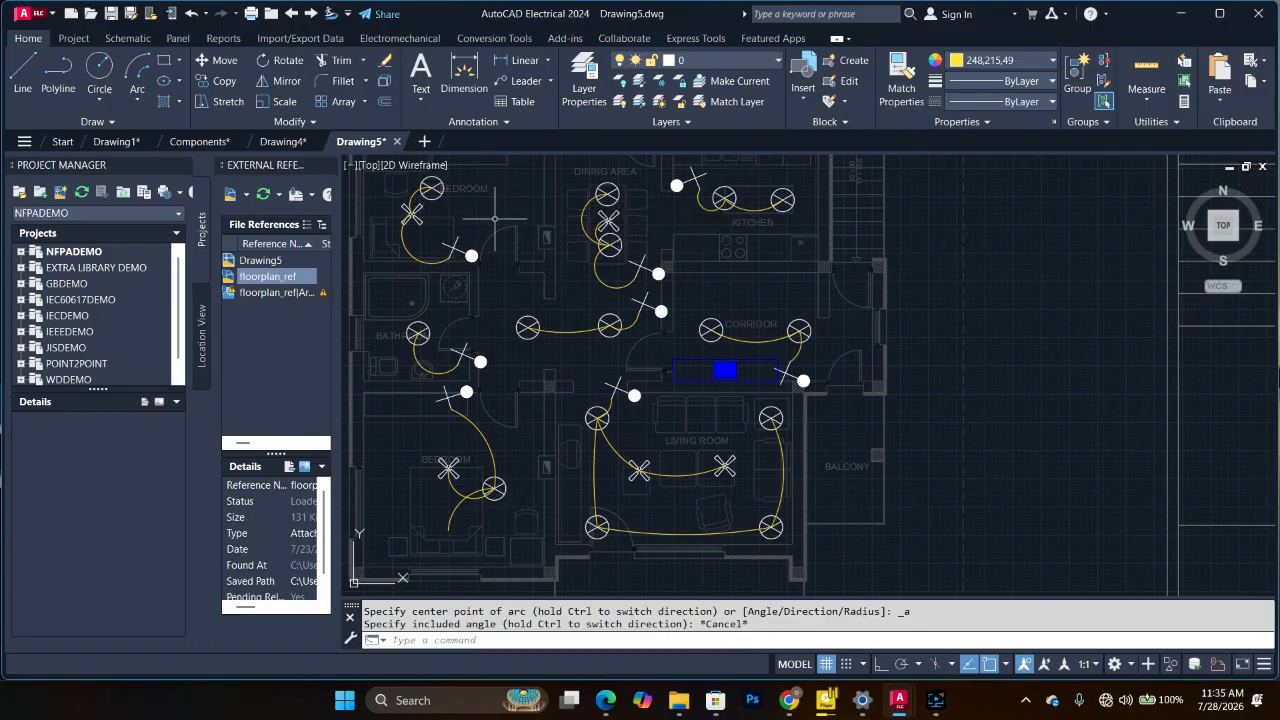
# Step: Draw a shallow yellow branch arc from the upper bedroom's light to a free end past the BEDROOM label
pyautogui.click(140, 75)
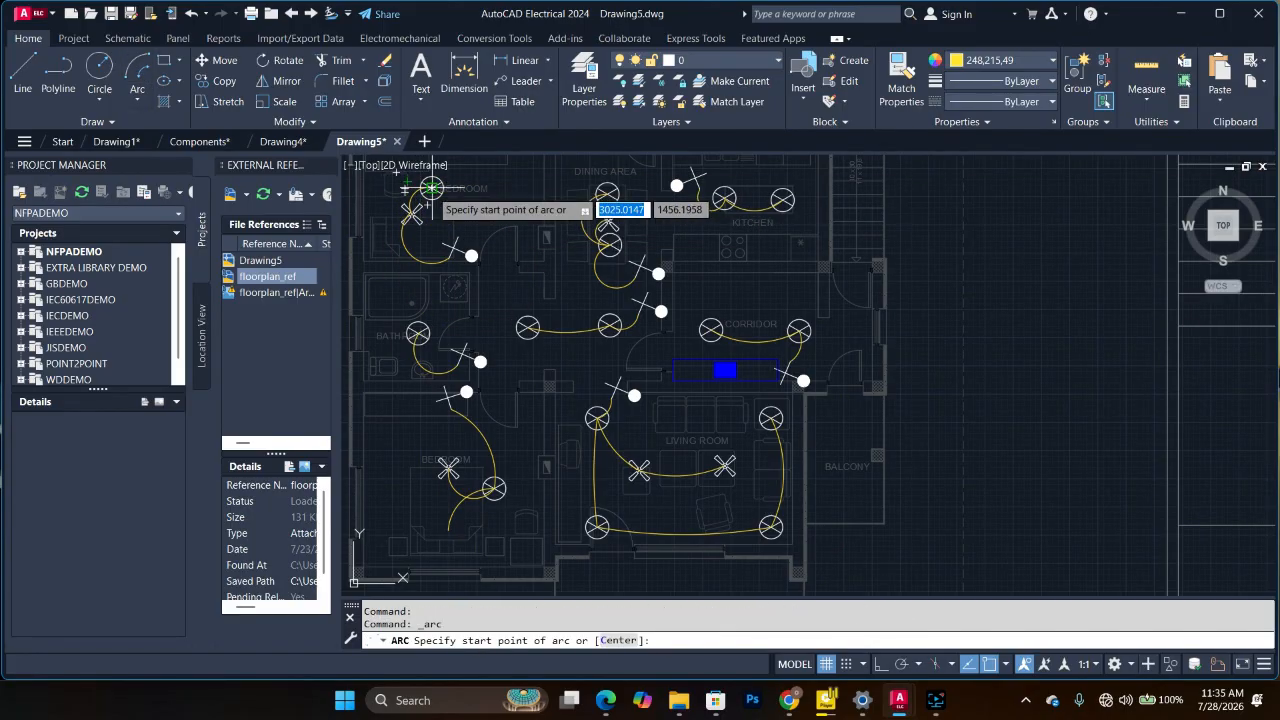
pyautogui.click(431, 188)
pyautogui.click(519, 191)
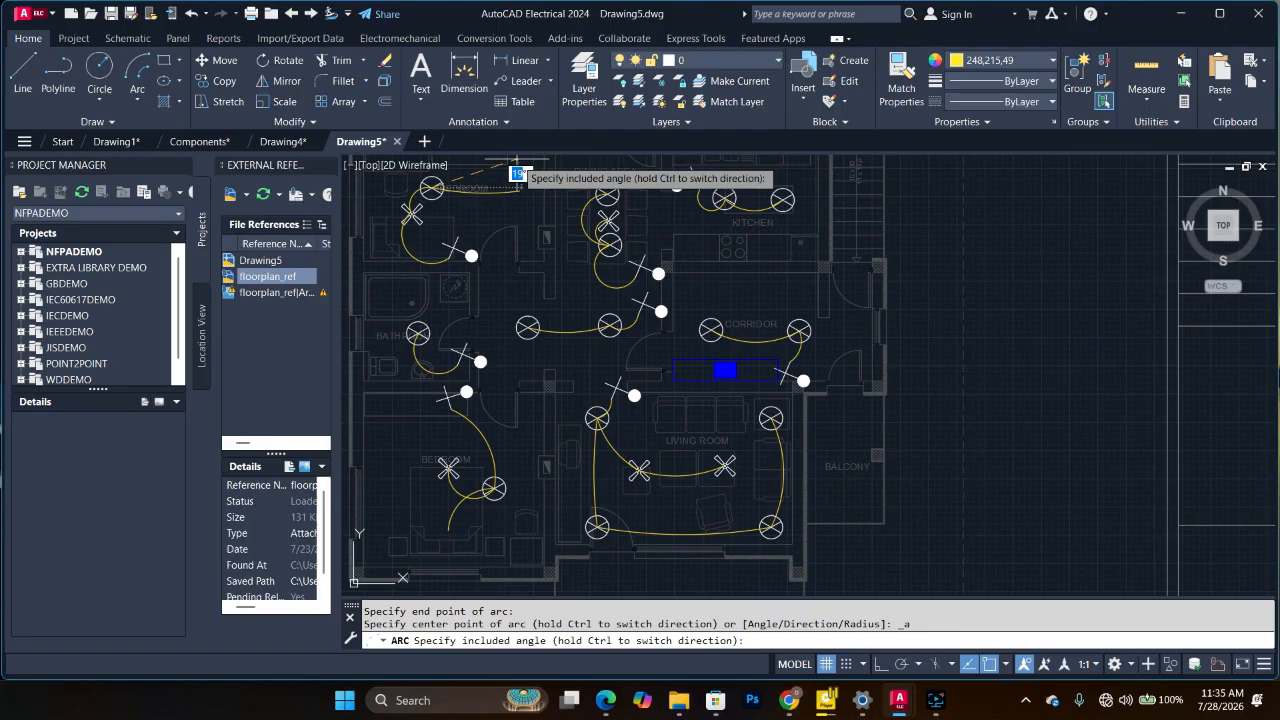
pyautogui.click(458, 180)
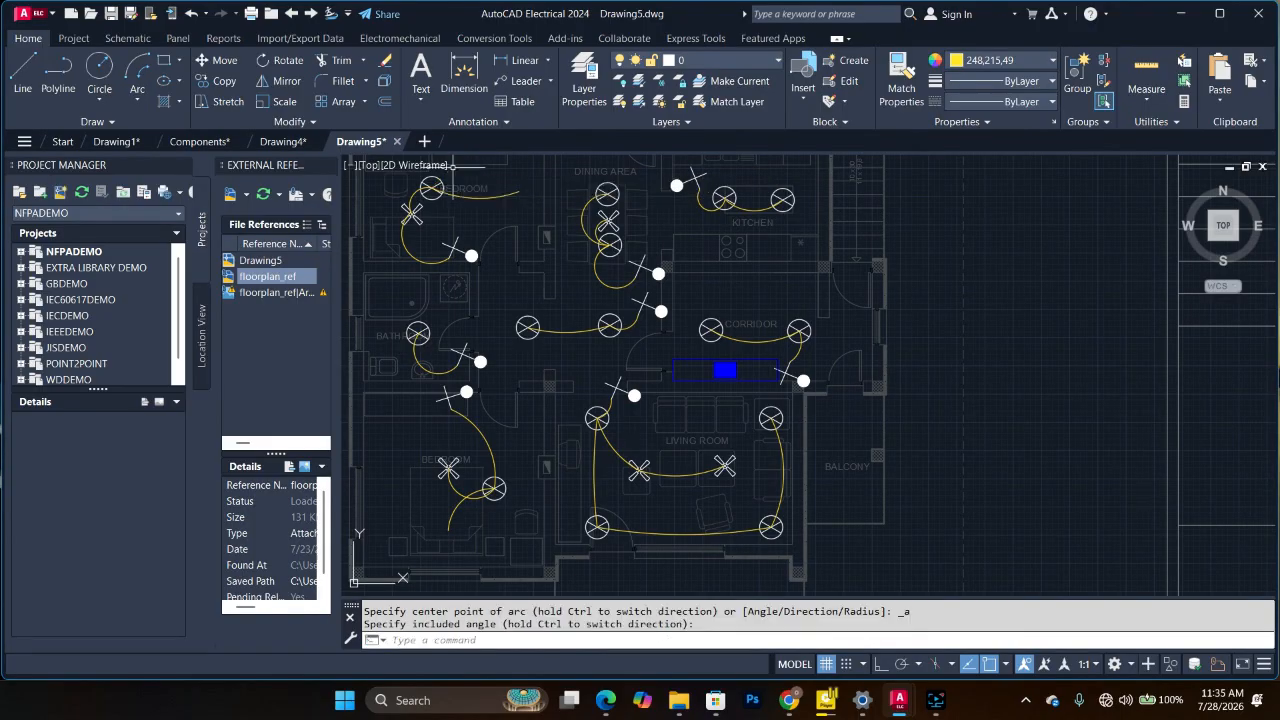
# Step: Draw a yellow branch arc from the bathroom light up toward the bathroom's upper right corner
pyautogui.click(143, 68)
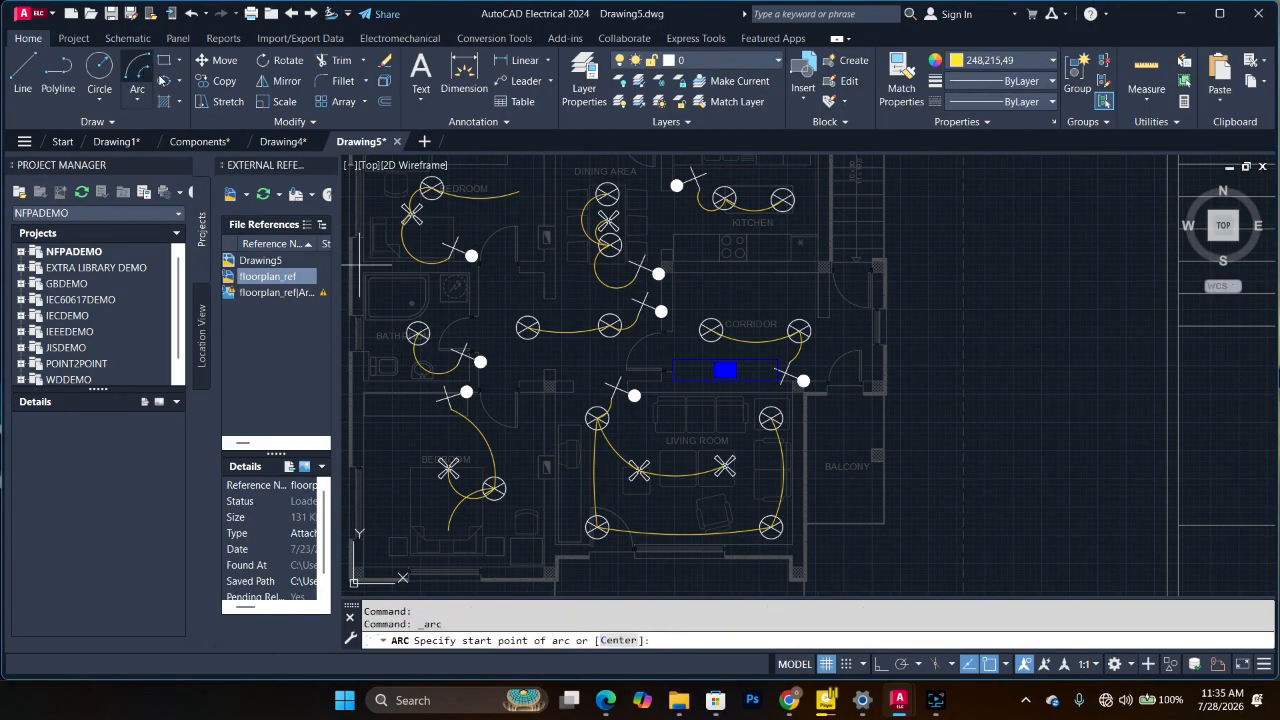
pyautogui.click(418, 334)
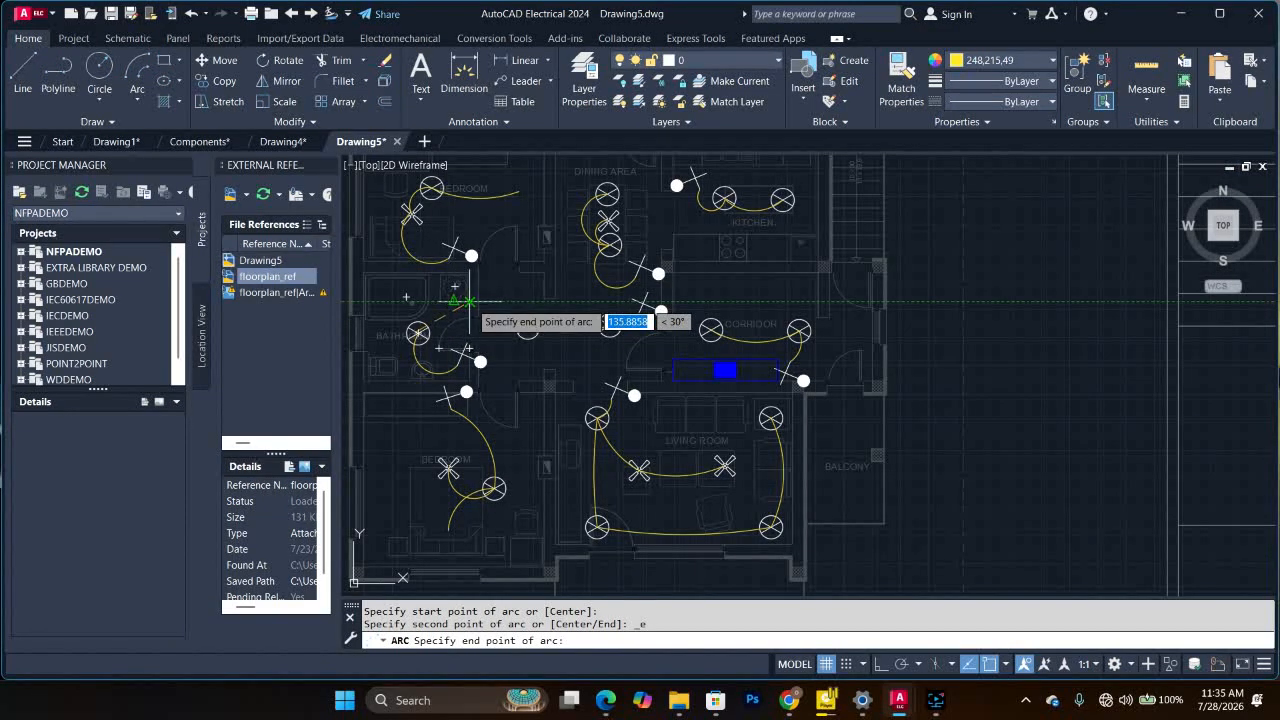
pyautogui.click(469, 301)
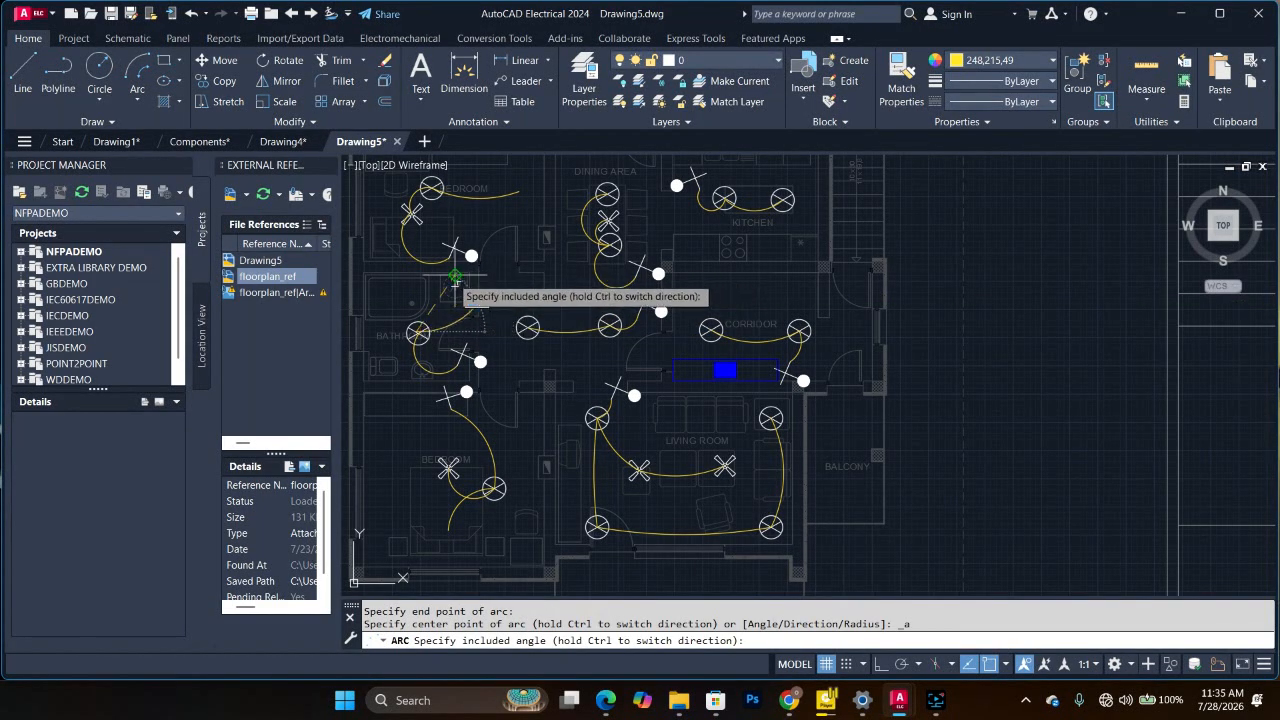
pyautogui.click(418, 286)
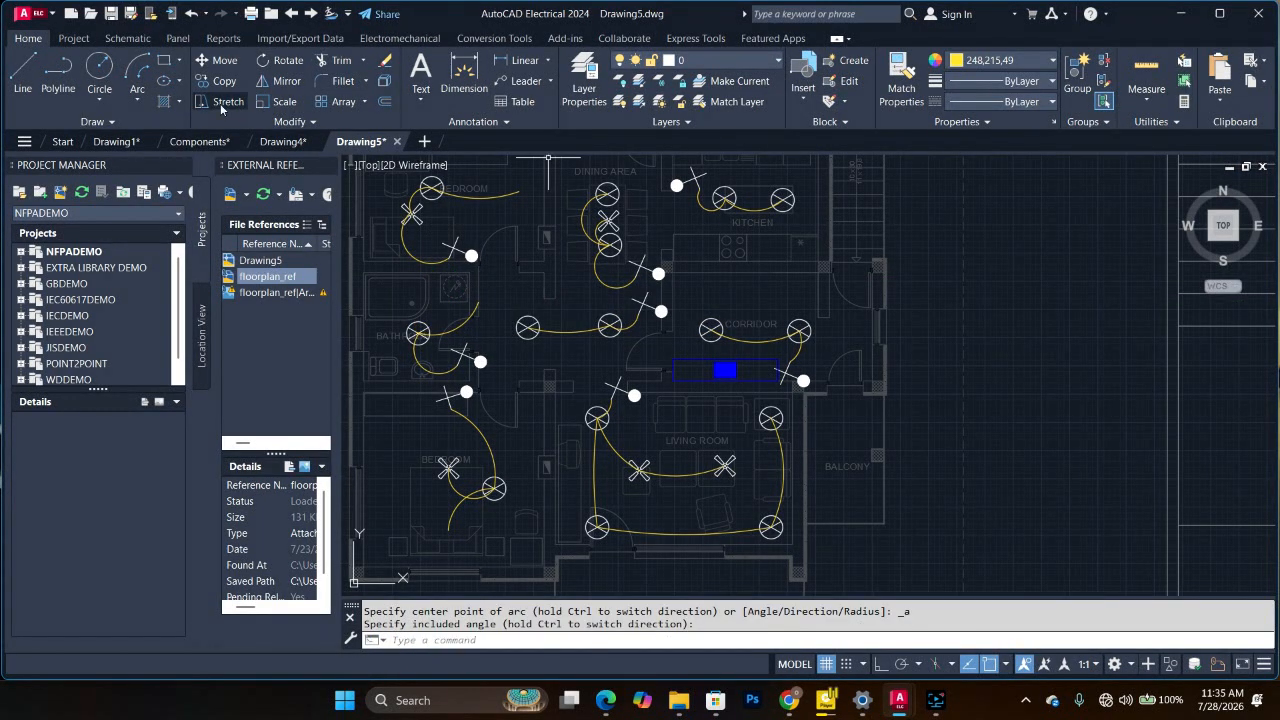
# Step: Draw a short yellow branch arc from the kitchen's left light down to a free end above the stove
pyautogui.click(137, 70)
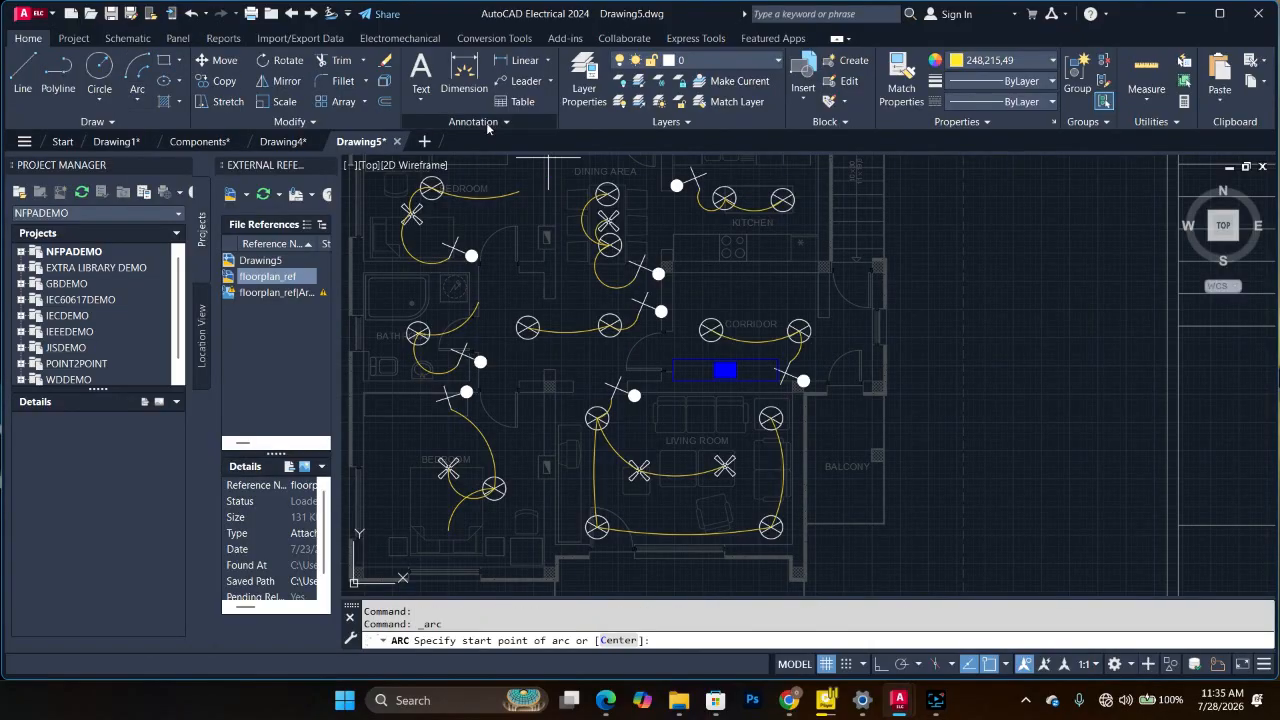
pyautogui.click(724, 199)
pyautogui.click(737, 236)
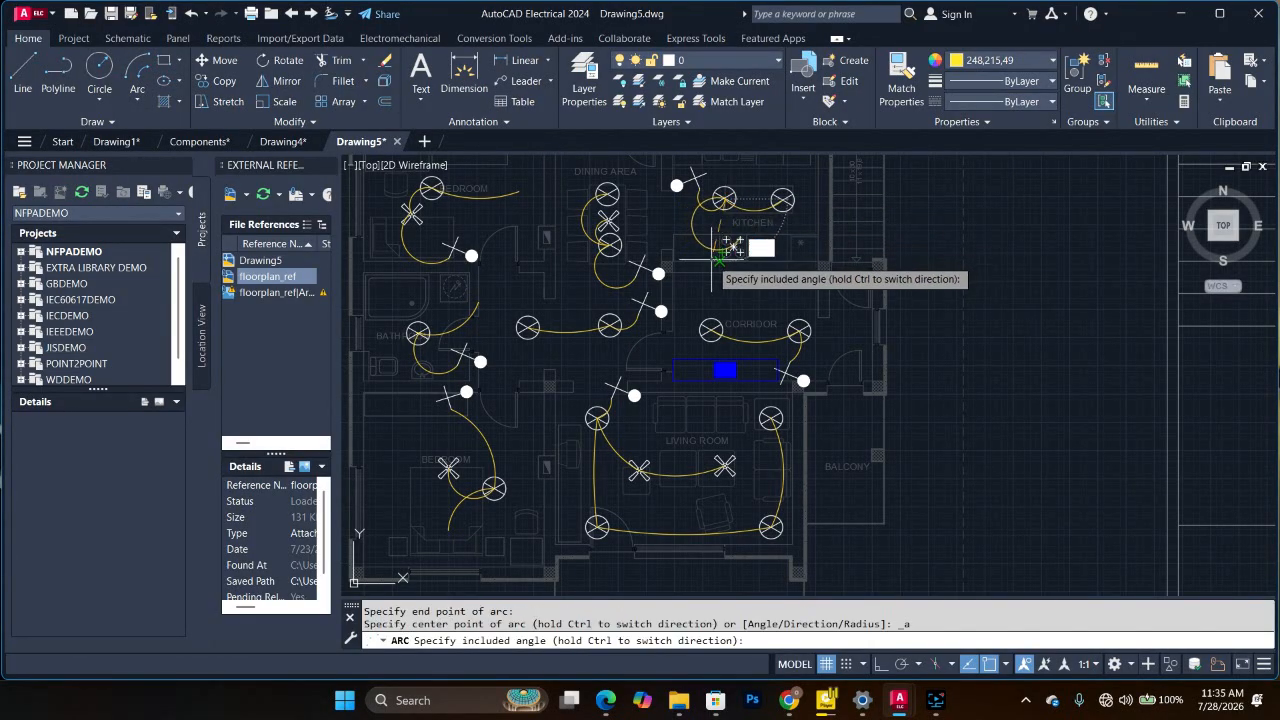
pyautogui.click(650, 204)
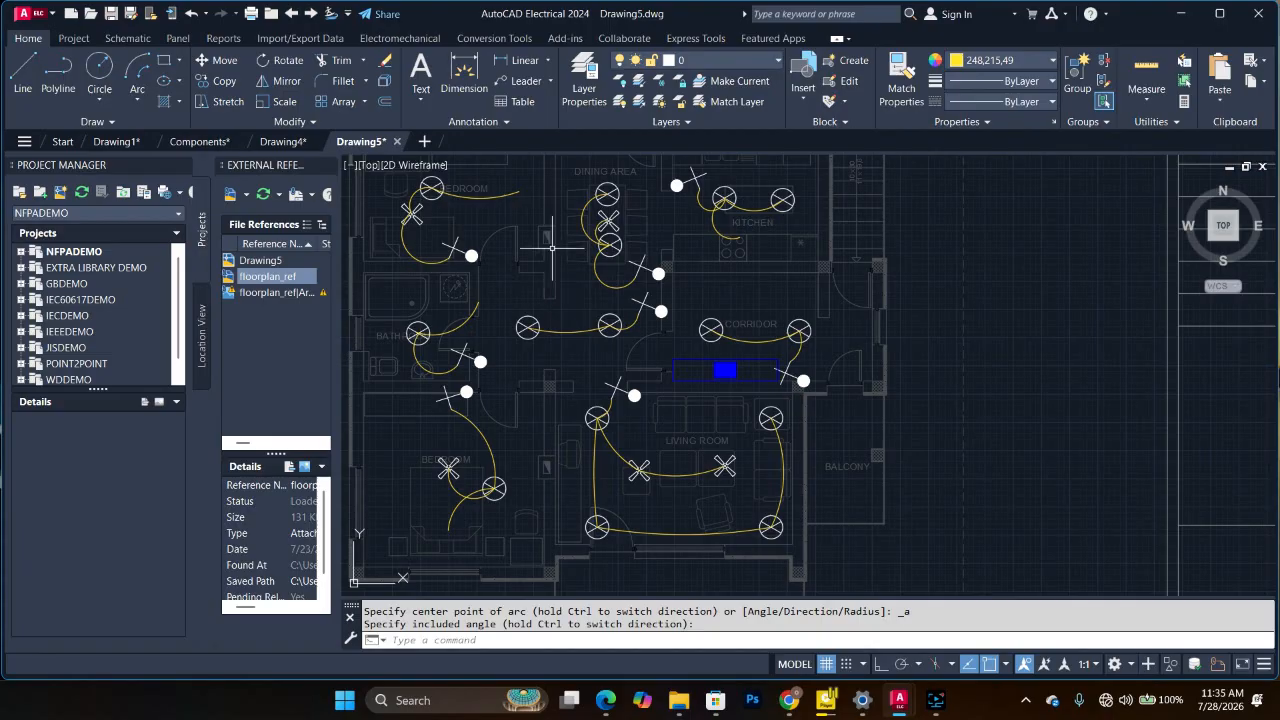
# Step: Draw a yellow branch arc from the dining area's lower light, curving left and down to a free end
pyautogui.click(138, 70)
pyautogui.click(616, 264)
pyautogui.click(569, 282)
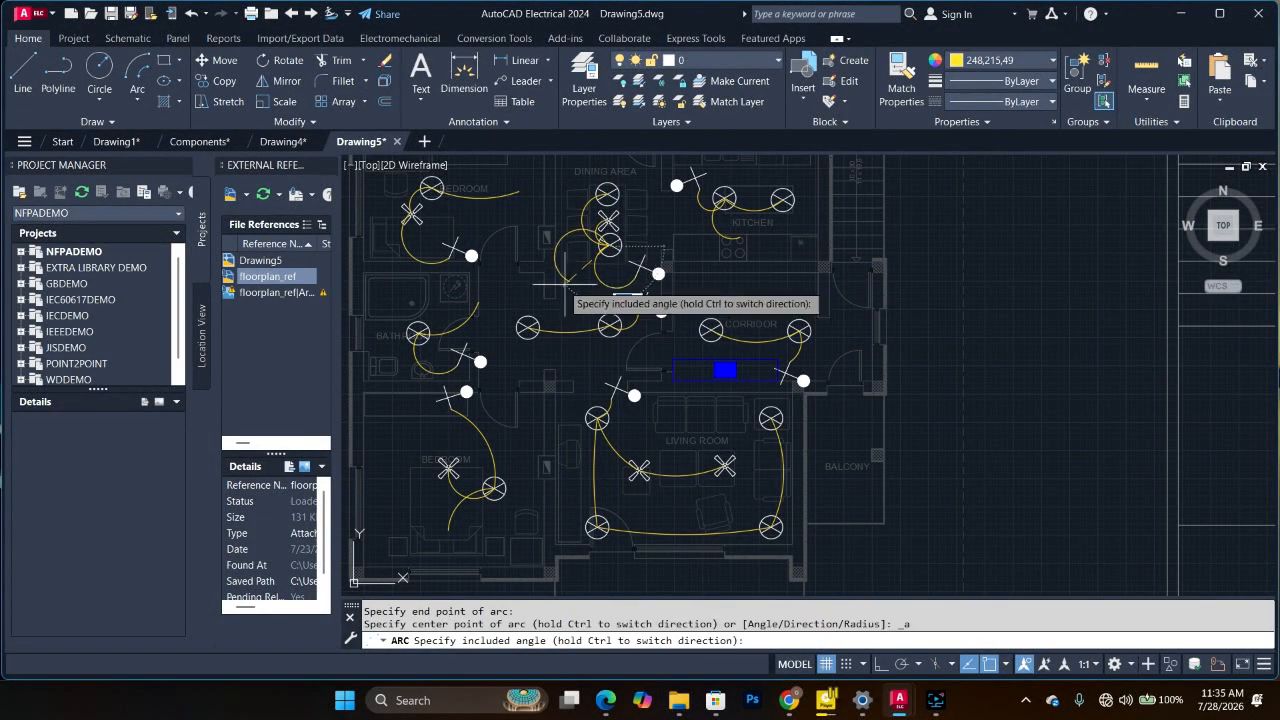
pyautogui.click(557, 227)
# Step: Draw a yellow branch arc from the right light of the hallway below the dining area, curving down to a free end
pyautogui.click(138, 70)
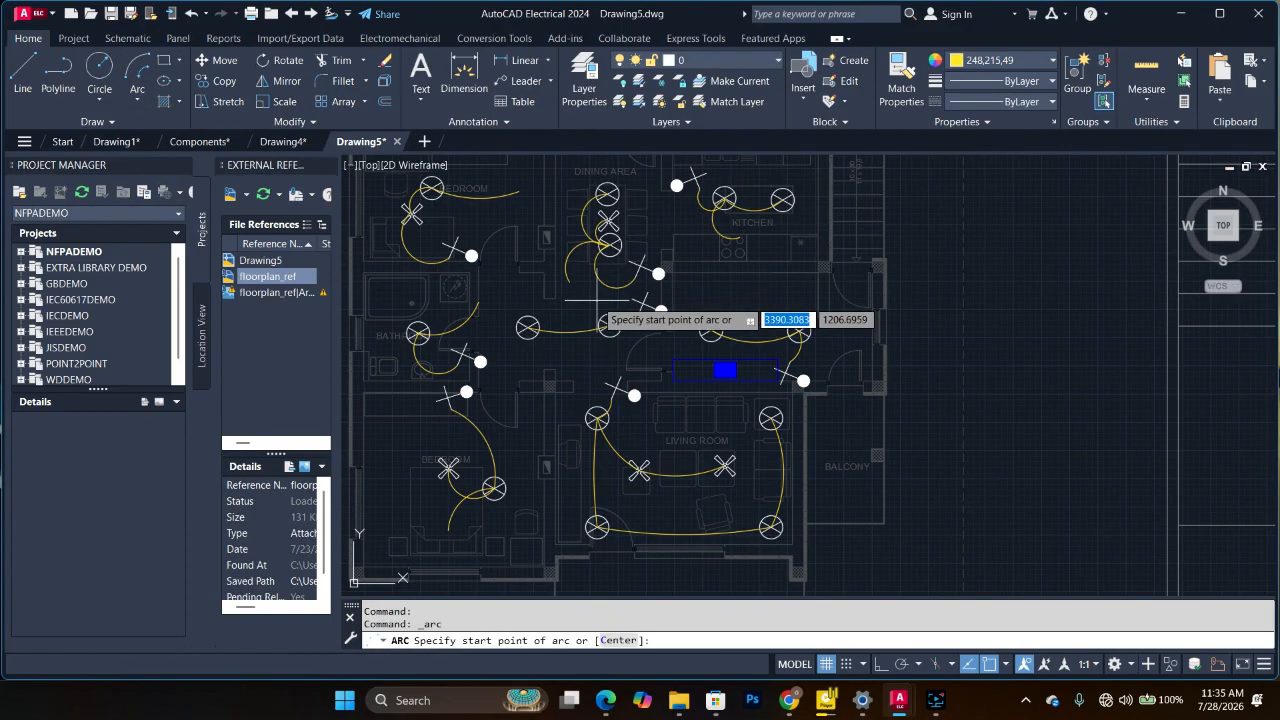
pyautogui.click(610, 325)
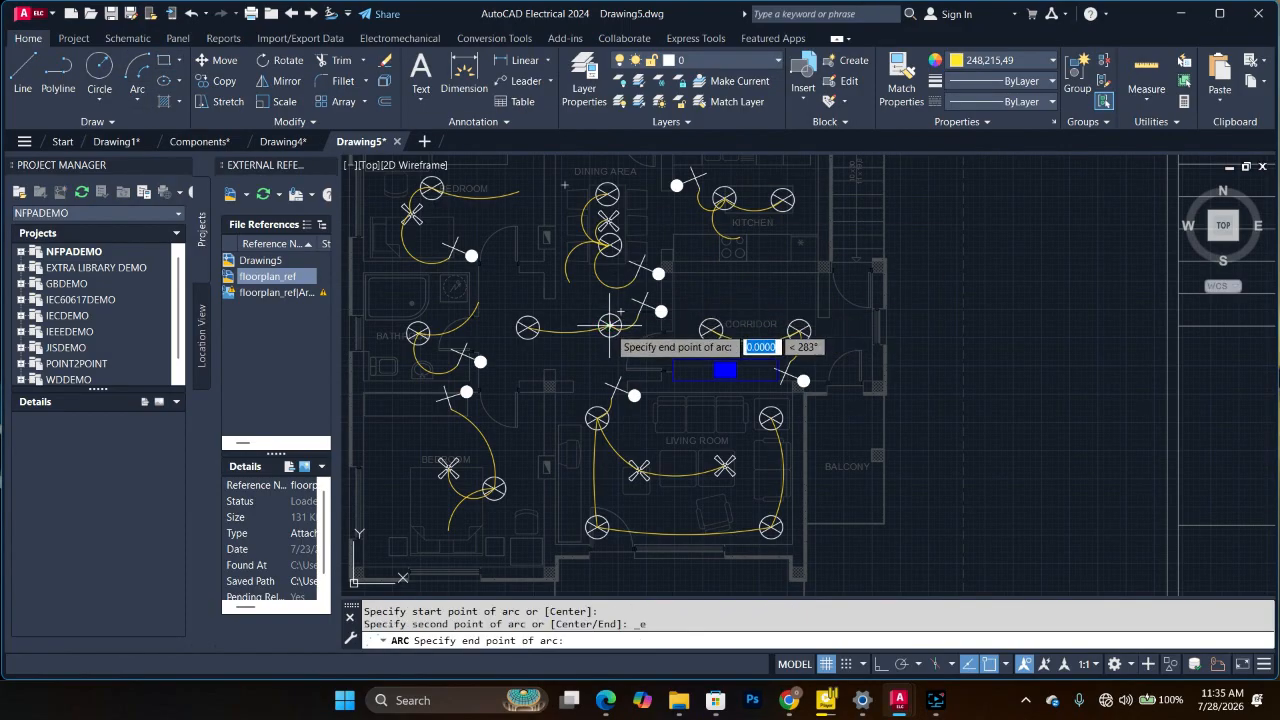
pyautogui.click(567, 378)
pyautogui.click(563, 295)
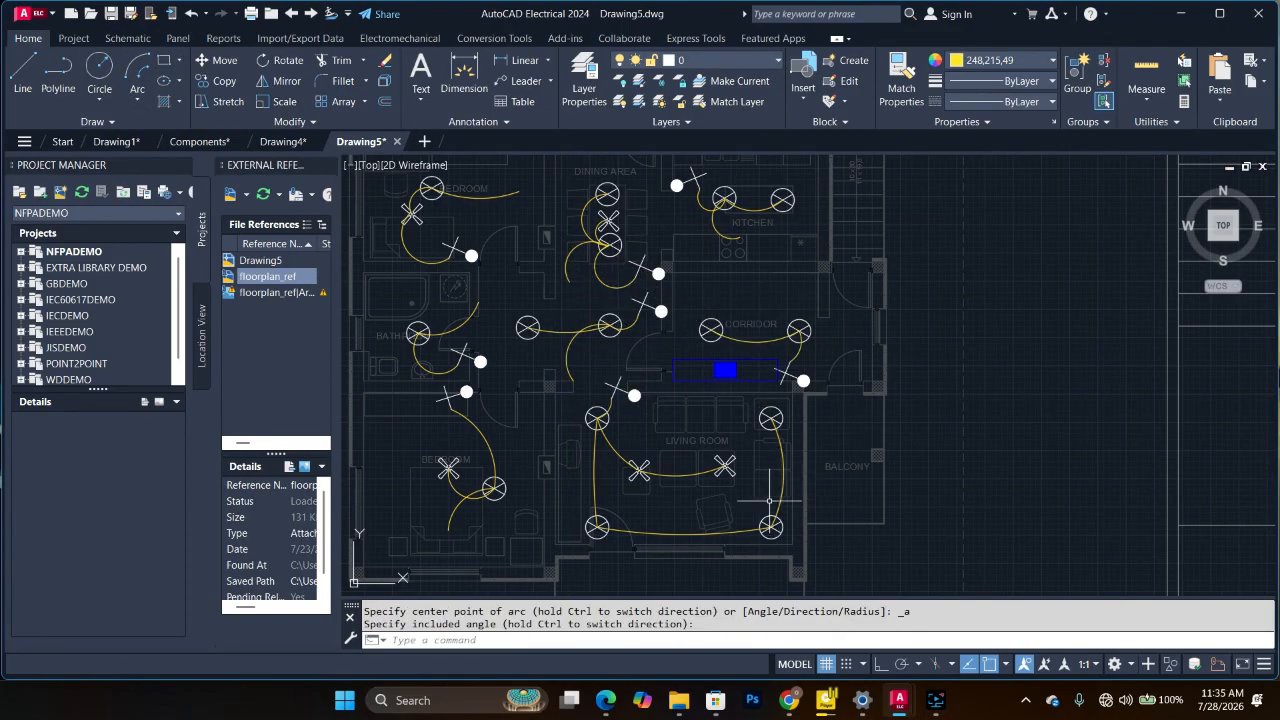
# Step: Draw a yellow branch arc from the living room's upper left light to a free end near the LIVING ROOM label
pyautogui.click(138, 70)
pyautogui.click(597, 418)
pyautogui.click(658, 452)
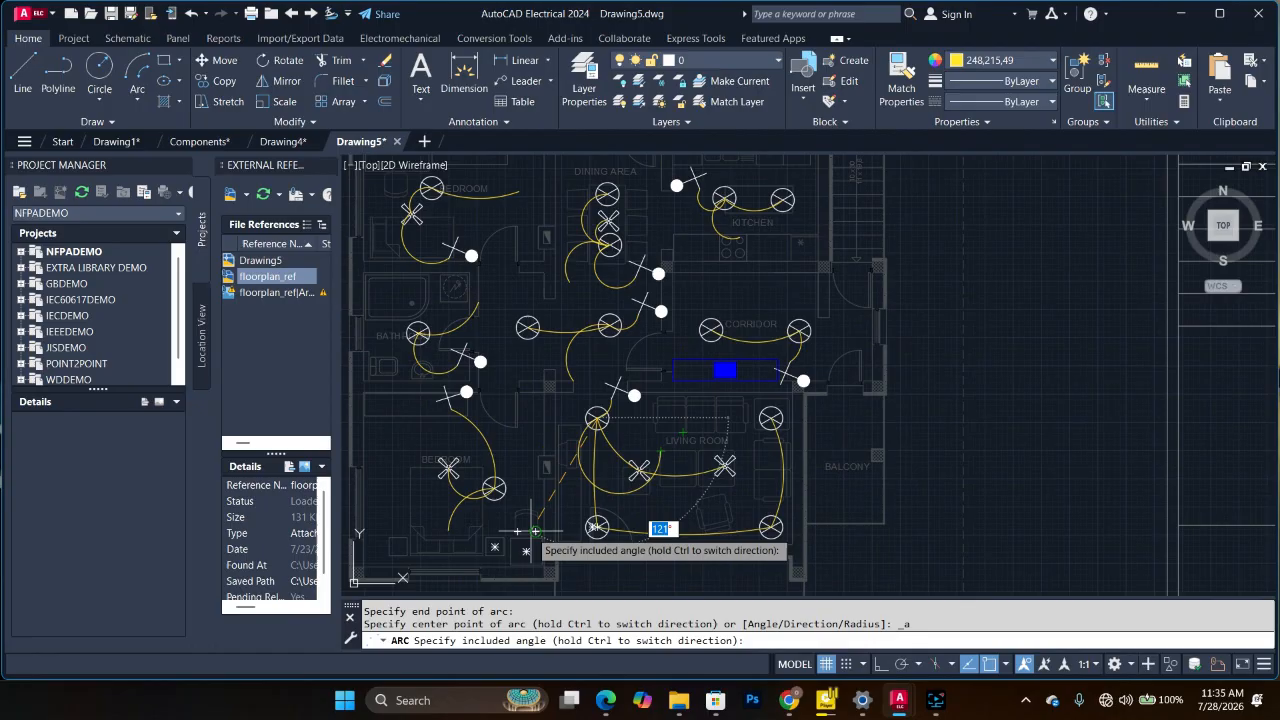
pyautogui.click(494, 229)
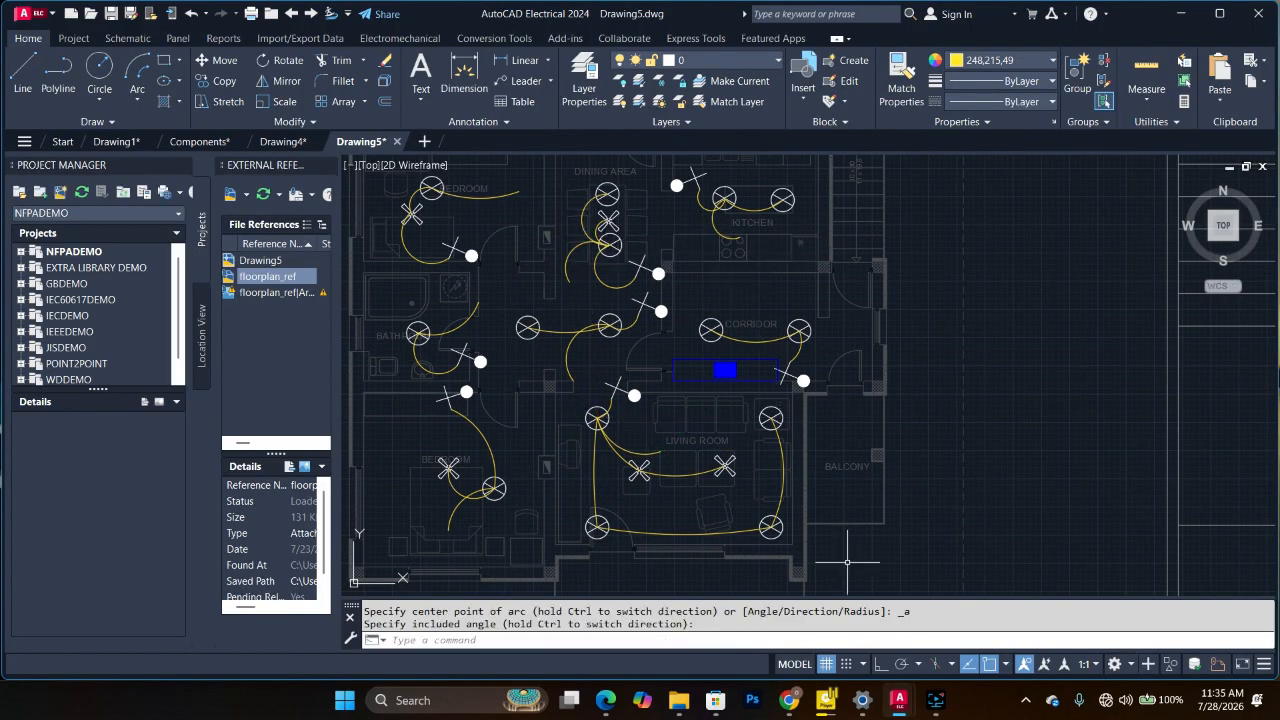
# Step: Set the current drawing colour to 41,49,137 and recolour the living room's free-ended branch arc to match
pyautogui.click(636, 449)
pyautogui.click(1042, 61)
pyautogui.click(1039, 118)
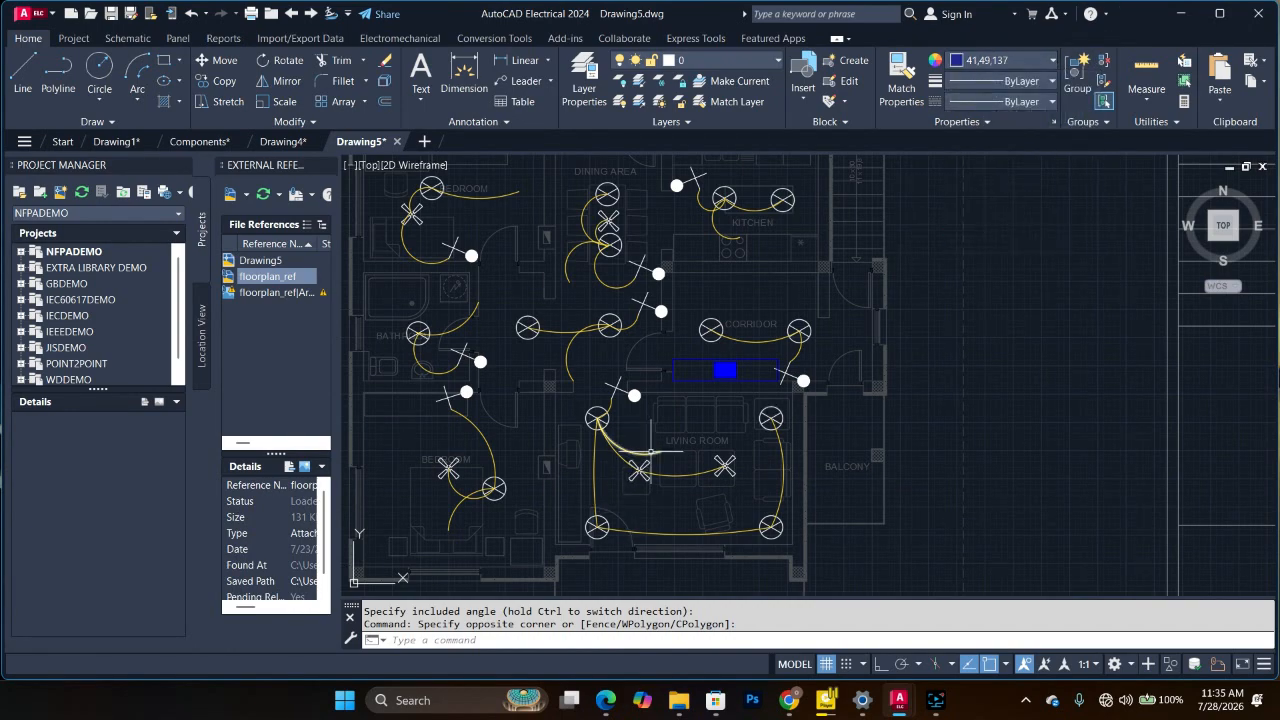
pyautogui.click(651, 452)
pyautogui.click(987, 61)
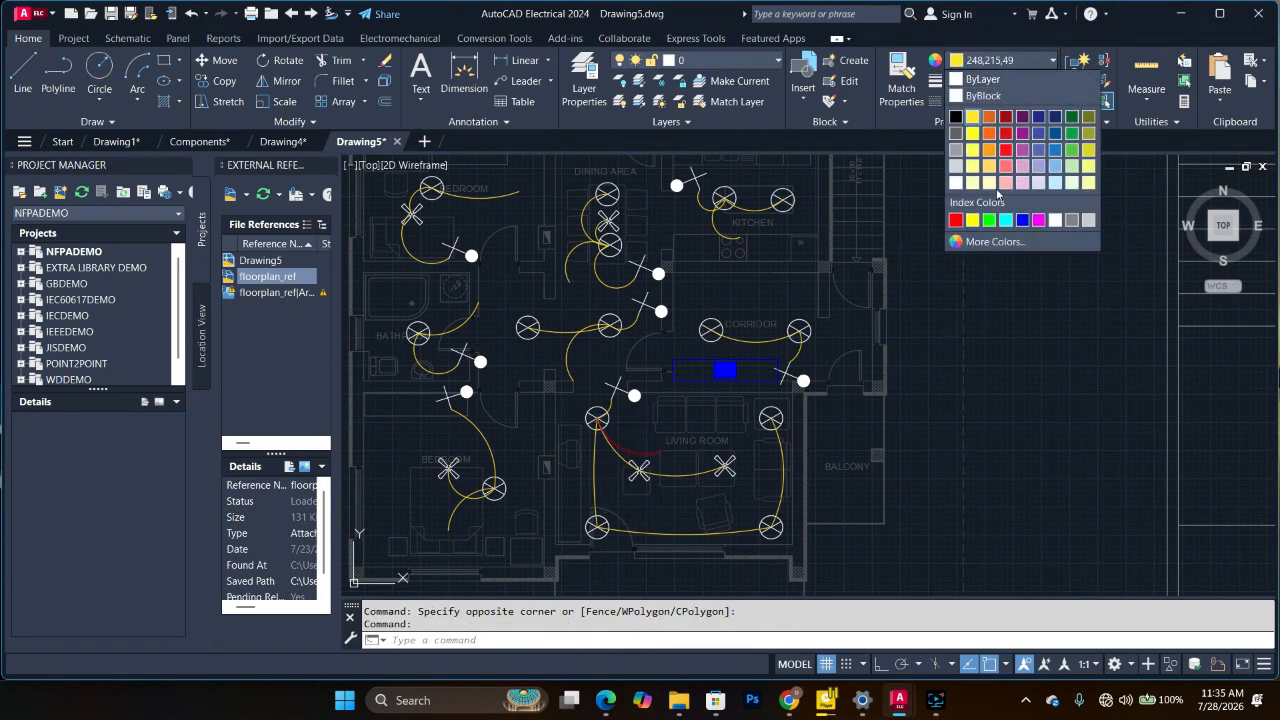
pyautogui.click(1039, 120)
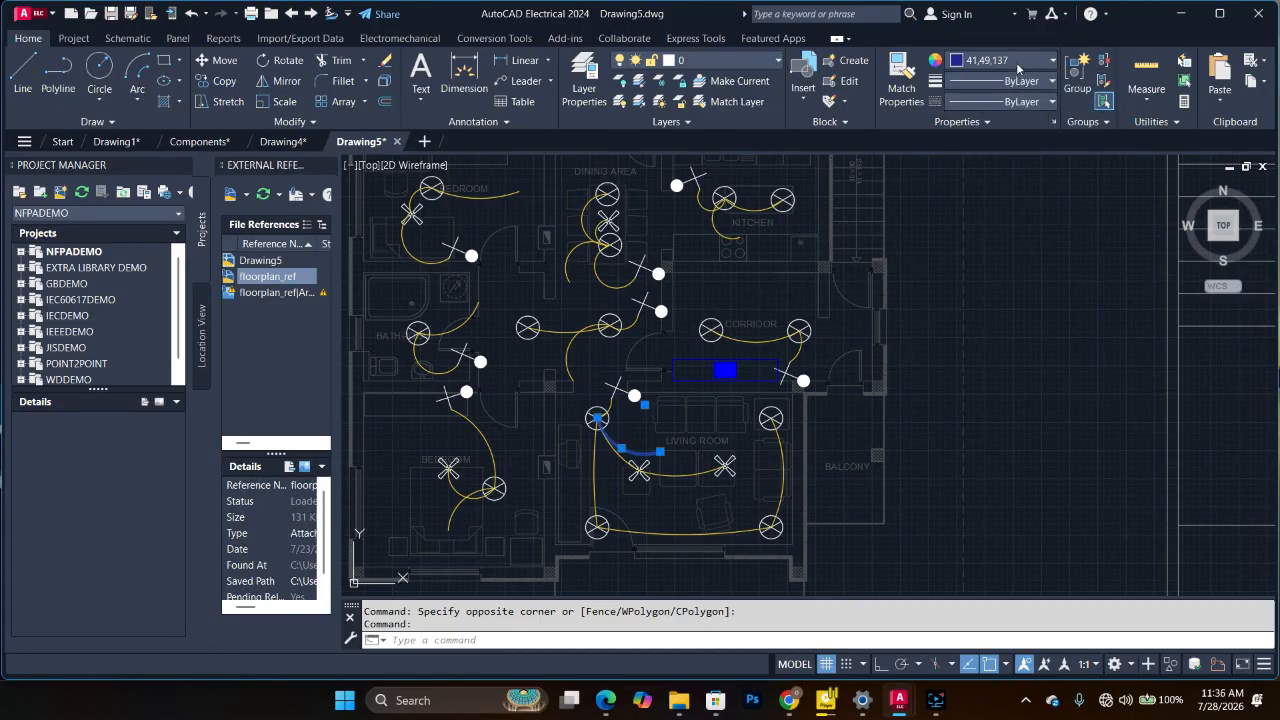
# Step: Try colour 34,52,110 on the living room branch arc and set it and the dining area branch arc to 41,49,137
pyautogui.click(1018, 64)
pyautogui.click(1055, 118)
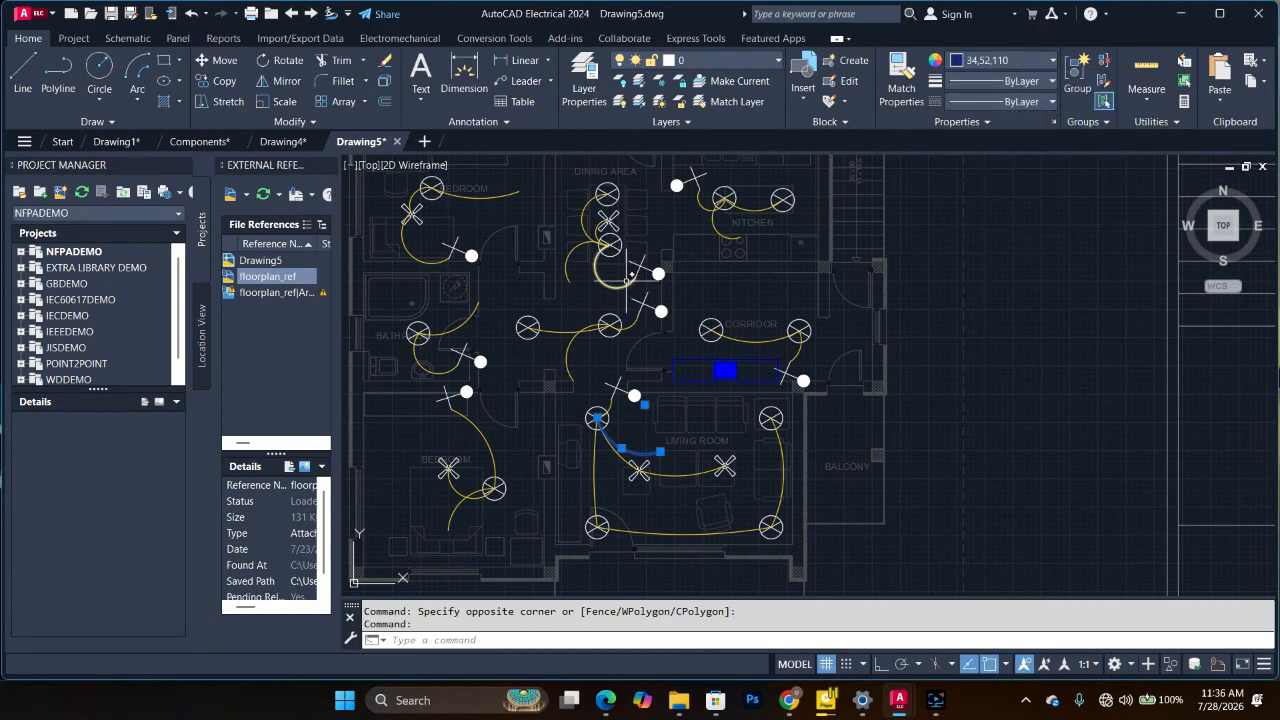
pyautogui.click(1021, 64)
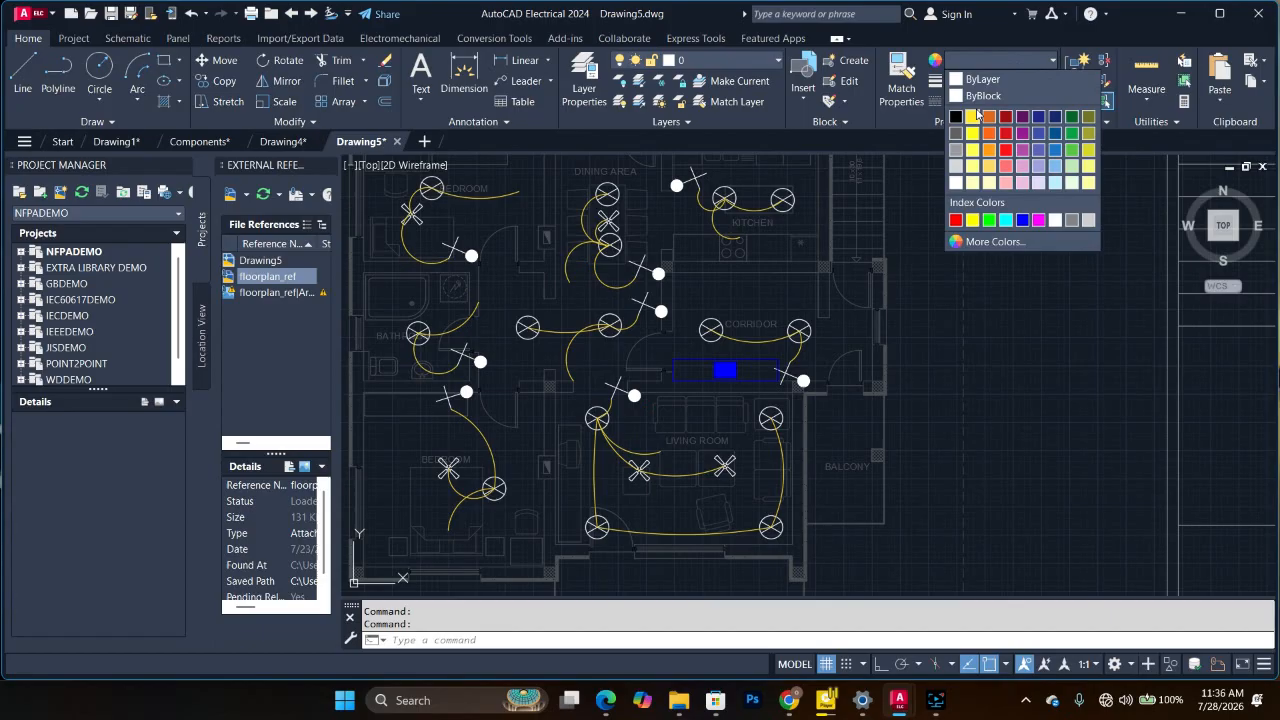
pyautogui.click(1040, 117)
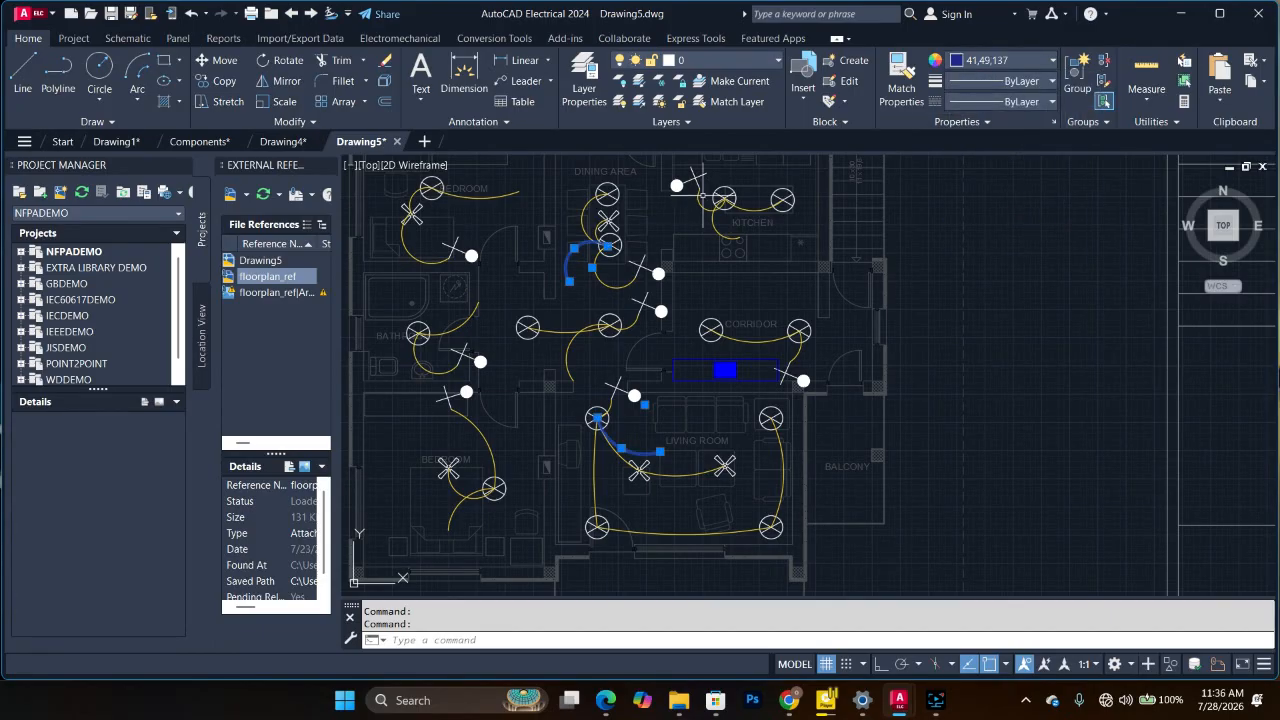
# Step: Recolour the free-ended branch arcs in the kitchen, bathroom and both bedrooms to 41,49,137
pyautogui.click(706, 203)
pyautogui.click(745, 244)
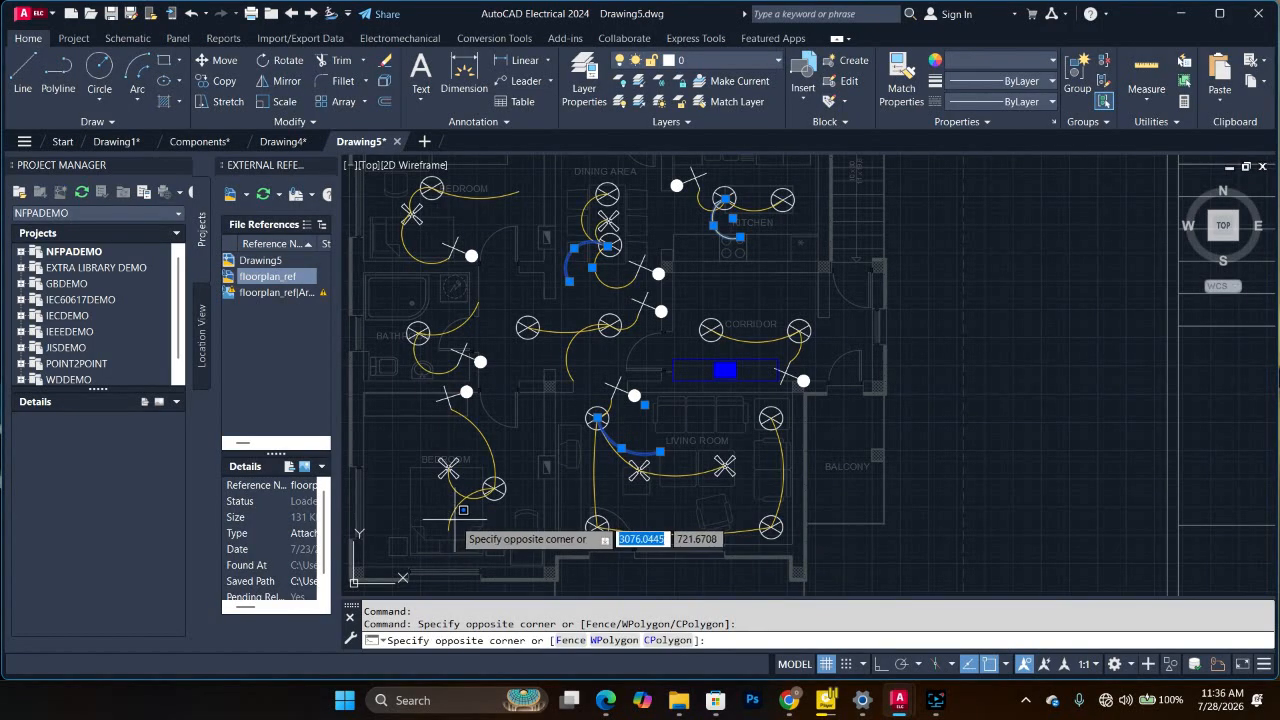
pyautogui.click(451, 513)
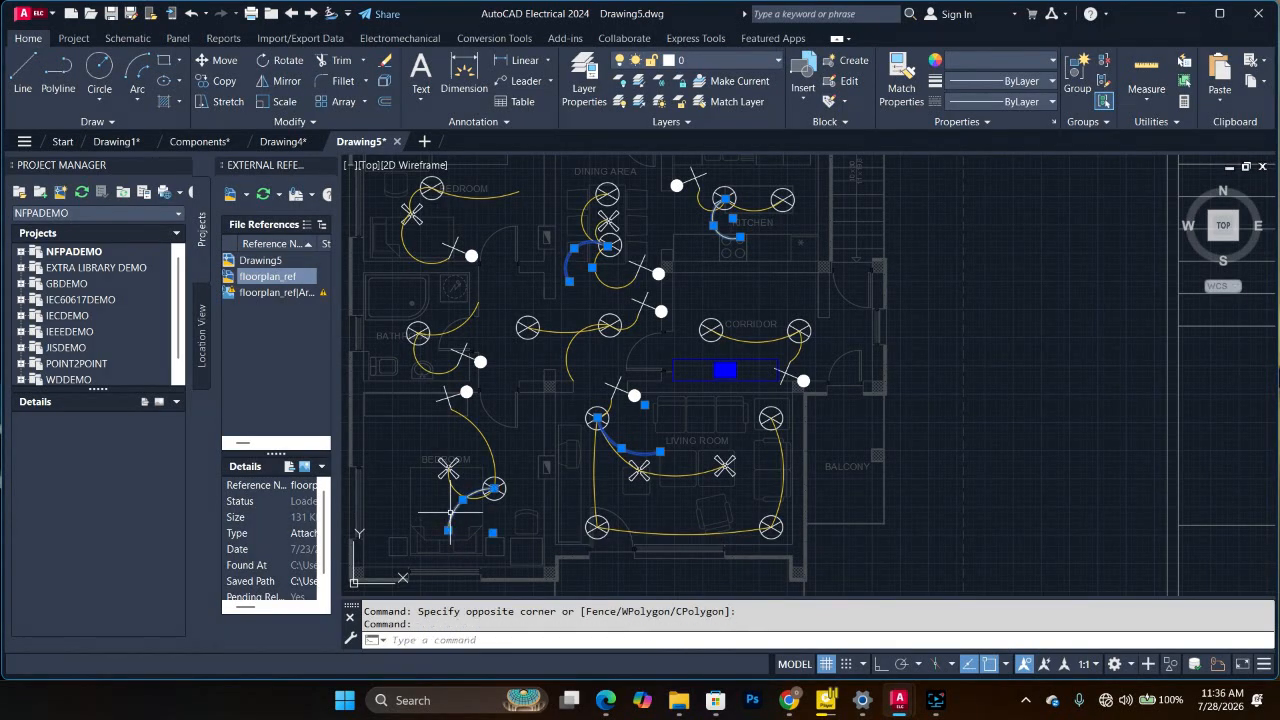
pyautogui.click(463, 289)
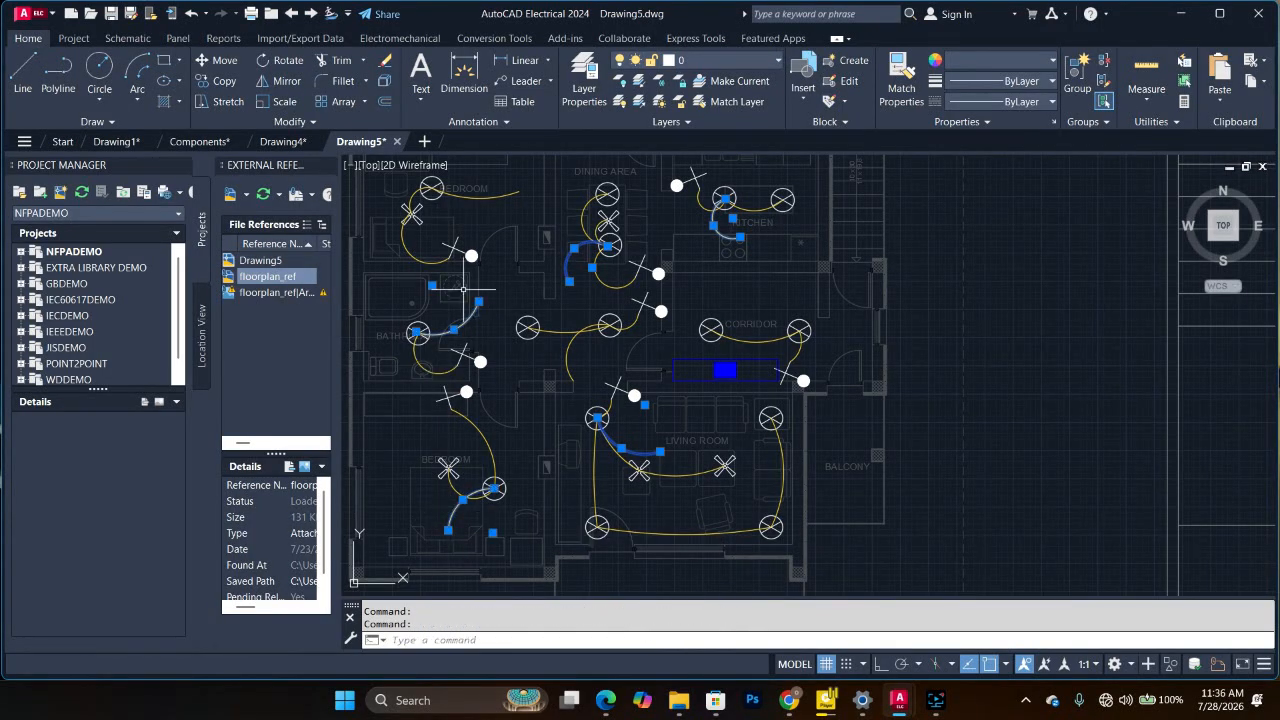
pyautogui.click(985, 62)
pyautogui.click(1039, 117)
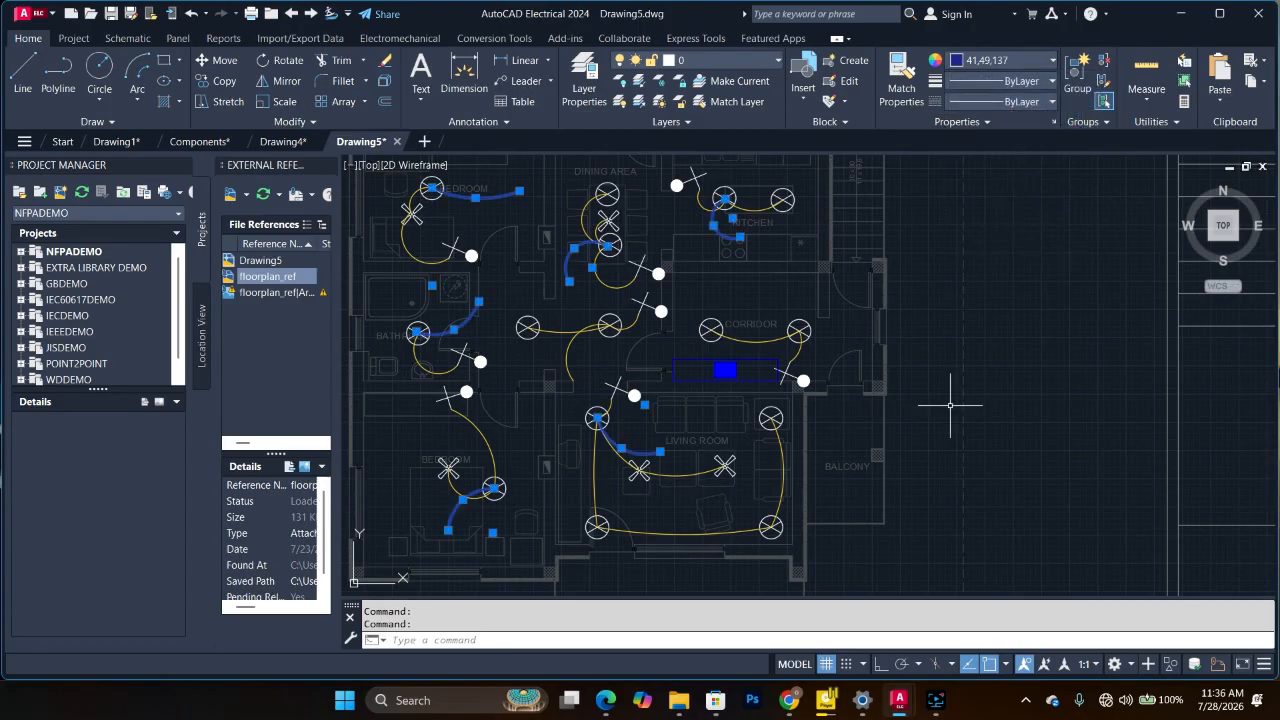
pyautogui.press('Escape')
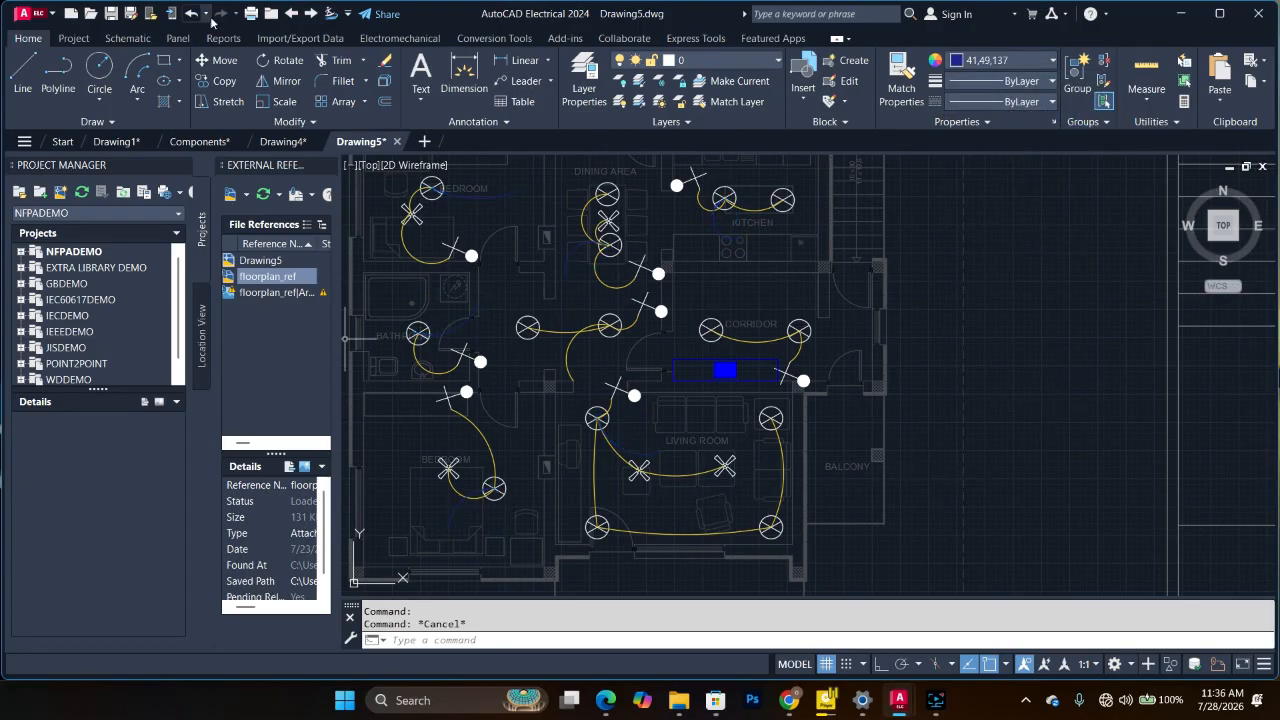
pyautogui.click(421, 70)
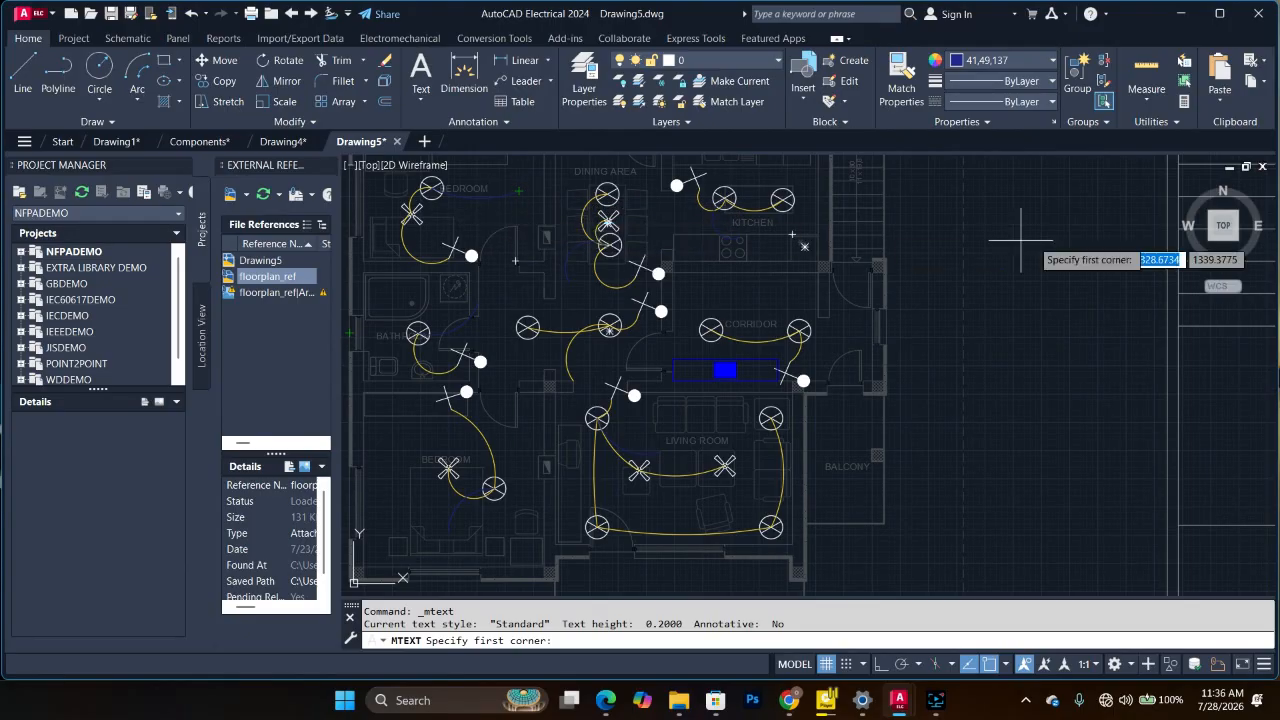
pyautogui.click(918, 207)
pyautogui.click(1262, 262)
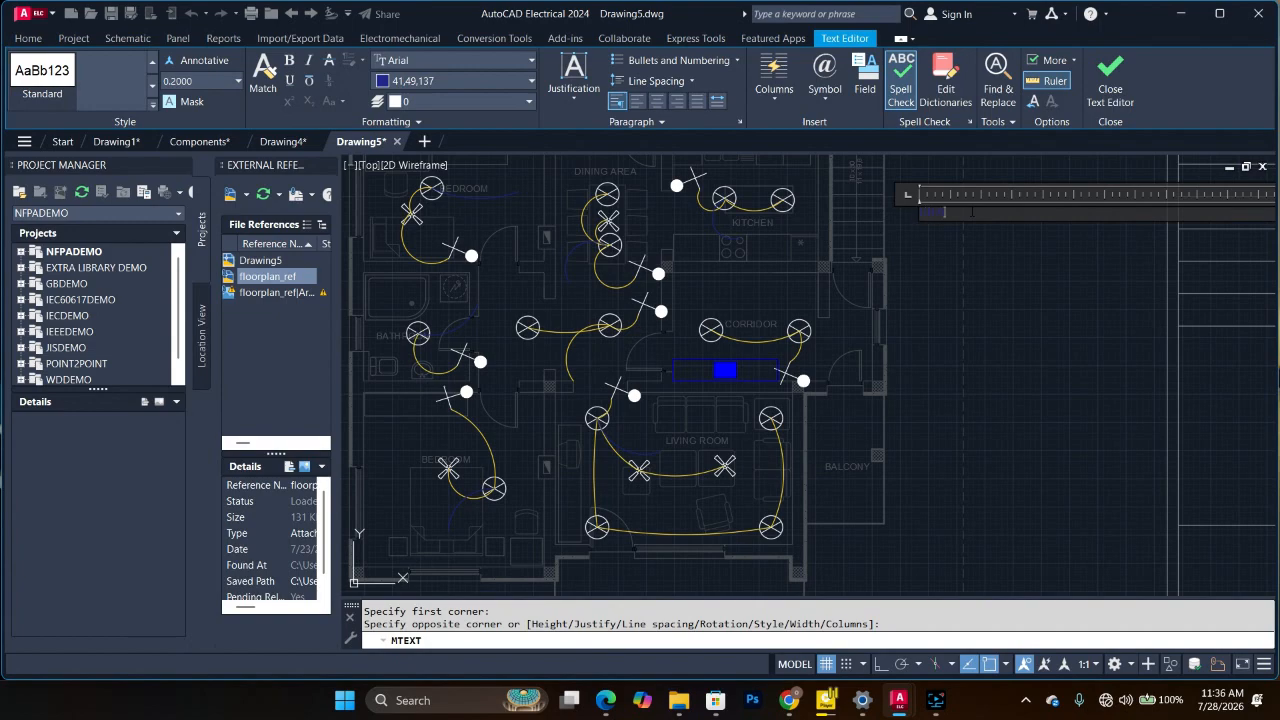
pyautogui.click(1110, 90)
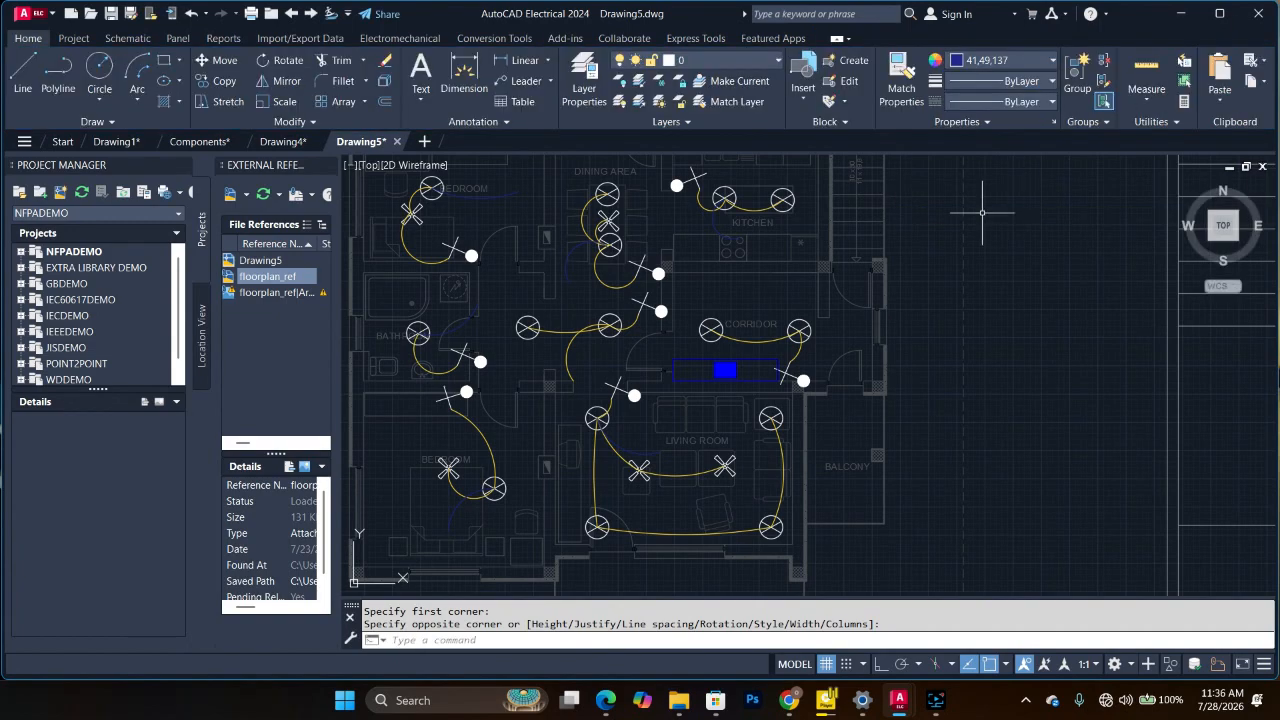
# Step: Create a single-line text reading DB A beside the kitchen of the lighting layout
pyautogui.scroll(2, 910, 267)
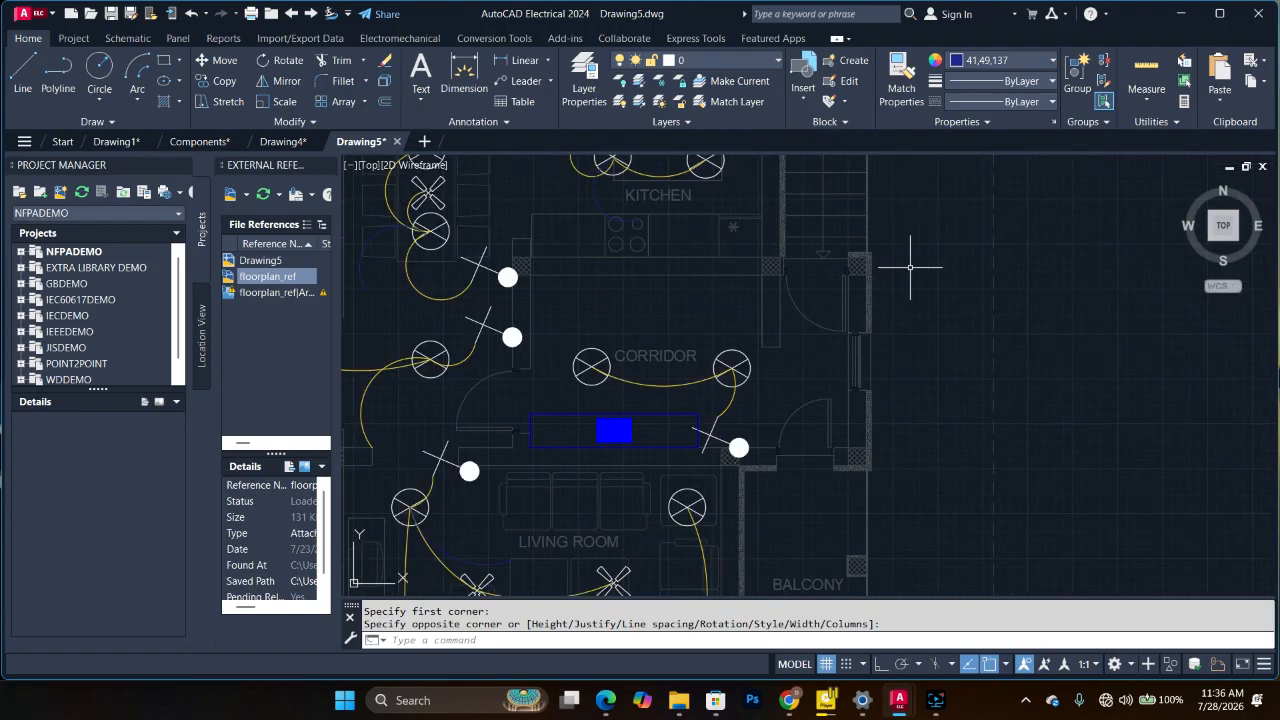
pyautogui.scroll(2, 910, 267)
pyautogui.middleClick(910, 267)
pyautogui.middleClick(910, 267)
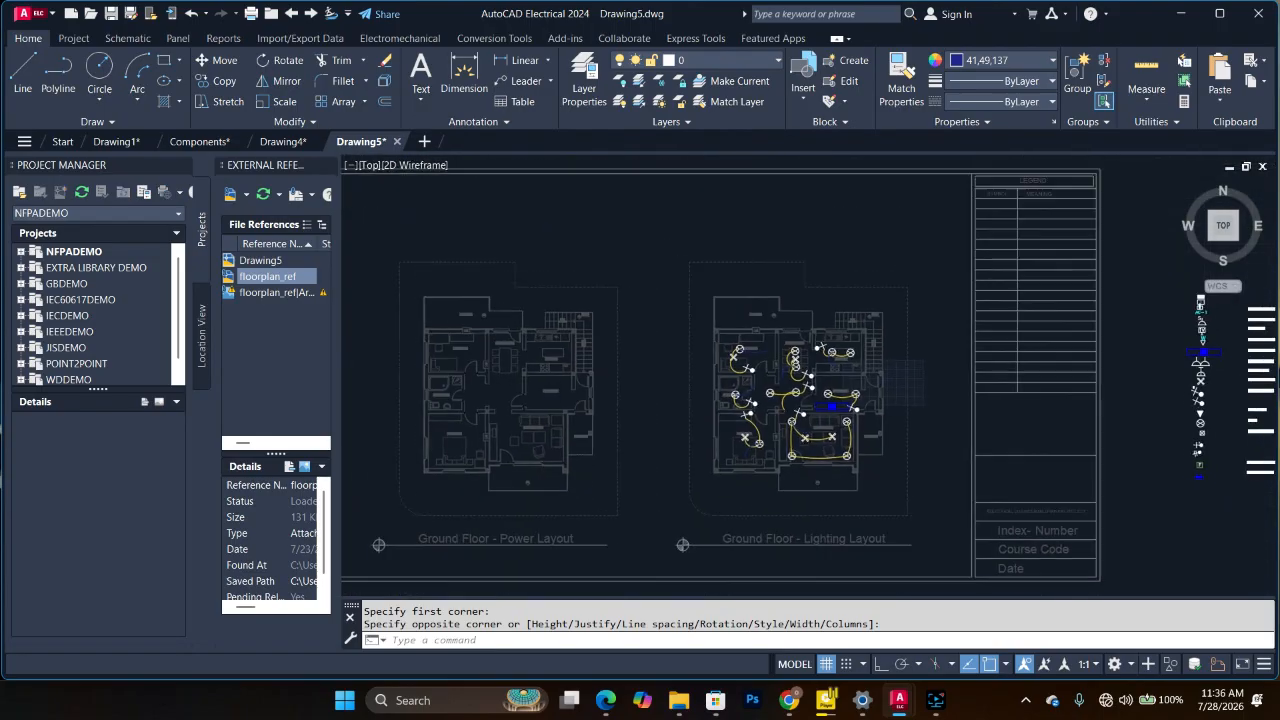
pyautogui.scroll(6, 928, 361)
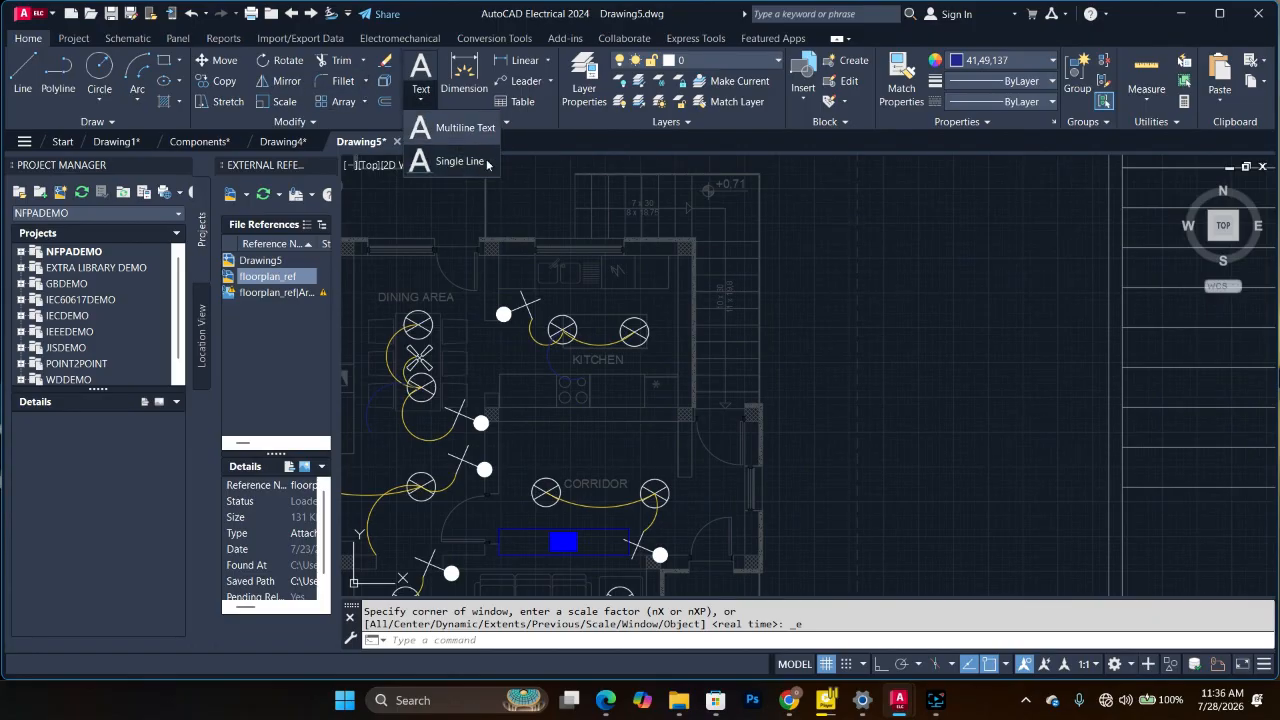
pyautogui.click(459, 161)
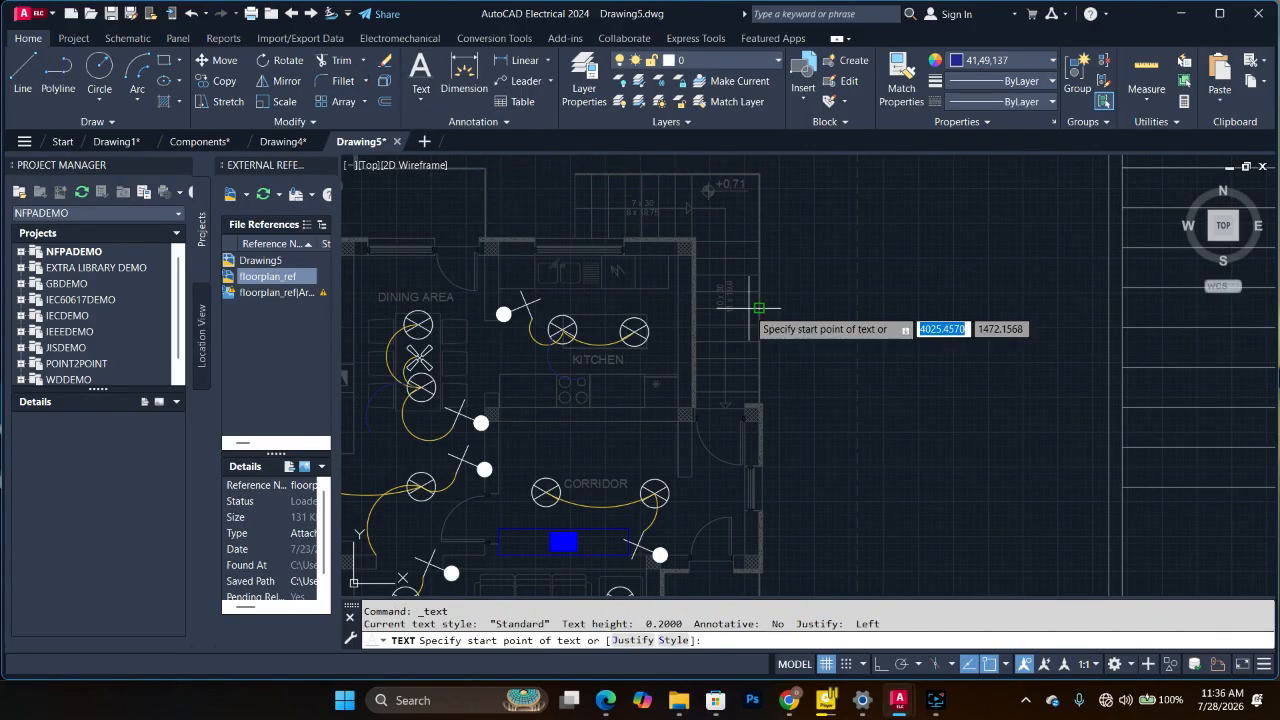
pyautogui.click(652, 302)
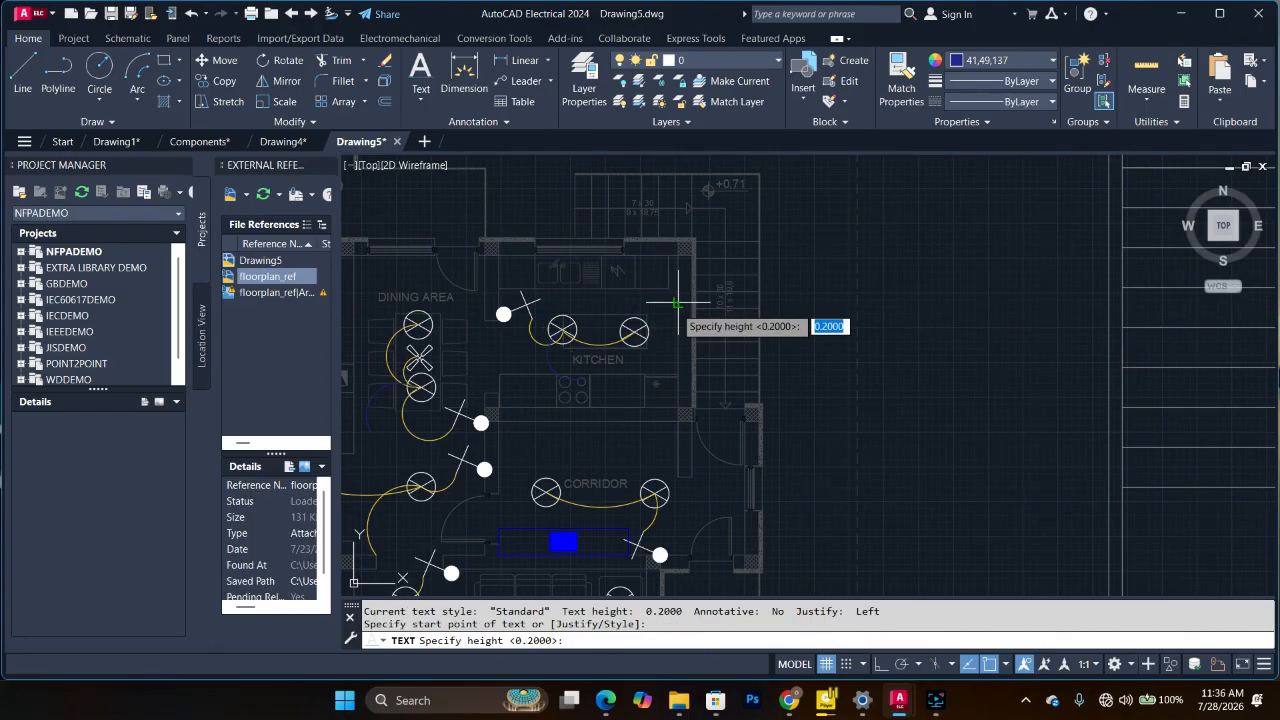
pyautogui.press('Return')
pyautogui.press('Return')
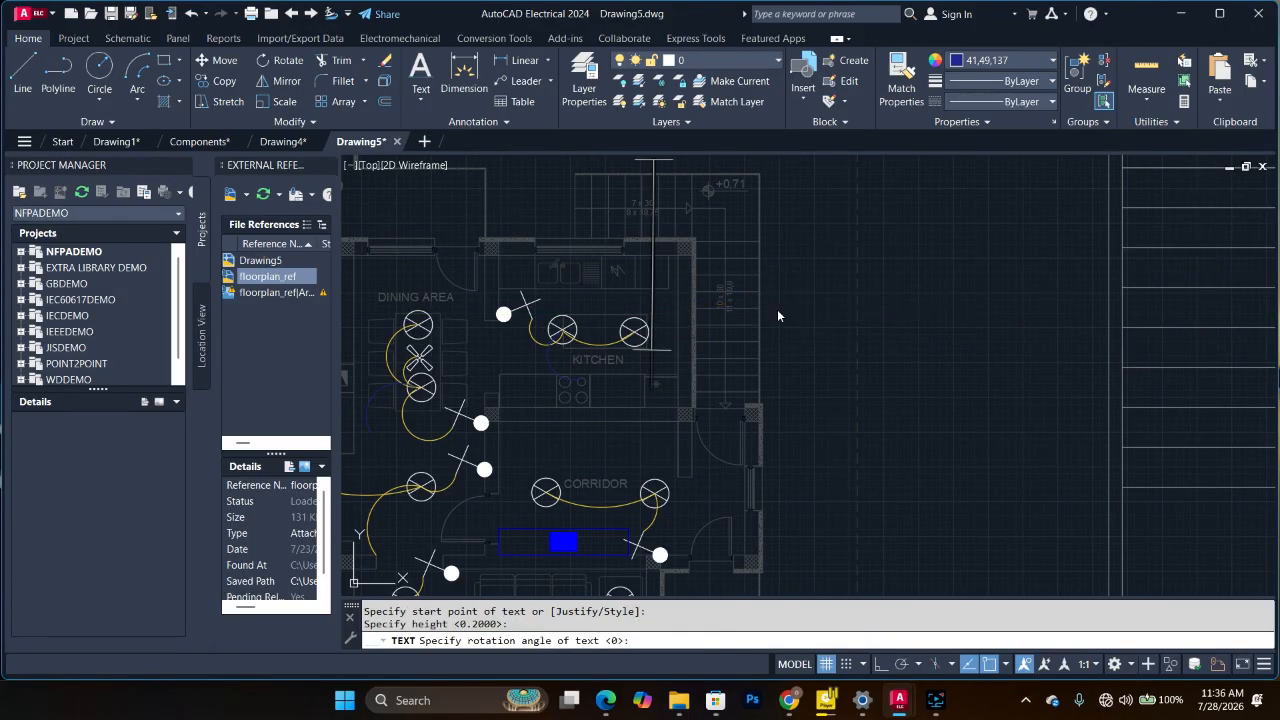
pyautogui.write('D')
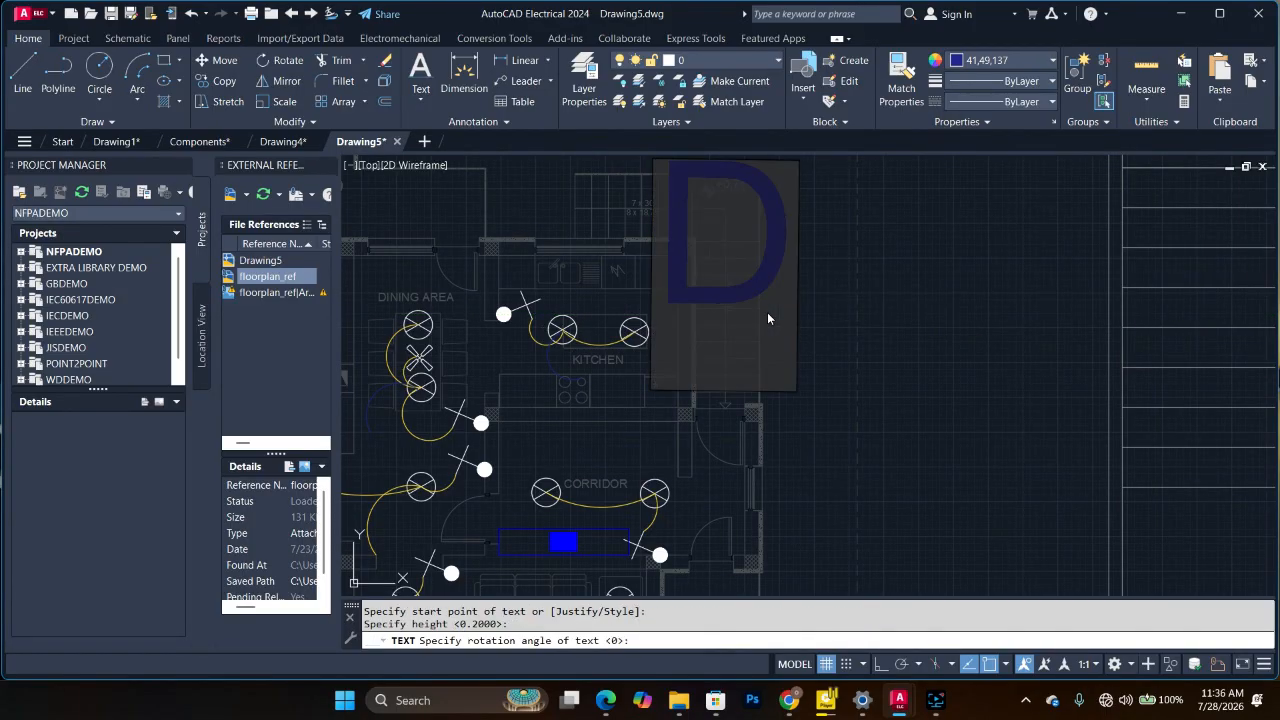
pyautogui.write('B A')
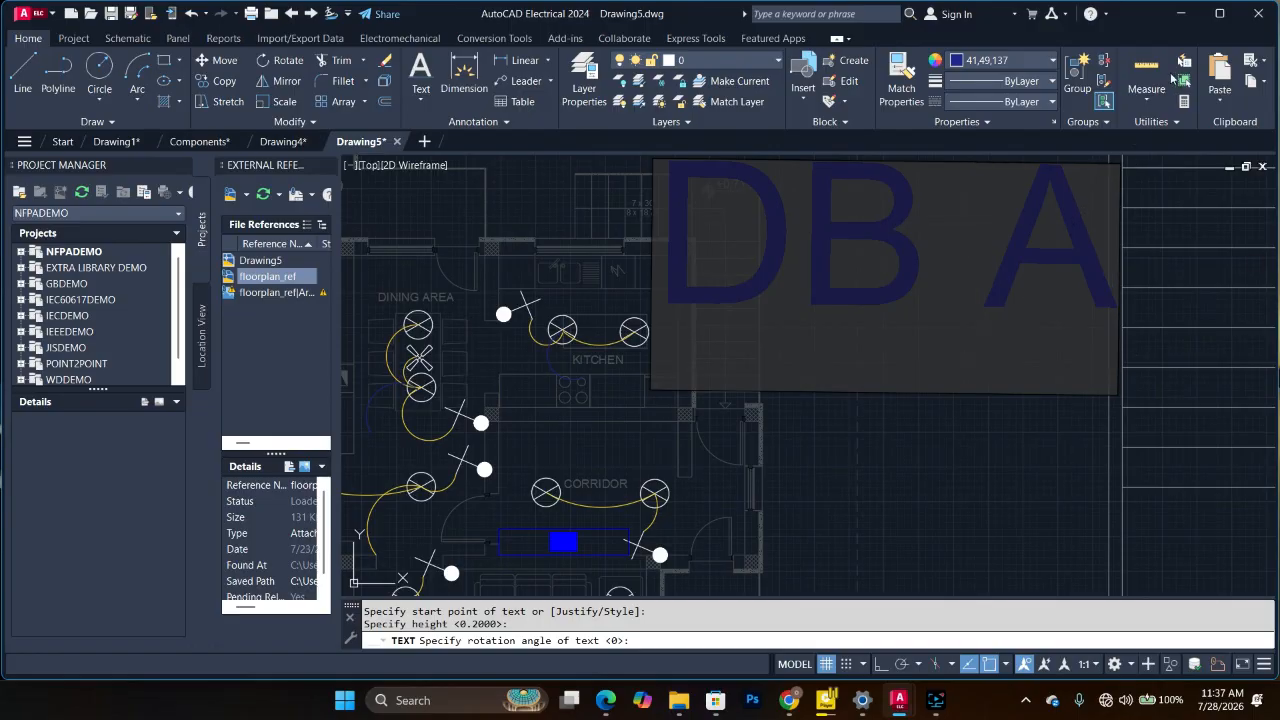
pyautogui.rightClick(788, 236)
pyautogui.click(771, 243)
pyautogui.press('Return')
pyautogui.press('BackSpace')
pyautogui.click(841, 426)
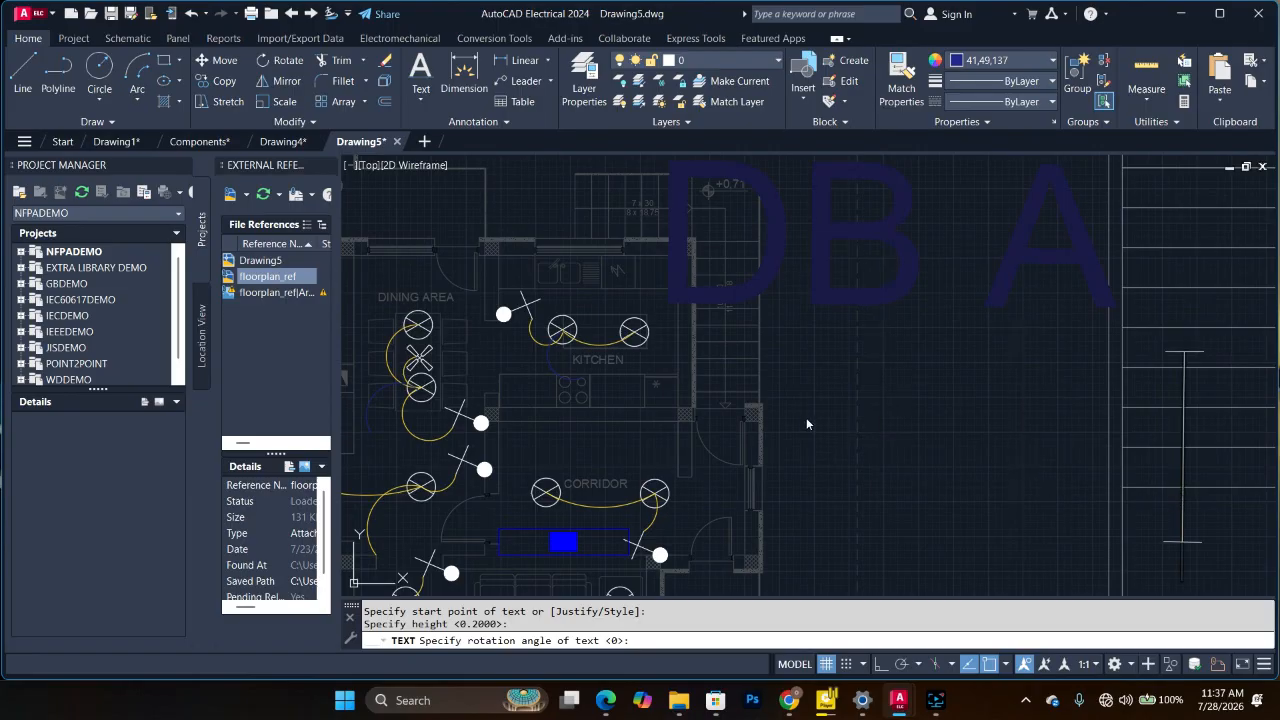
pyautogui.press('Escape')
# Step: Scale the DB A text to about 0.08 of its size and place it just above the blue distribution board in the corridor
pyautogui.click(890, 226)
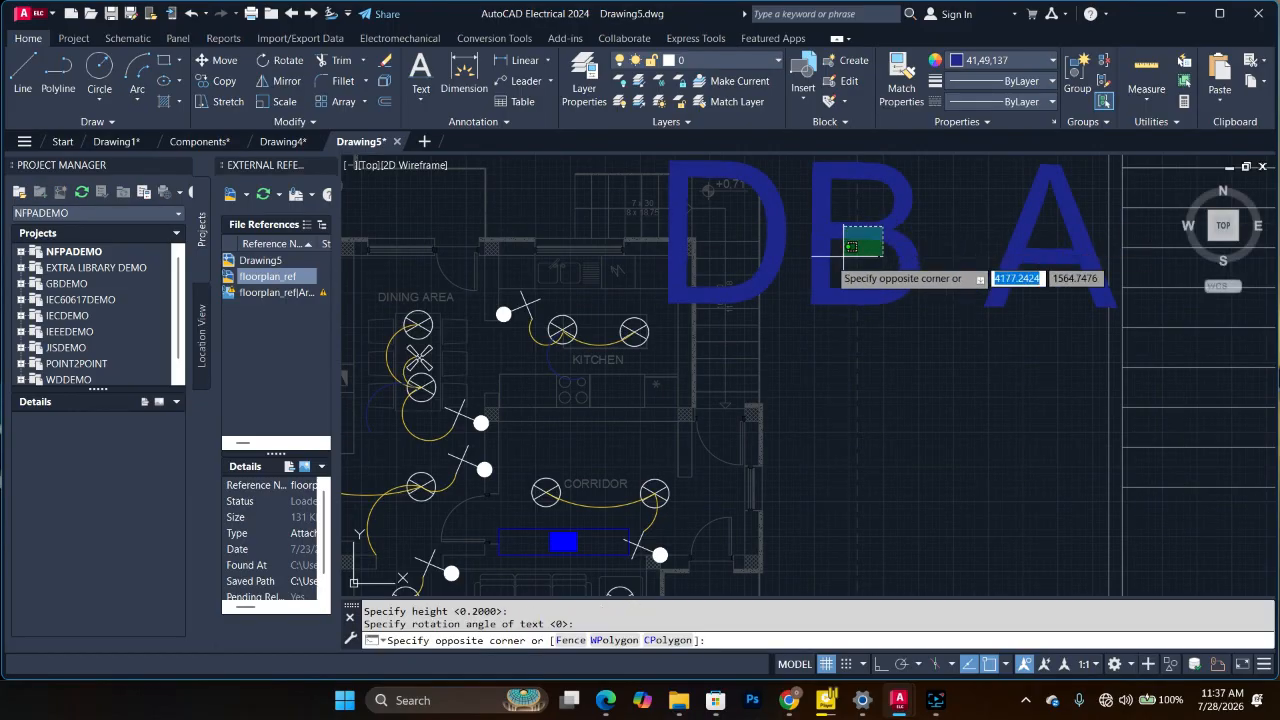
pyautogui.click(925, 254)
pyautogui.rightClick(834, 237)
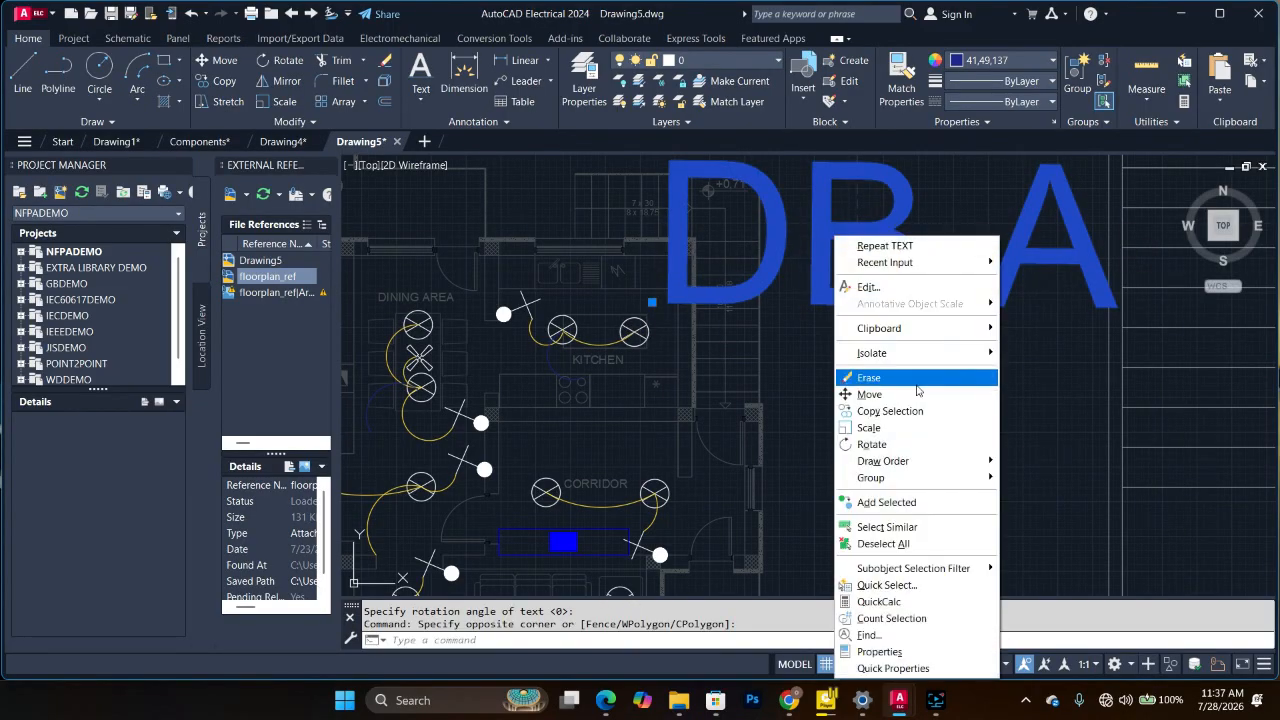
pyautogui.click(898, 436)
pyautogui.click(679, 302)
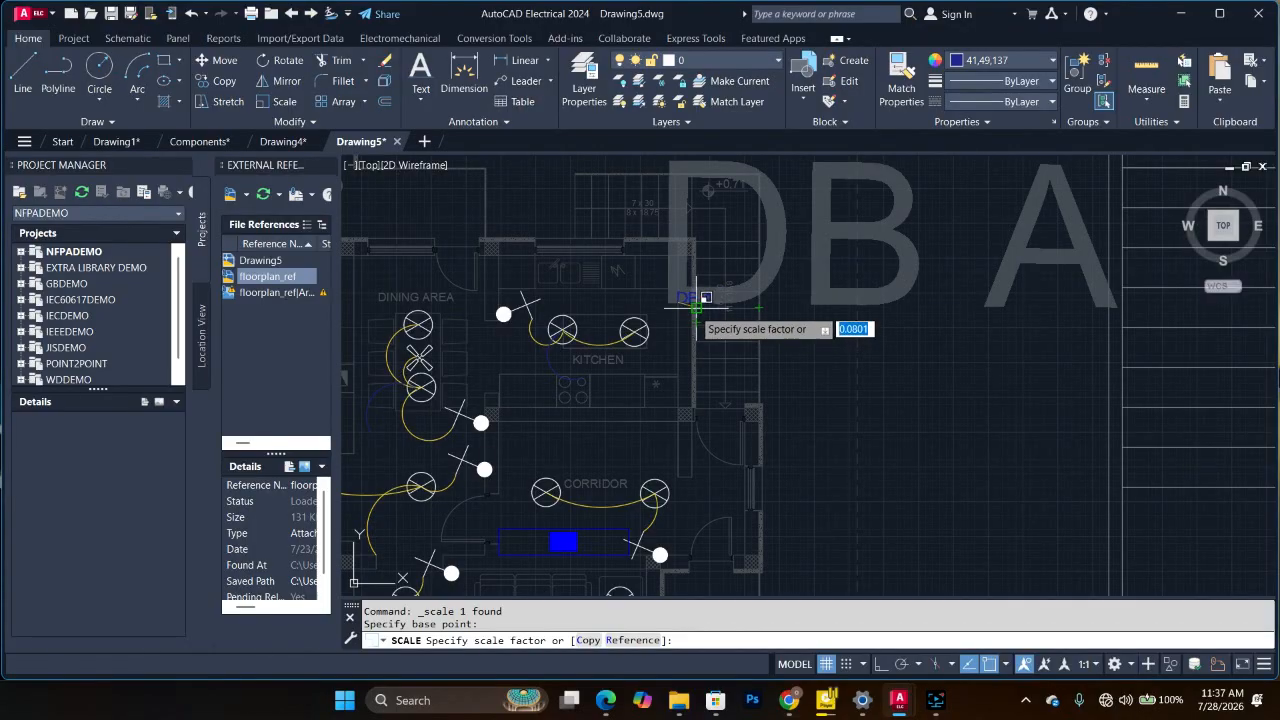
pyautogui.click(695, 305)
pyautogui.click(677, 301)
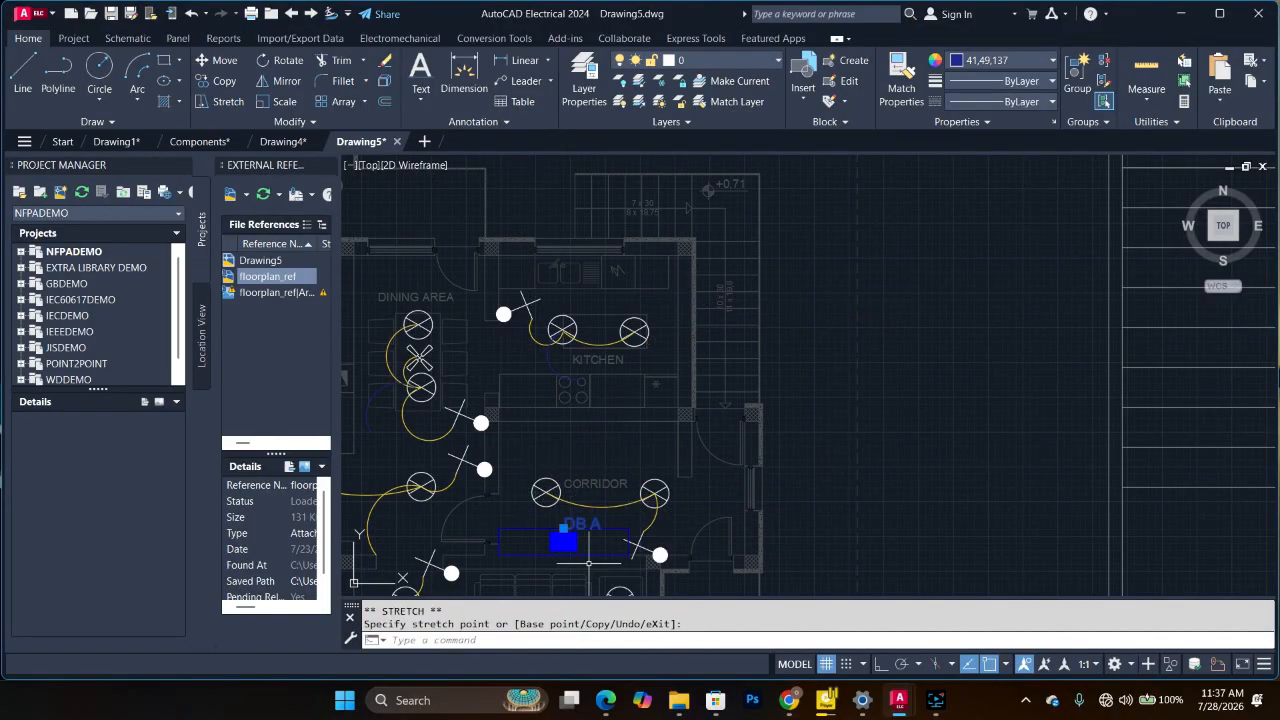
# Step: Draw a dark blue branch arc from the corridor's left light up to a free end above it
pyautogui.scroll(2, 584, 540)
pyautogui.scroll(4, 584, 540)
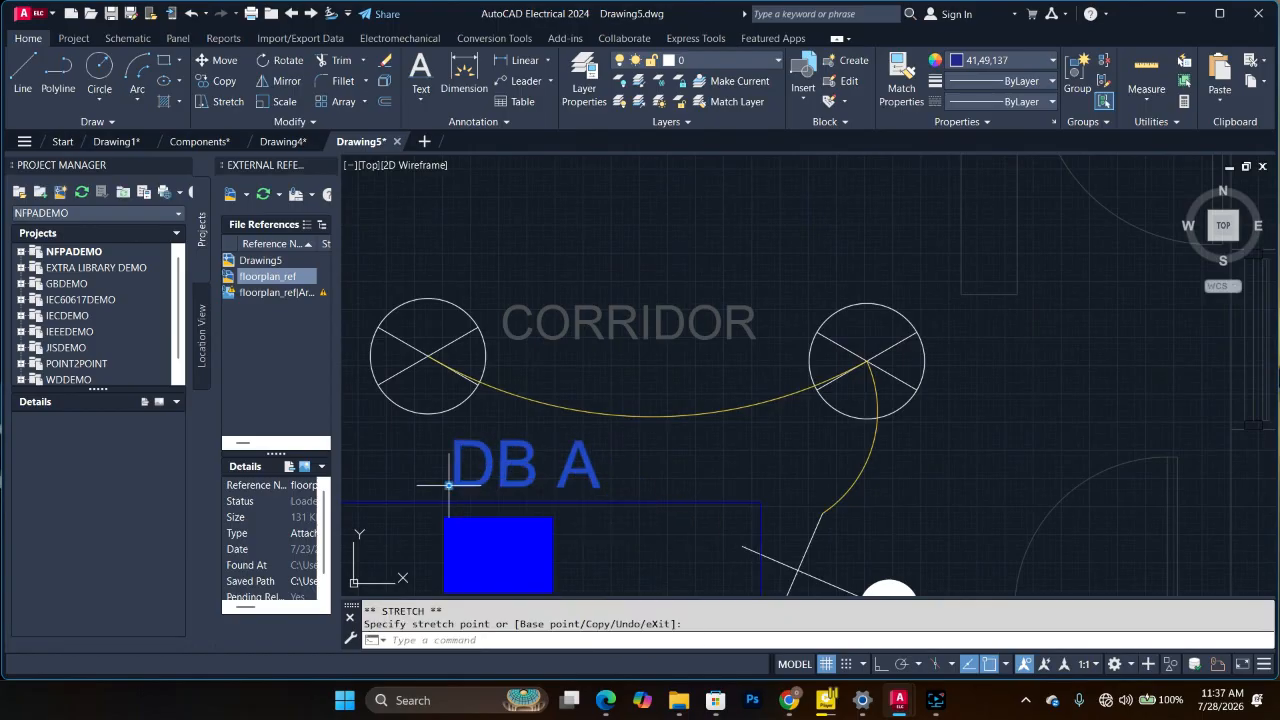
pyautogui.scroll(-8, 660, 372)
pyautogui.scroll(6, 667, 373)
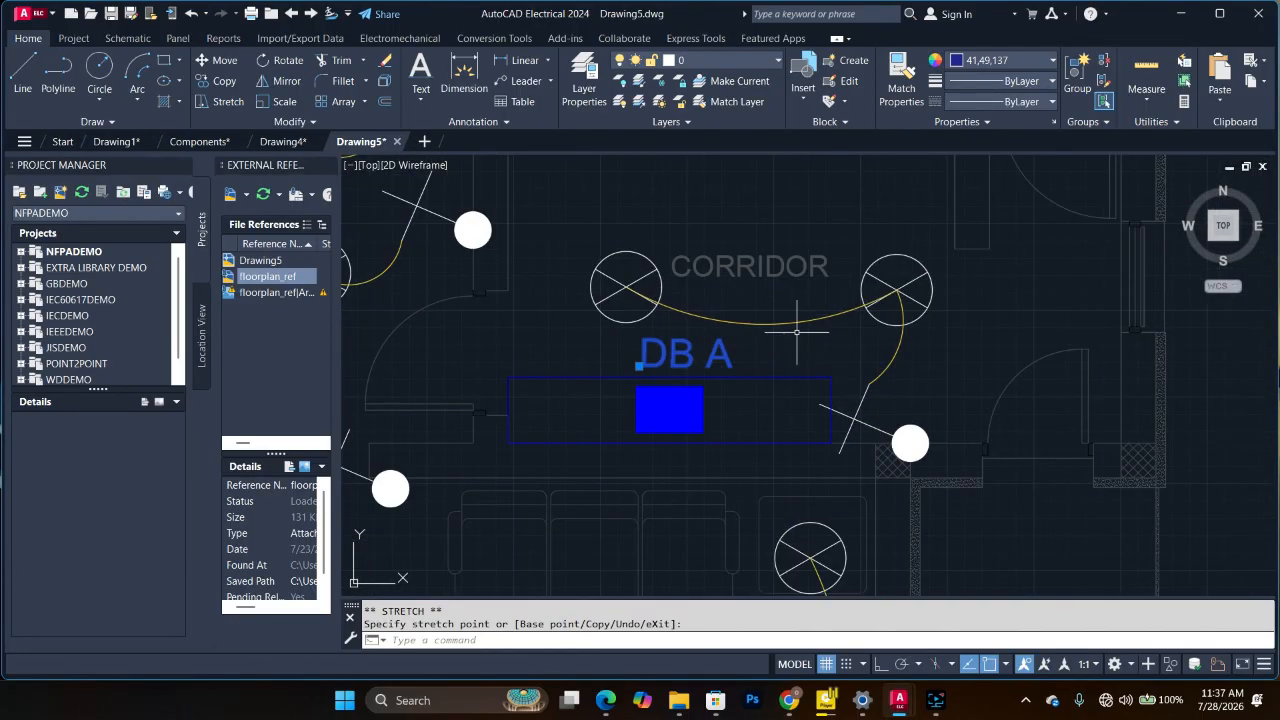
pyautogui.scroll(-4, 860, 411)
pyautogui.scroll(2, 792, 407)
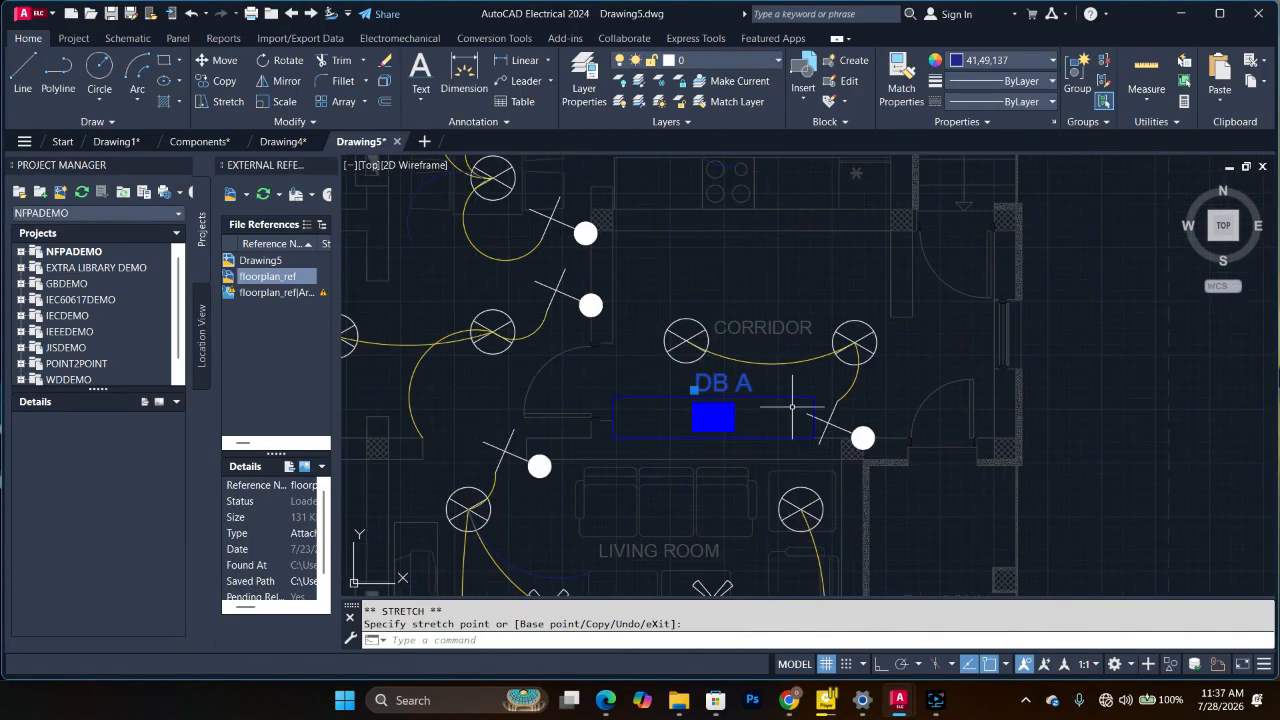
pyautogui.click(137, 67)
pyautogui.click(686, 341)
pyautogui.click(685, 261)
pyautogui.click(755, 275)
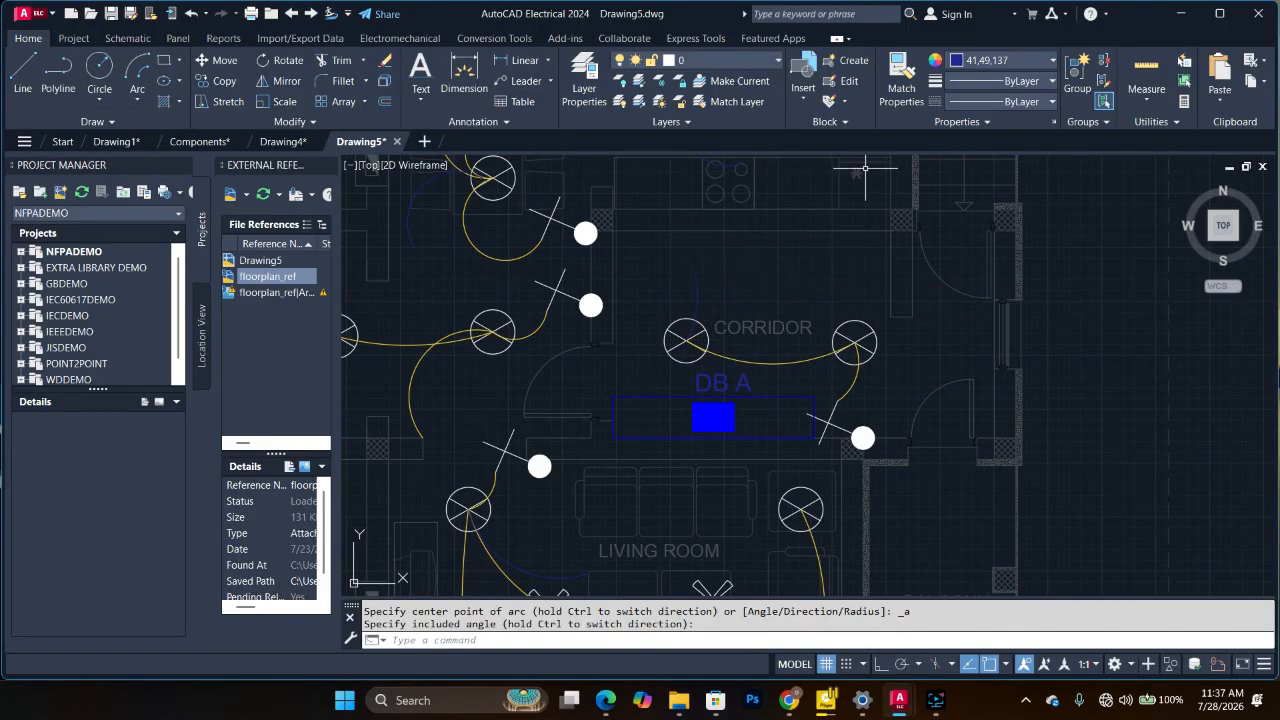
# Step: Paste a copy of the DB A text at the free end of the upper bedroom's branch arc and change it to A1
pyautogui.scroll(-3, 878, 416)
pyautogui.click(814, 406)
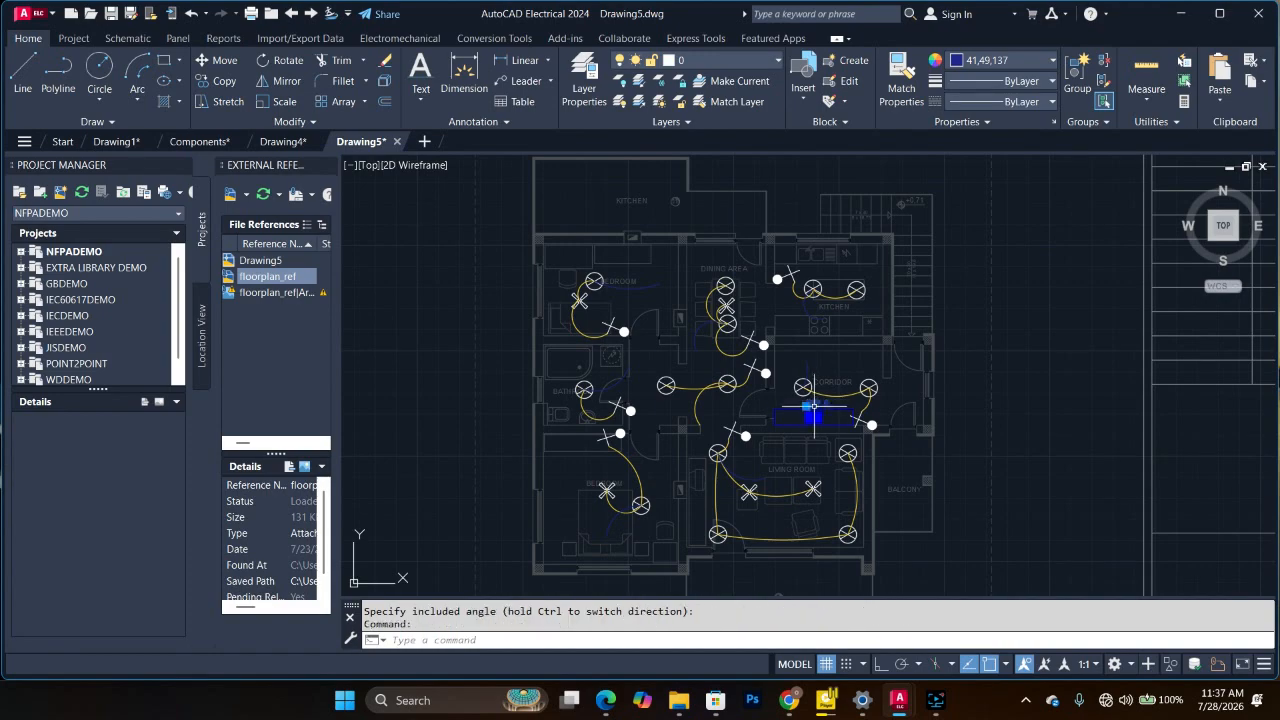
pyautogui.hotkey('ctrl', 'v')
pyautogui.scroll(4, 650, 277)
pyautogui.click(693, 320)
pyautogui.doubleClick(740, 291)
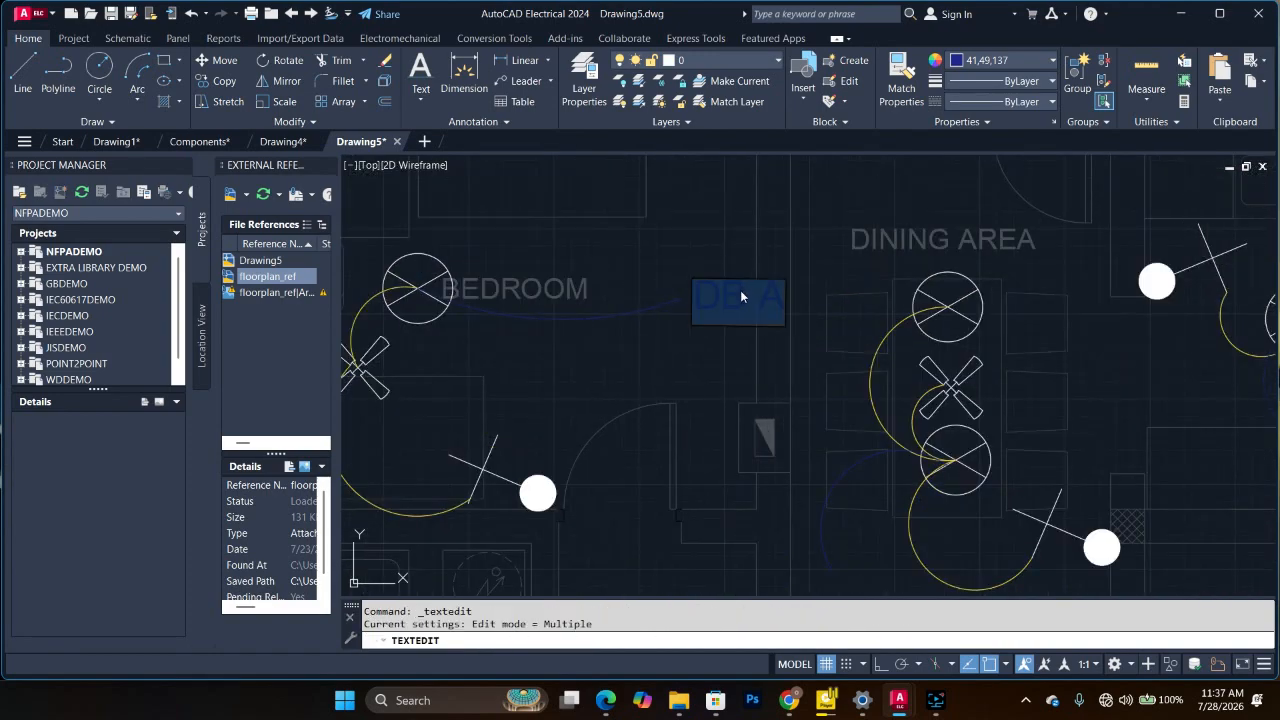
pyautogui.write('A1')
pyautogui.click(748, 239)
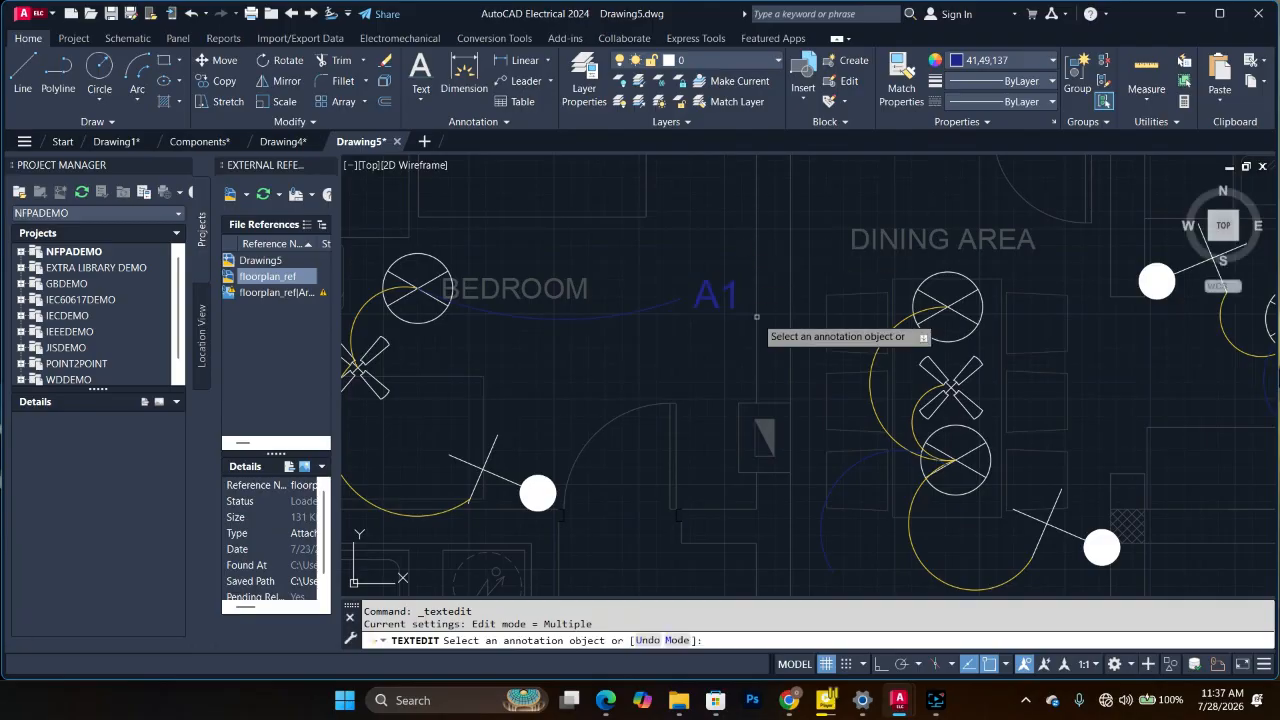
# Step: Copy the A1 label to the free ends of the bathroom's and lower bedroom's branch arcs
pyautogui.scroll(-3, 756, 317)
pyautogui.scroll(-2, 748, 338)
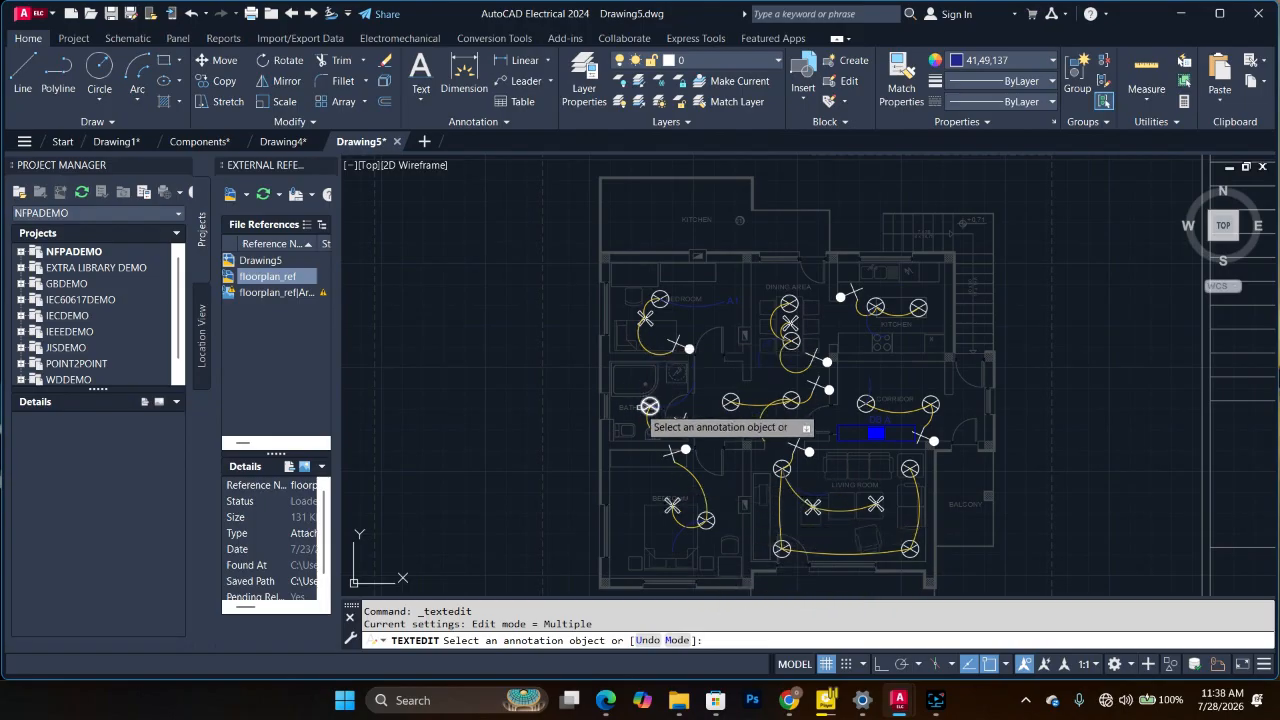
pyautogui.scroll(2, 670, 537)
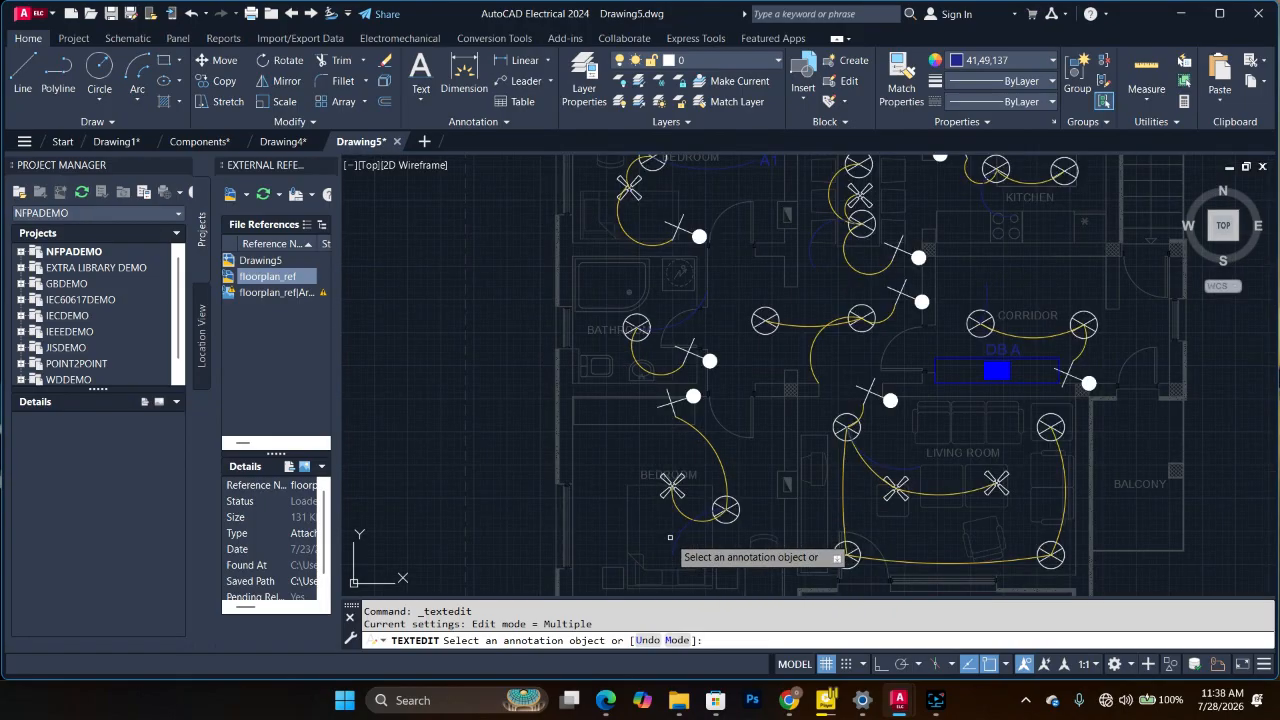
pyautogui.scroll(4, 736, 311)
pyautogui.scroll(-4, 718, 272)
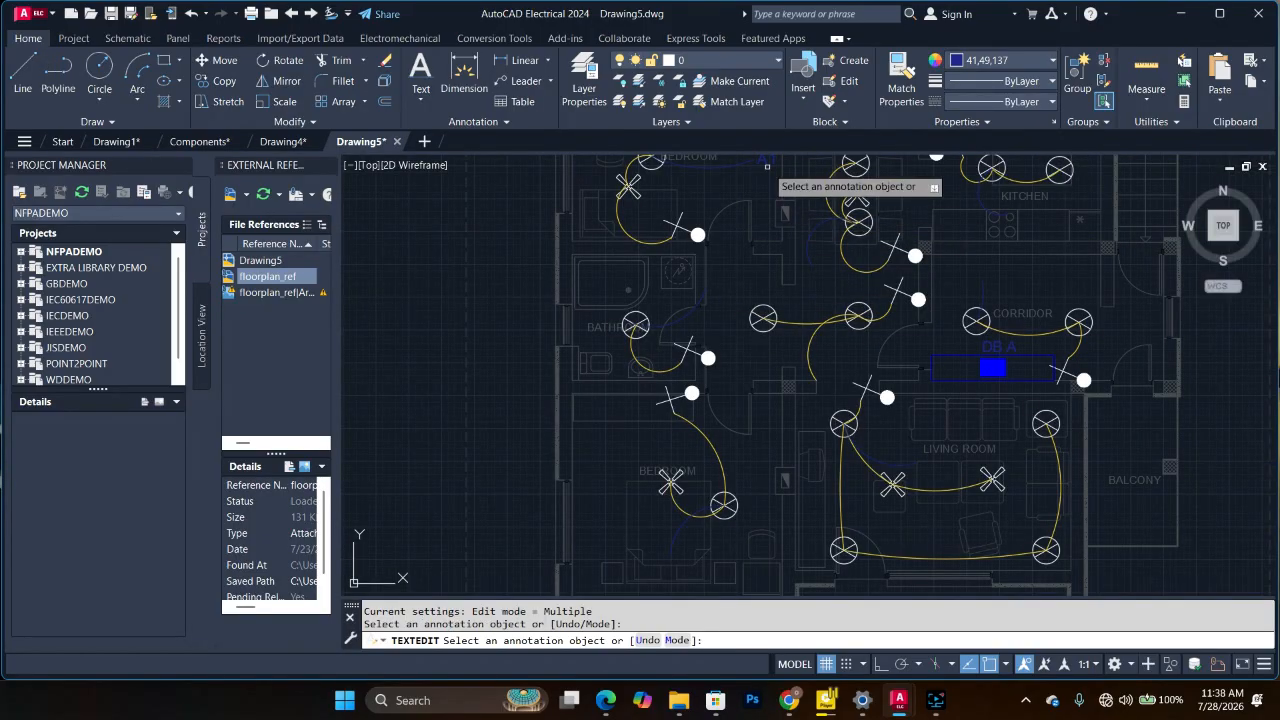
pyautogui.press('Escape')
pyautogui.hotkey('ctrl', 'c')
pyautogui.scroll(3, 735, 310)
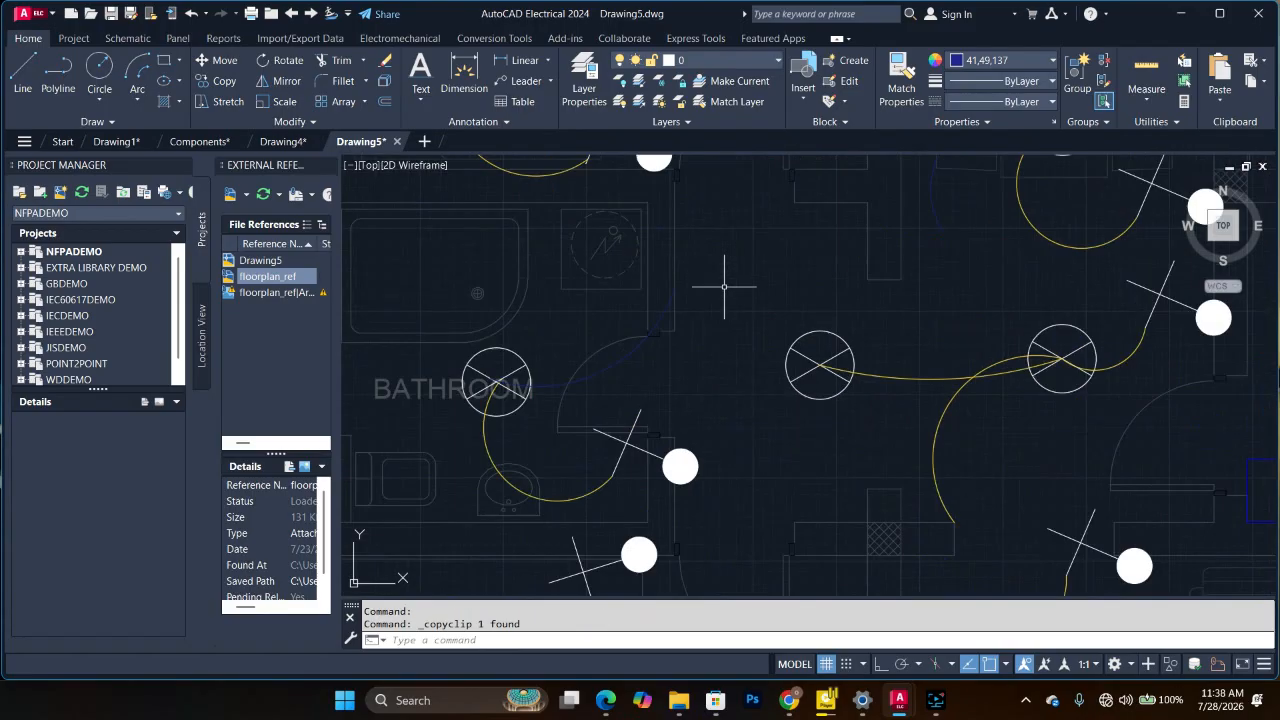
pyautogui.hotkey('ctrl', 'v')
pyautogui.scroll(-4, 683, 250)
pyautogui.scroll(2, 671, 400)
pyautogui.scroll(-2, 660, 505)
pyautogui.scroll(2, 642, 536)
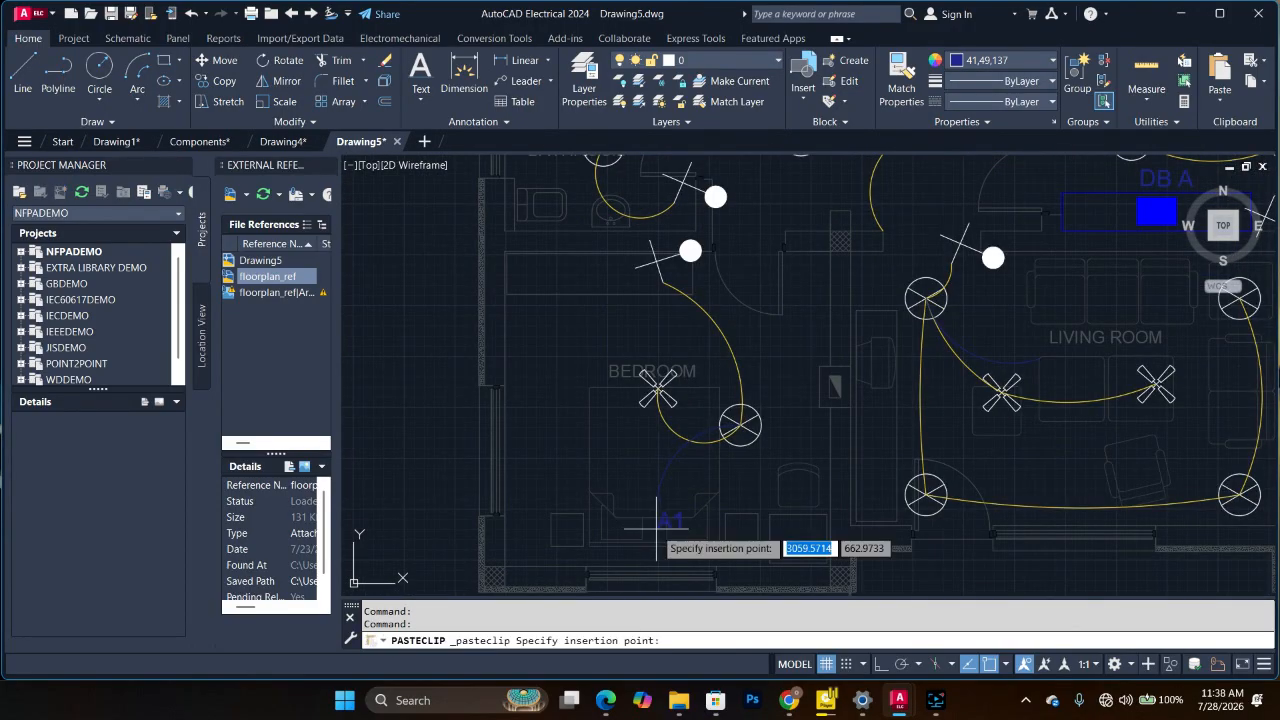
pyautogui.click(649, 520)
# Step: Copy the upper bedroom's A1 label to the free end of the dining area's branch arc
pyautogui.scroll(-2, 772, 410)
pyautogui.scroll(-3, 772, 410)
pyautogui.scroll(5, 740, 425)
pyautogui.scroll(-4, 733, 434)
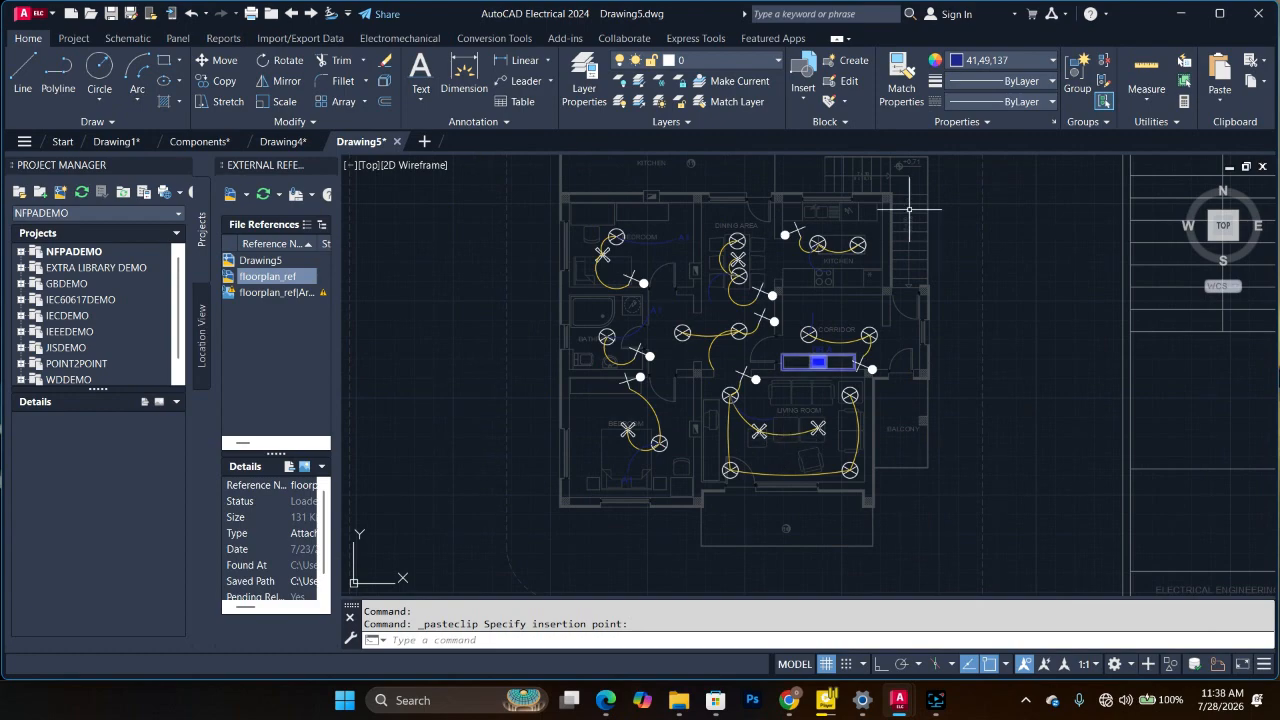
pyautogui.scroll(2, 800, 247)
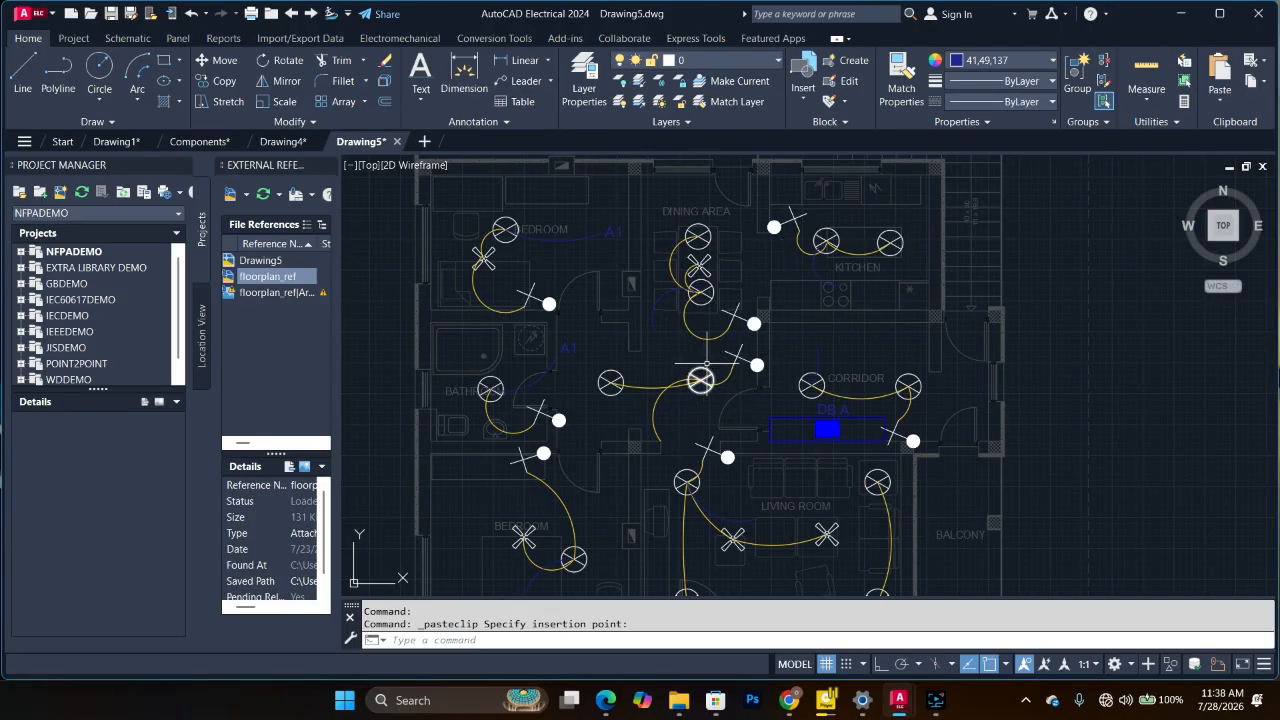
pyautogui.click(613, 234)
pyautogui.hotkey('ctrl', 'c')
pyautogui.scroll(4, 697, 352)
pyautogui.hotkey('ctrl', 'v')
pyautogui.click(588, 336)
pyautogui.click(614, 328)
pyautogui.click(614, 330)
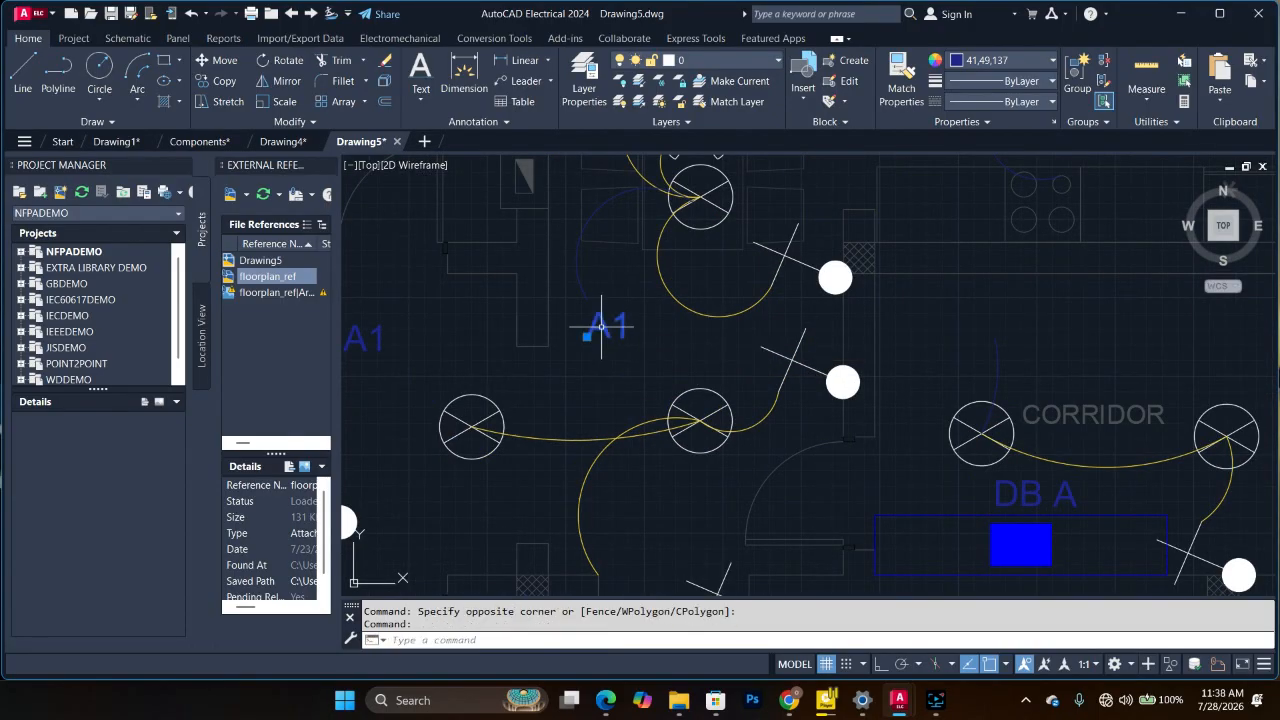
# Step: Change the circuit label at the dining area's branch arc to A2
pyautogui.doubleClick(612, 331)
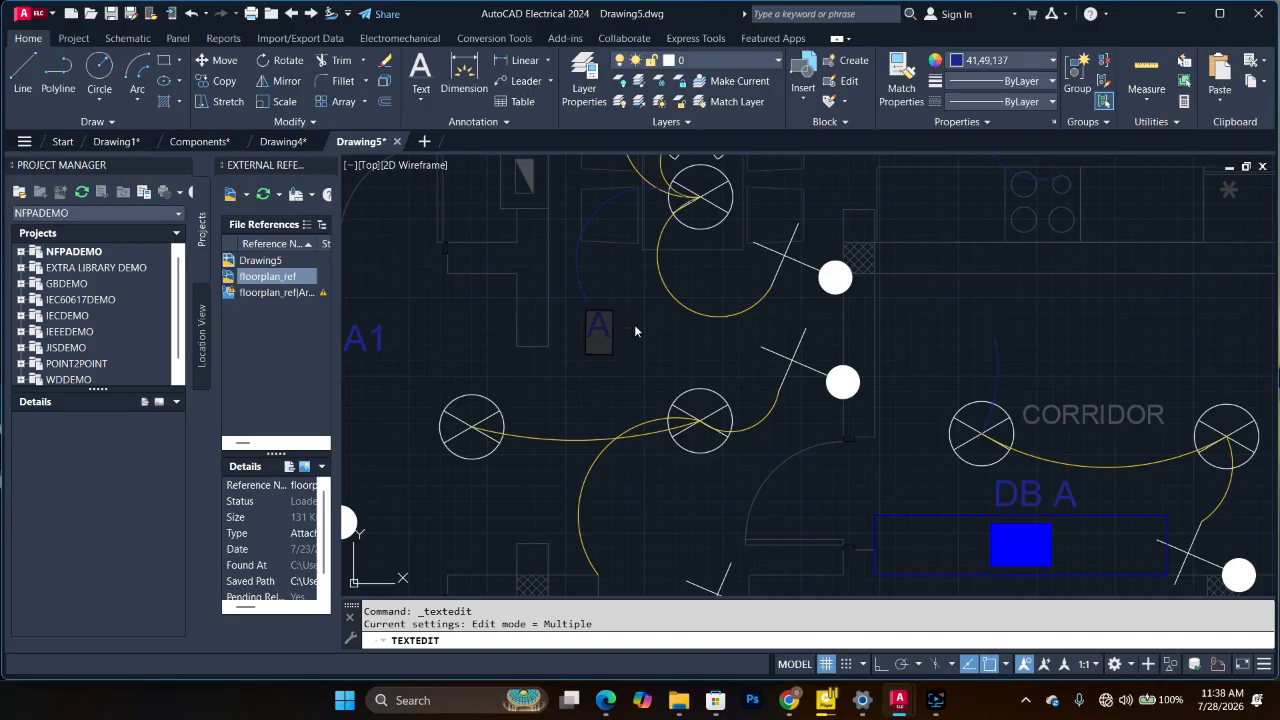
pyautogui.write('2')
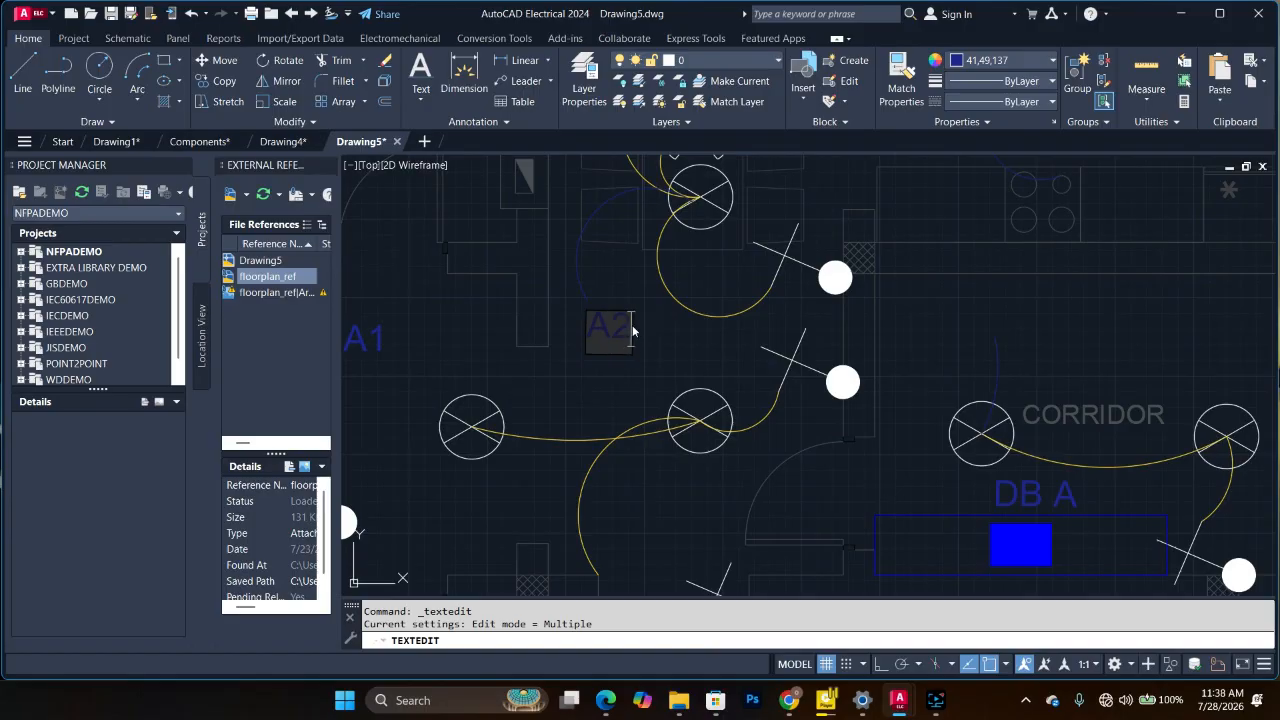
pyautogui.click(648, 326)
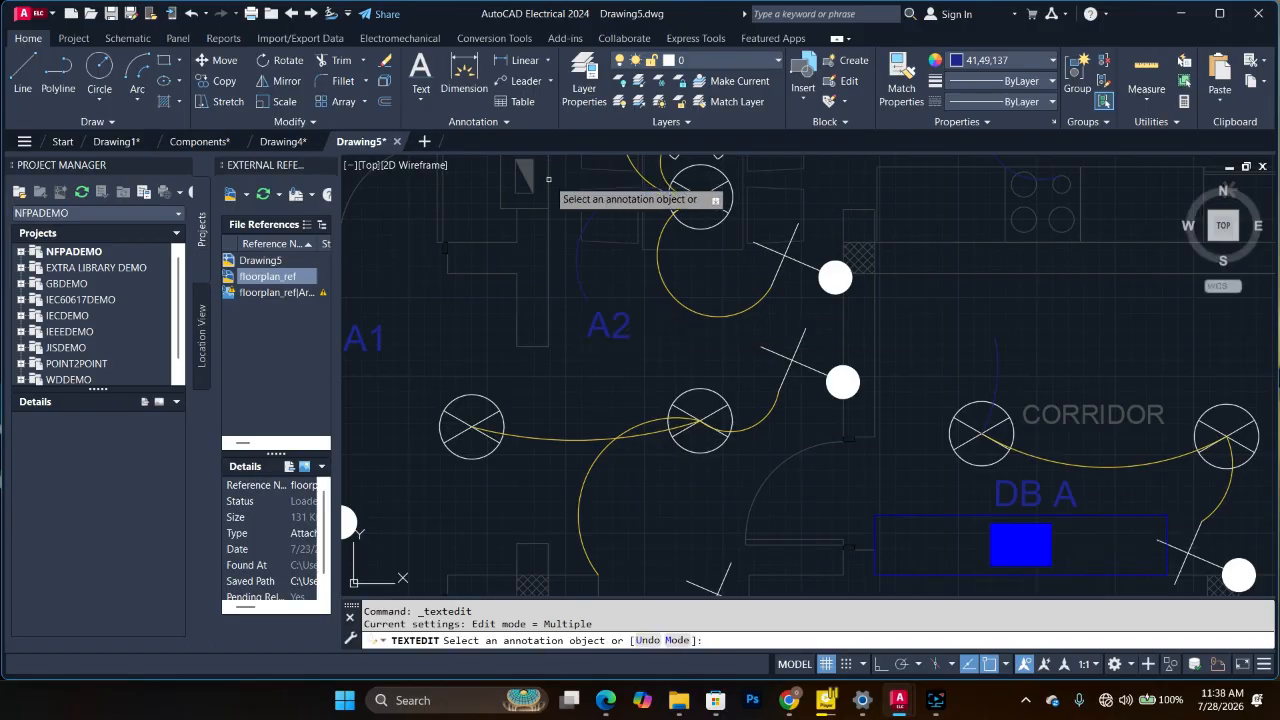
pyautogui.scroll(-4, 551, 195)
pyautogui.click(572, 241)
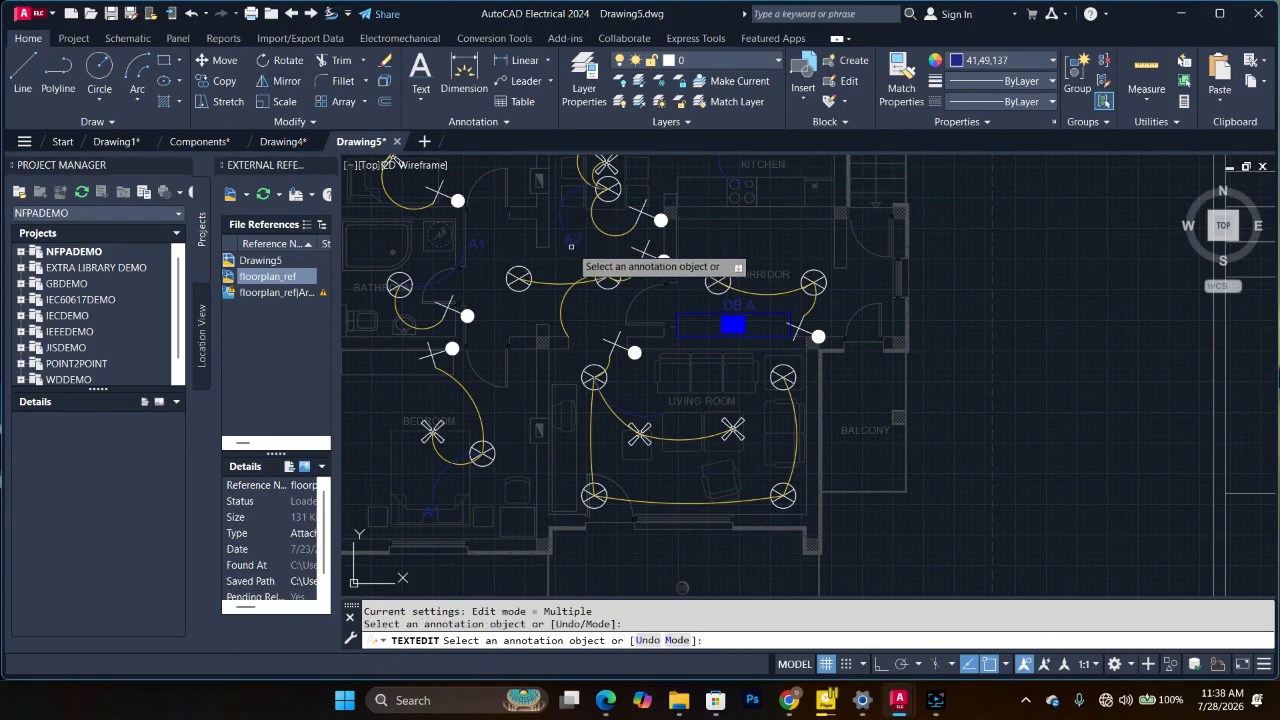
# Step: Copy the dining area's A2 label to the free end of the kitchen's branch arc
pyautogui.click(30, 92)
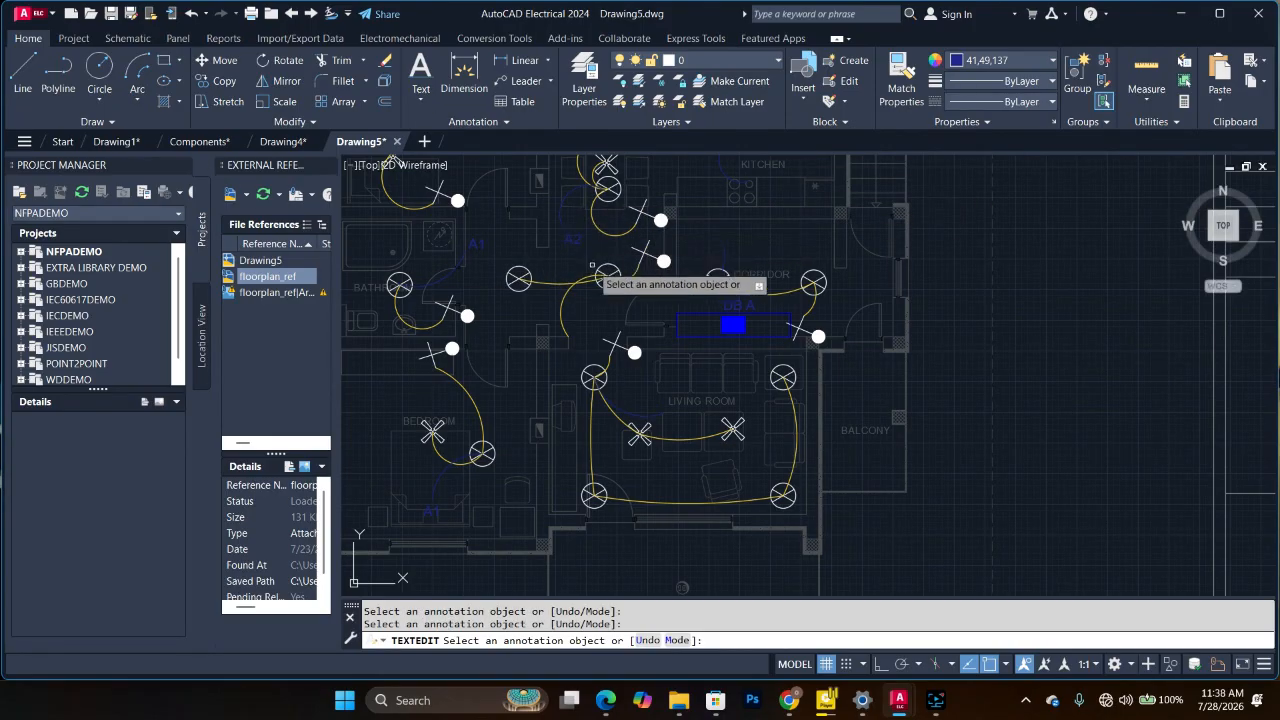
pyautogui.press('Escape')
pyautogui.click(572, 241)
pyautogui.hotkey('ctrl', 'c')
pyautogui.scroll(2, 755, 172)
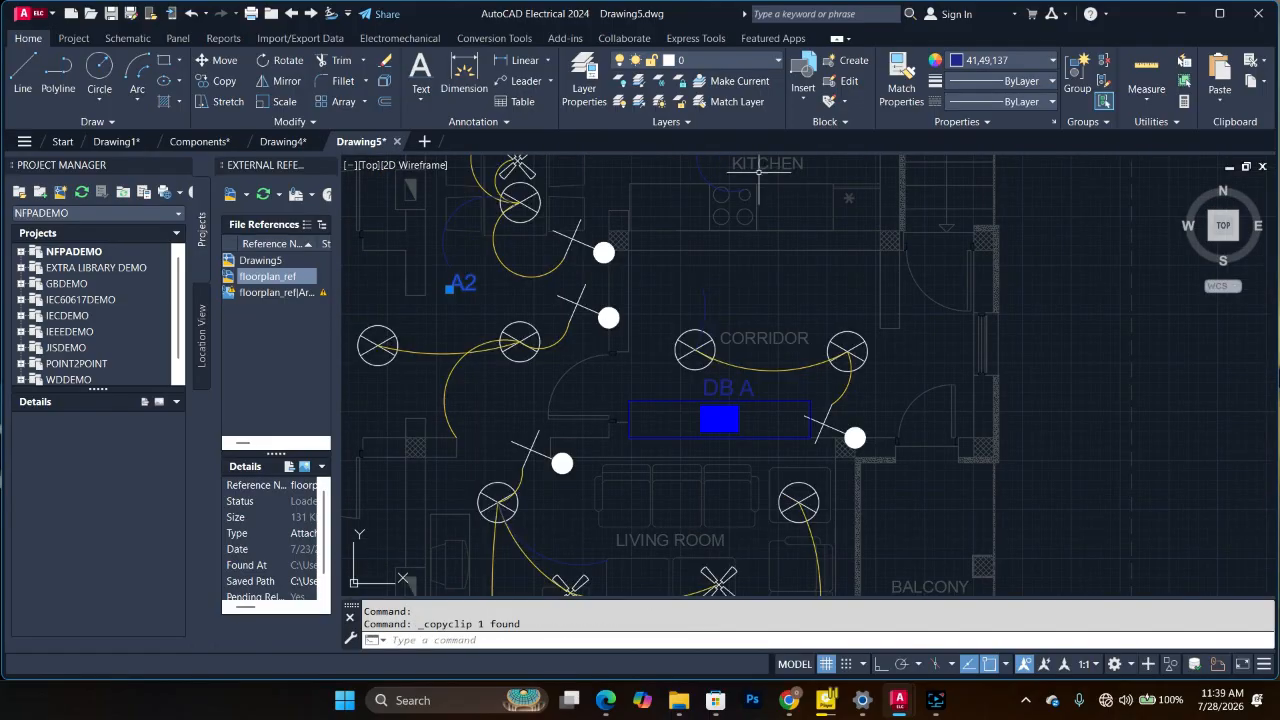
pyautogui.hotkey('ctrl', 'v')
pyautogui.click(750, 194)
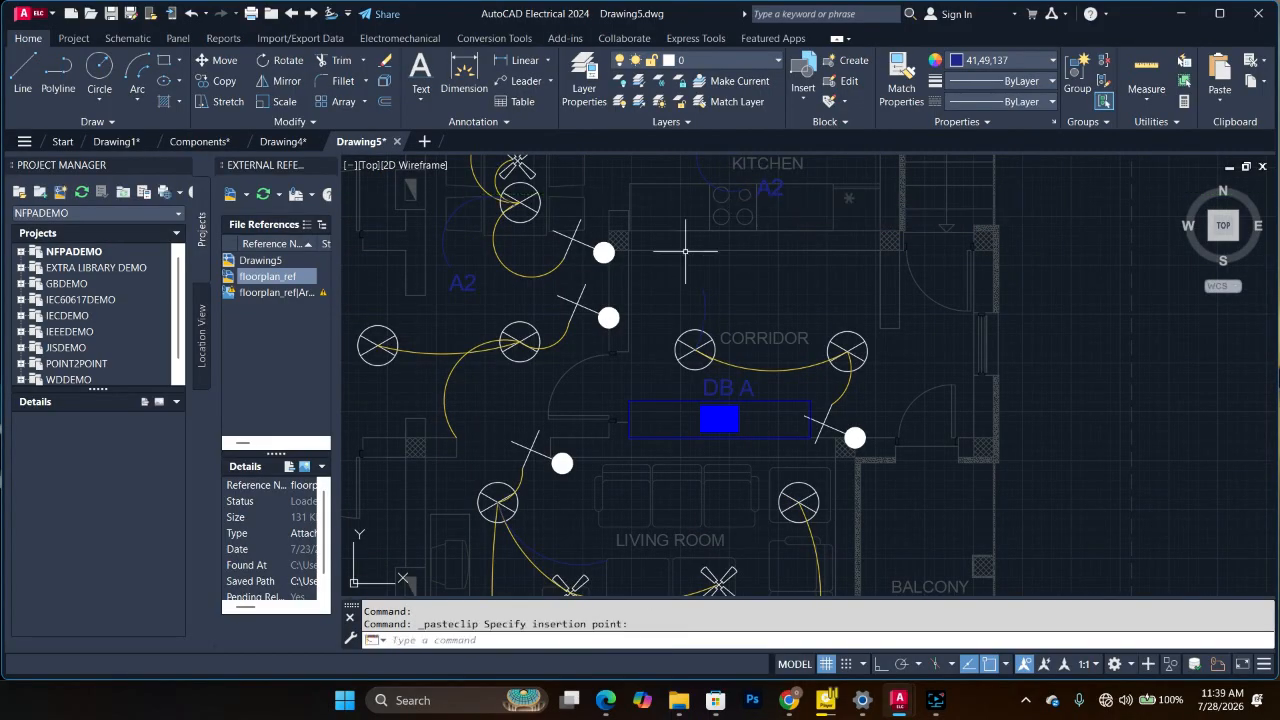
pyautogui.hotkey('ctrl', 'v')
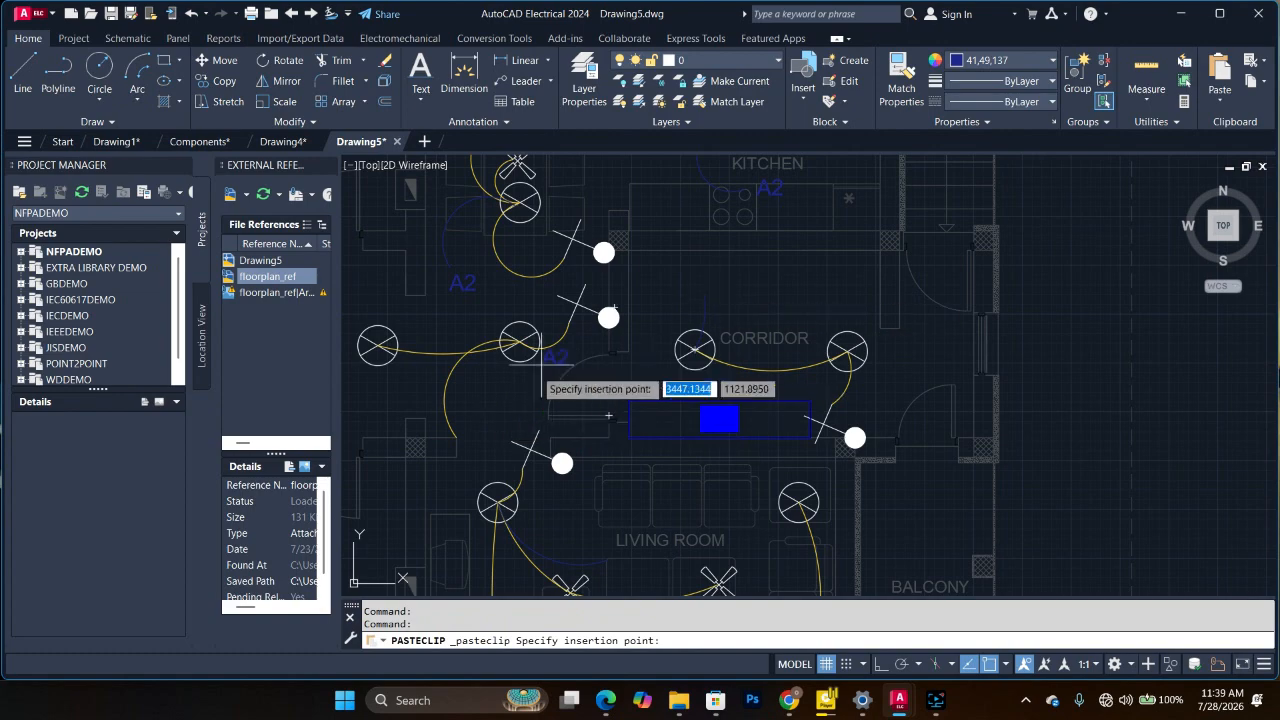
pyautogui.scroll(-2, 545, 385)
pyautogui.scroll(-2, 513, 384)
pyautogui.scroll(2, 513, 384)
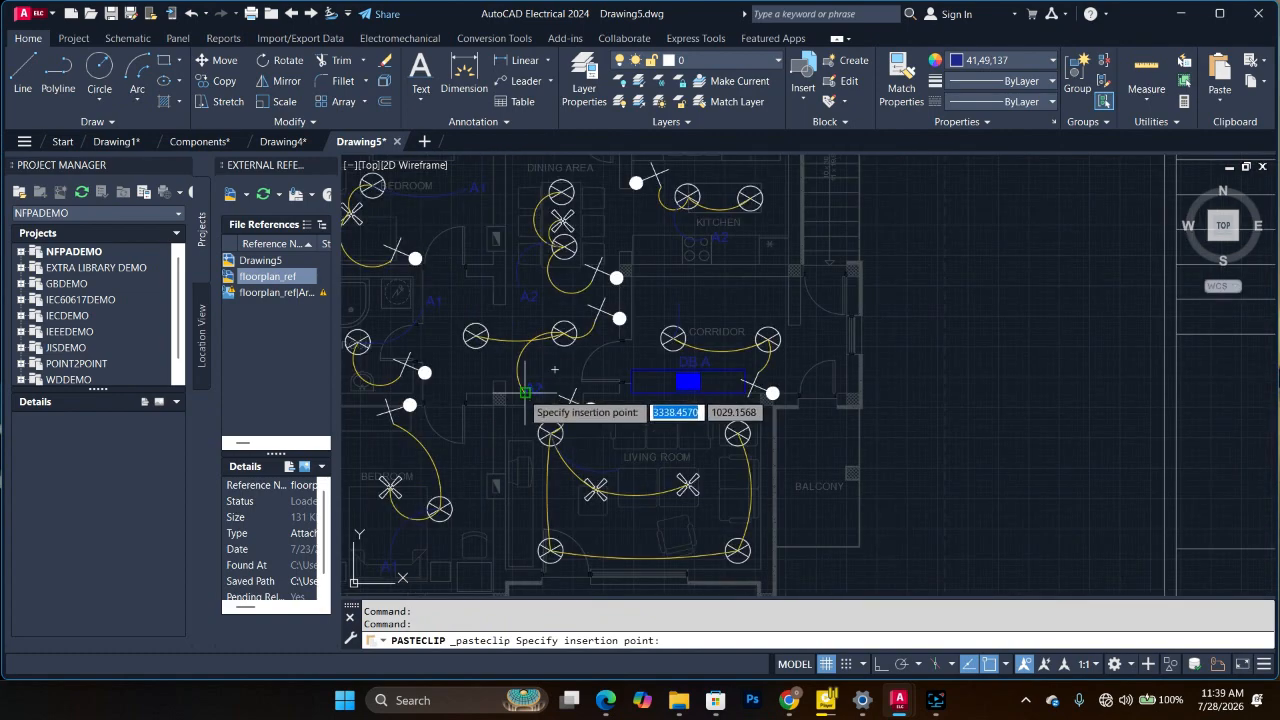
pyautogui.press('Escape')
# Step: Recolour the yellow branch arc running down from the hallway lamp below the dining area to dark blue (41,49,137)
pyautogui.scroll(3, 542, 386)
pyautogui.click(477, 346)
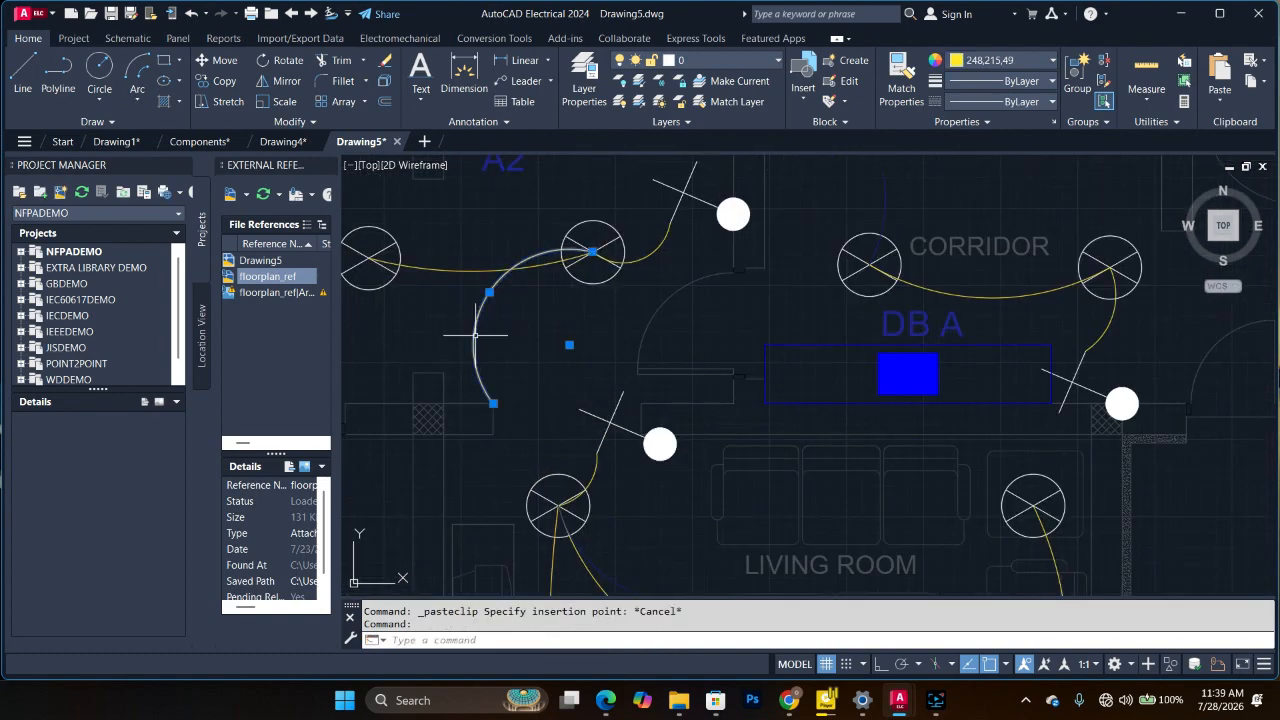
pyautogui.click(1008, 61)
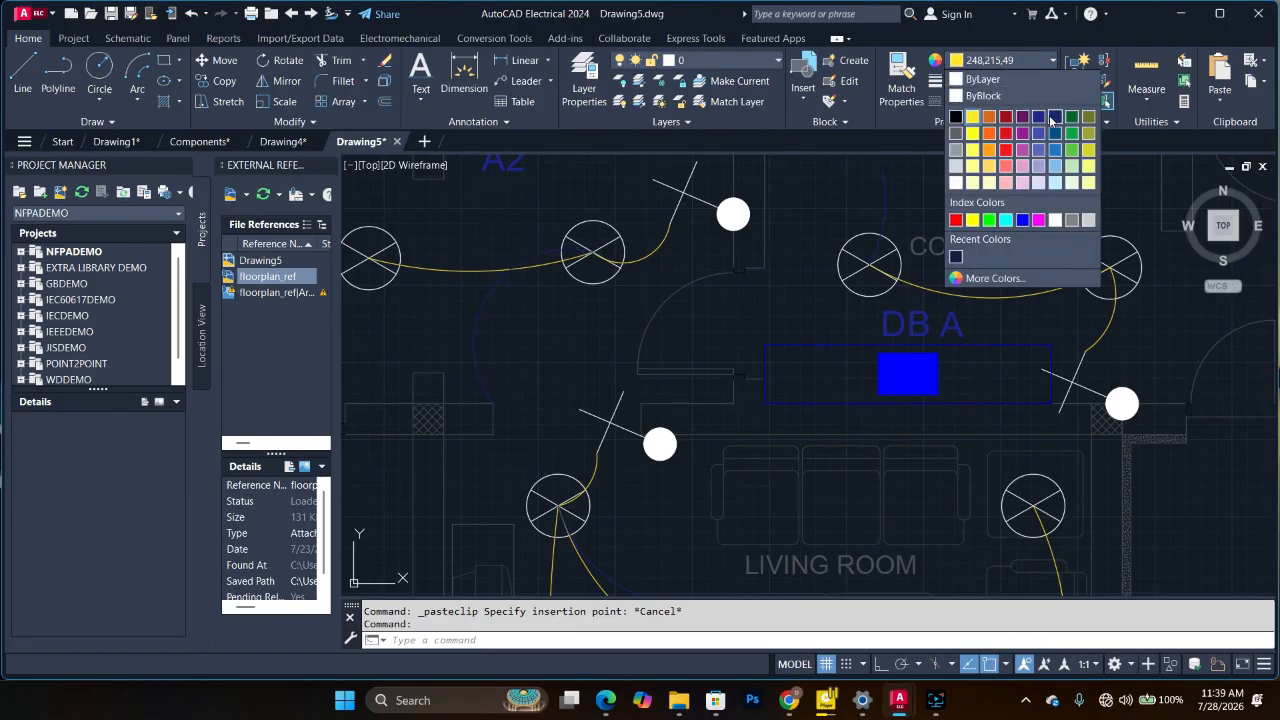
pyautogui.click(956, 256)
pyautogui.press('Escape')
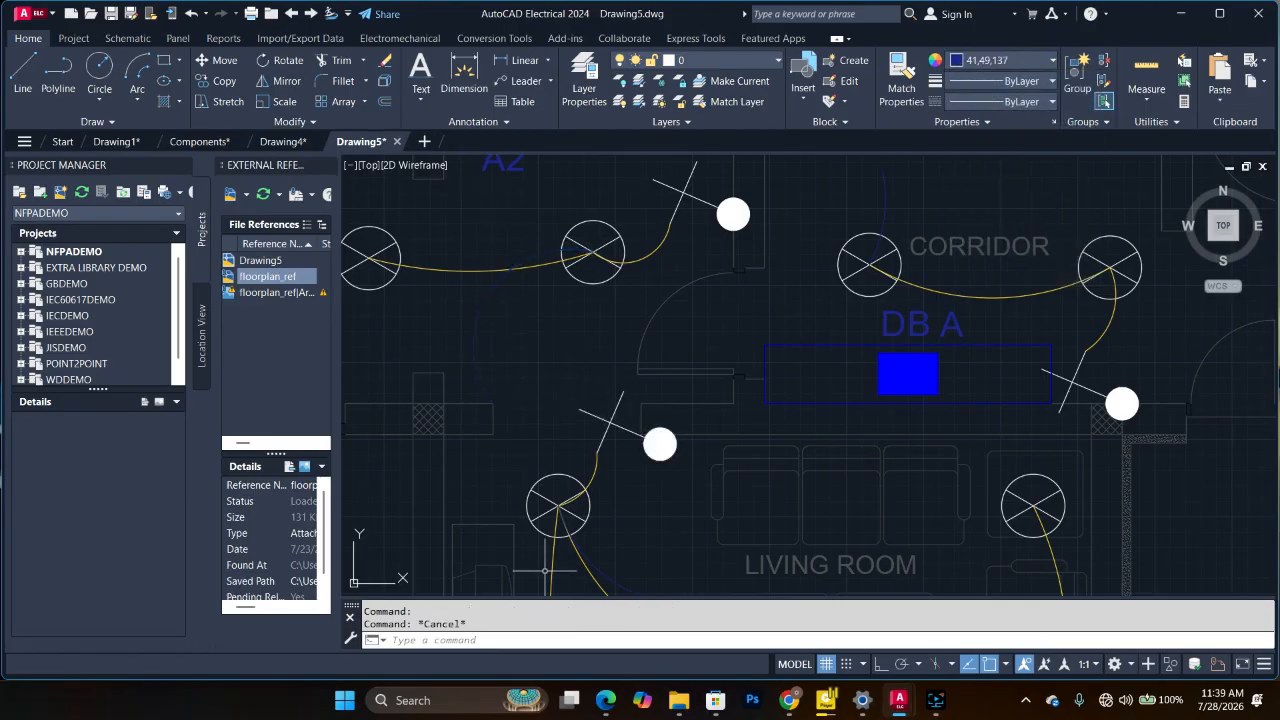
# Step: Paste a copy of the A2 label at the free end of the hallway's branch arc and change it to A3
pyautogui.hotkey('ctrl', 'v')
pyautogui.click(515, 420)
pyautogui.doubleClick(521, 419)
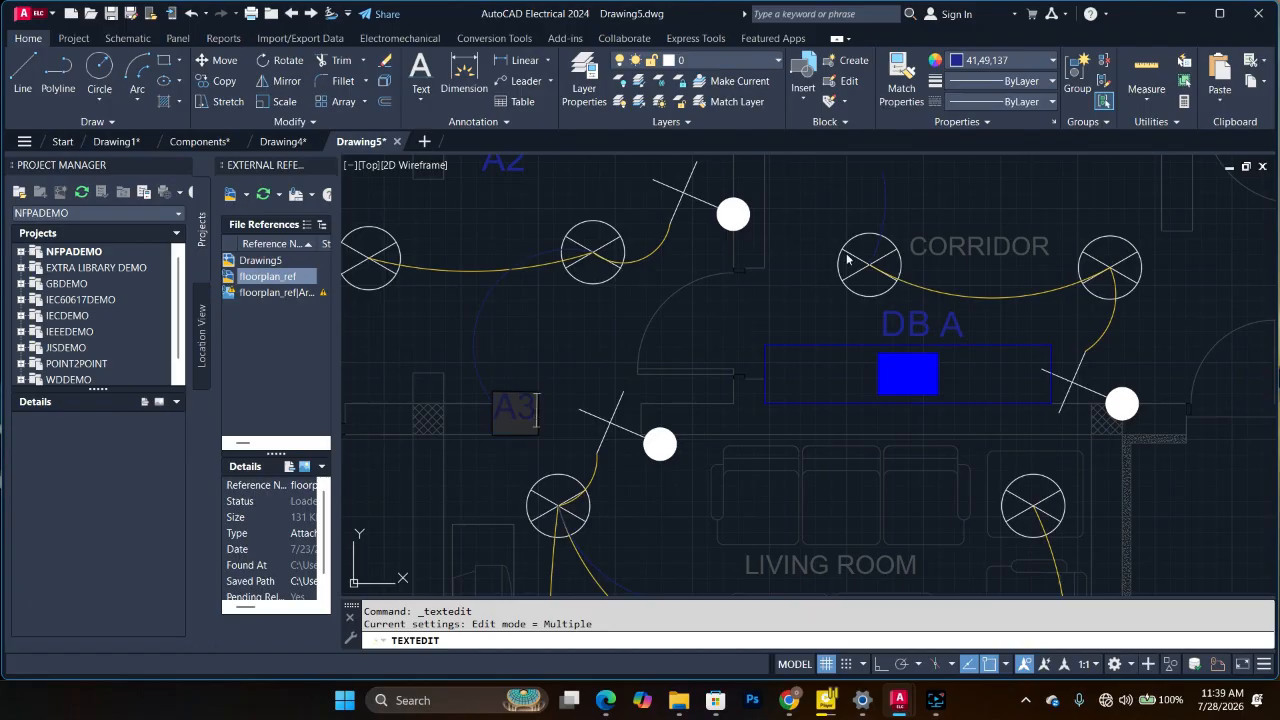
pyautogui.write('A3')
pyautogui.click(597, 344)
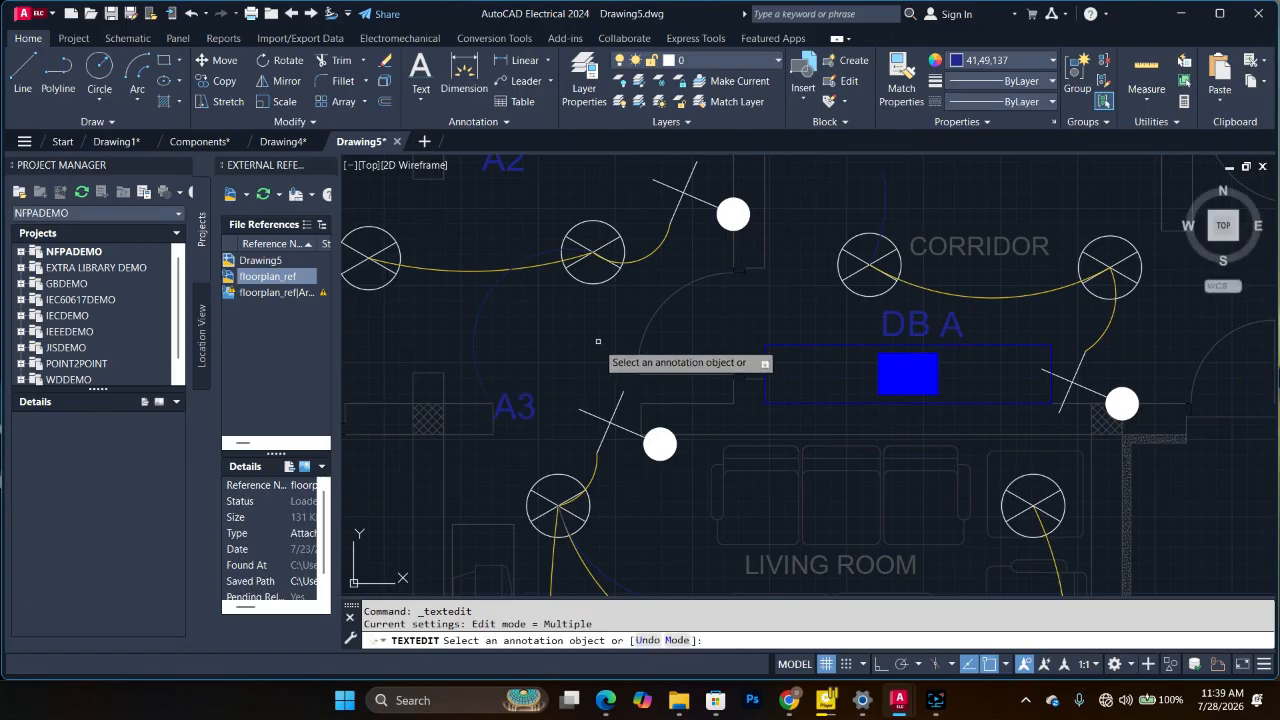
pyautogui.press('Escape')
# Step: Paste a copy of the A2 label at the free end of the corridor's branch arc and change it to A3
pyautogui.hotkey('ctrl', 'v')
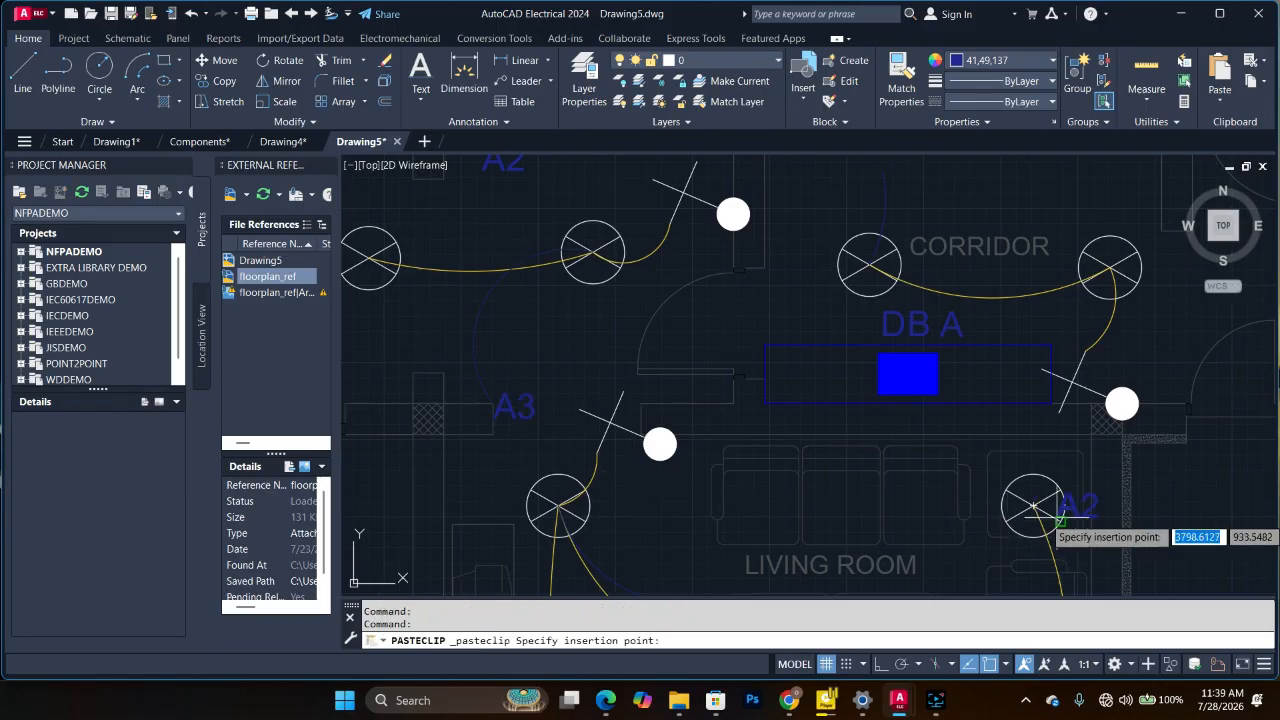
pyautogui.scroll(-2, 972, 338)
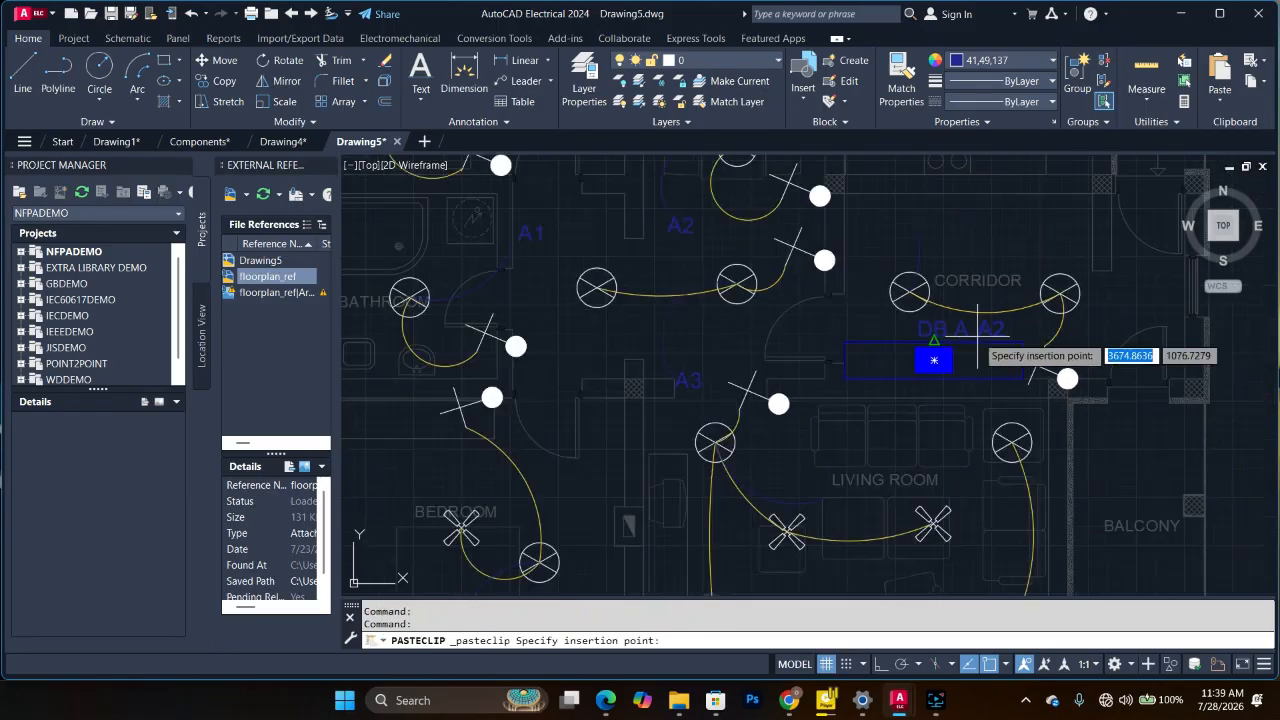
pyautogui.click(903, 230)
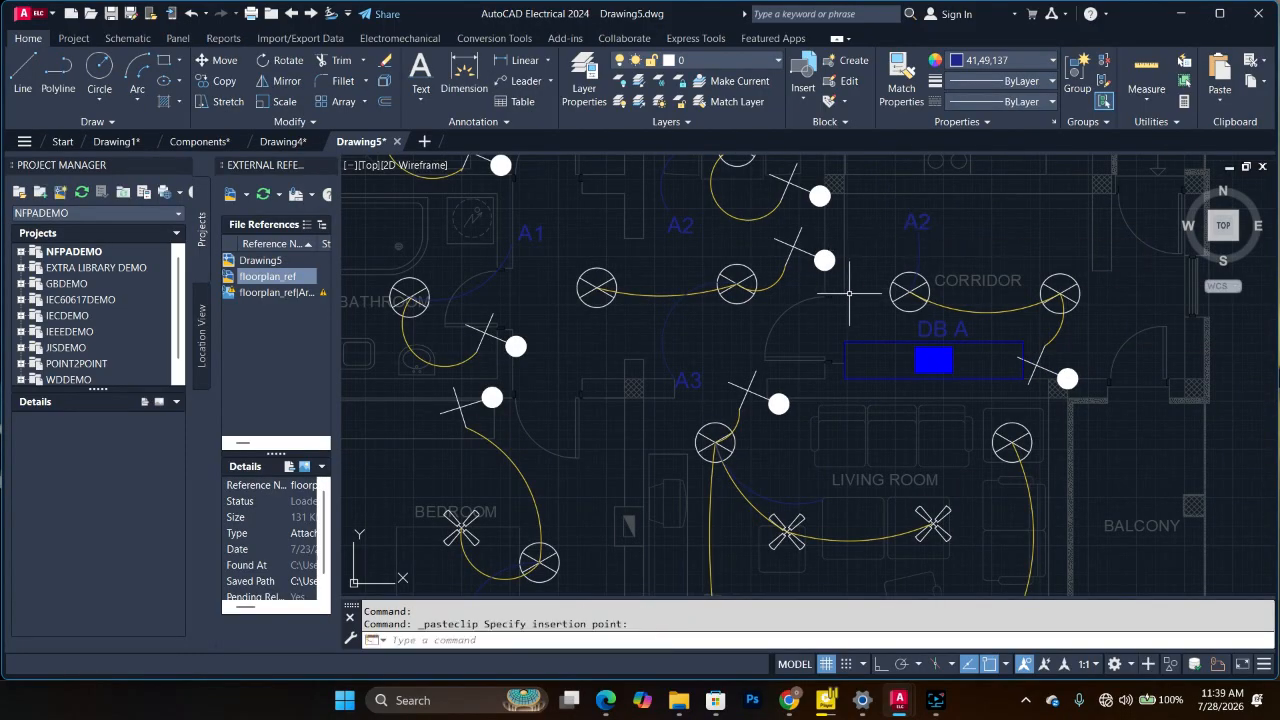
pyautogui.click(924, 222)
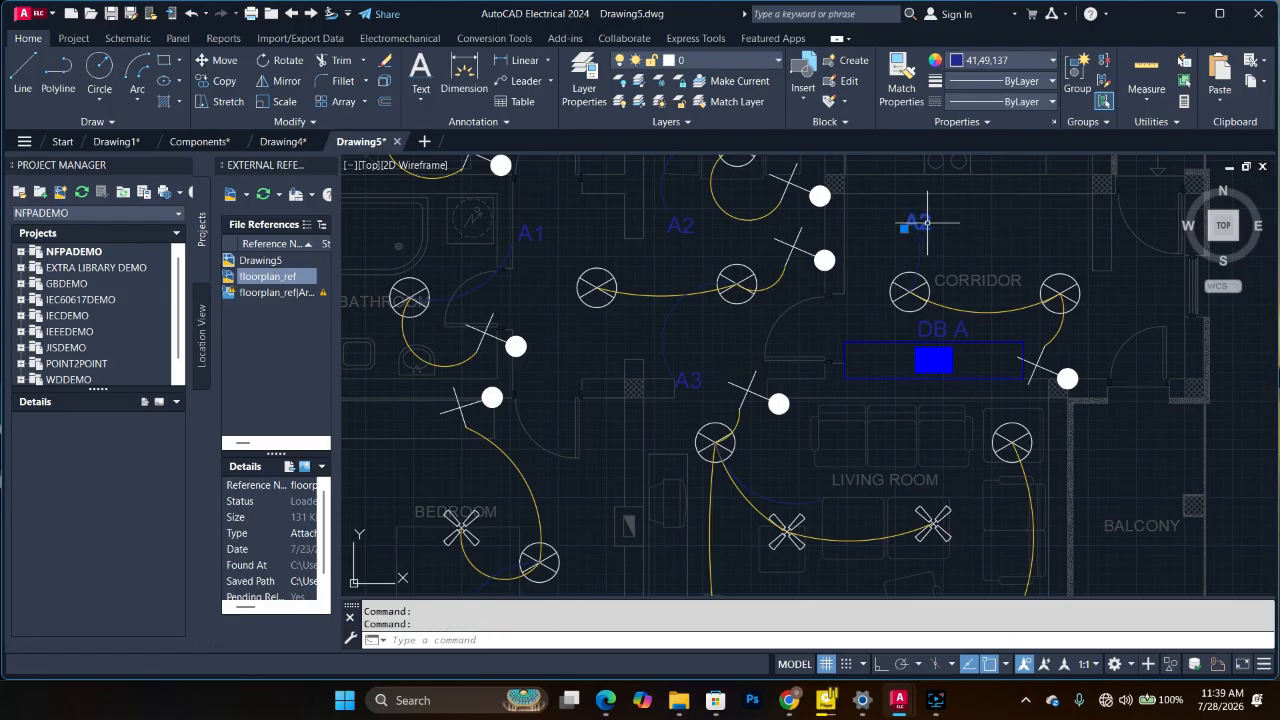
pyautogui.doubleClick(925, 221)
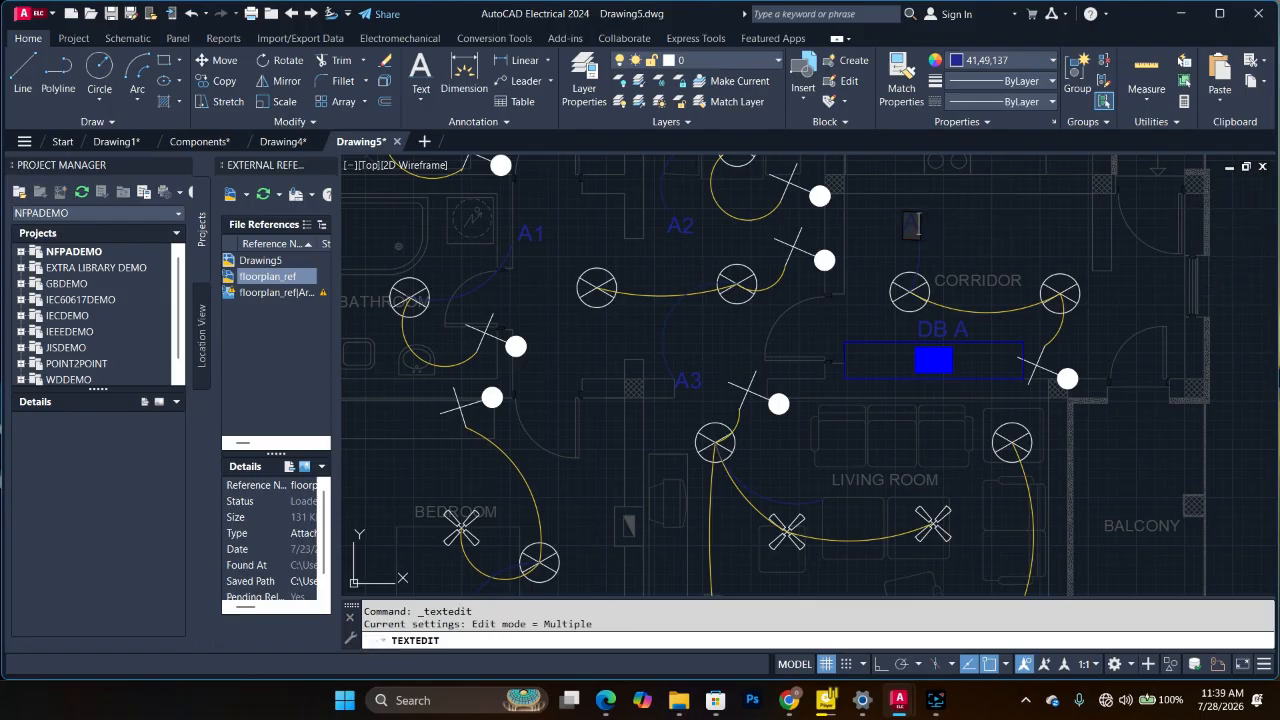
pyautogui.click(820, 320)
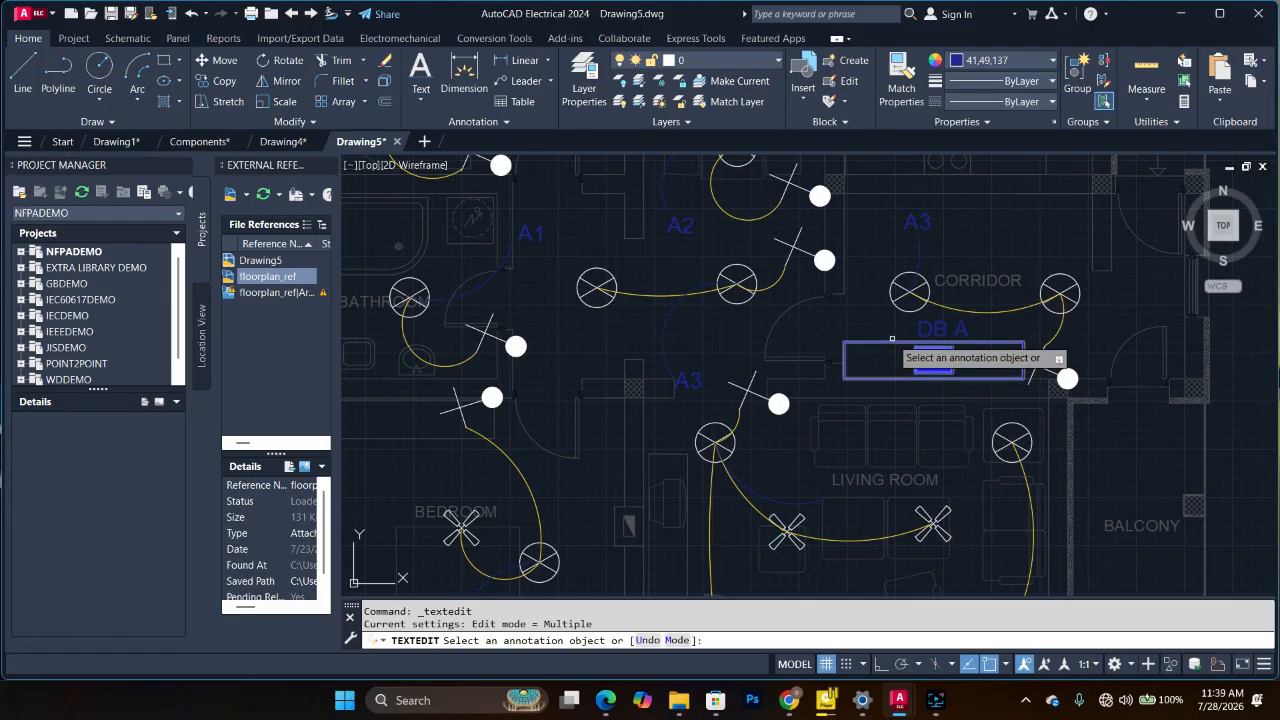
# Step: Paste a copy of the A2 label at the free end of the living room's branch arc and change it to A4
pyautogui.scroll(-2, 890, 338)
pyautogui.scroll(2, 827, 451)
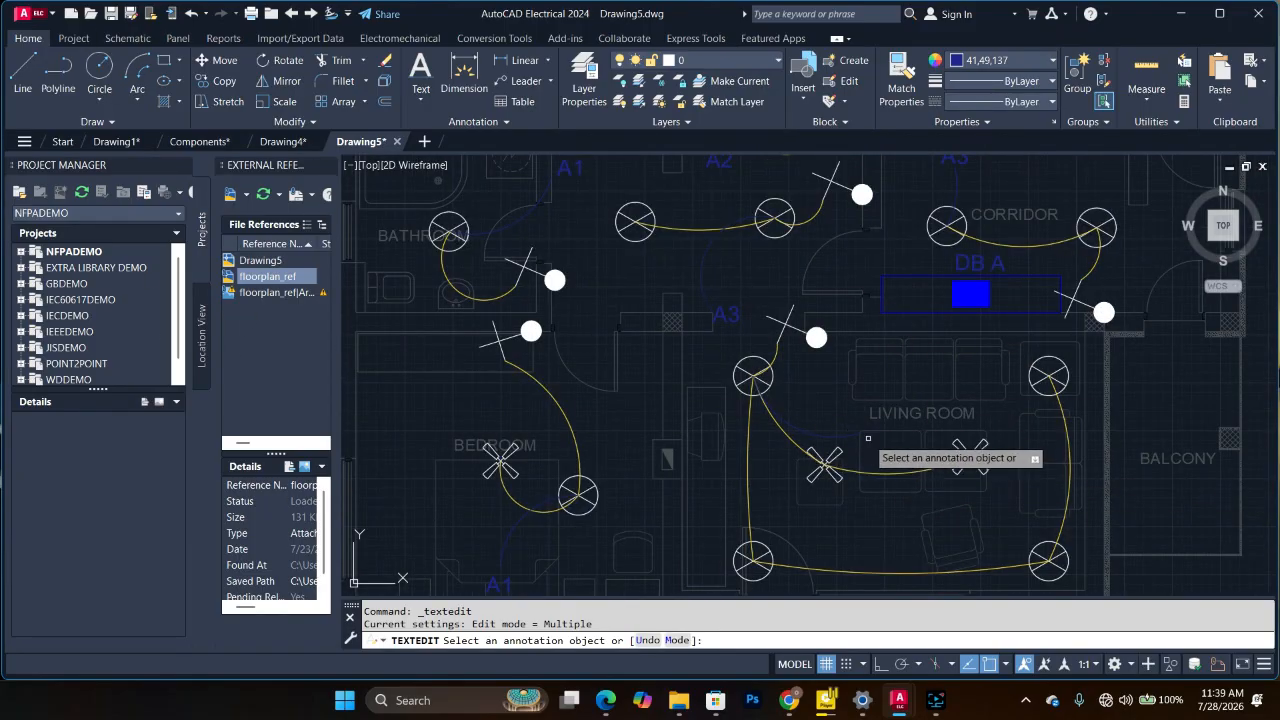
pyautogui.hotkey('ctrl', 'v')
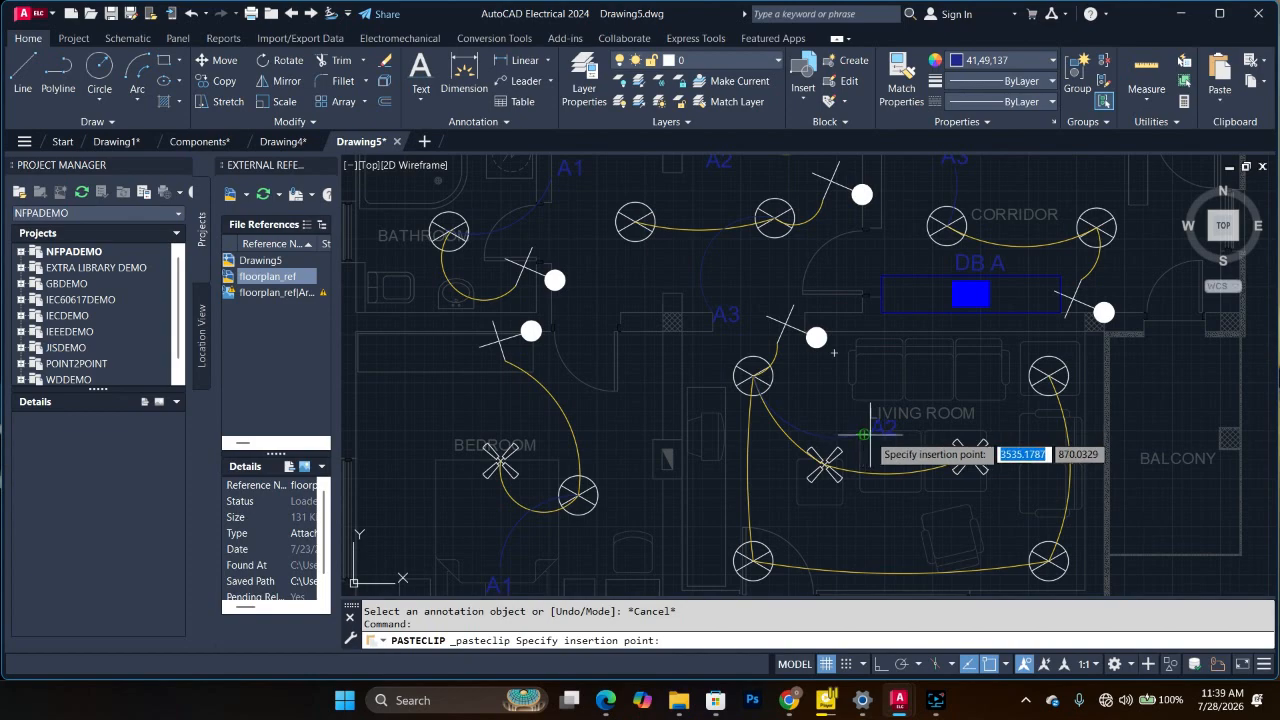
pyautogui.click(877, 441)
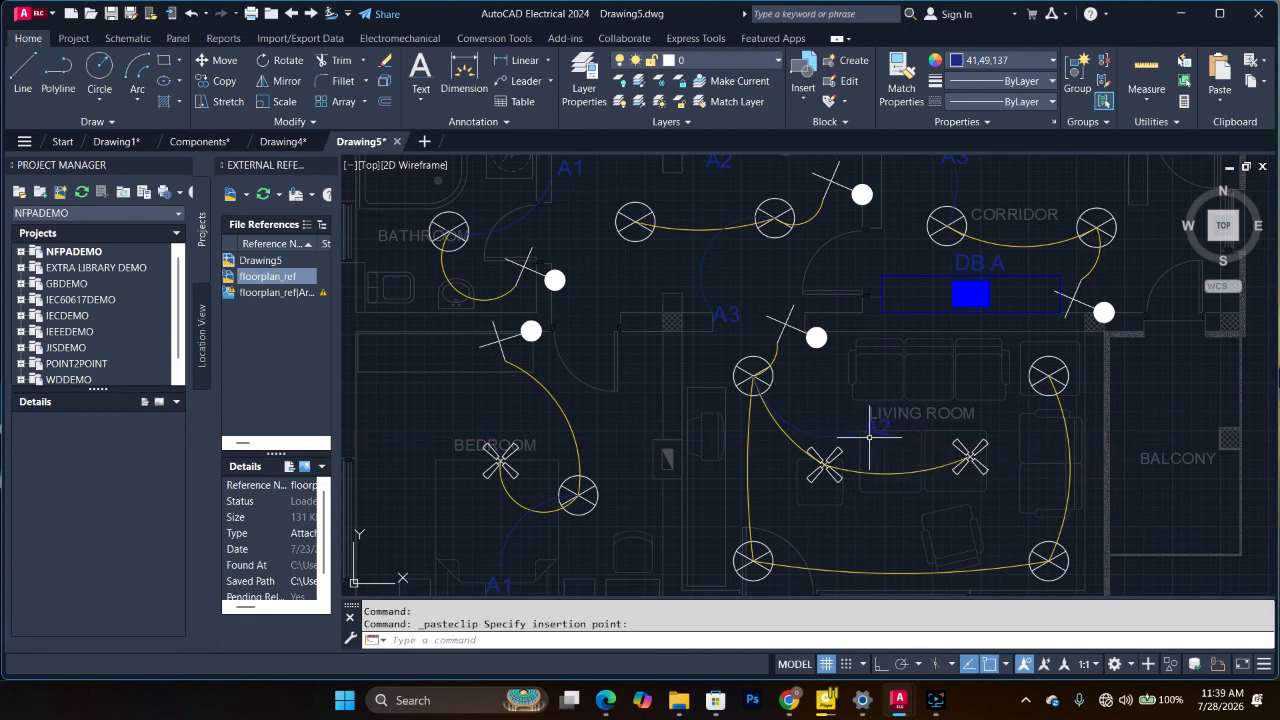
pyautogui.scroll(5, 883, 428)
pyautogui.click(883, 428)
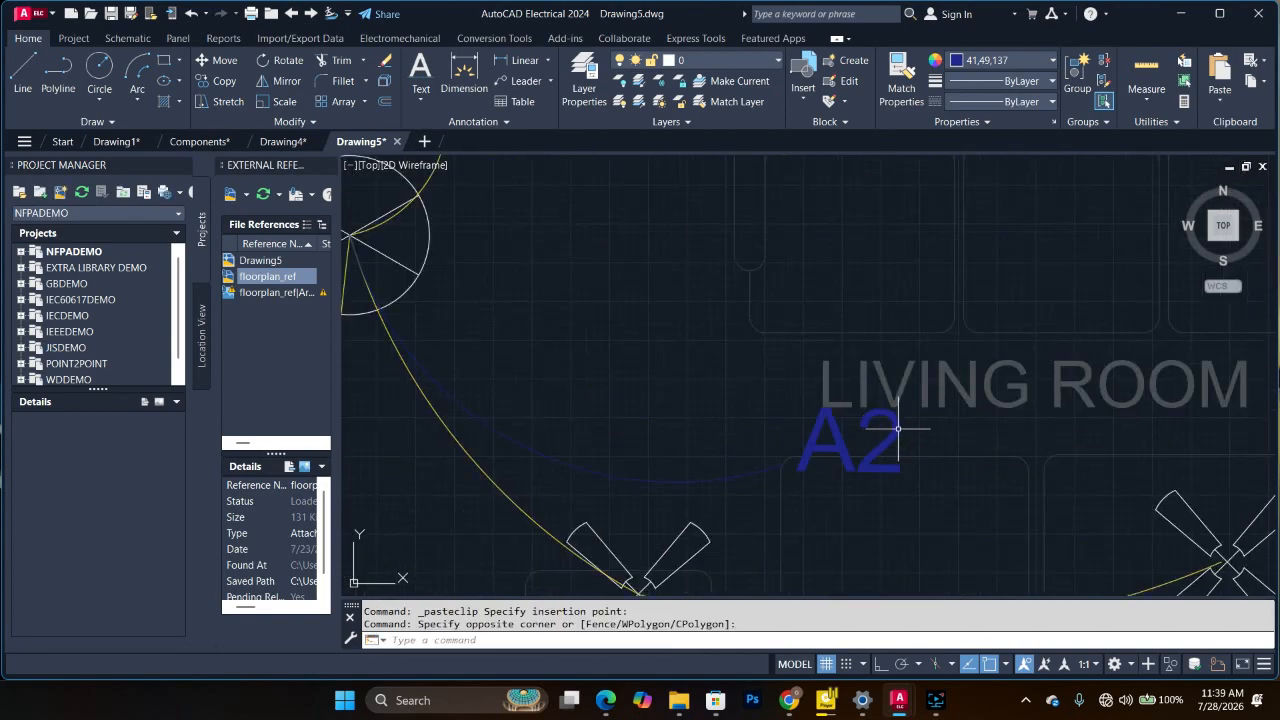
pyautogui.doubleClick(889, 430)
pyautogui.press('BackSpace')
pyautogui.write('4')
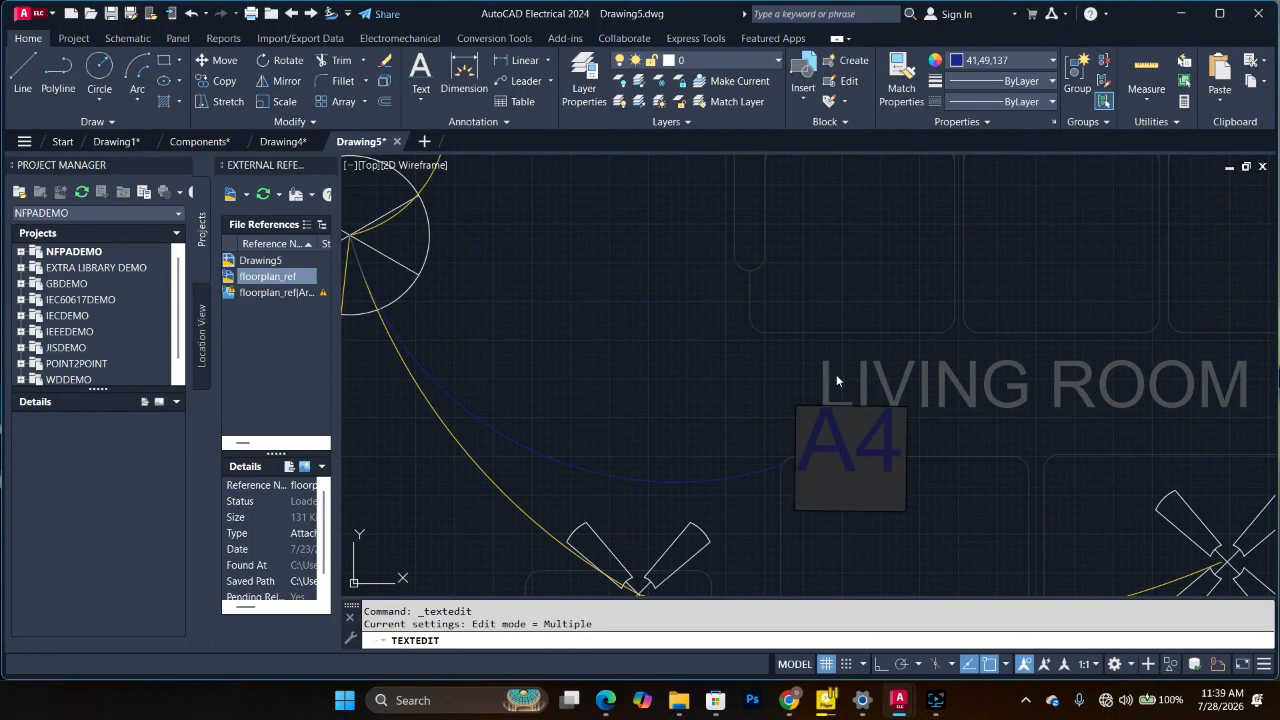
pyautogui.scroll(-4, 840, 378)
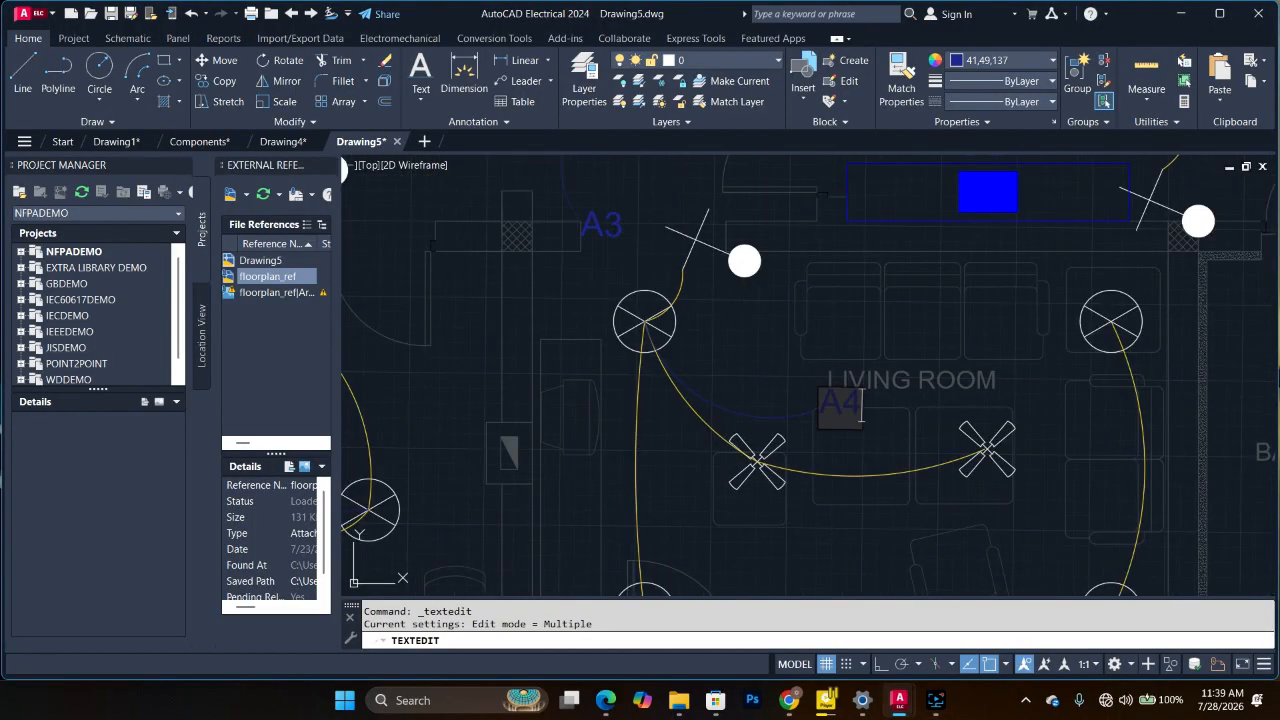
pyautogui.press('Escape')
# Step: Review the ground floor lighting layout, checking the wiring arcs, branch arcs and circuit labels in every room
pyautogui.scroll(-8, 840, 420)
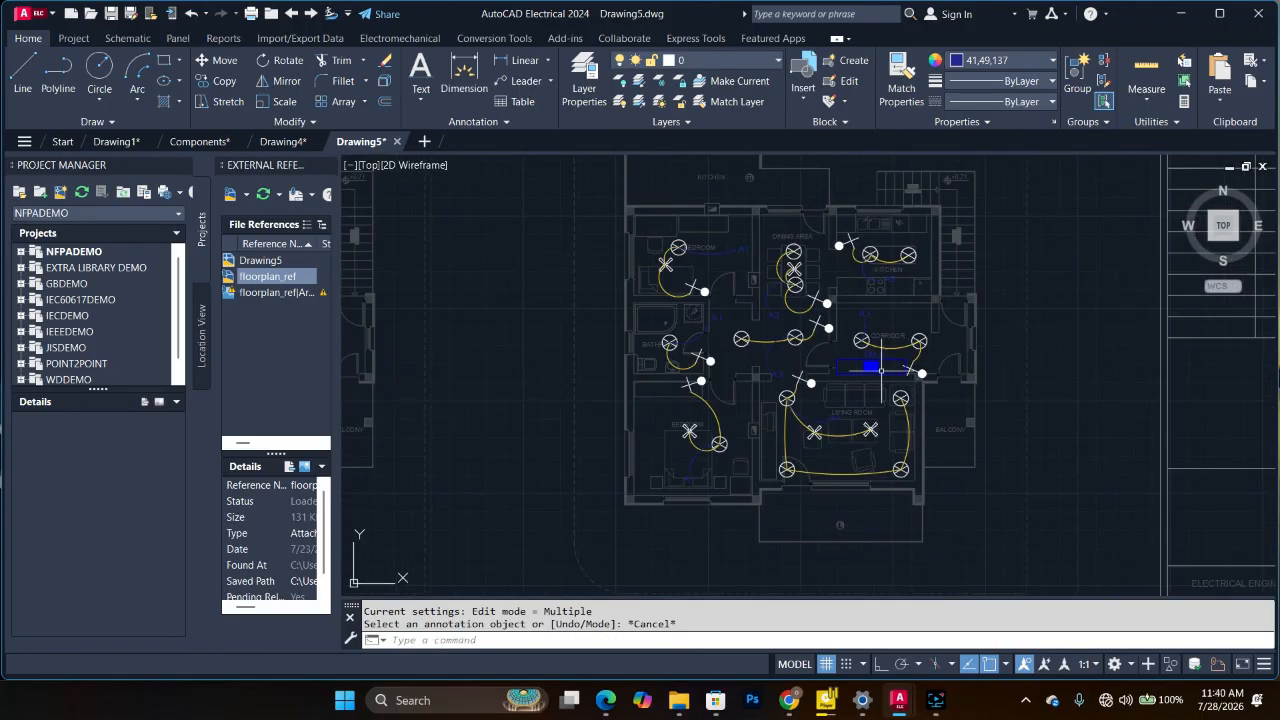
pyautogui.scroll(2, 881, 374)
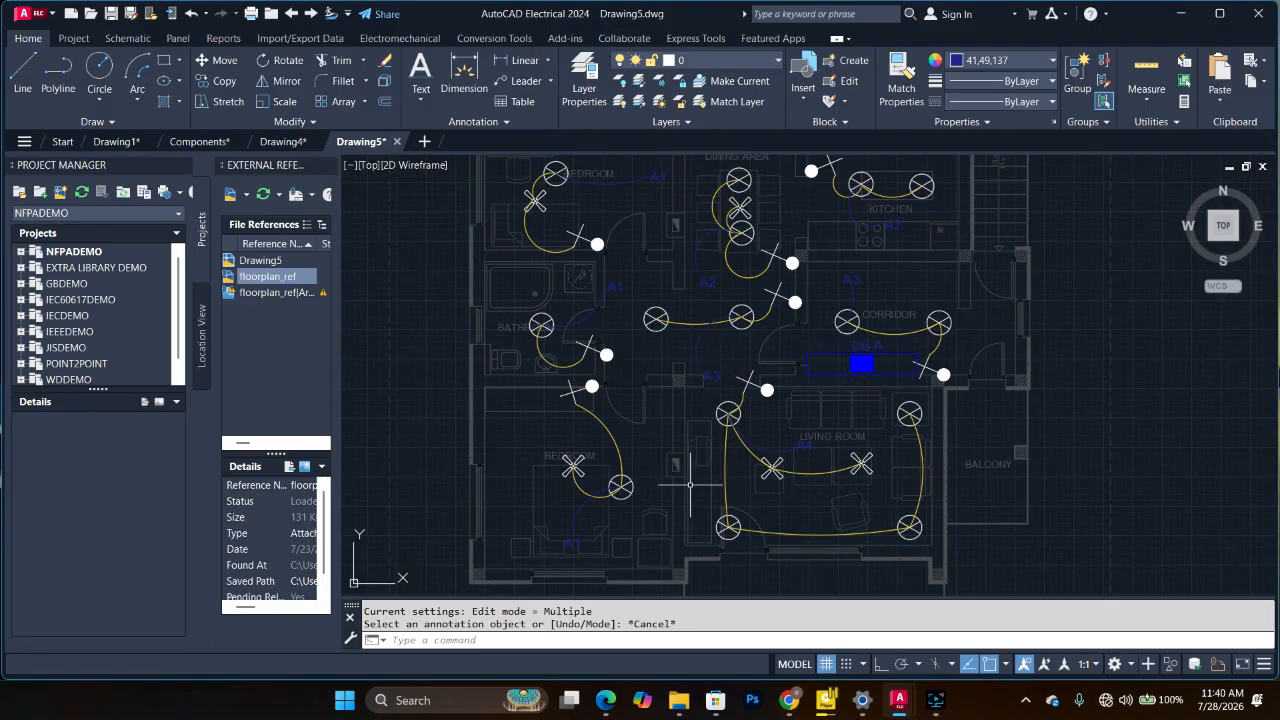
pyautogui.scroll(3, 673, 466)
pyautogui.scroll(-3, 673, 452)
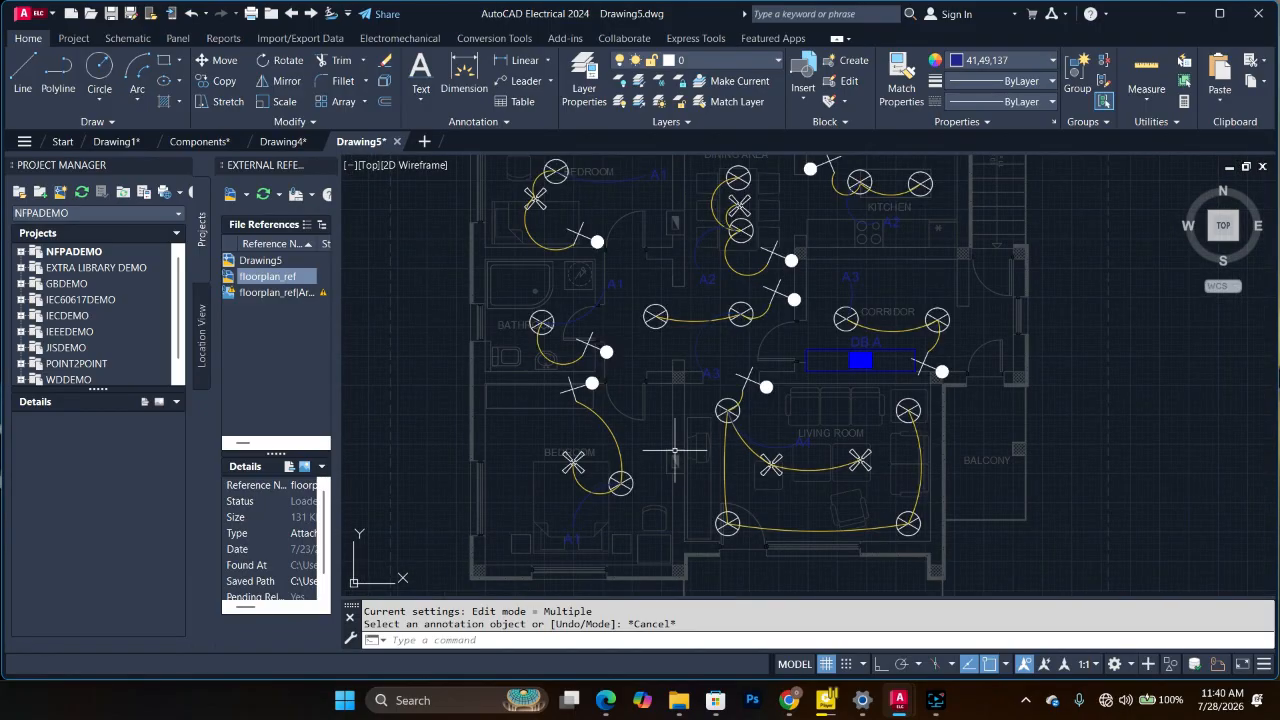
pyautogui.scroll(-2, 743, 411)
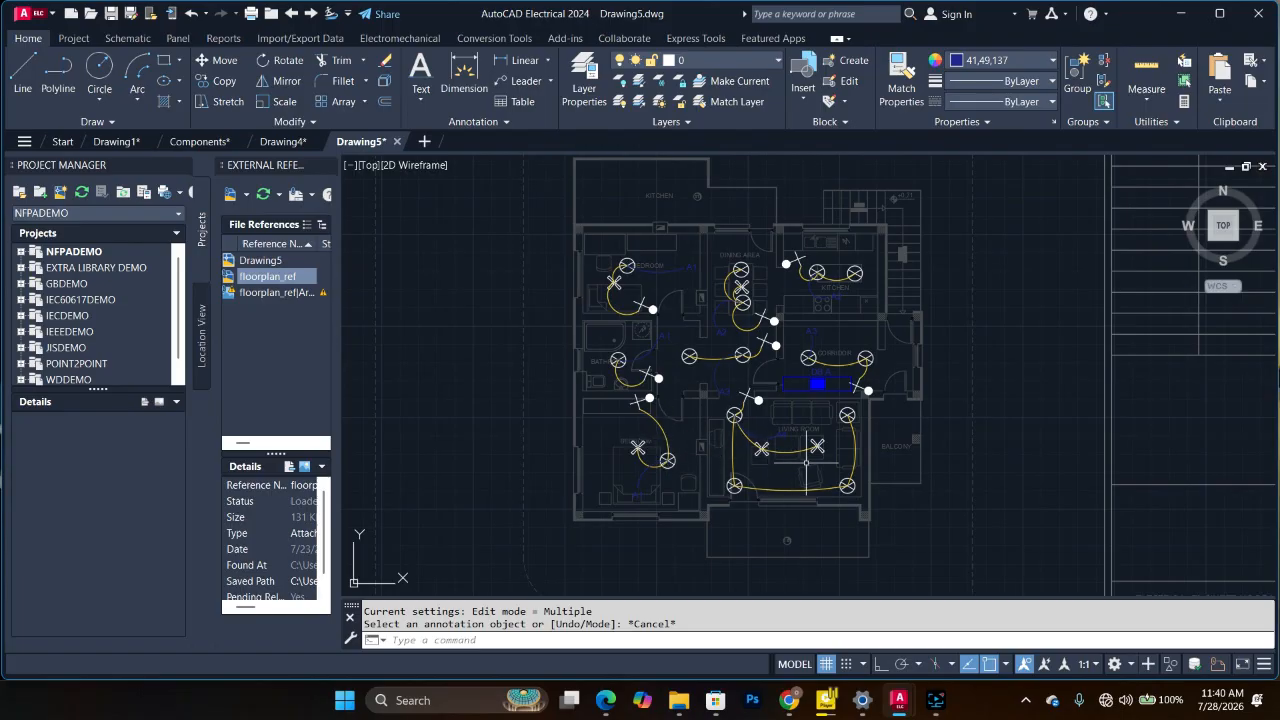
pyautogui.scroll(2, 786, 457)
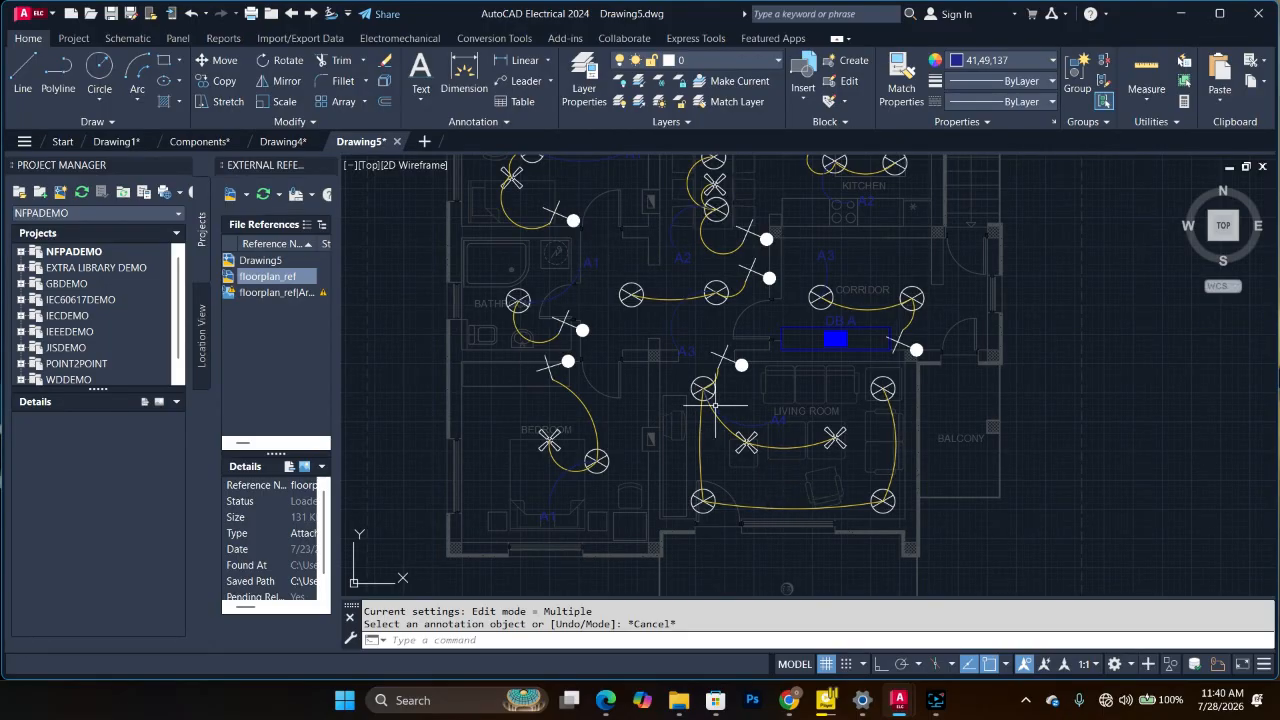
pyautogui.scroll(-6, 837, 560)
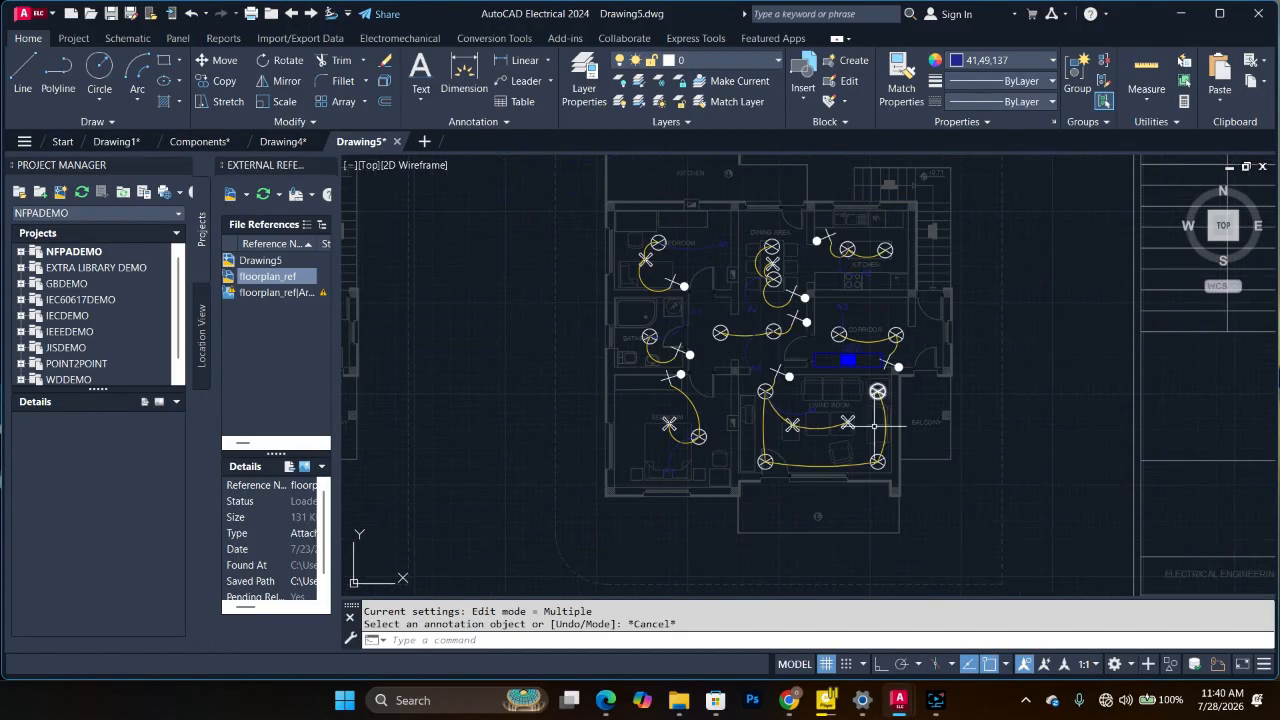
pyautogui.scroll(5, 843, 577)
pyautogui.scroll(-2, 776, 491)
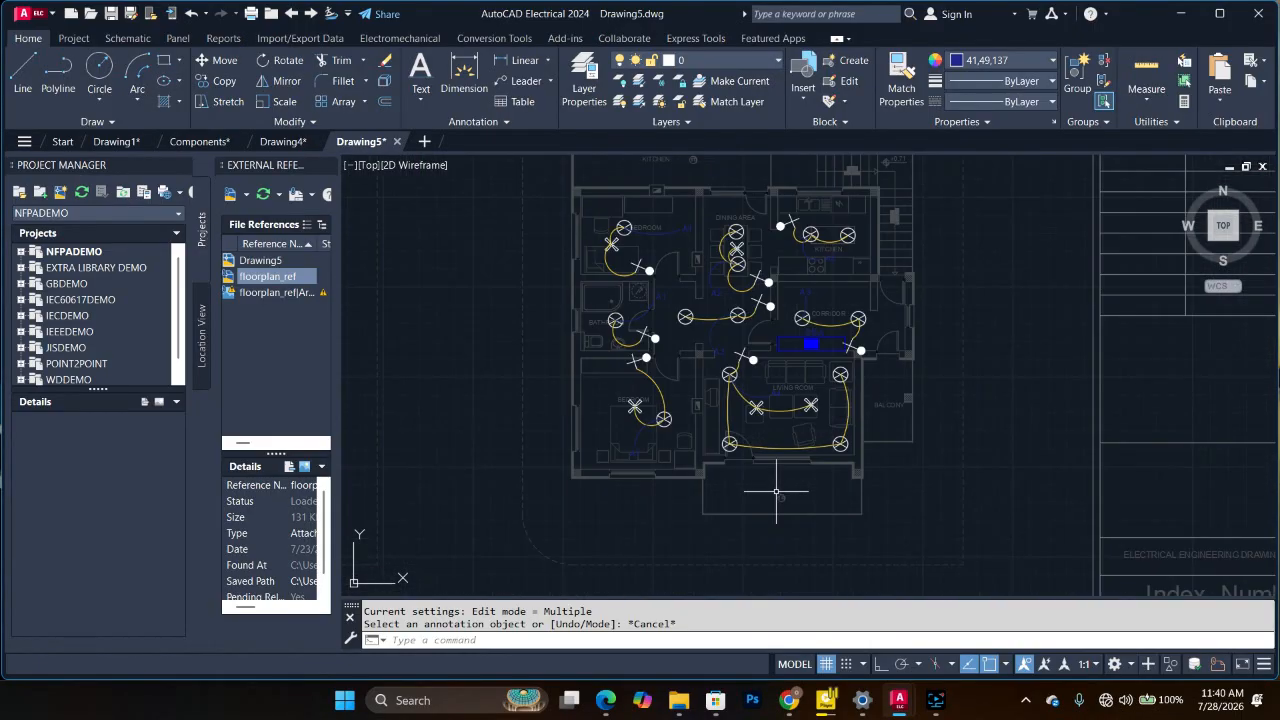
pyautogui.scroll(-3, 779, 441)
pyautogui.scroll(4, 760, 380)
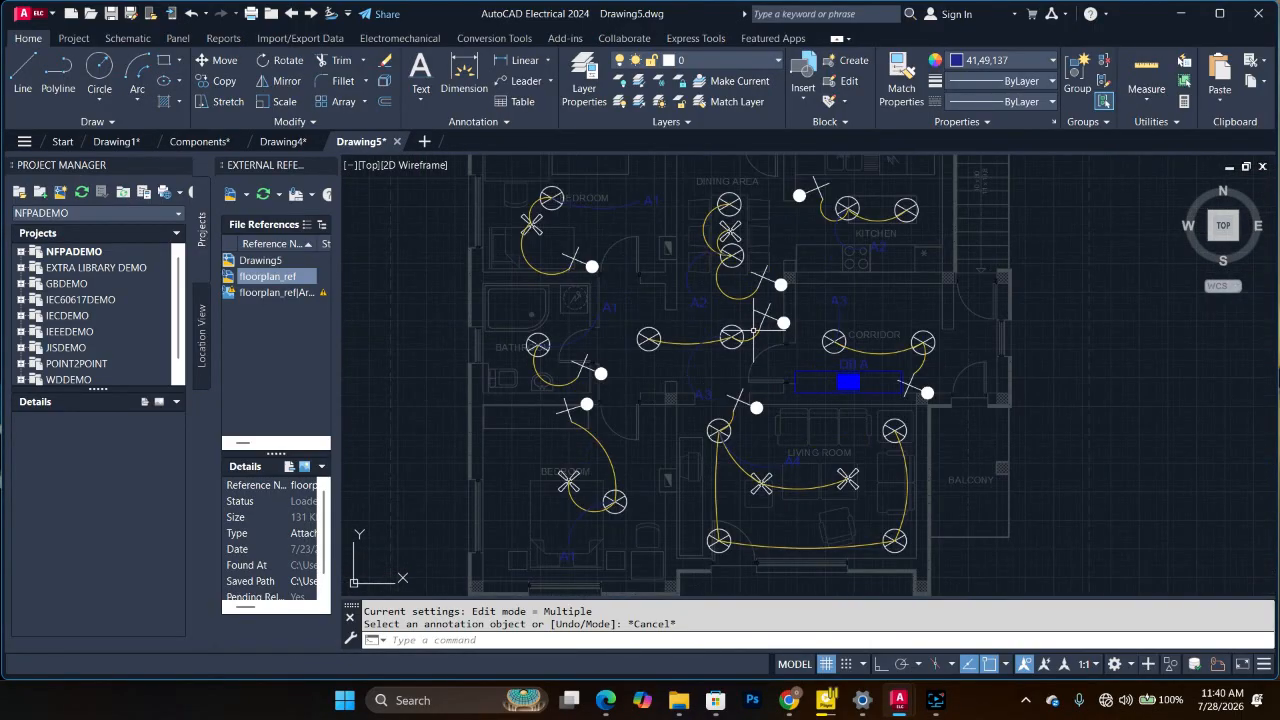